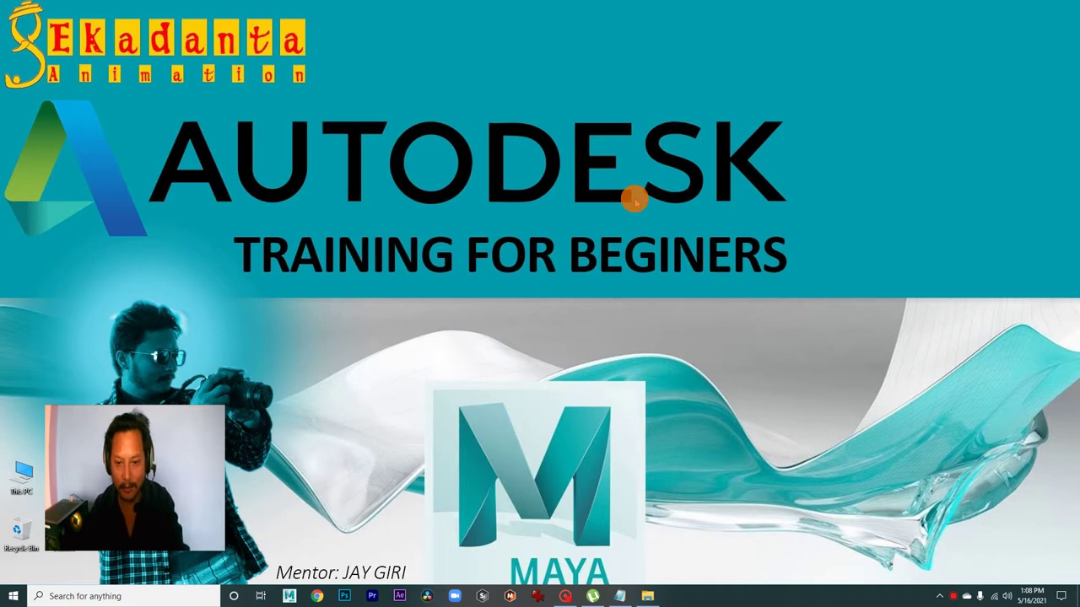
Open File Explorer to show the project's sourceimages folder.
click(647, 597)
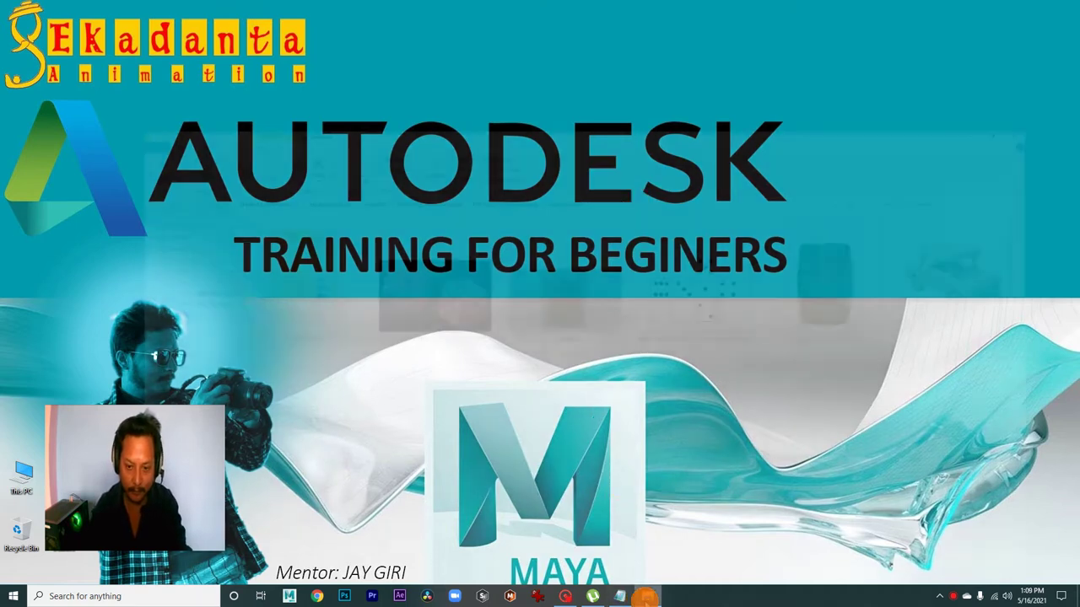
Open Door.jpg in the picture viewer and move the viewer window aside.
double_click(516, 221)
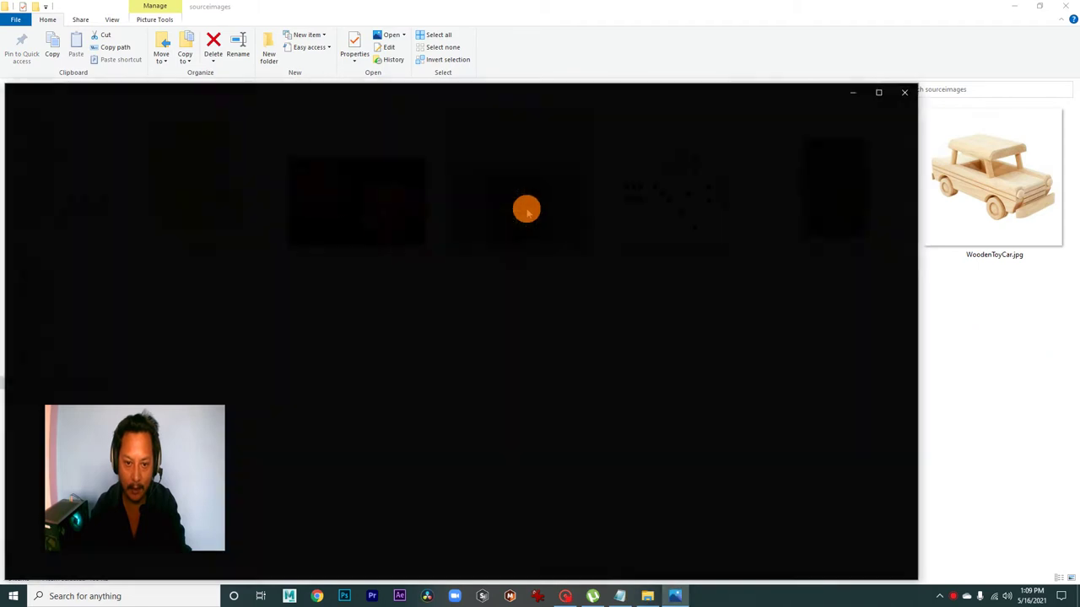
drag(533, 89, 641, 48)
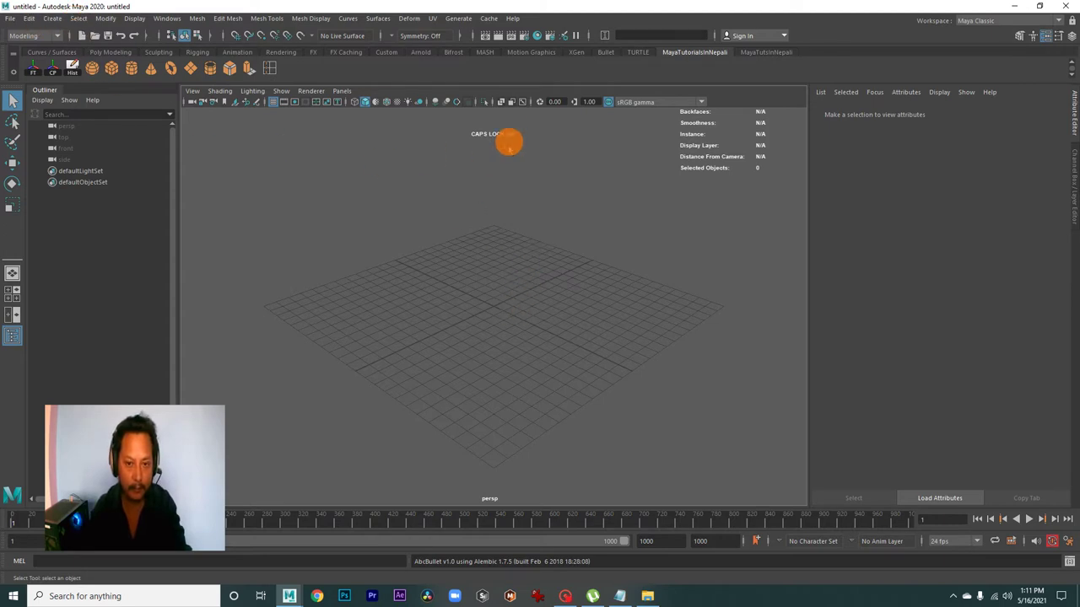
Switch to the four-view layout and import Door.jpg as the front view's image plane.
key(Caps_Lock)
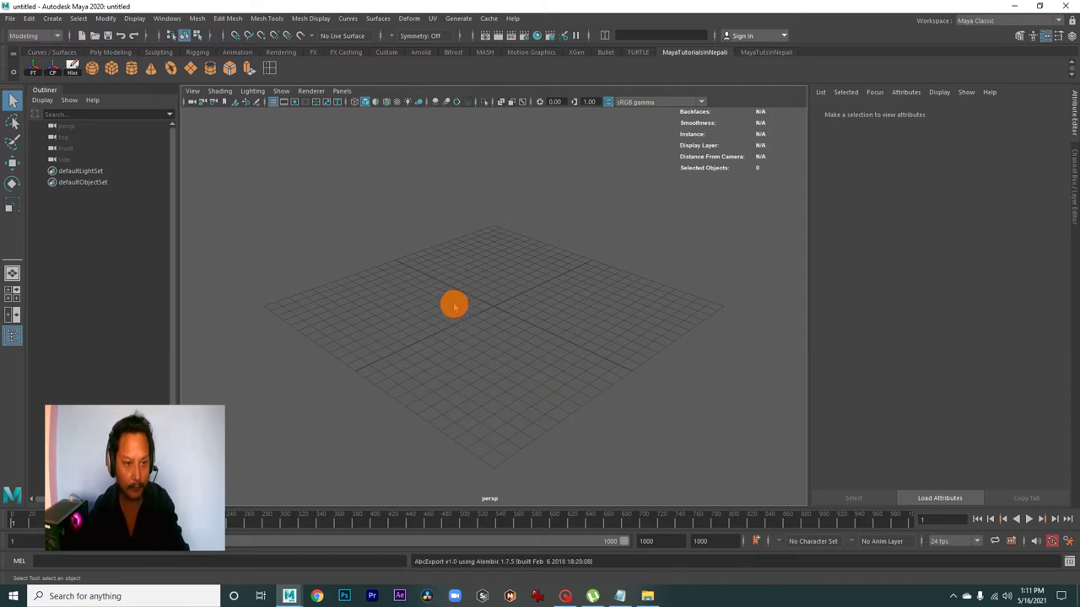
key(space)
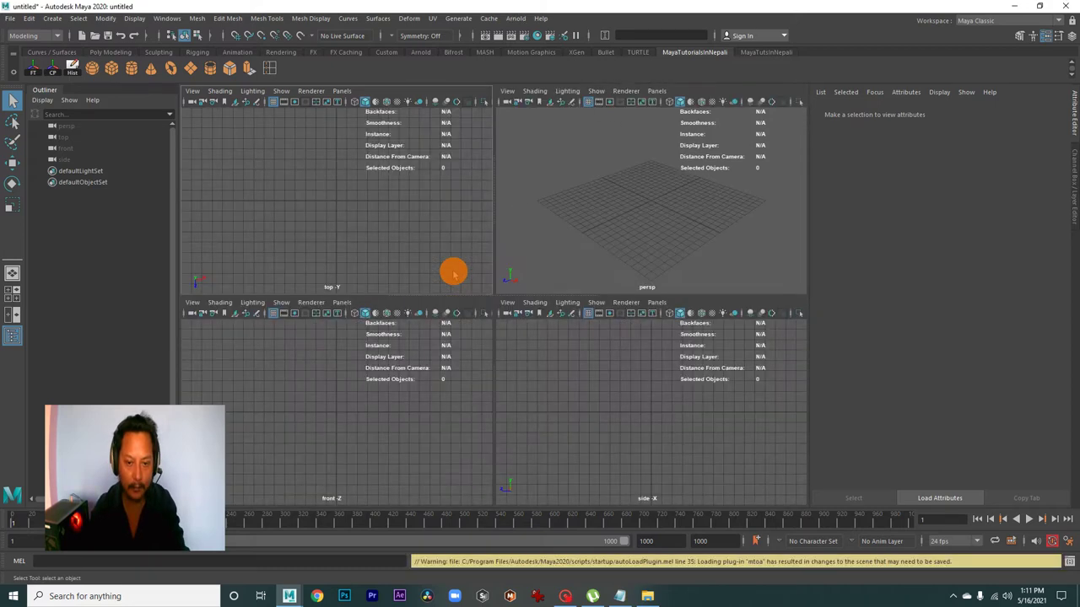
click(192, 303)
mouse_move(214, 554)
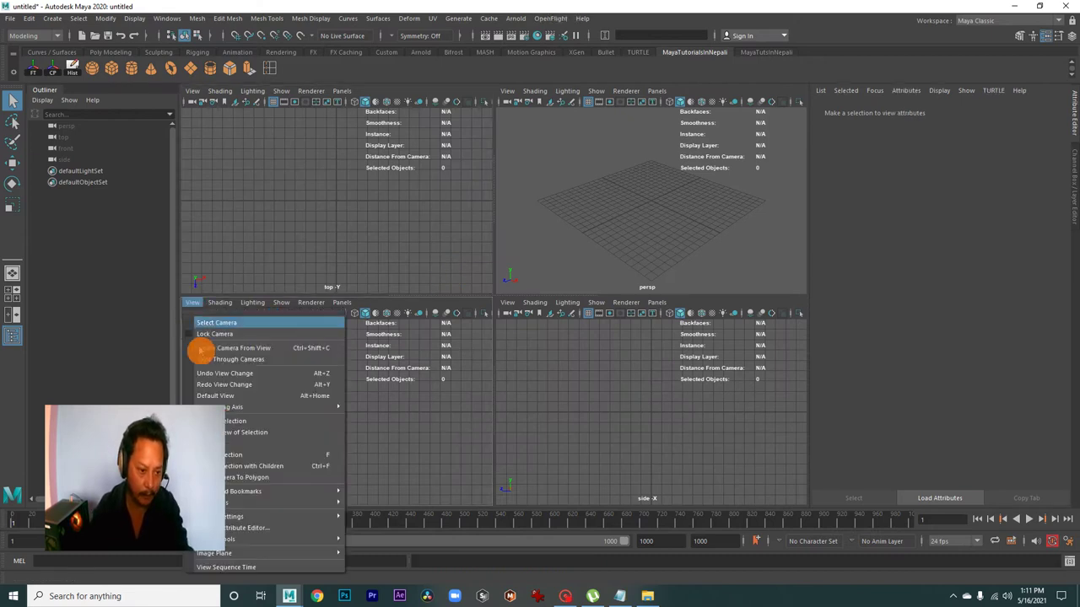
click(384, 563)
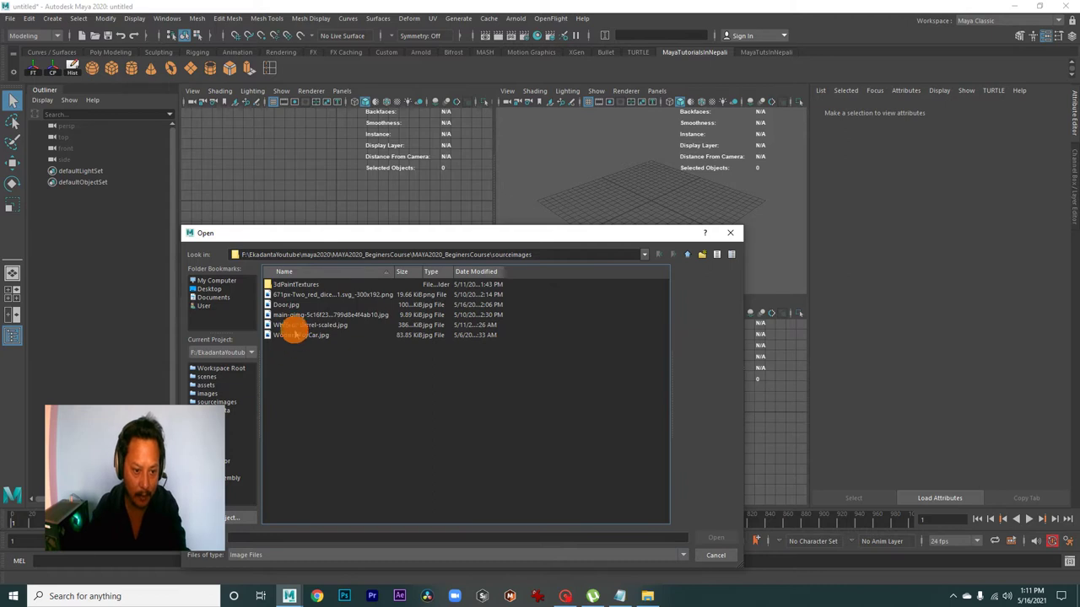
click(286, 304)
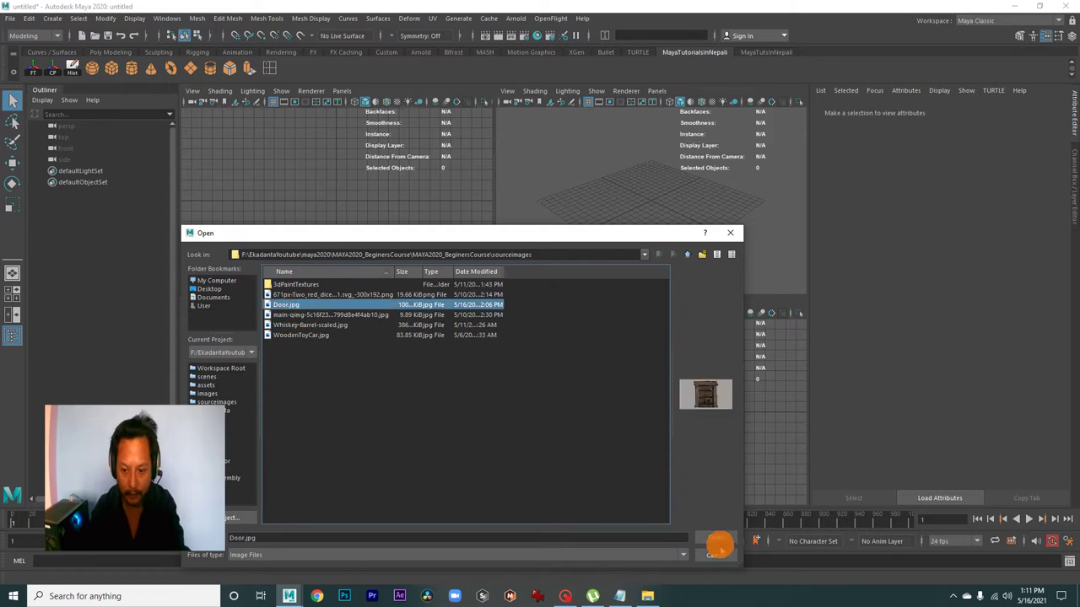
click(715, 538)
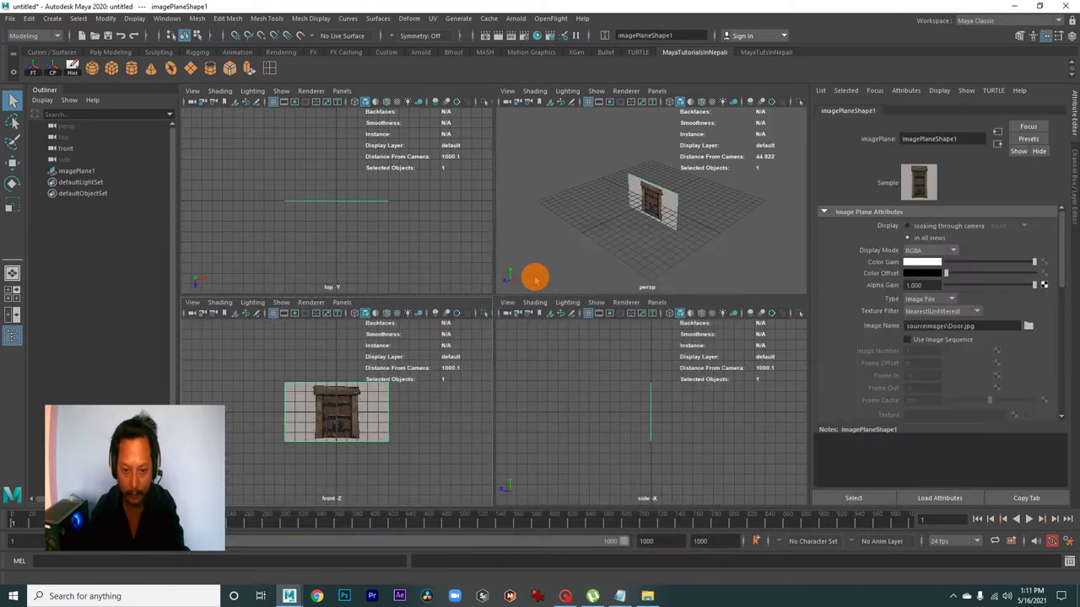
Frame the door image plane in the perspective view and select it.
click(601, 226)
key(space)
alt+right_drag(591, 270, 687, 345)
alt+drag(686, 345, 593, 330)
mouse_move(375, 234)
mouse_down()
mouse_move(481, 347)
mouse_move(506, 326)
mouse_move(326, 270)
mouse_move(374, 302)
mouse_move(307, 330)
mouse_move(640, 372)
mouse_move(482, 475)
mouse_move(458, 371)
mouse_move(552, 352)
mouse_move(553, 315)
mouse_move(543, 343)
mouse_move(463, 355)
mouse_move(580, 312)
mouse_up()
key(w)
Set imagePlane1's Scale X, Y and Z to 5 in the Channel Box.
key(ctrl+a)
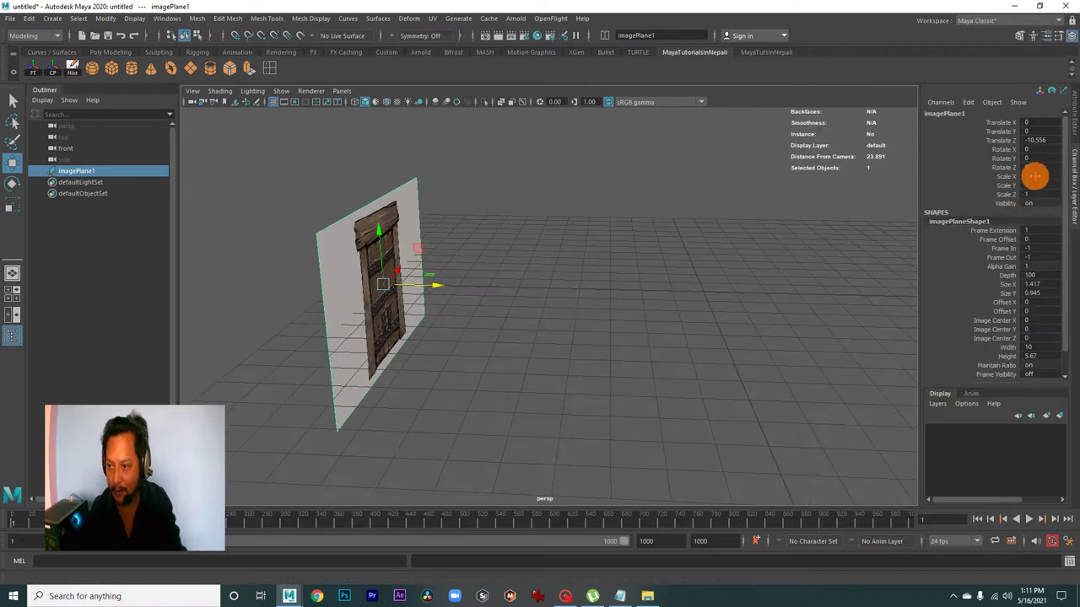
drag(1034, 175, 1041, 194)
text(5)
key(Return)
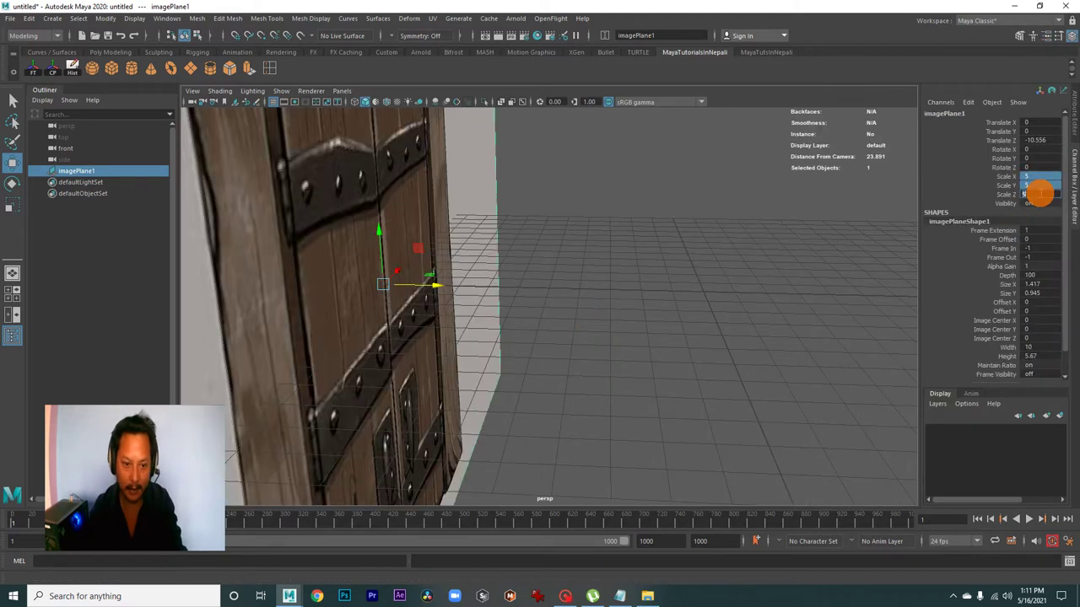
Switch to a full front view and reselect the enlarged door image plane.
click(608, 329)
key(space)
key(space)
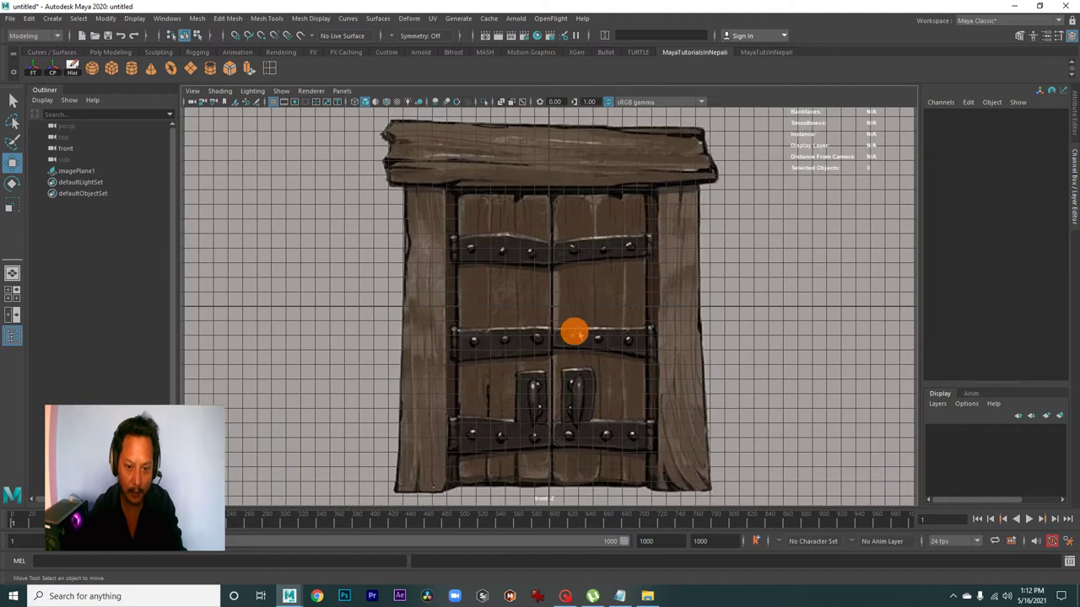
scroll(573, 331, down, 3)
key(space)
key(space)
mouse_move(489, 222)
alt+mouse_down()
mouse_move(492, 306)
mouse_move(573, 313)
mouse_move(598, 345)
mouse_move(612, 336)
alt+mouse_up()
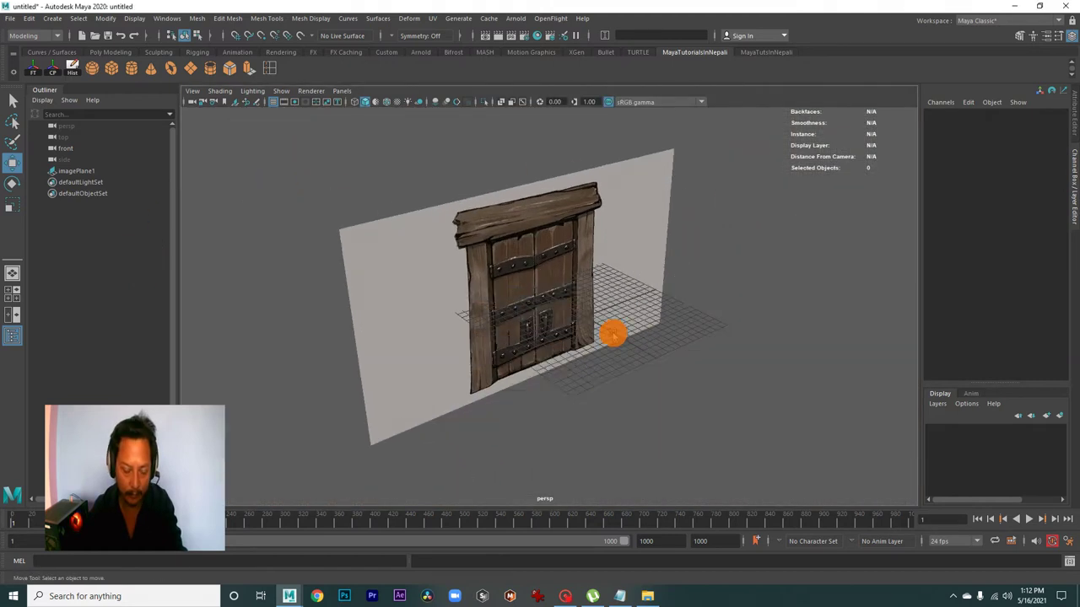
key(space)
scroll(754, 374, down, 1)
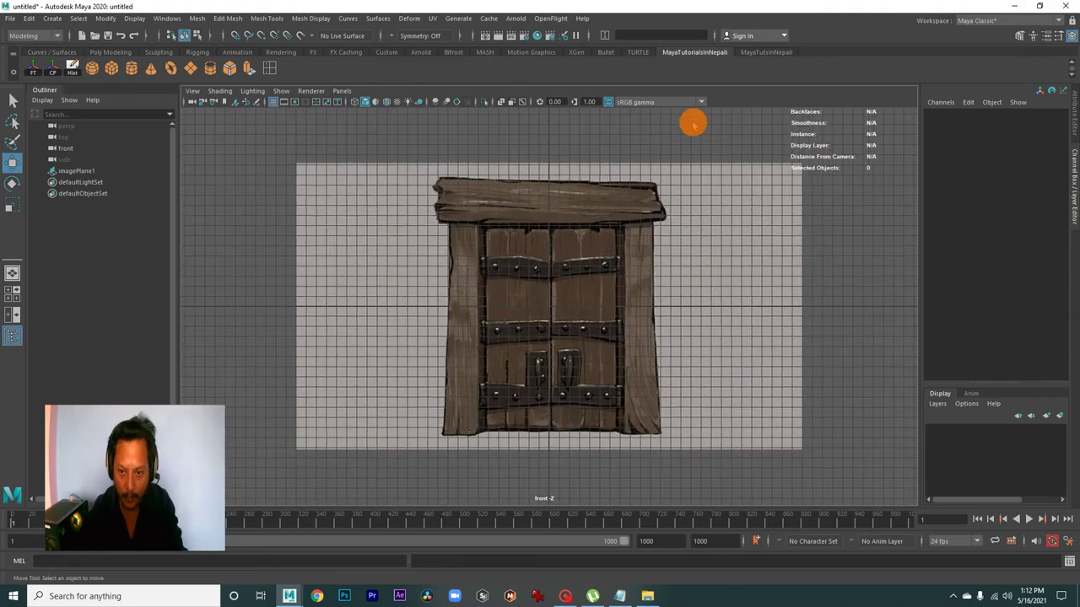
click(672, 318)
scroll(813, 366, up, 3)
Lift the door image plane above the ground grid to Translate Y 12.306.
alt+middle_drag(574, 355, 462, 297)
mouse_move(462, 297)
alt+right_down()
mouse_move(658, 345)
mouse_move(518, 319)
mouse_move(601, 390)
mouse_move(585, 379)
mouse_move(564, 407)
mouse_move(600, 349)
mouse_move(663, 379)
alt+right_up()
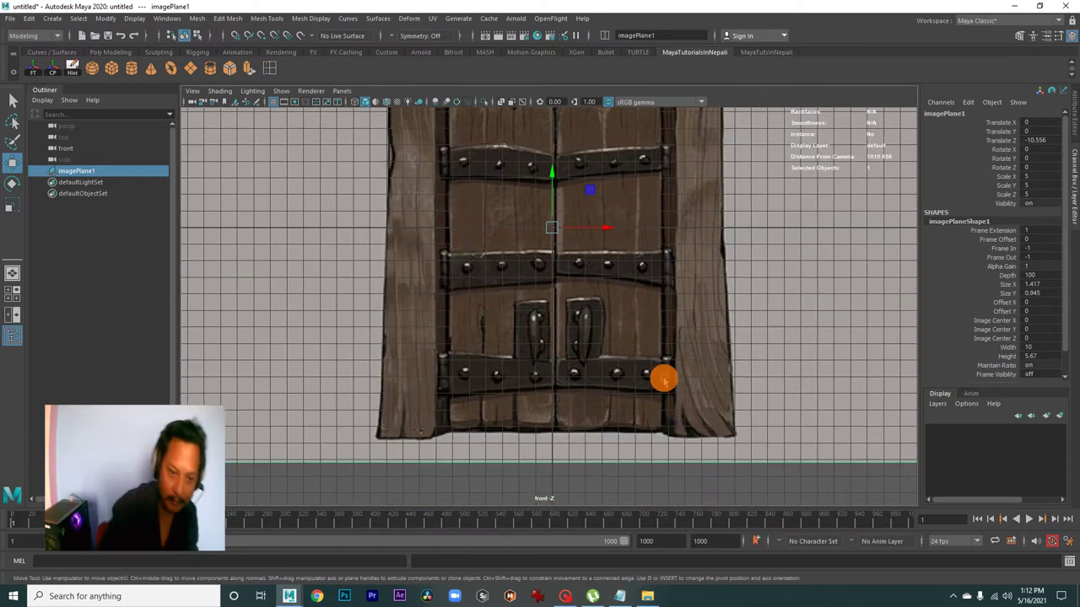
mouse_move(664, 380)
alt+right_down()
mouse_move(579, 320)
mouse_move(666, 363)
alt+right_up()
alt+right_drag(597, 324, 571, 346)
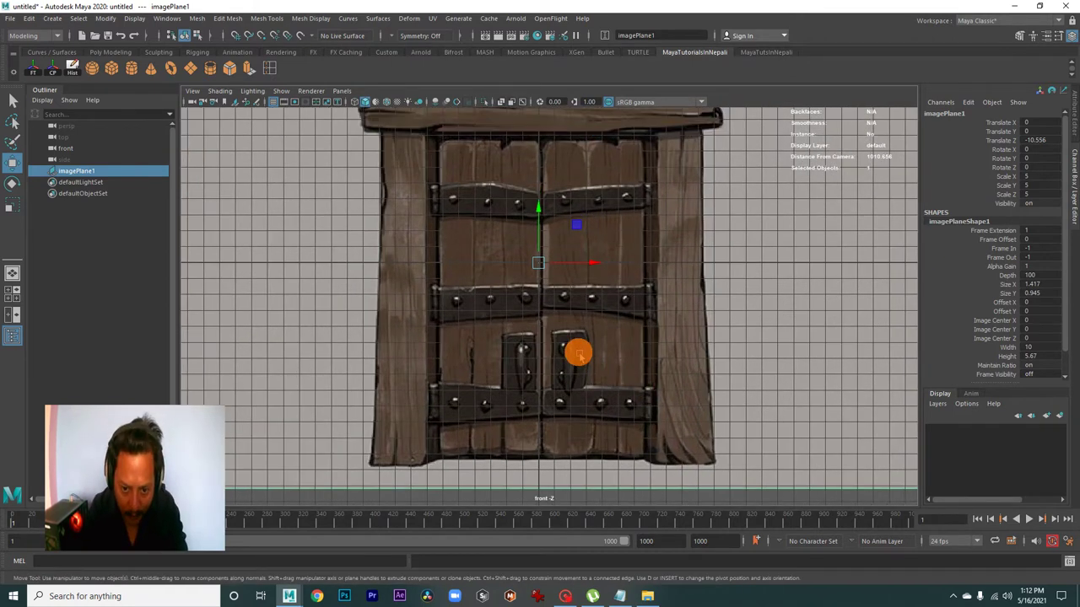
drag(542, 233, 539, 127)
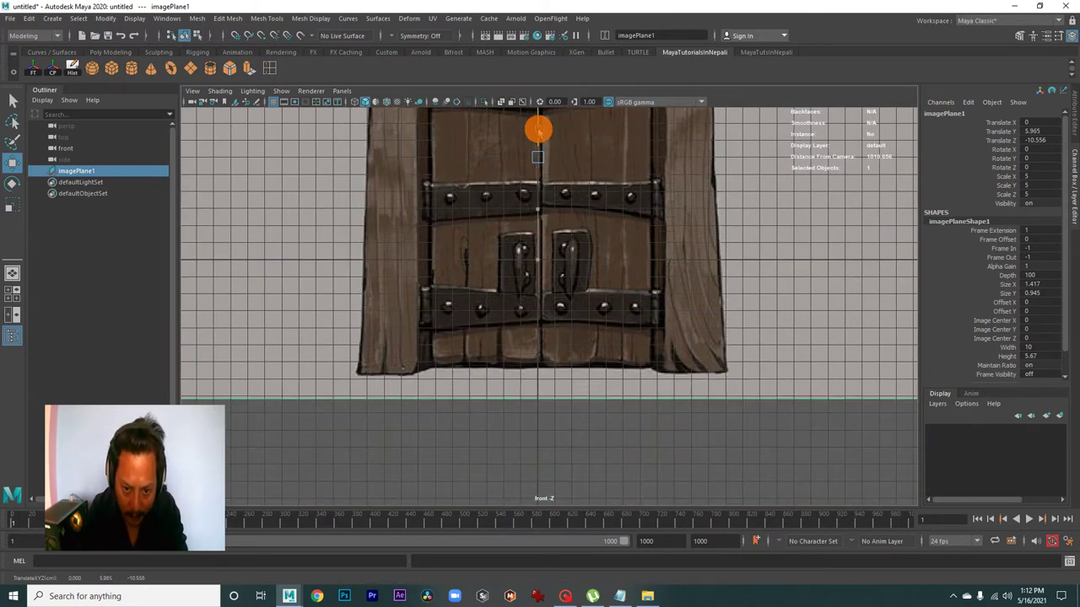
alt+right_drag(540, 127, 578, 318)
drag(521, 249, 520, 125)
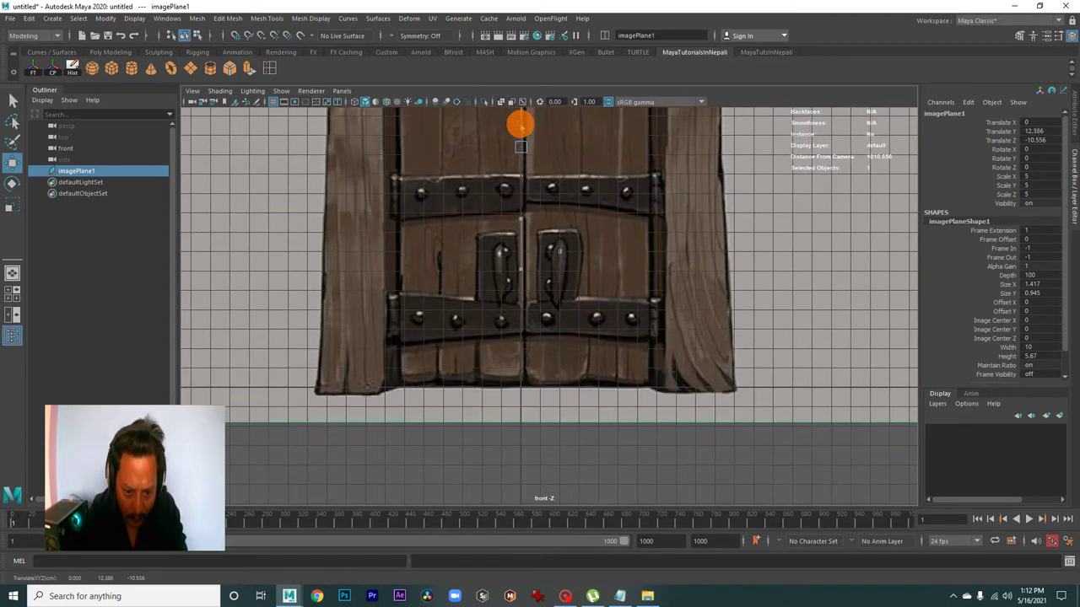
Shift the image plane slightly left to centre the door seam at Translate X -0.199.
scroll(523, 154, up, 3)
scroll(564, 306, up, 3)
scroll(578, 330, up, 2)
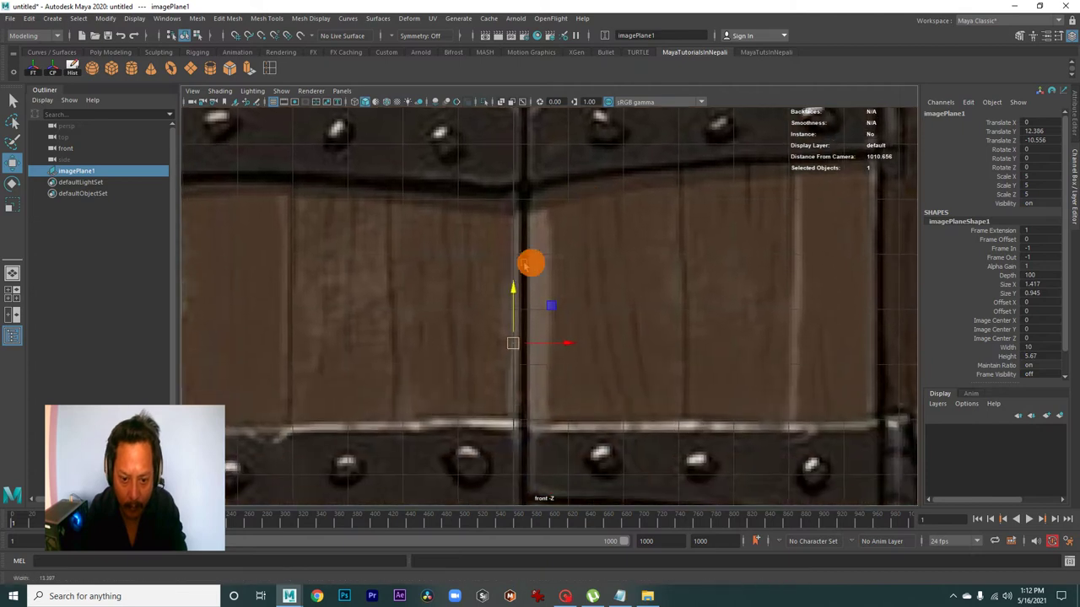
scroll(531, 261, up, 3)
drag(544, 369, 530, 369)
scroll(670, 419, down, 2)
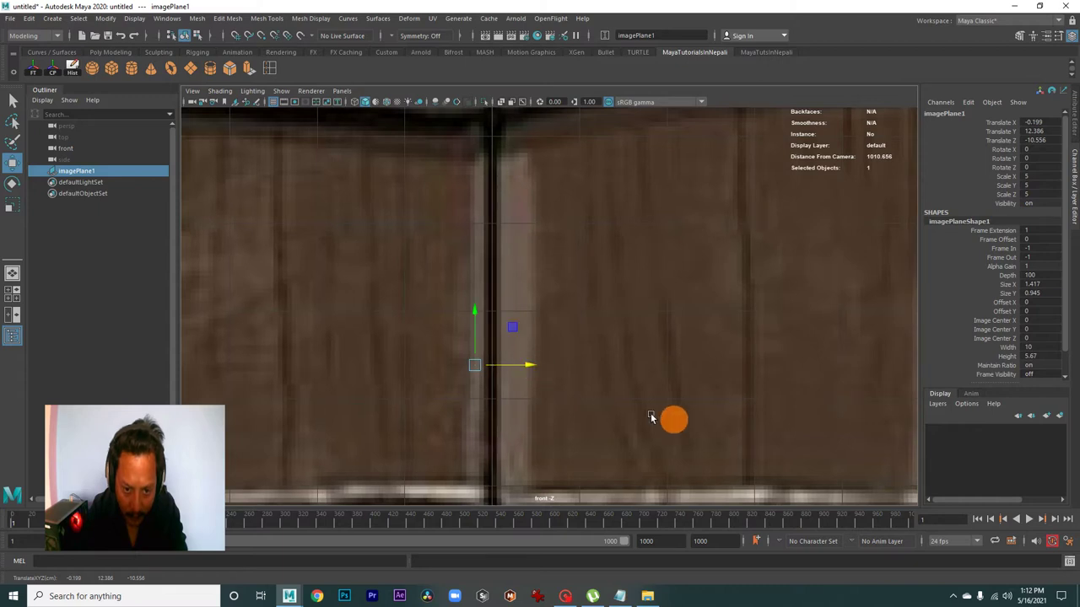
scroll(489, 289, down, 5)
Check the placement in perspective, then return to a close full-size front view.
key(space)
alt+drag(579, 289, 528, 304)
alt+right_drag(528, 304, 849, 380)
mouse_move(848, 380)
alt+mouse_down()
mouse_move(591, 371)
mouse_move(535, 306)
alt+mouse_up()
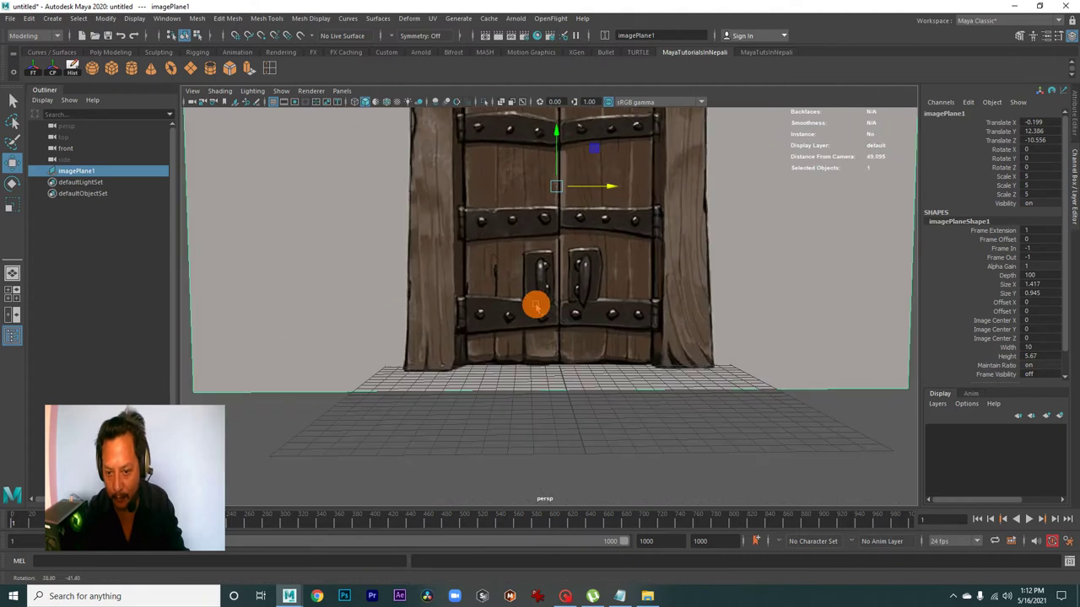
key(space)
key(space)
mouse_move(509, 350)
alt+right_down()
mouse_move(658, 380)
mouse_move(585, 332)
mouse_move(675, 356)
mouse_move(552, 306)
mouse_move(549, 317)
alt+right_up()
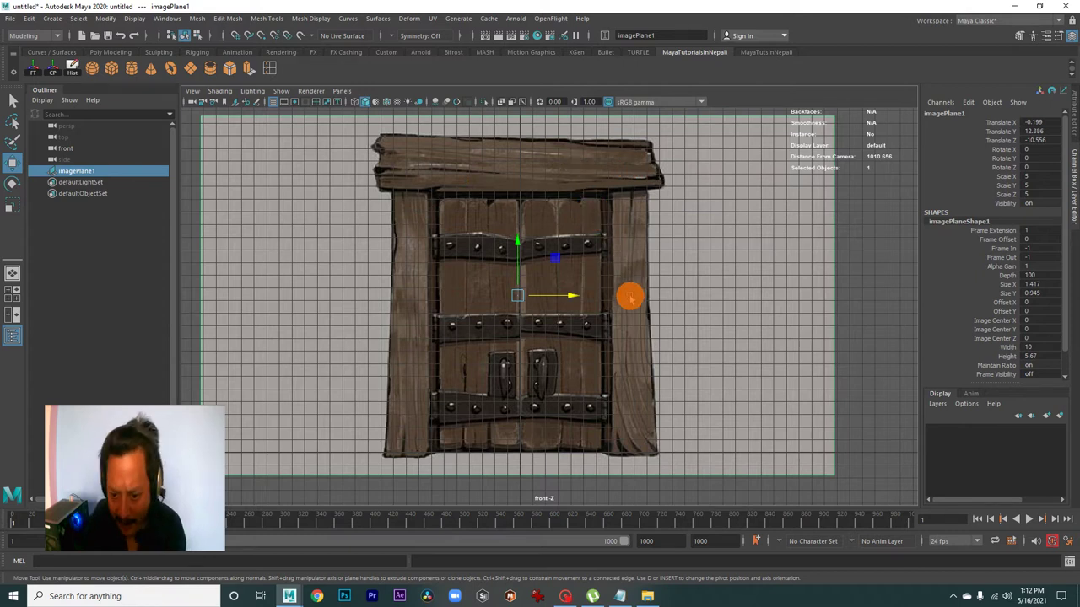
Create a polygon cube and move and scale it onto the door's lower right post.
click(110, 68)
scroll(514, 351, up, 3)
scroll(638, 380, up, 2)
mouse_move(489, 423)
middle_down()
mouse_move(618, 401)
mouse_move(629, 382)
middle_up()
scroll(754, 374, up, 2)
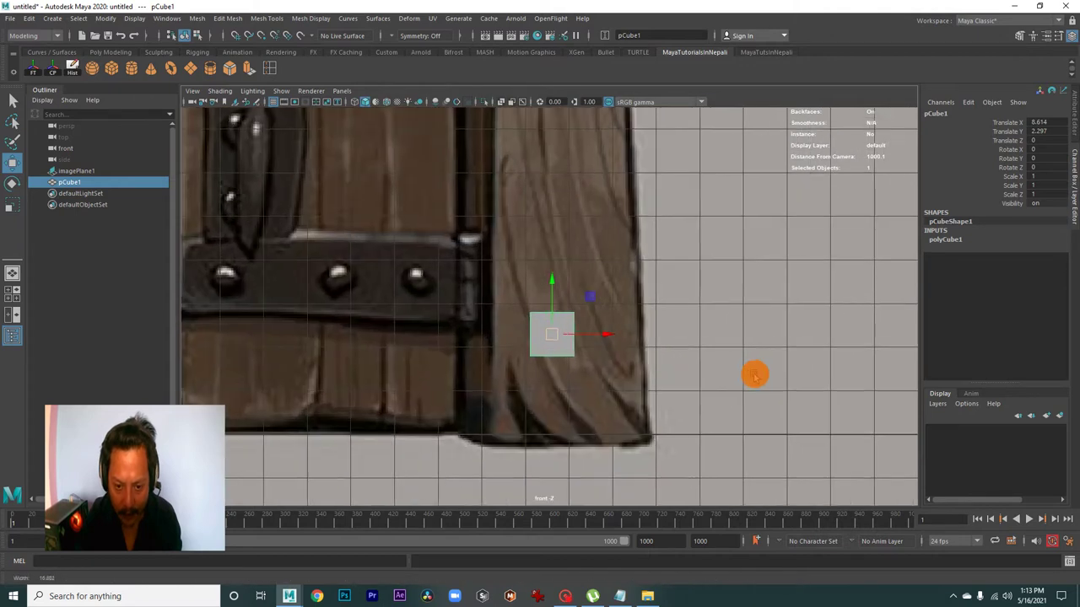
scroll(598, 357, up, 1)
scroll(523, 316, up, 1)
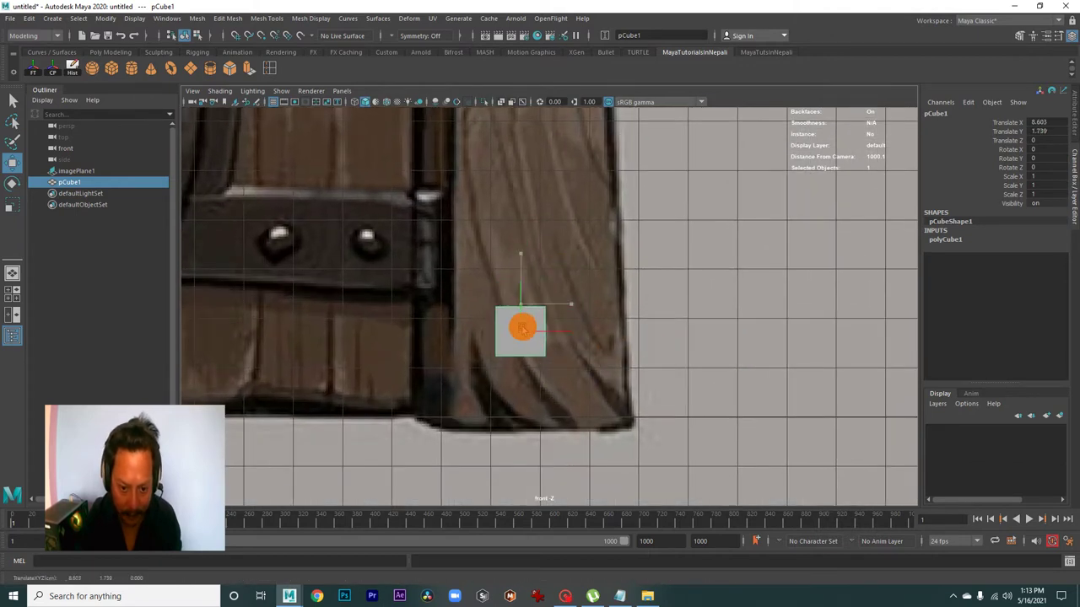
key(r)
drag(540, 335, 602, 373)
scroll(540, 332, down, 2)
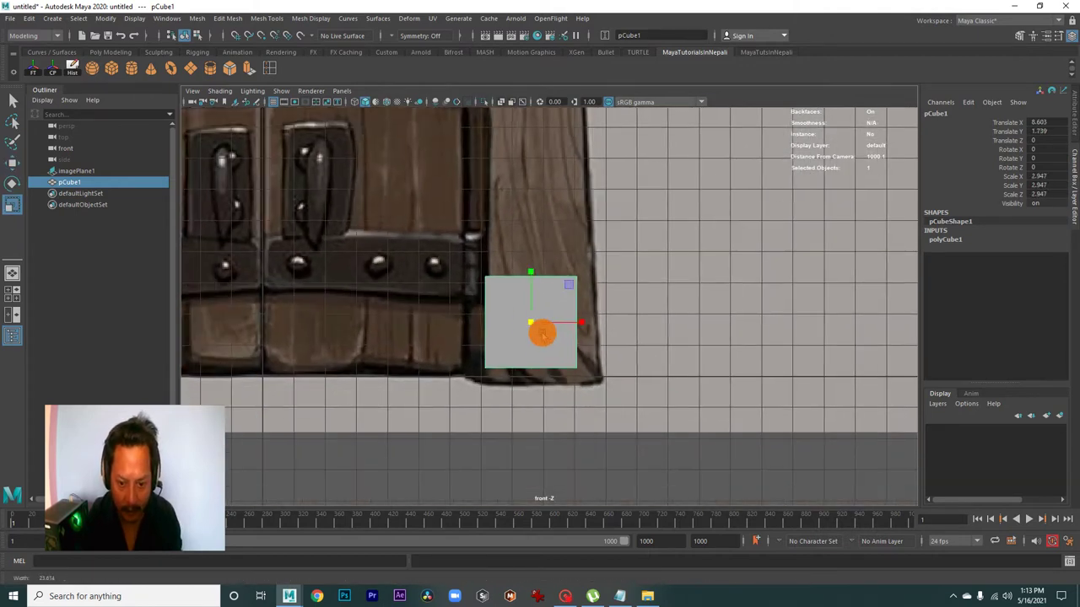
key(w)
drag(532, 326, 560, 330)
key(r)
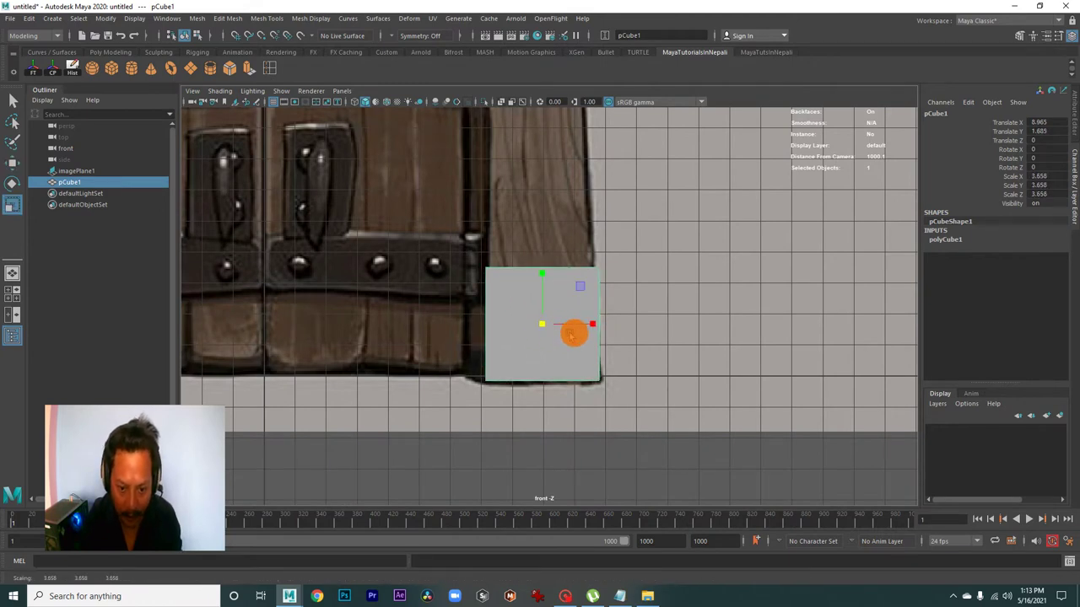
scroll(518, 298, down, 1)
Select the block's left-edge vertices and move them outward to the post's left side.
right_drag(521, 285, 456, 291)
drag(448, 229, 506, 384)
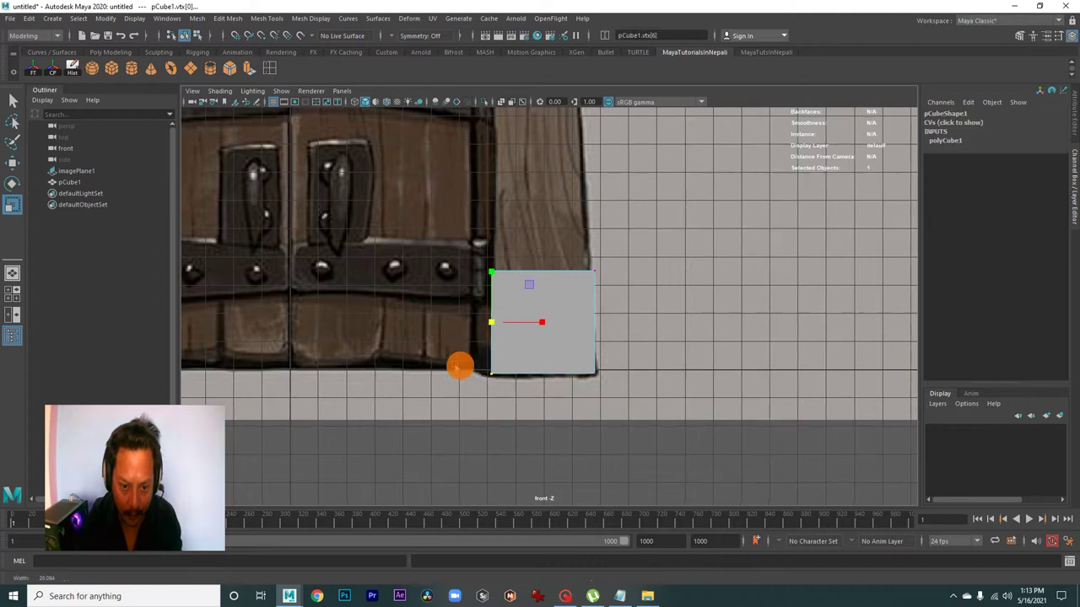
scroll(472, 369, up, 1)
key(w)
drag(539, 325, 513, 320)
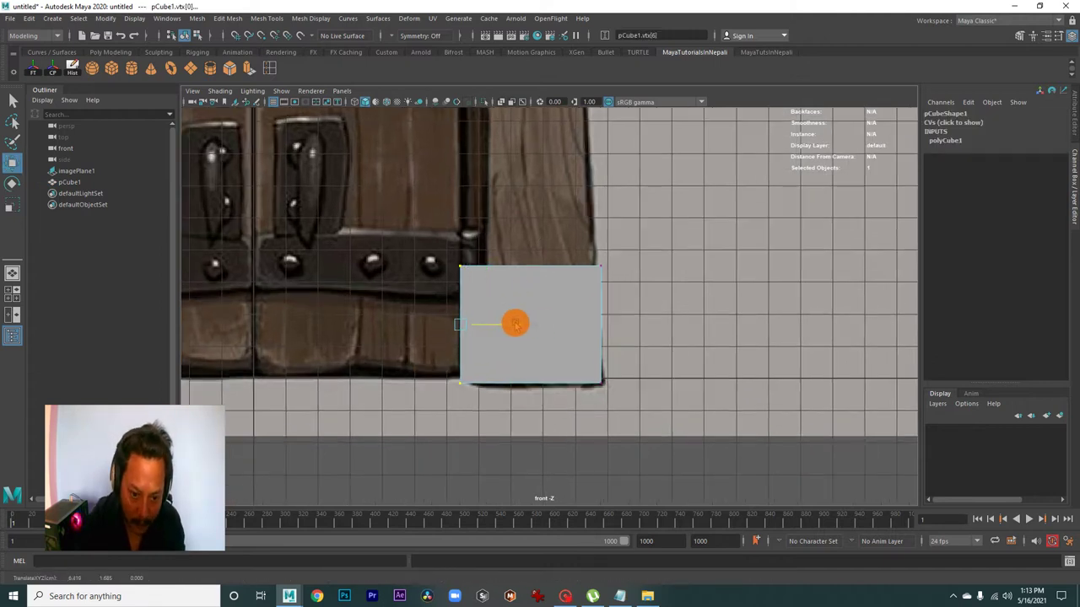
scroll(521, 296, down, 1)
alt+middle_drag(521, 296, 547, 366)
In wireframe, raise the block's top vertices up to meet the lintel.
key(4)
scroll(629, 360, up, 1)
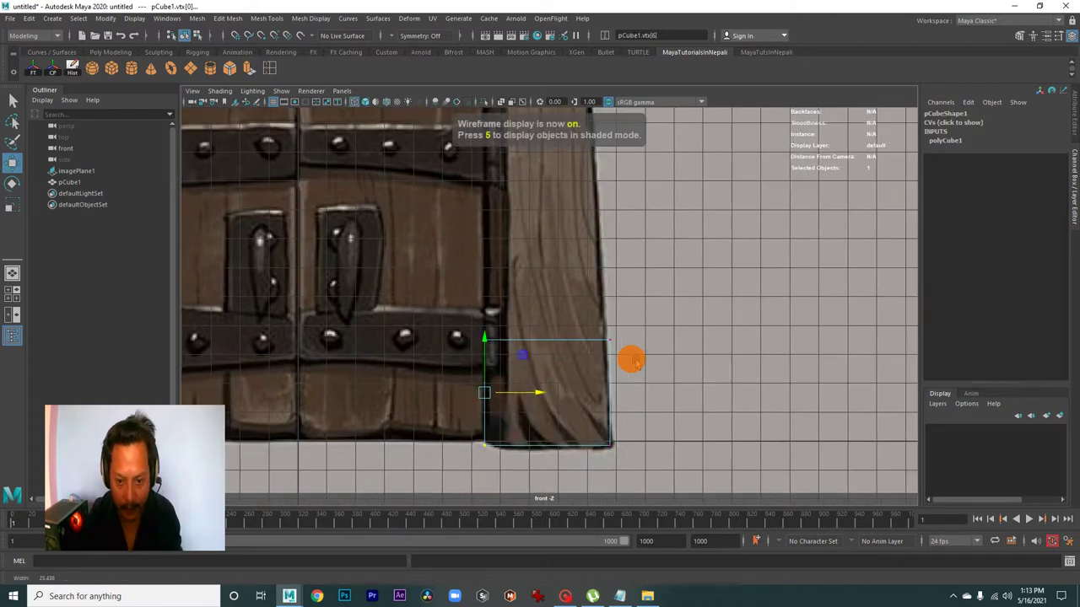
drag(429, 285, 675, 366)
scroll(675, 366, down, 1)
alt+middle_drag(675, 366, 574, 461)
scroll(567, 439, up, 1)
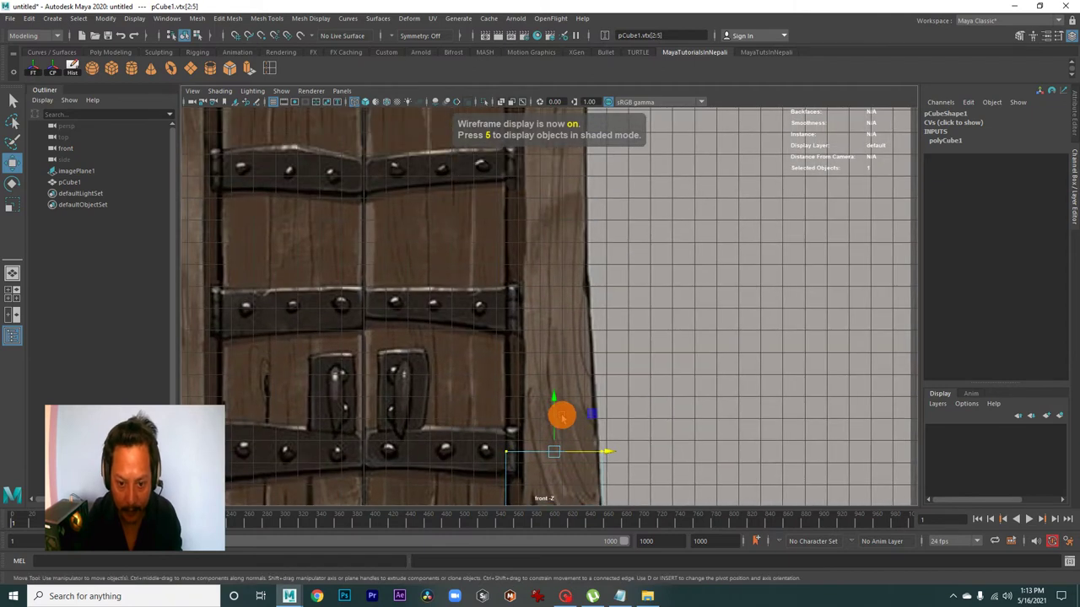
alt+middle_drag(542, 212, 568, 444)
scroll(571, 431, down, 1)
drag(573, 419, 574, 289)
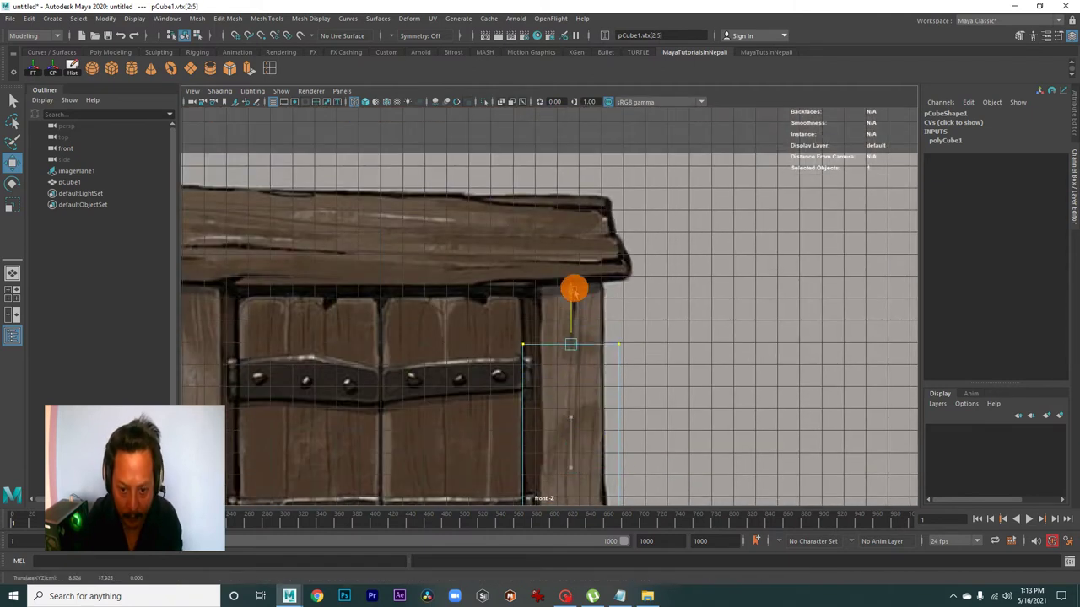
scroll(571, 270, down, 1)
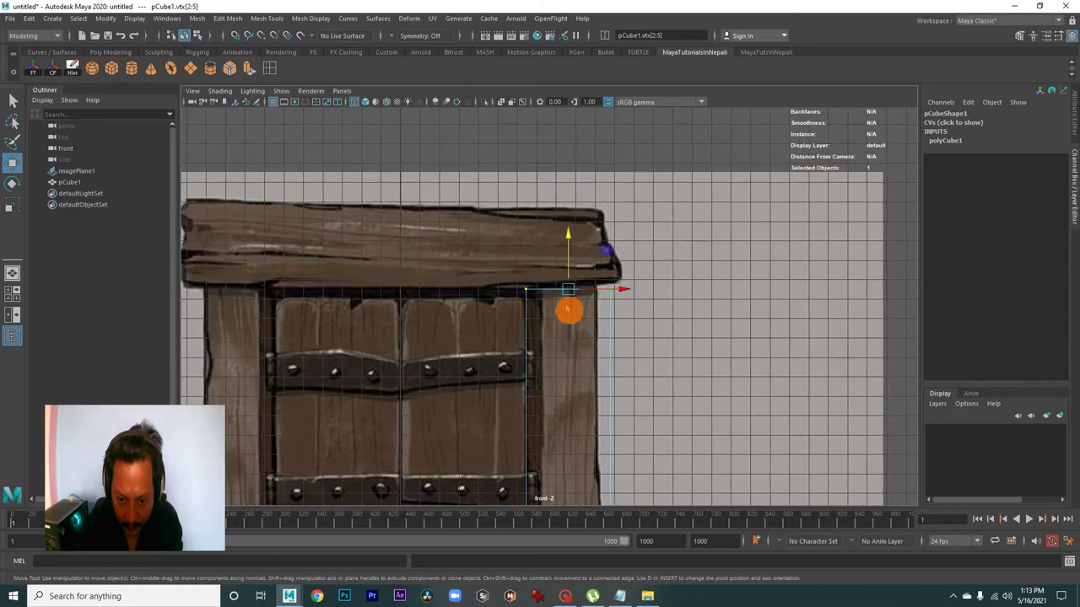
scroll(708, 304, up, 1)
alt+middle_drag(627, 244, 554, 318)
alt+right_drag(553, 319, 838, 422)
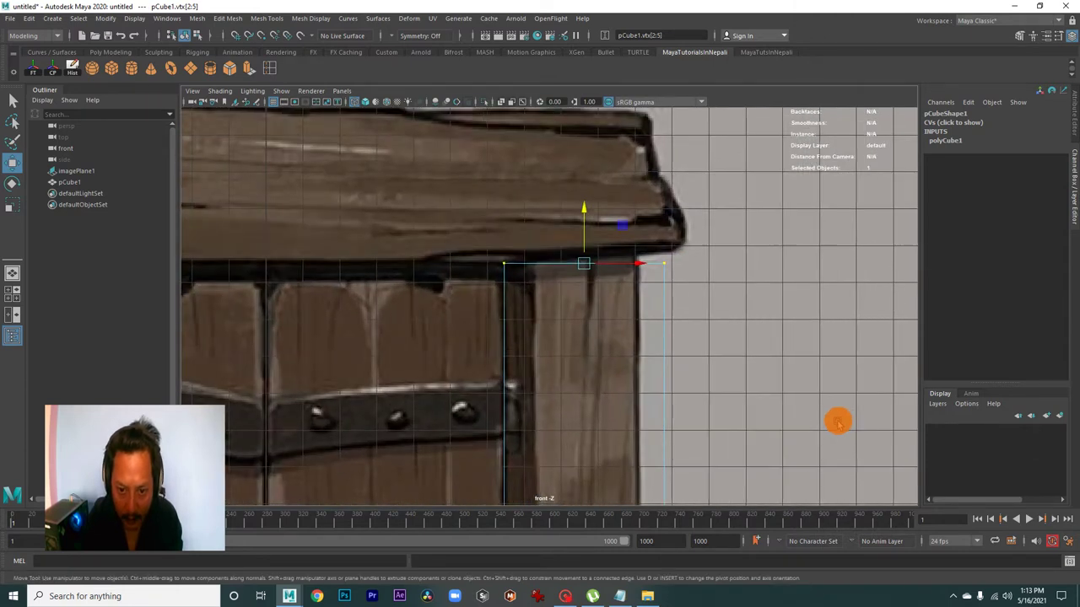
click(586, 209)
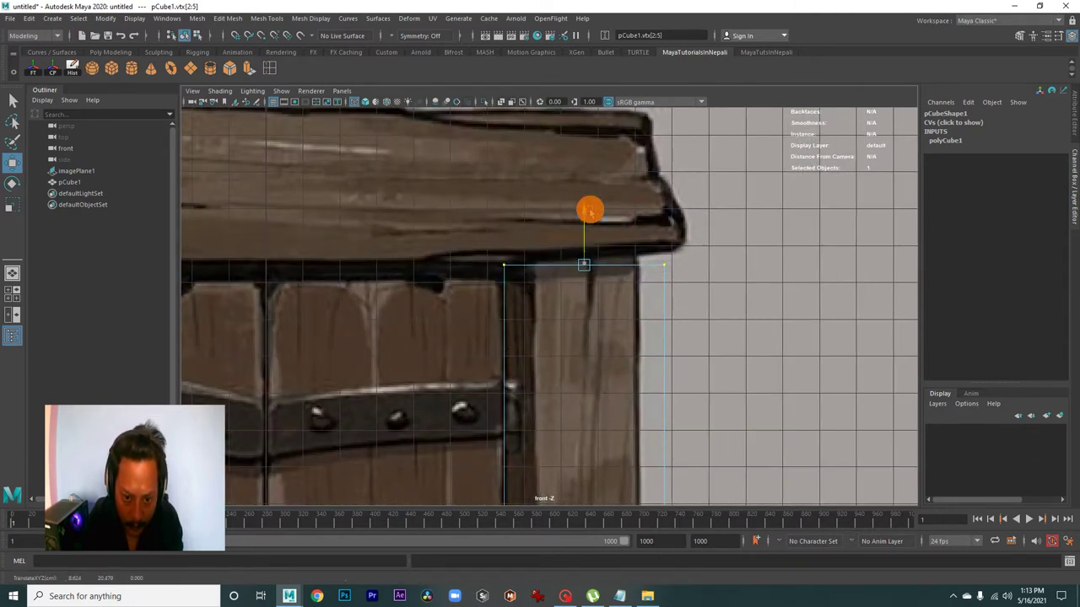
Align the block's right-hand corner vertices with the post's outer edge.
scroll(595, 240, down, 1)
scroll(625, 265, down, 2)
scroll(565, 288, up, 2)
scroll(658, 344, up, 1)
click(688, 312)
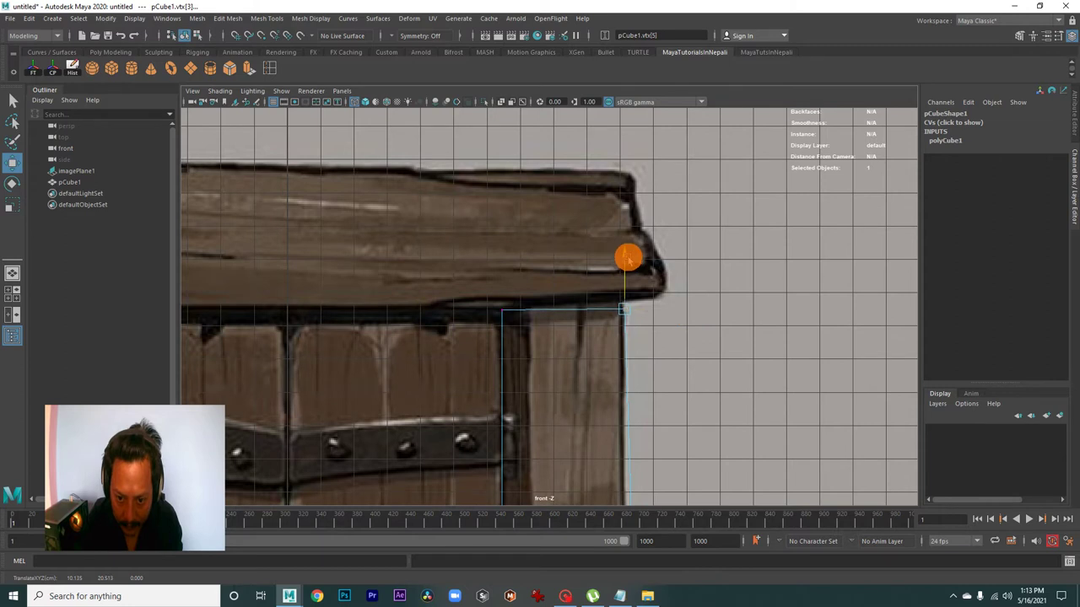
mouse_move(626, 251)
alt+right_down()
mouse_move(602, 313)
mouse_move(647, 260)
mouse_move(646, 439)
mouse_move(743, 578)
alt+right_up()
mouse_move(742, 578)
alt+middle_down()
mouse_move(670, 186)
mouse_move(680, 283)
alt+middle_up()
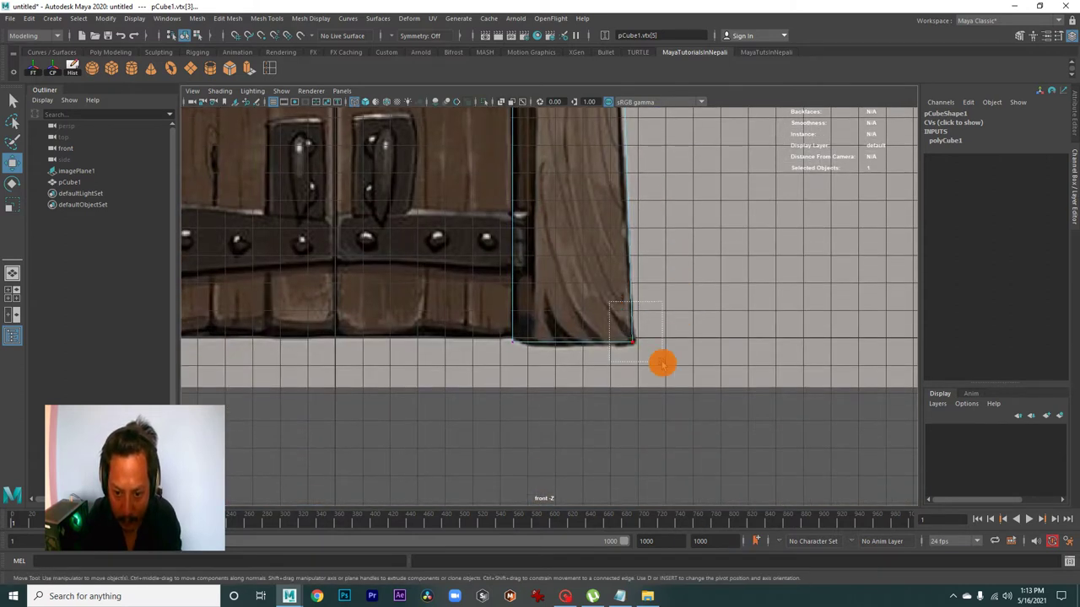
alt+right_drag(632, 341, 695, 318)
alt+middle_drag(694, 318, 627, 481)
mouse_move(626, 482)
alt+right_down()
mouse_move(598, 333)
mouse_move(530, 364)
mouse_move(590, 357)
mouse_move(581, 307)
mouse_move(803, 397)
mouse_move(601, 317)
alt+right_up()
alt+middle_drag(601, 317, 601, 245)
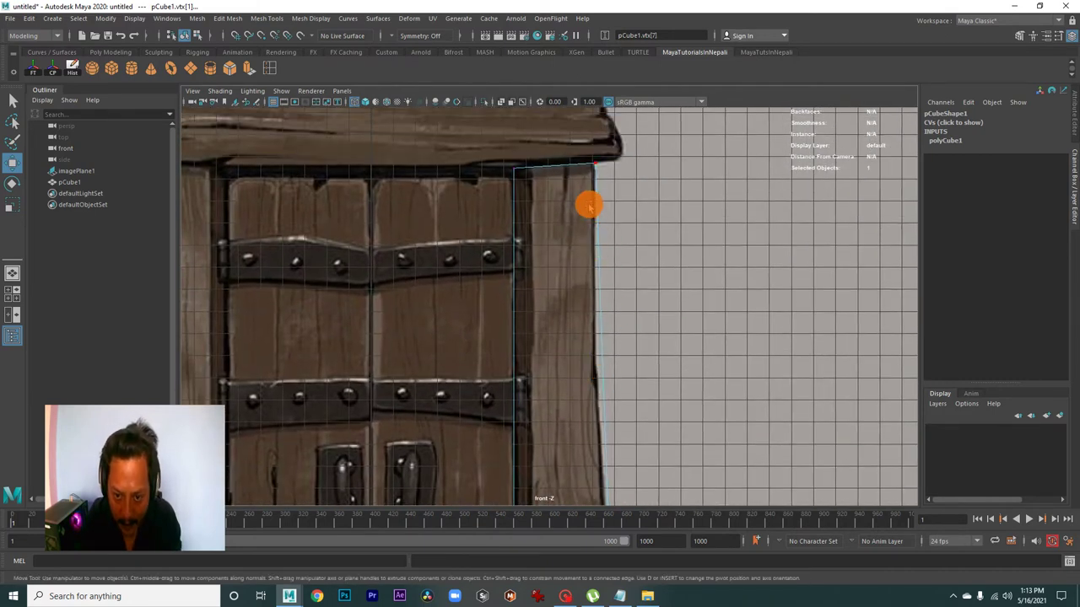
mouse_move(599, 309)
alt+right_down()
mouse_move(610, 376)
mouse_move(591, 350)
mouse_move(556, 337)
mouse_move(676, 399)
mouse_move(603, 391)
alt+right_up()
alt+middle_drag(602, 391, 579, 239)
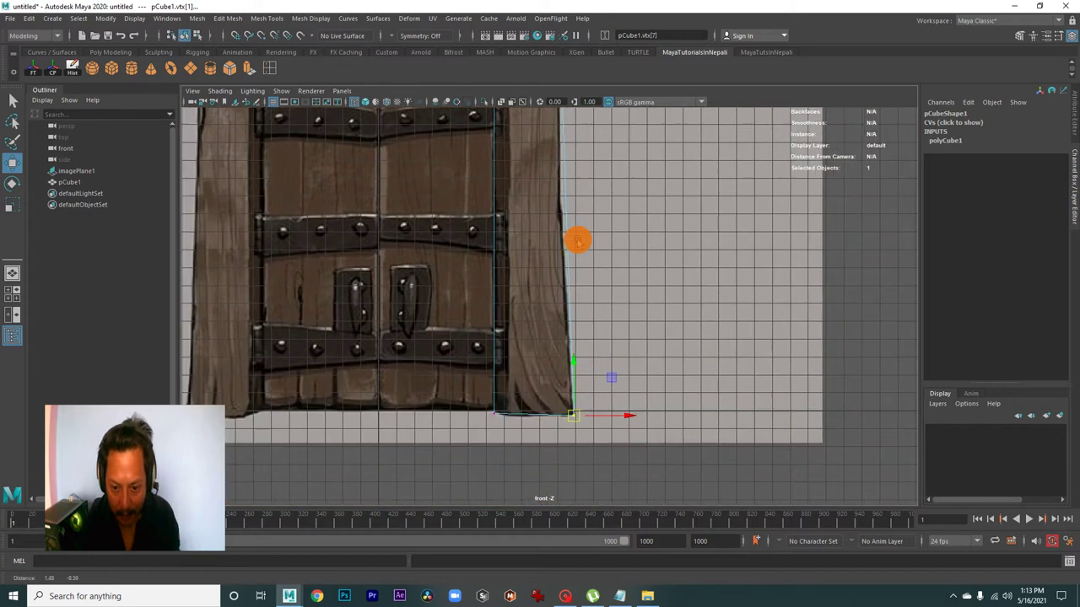
alt+right_drag(579, 239, 511, 265)
alt+middle_drag(512, 264, 553, 361)
mouse_move(553, 361)
alt+right_down()
mouse_move(675, 380)
mouse_move(489, 315)
mouse_move(634, 361)
alt+right_up()
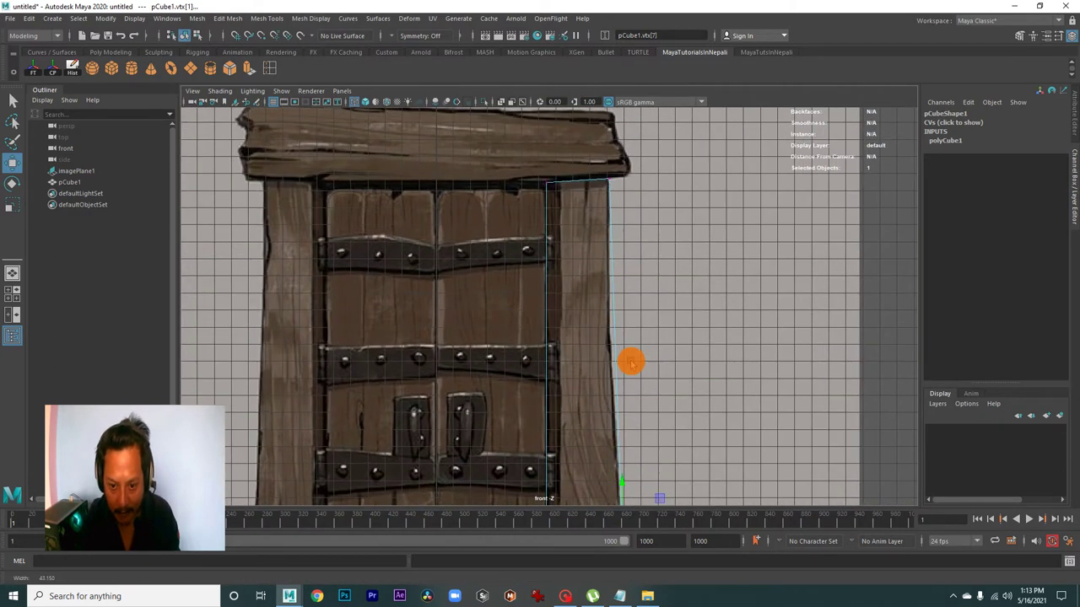
Activate the Insert Edge Loop tool and review its tool settings.
click(269, 69)
double_click(269, 69)
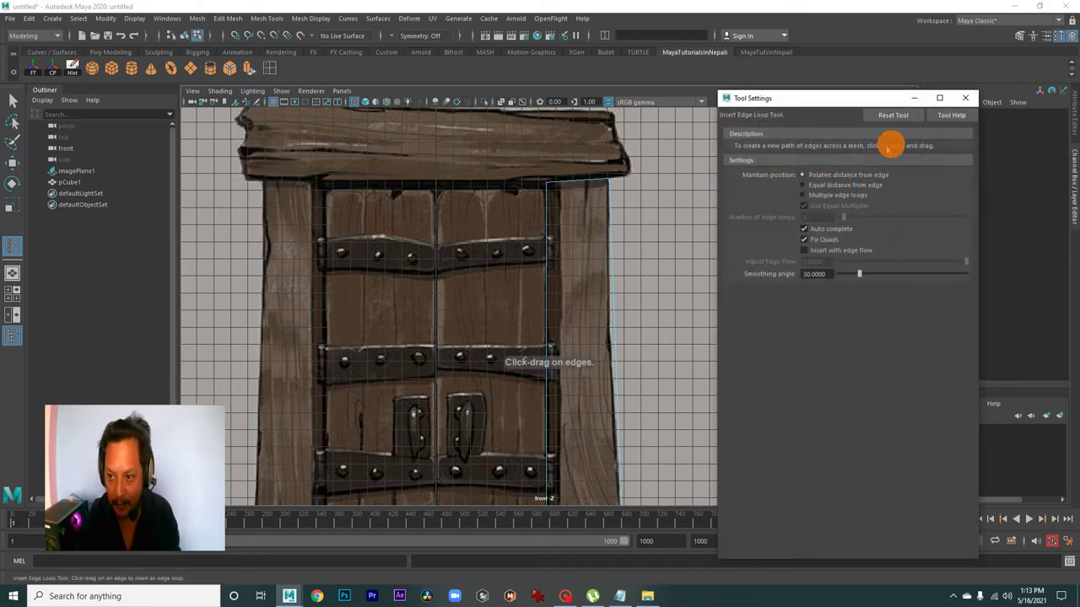
click(915, 99)
scroll(627, 357, up, 2)
scroll(626, 281, up, 2)
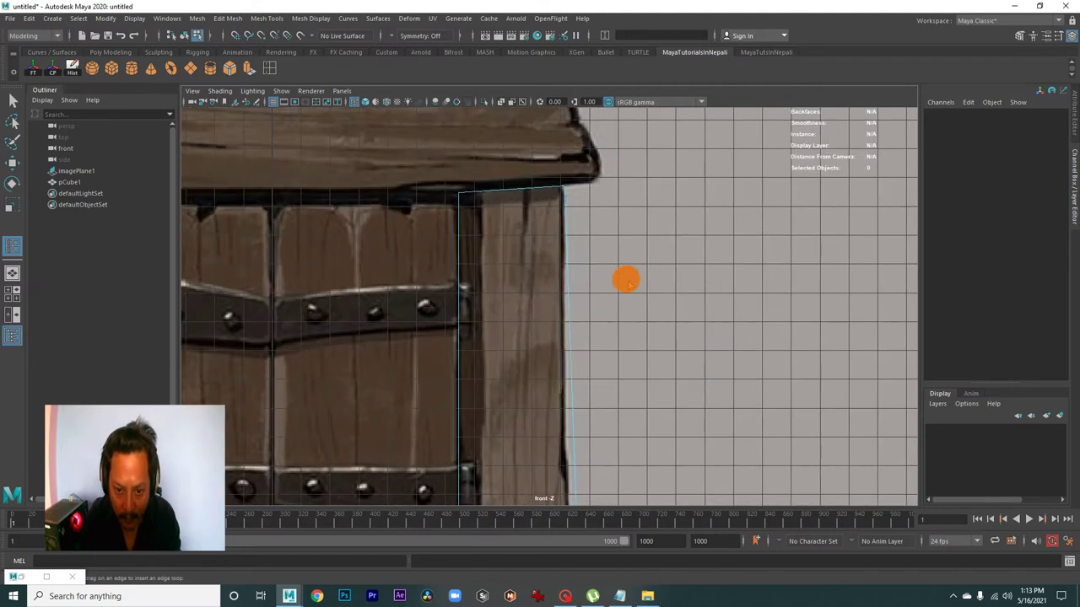
Insert four horizontal edge loops at intervals up the post block.
drag(565, 256, 568, 280)
alt+middle_drag(578, 328, 581, 247)
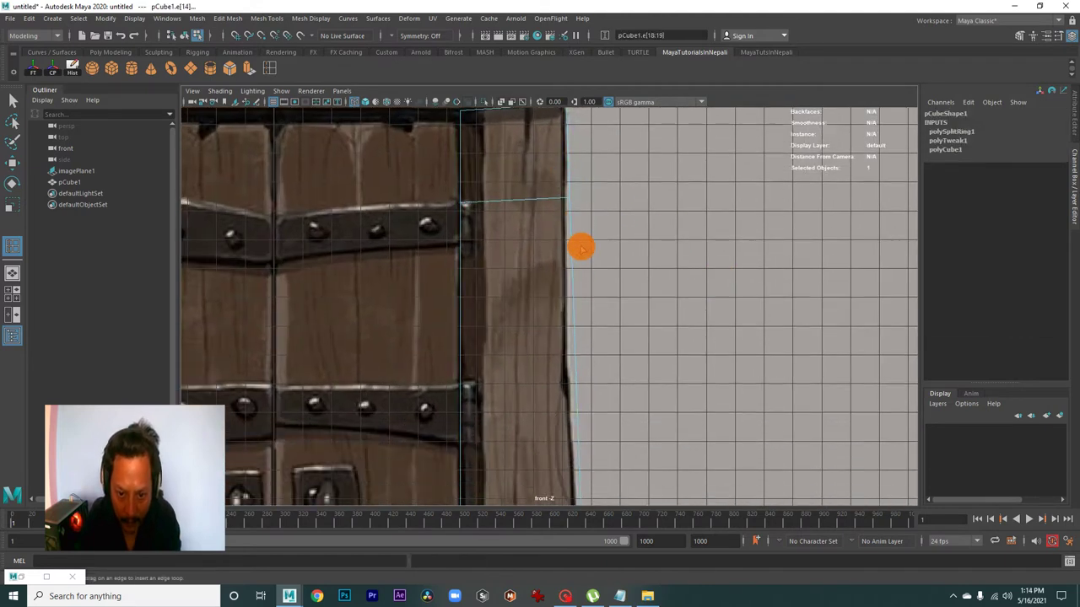
click(577, 324)
alt+middle_drag(576, 324, 566, 268)
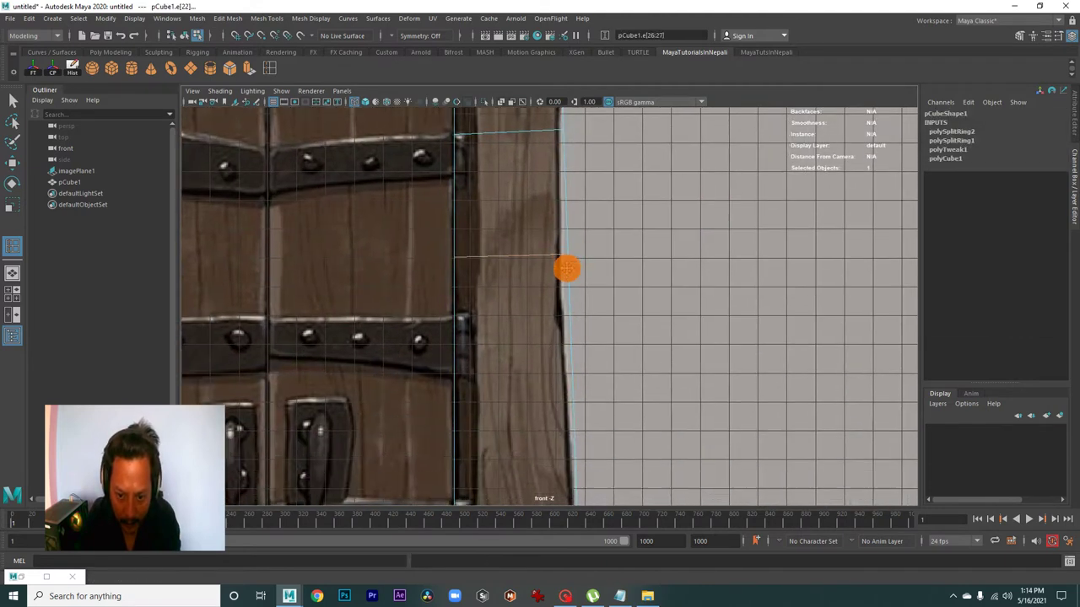
click(572, 330)
alt+middle_drag(573, 330, 558, 261)
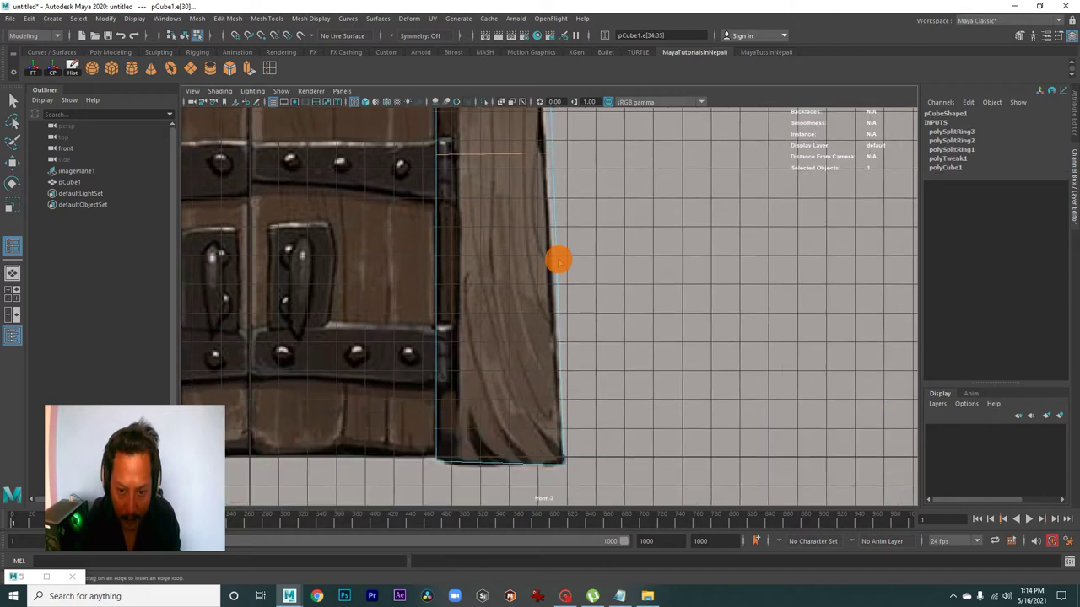
click(567, 317)
scroll(550, 183, down, 2)
alt+middle_drag(550, 183, 603, 402)
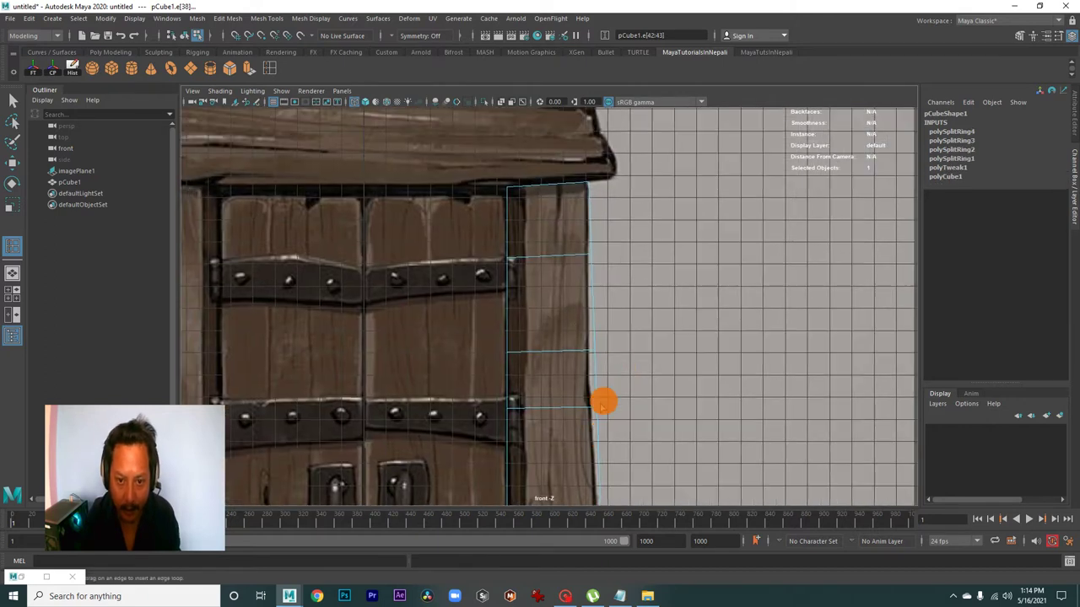
key(w)
right_click(566, 301)
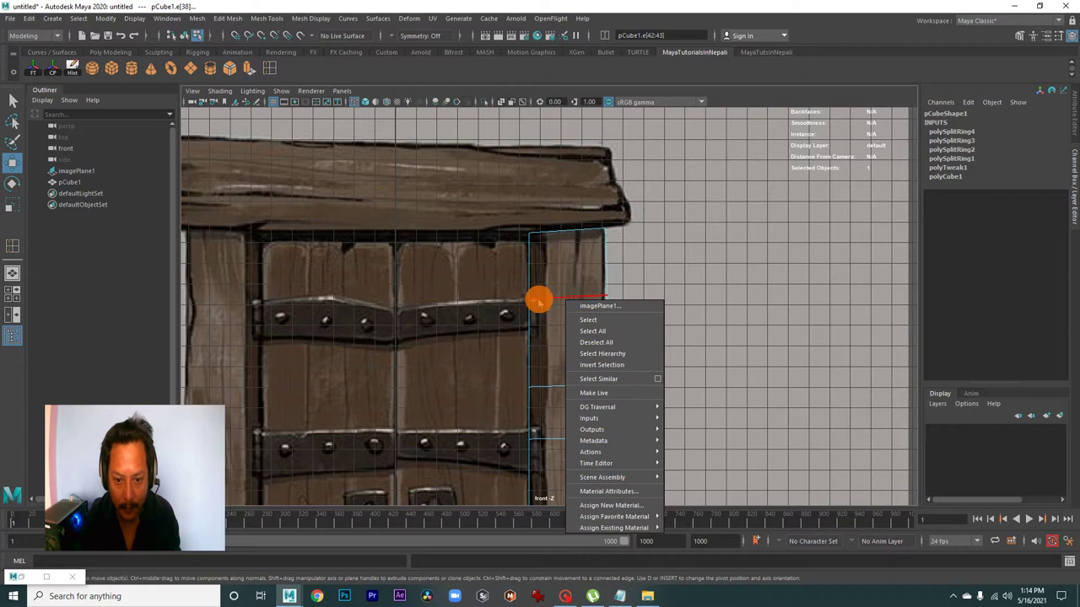
In vertex mode, shift the post block's upper corner vertex slightly left.
right_drag(511, 284, 494, 284)
scroll(578, 359, up, 2)
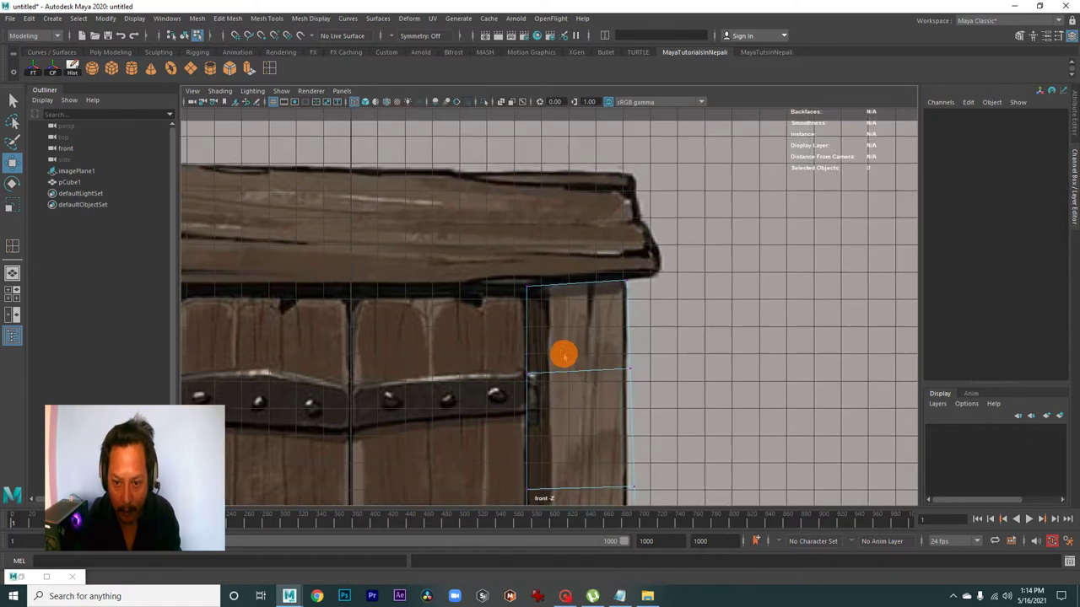
scroll(564, 354, up, 2)
drag(634, 376, 695, 422)
mouse_move(694, 422)
alt+middle_down()
mouse_move(699, 371)
mouse_move(660, 350)
alt+middle_up()
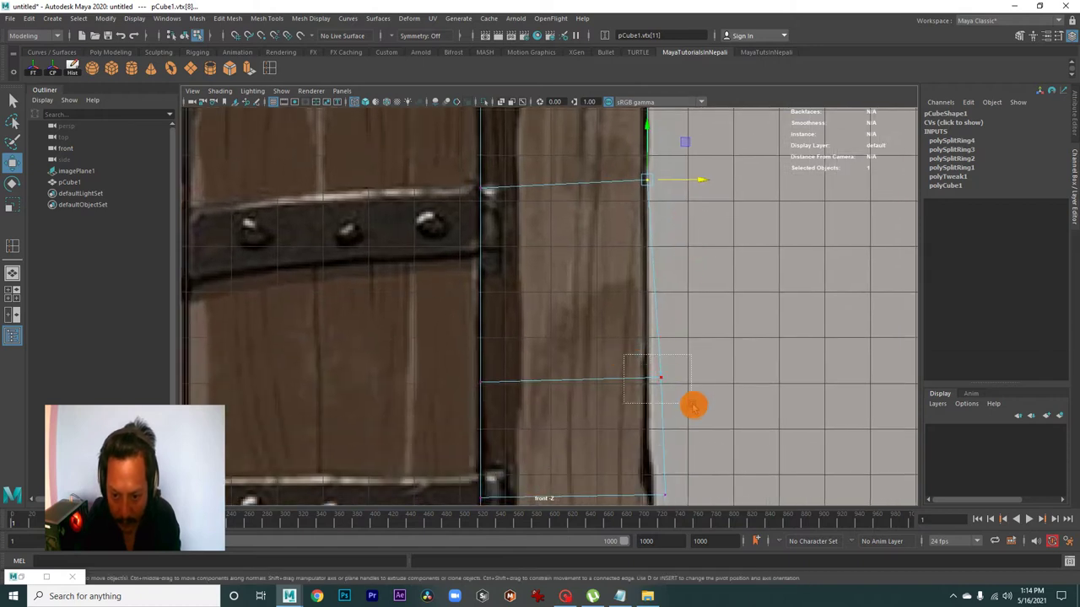
drag(708, 384, 704, 378)
Nudge the post's lower-right vertex sideways onto the reference post's outline.
alt+middle_drag(700, 378, 633, 331)
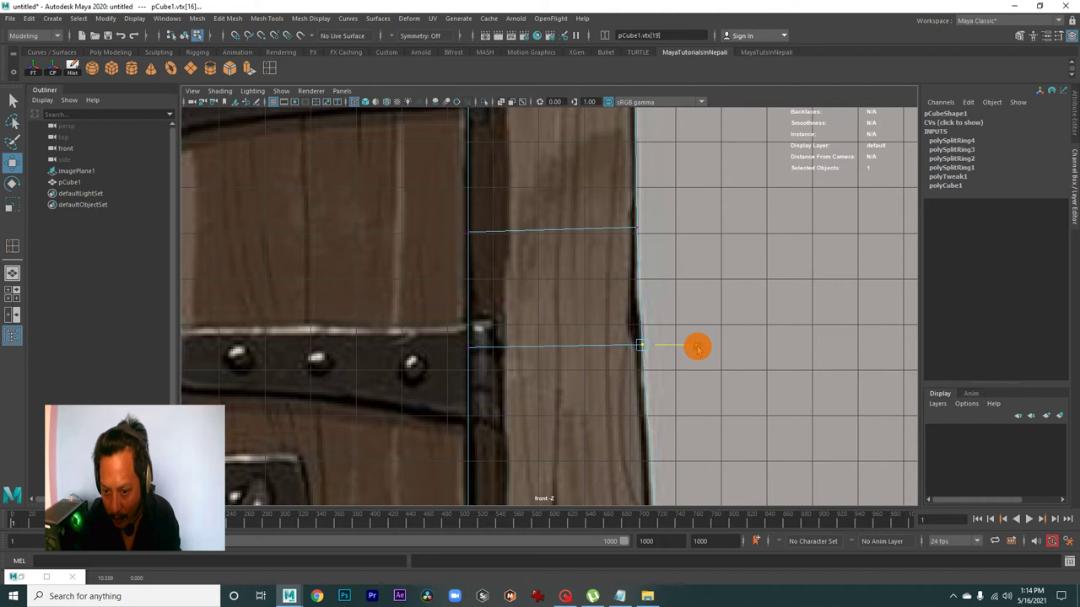
scroll(697, 345, down, 2)
mouse_move(701, 383)
alt+middle_down()
mouse_move(667, 320)
mouse_move(574, 316)
alt+middle_up()
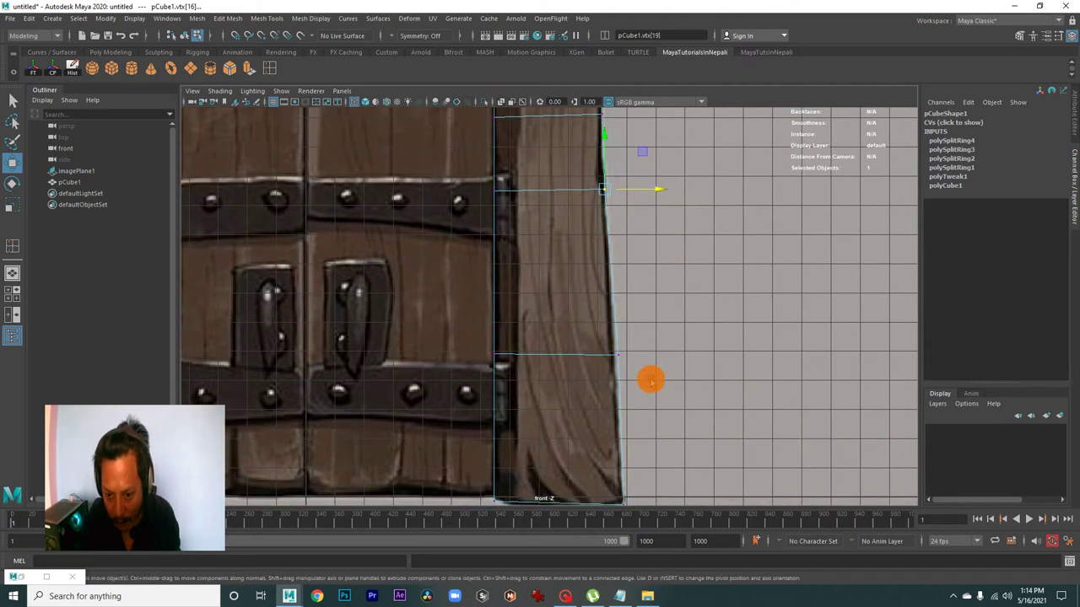
click(596, 342)
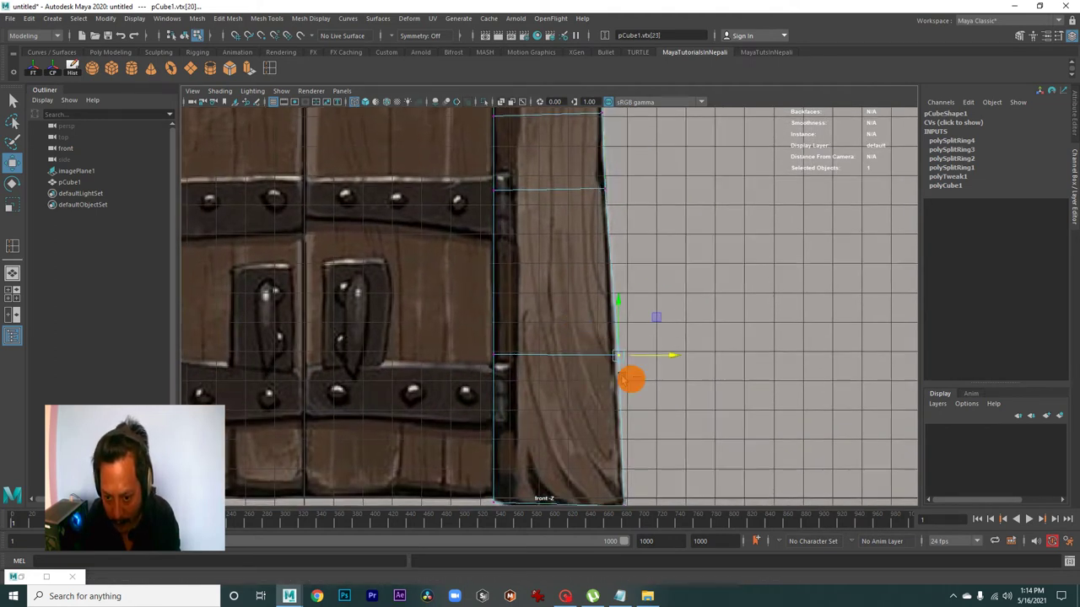
scroll(700, 388, up, 2)
scroll(719, 390, down, 1)
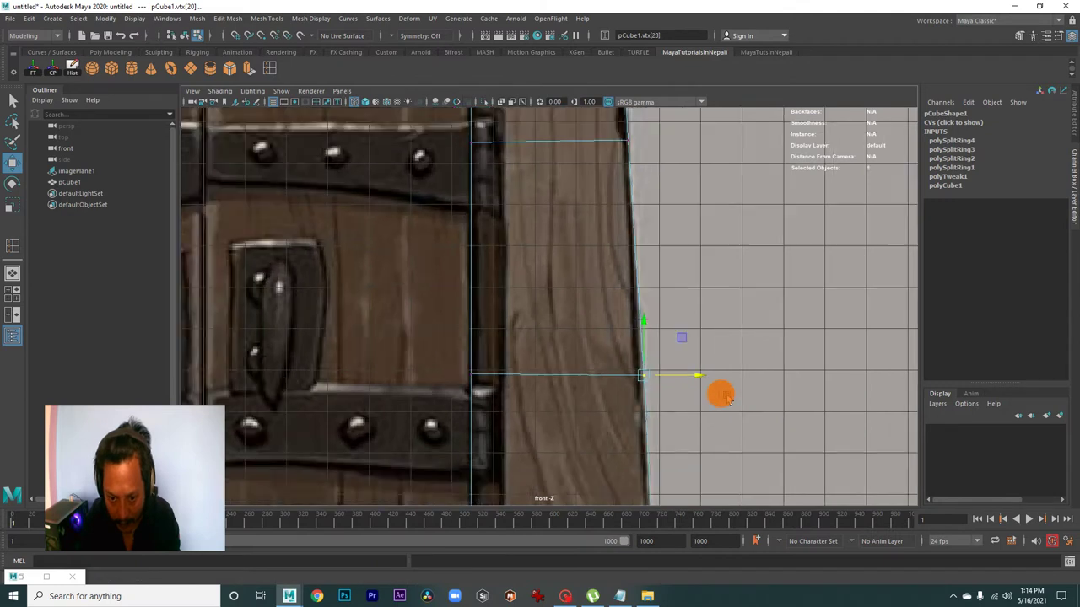
scroll(700, 355, down, 3)
alt+middle_drag(670, 294, 782, 408)
scroll(782, 407, up, 1)
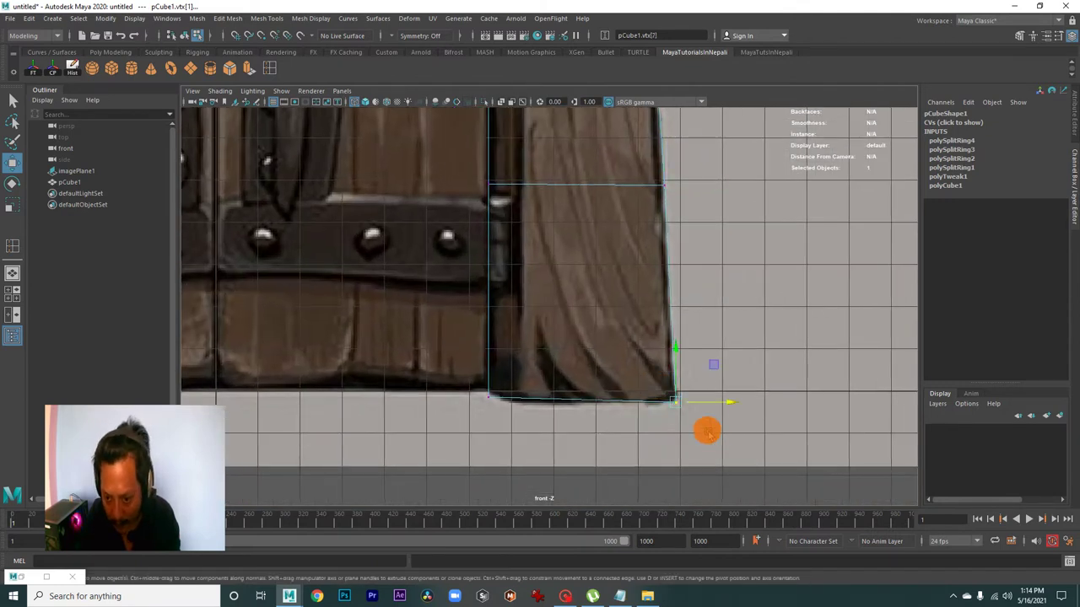
drag(705, 404, 706, 404)
Push a vertex right to slant the post's edge and shift its top corner to match.
scroll(696, 418, down, 2)
scroll(542, 381, up, 2)
scroll(717, 448, up, 1)
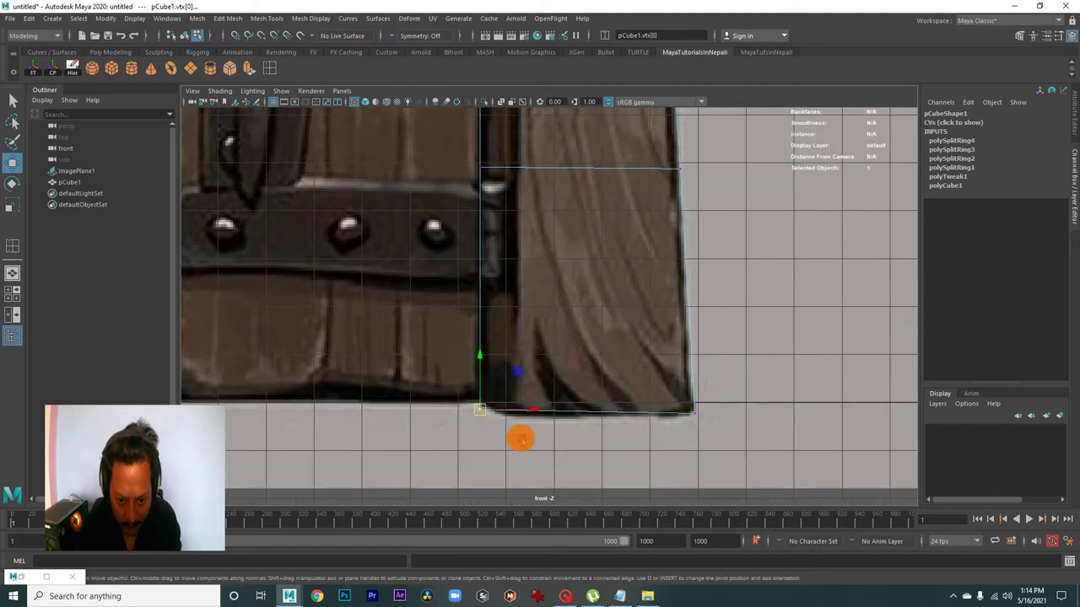
drag(478, 411, 484, 411)
scroll(634, 416, down, 1)
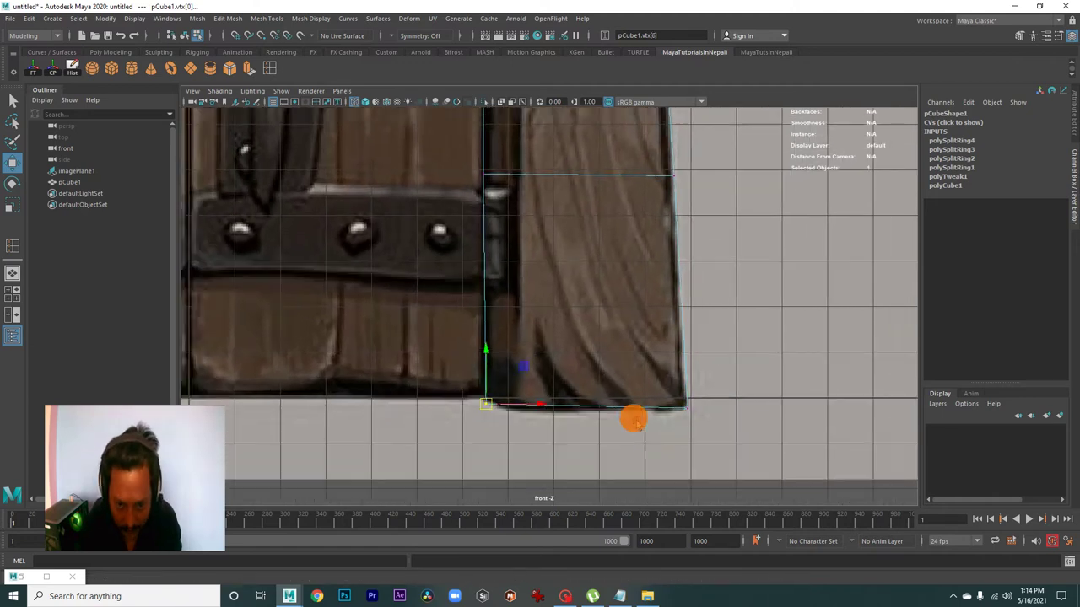
scroll(548, 309, down, 2)
scroll(610, 410, up, 1)
scroll(605, 445, up, 1)
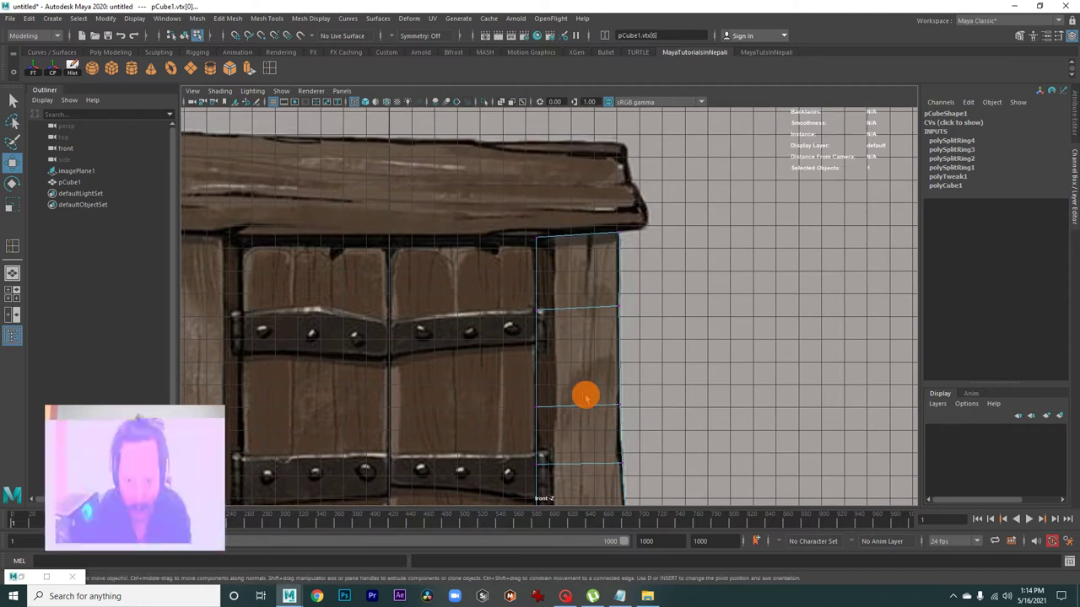
scroll(535, 330, up, 1)
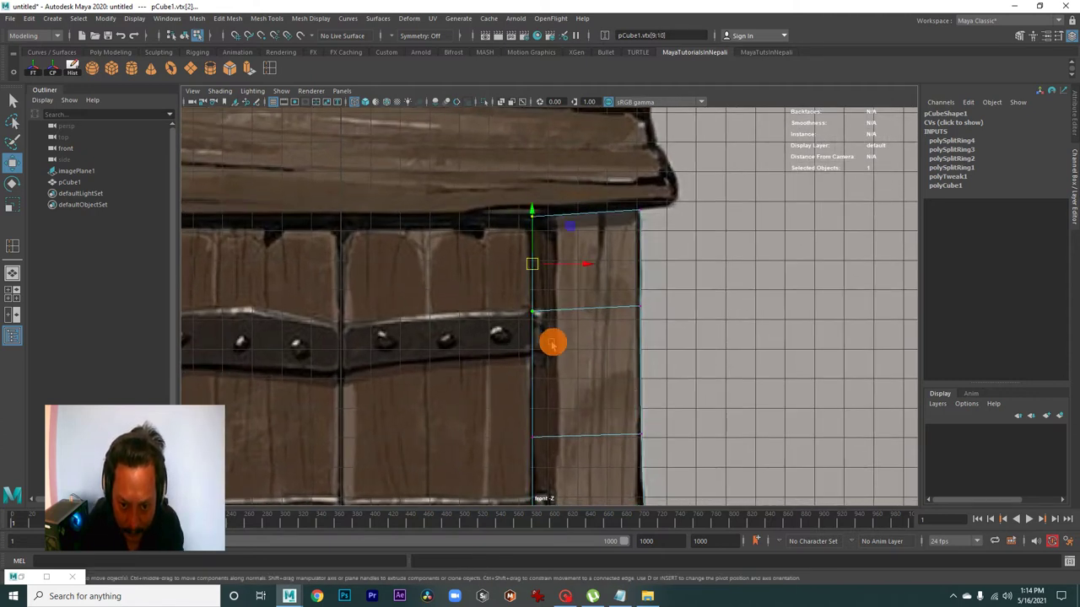
drag(574, 266, 583, 264)
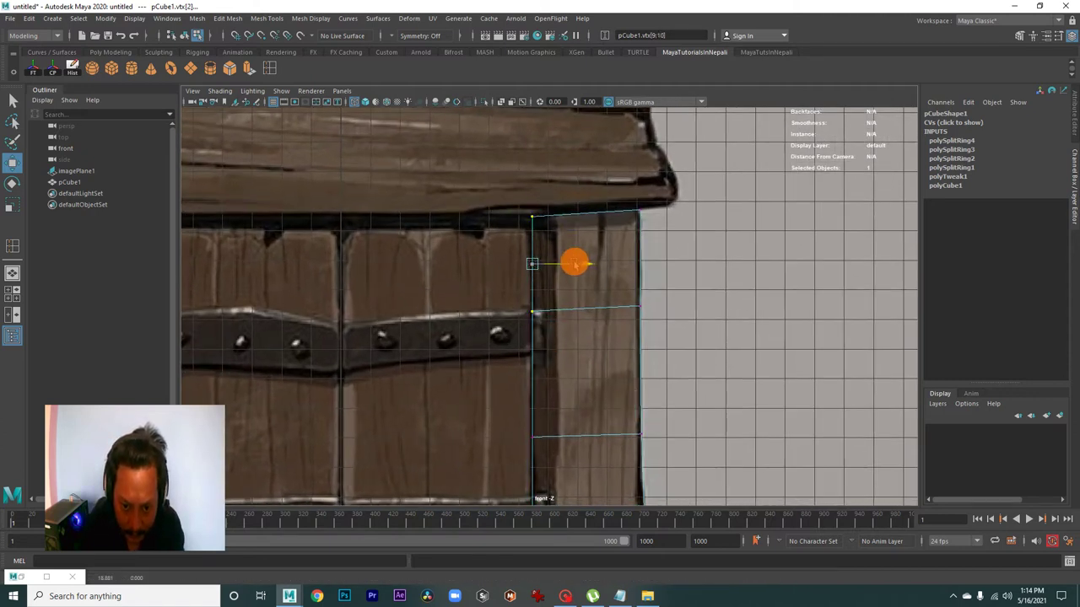
Move the two vertices midway down the post's left edge sideways to follow the reference.
scroll(574, 264, down, 1)
scroll(571, 321, down, 1)
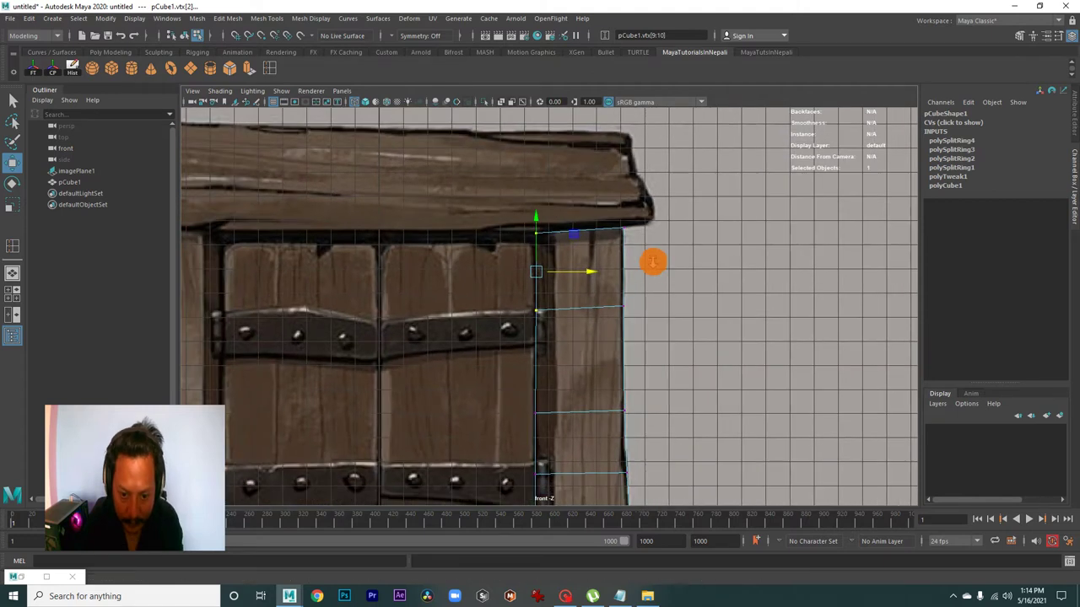
scroll(650, 262, down, 1)
drag(497, 280, 554, 386)
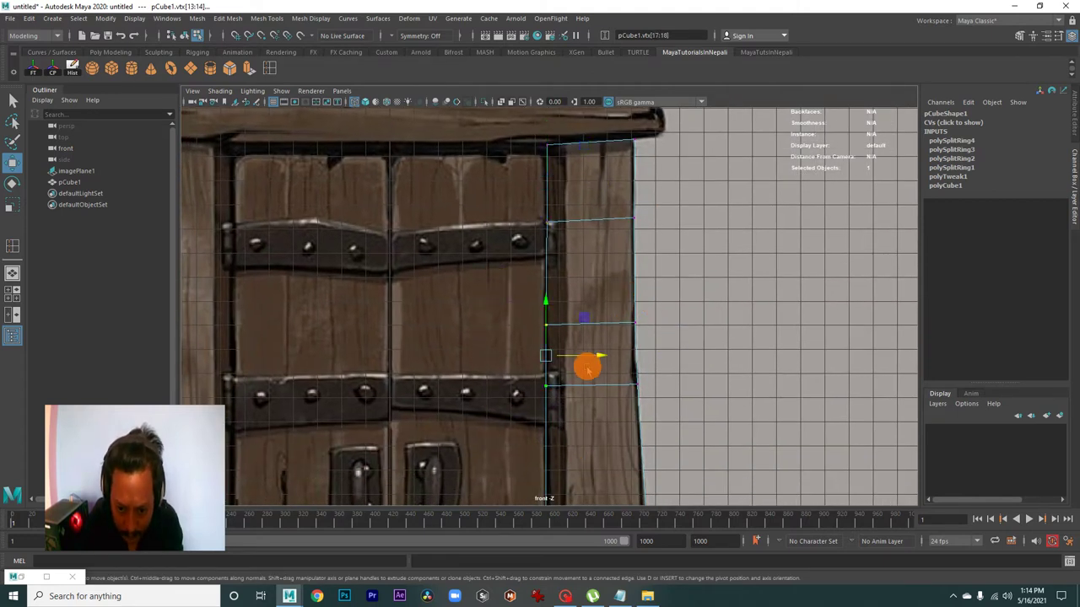
scroll(595, 357, down, 1)
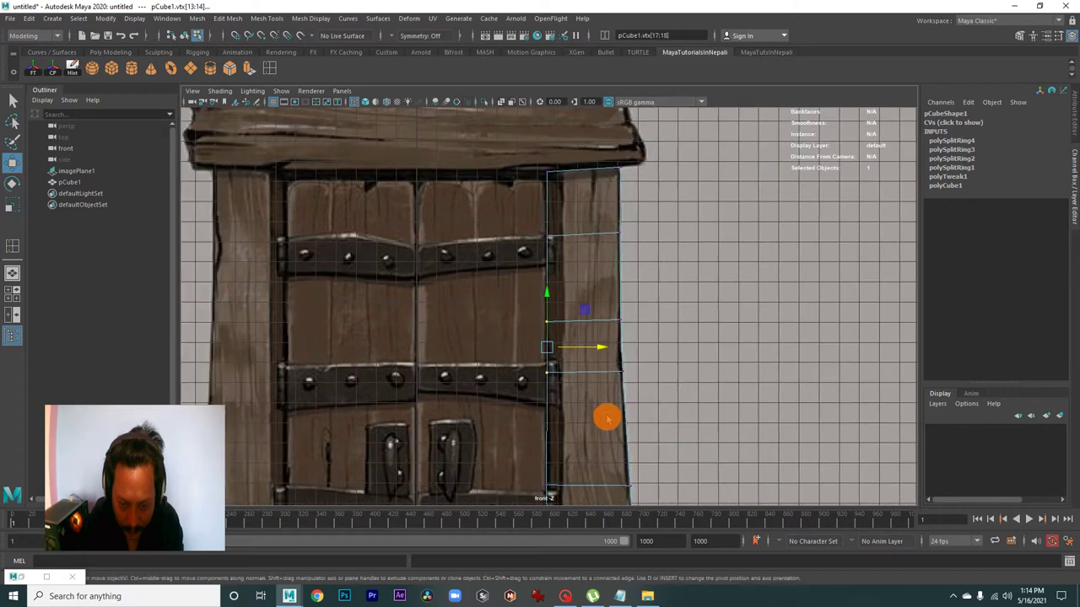
alt+middle_drag(607, 414, 606, 285)
drag(584, 355, 600, 343)
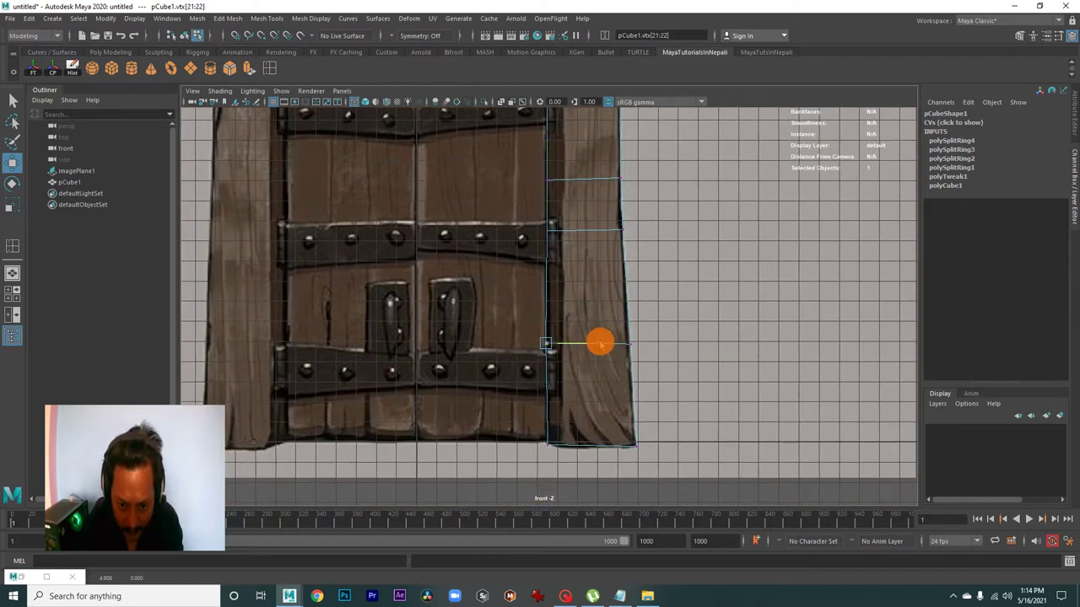
Select the post's bottom-left corner vertex and frame the whole door with its top plank.
scroll(600, 342, up, 2)
alt+middle_drag(610, 403, 577, 381)
drag(609, 477, 609, 475)
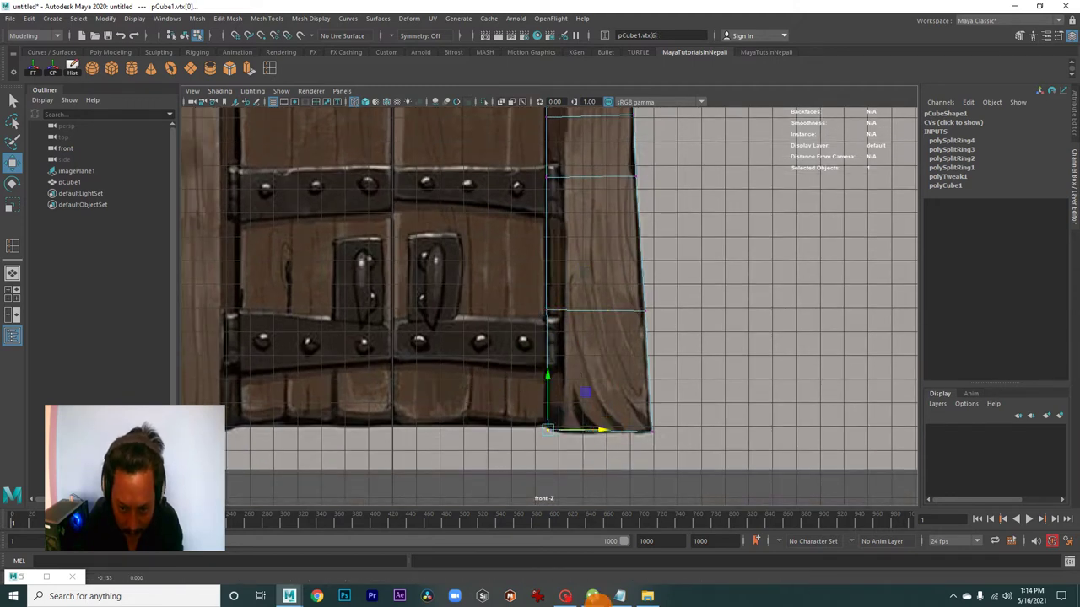
scroll(595, 140, down, 2)
alt+middle_drag(596, 140, 626, 243)
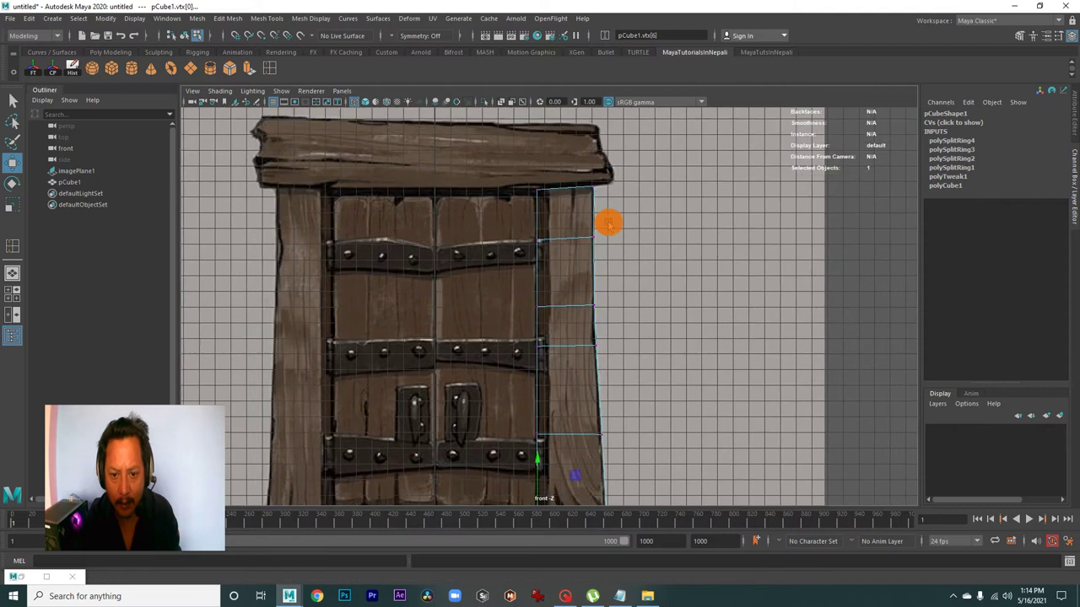
scroll(608, 224, down, 1)
Inspect the reshaped post in perspective view and return it to whole-object selection.
key(space)
key(space)
alt+drag(494, 265, 561, 278)
right_drag(596, 231, 646, 205)
mouse_move(647, 214)
alt+mouse_down()
mouse_move(663, 378)
mouse_move(535, 321)
mouse_move(578, 344)
mouse_move(684, 337)
mouse_move(717, 321)
mouse_move(626, 410)
mouse_move(582, 339)
mouse_move(559, 333)
mouse_move(602, 337)
alt+mouse_up()
Select the whole post and orbit around it and the door to inspect its top.
click(569, 326)
scroll(515, 227, up, 5)
scroll(512, 306, up, 3)
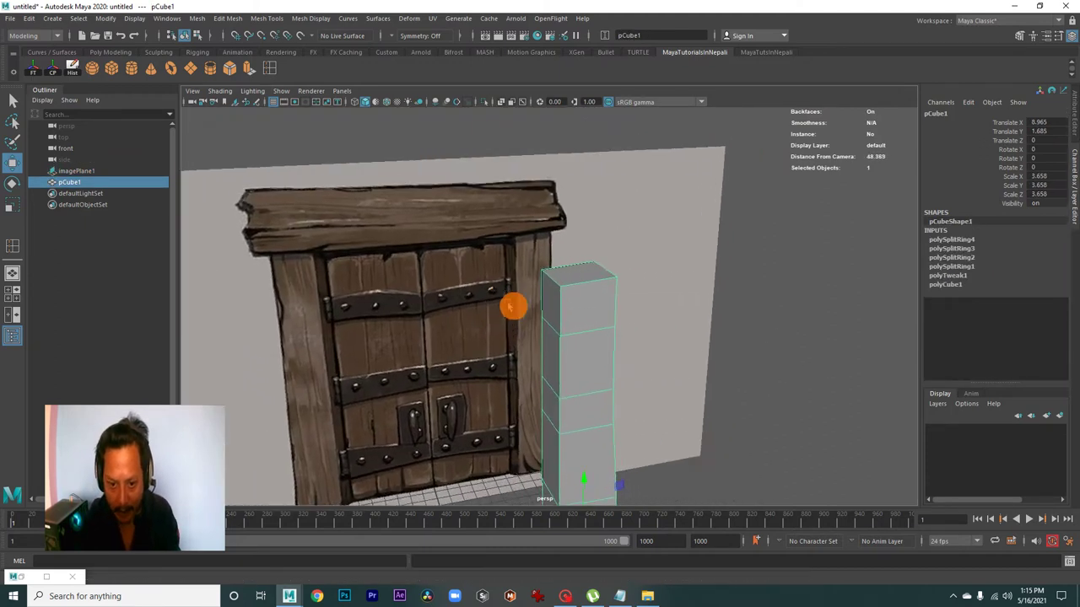
scroll(674, 318, up, 5)
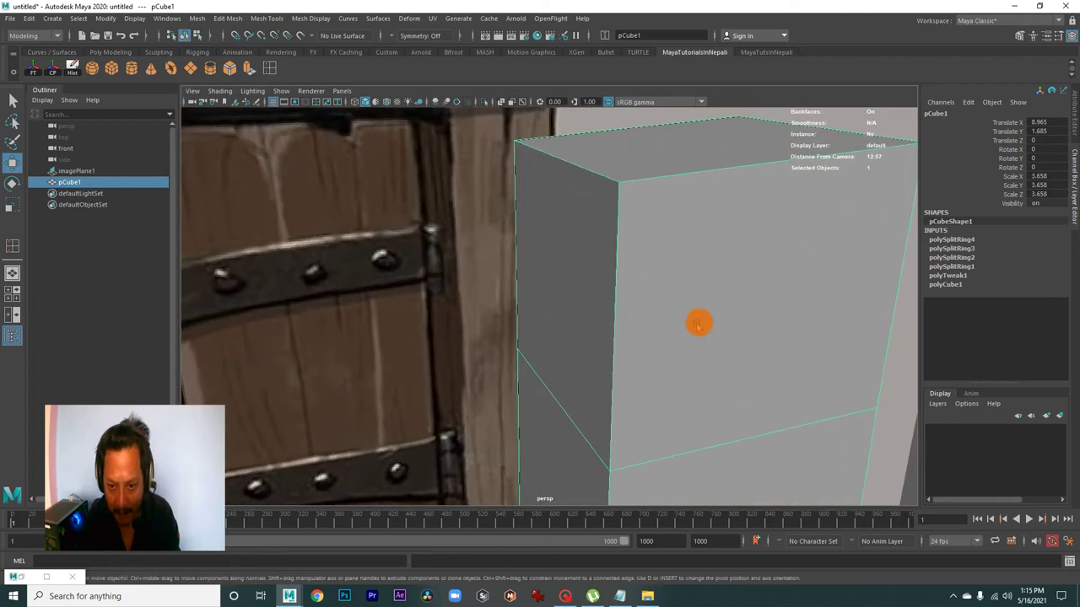
scroll(545, 236, down, 5)
scroll(672, 292, up, 5)
scroll(529, 245, down, 5)
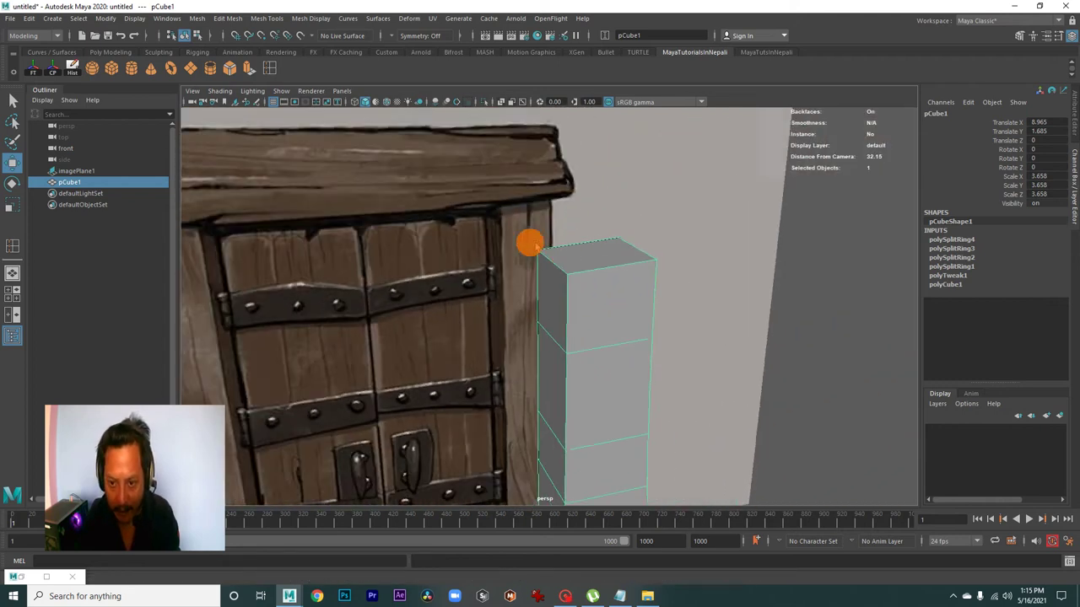
scroll(528, 286, down, 5)
alt+drag(528, 289, 583, 304)
scroll(716, 335, up, 5)
alt+drag(715, 334, 646, 305)
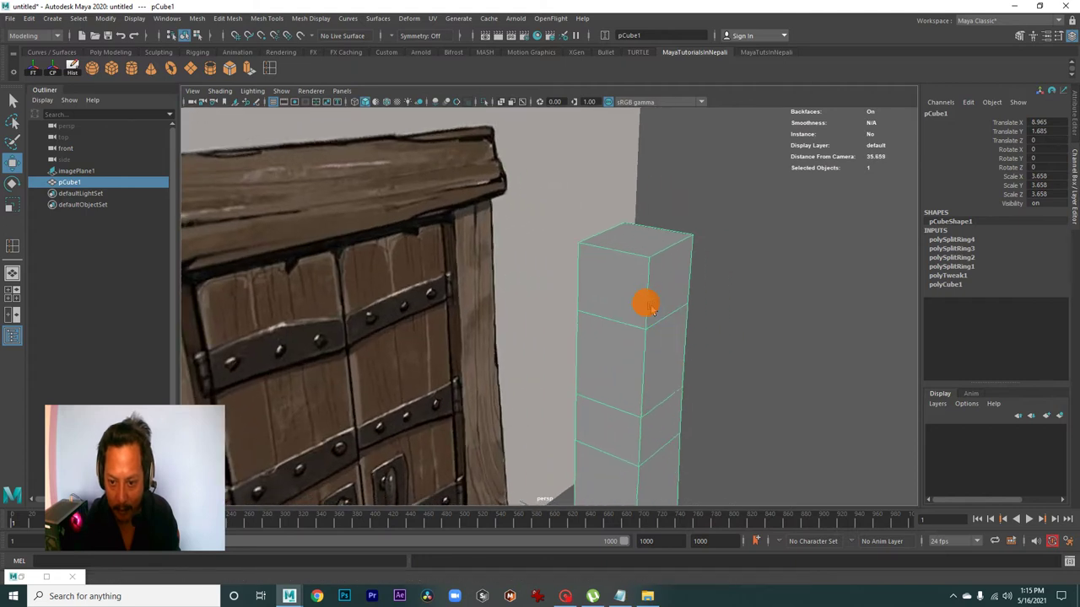
scroll(490, 313, down, 5)
alt+drag(489, 313, 569, 345)
scroll(639, 349, up, 5)
alt+drag(639, 349, 618, 364)
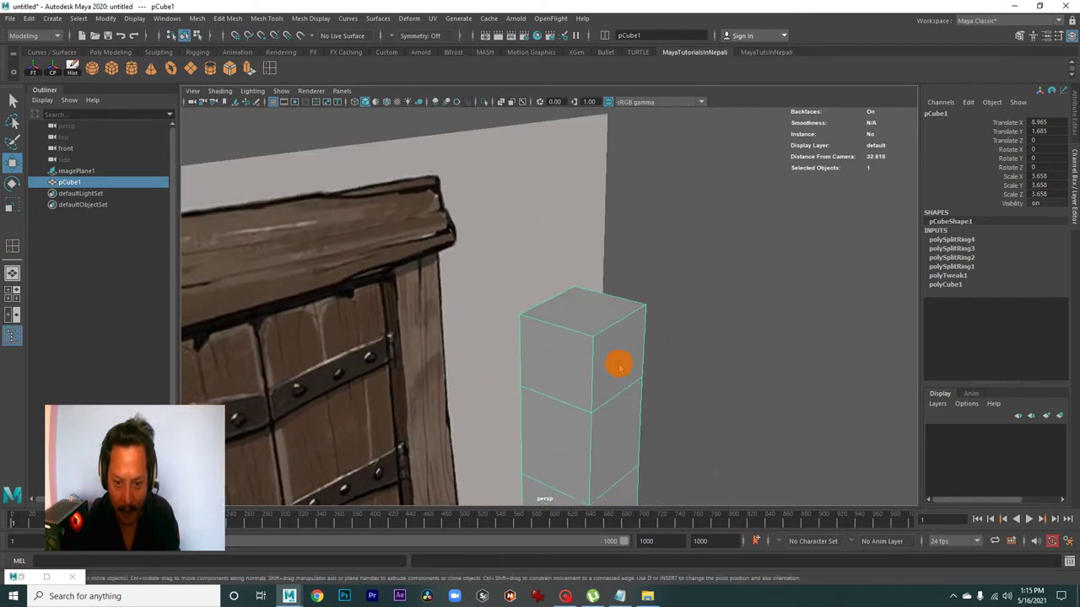
Switch to edge mode and select the post's vertical corner edge, checking the top from several angles.
right_drag(617, 286, 619, 355)
click(618, 255)
click(592, 358)
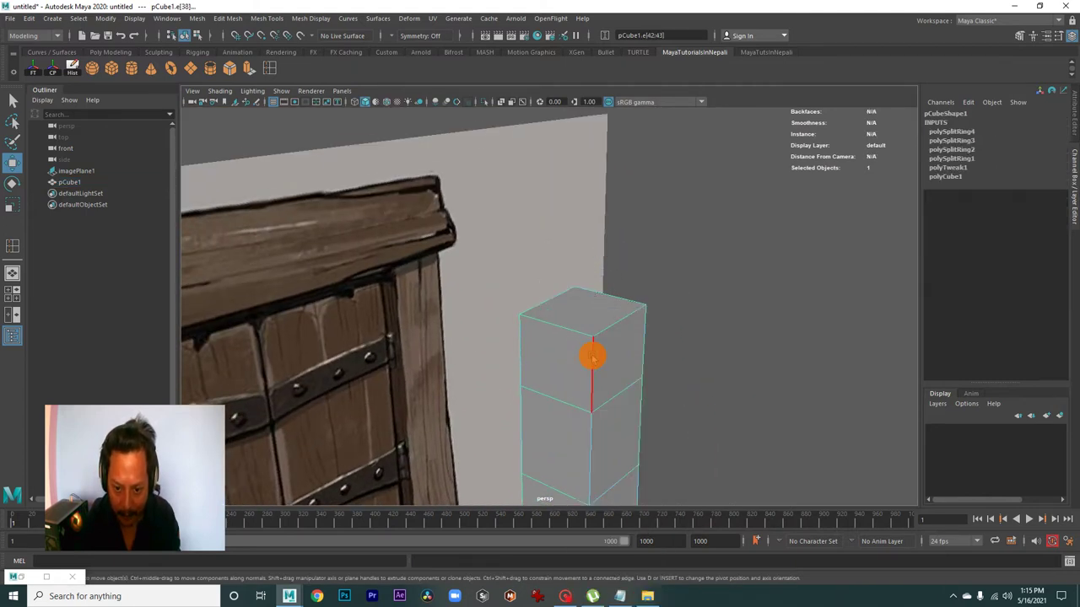
mouse_move(647, 368)
alt+mouse_down()
mouse_move(600, 372)
mouse_move(610, 387)
alt+mouse_up()
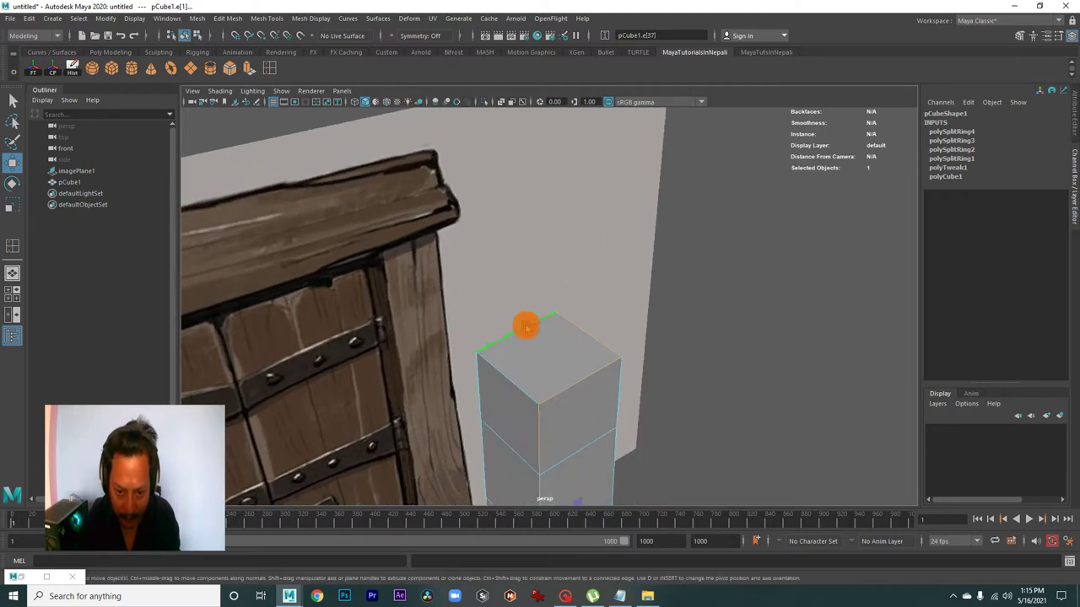
mouse_move(505, 376)
alt+mouse_down()
mouse_move(588, 386)
mouse_move(501, 357)
alt+mouse_up()
mouse_move(550, 393)
alt+mouse_down()
mouse_move(475, 383)
mouse_move(492, 303)
mouse_move(622, 313)
mouse_move(460, 346)
alt+mouse_up()
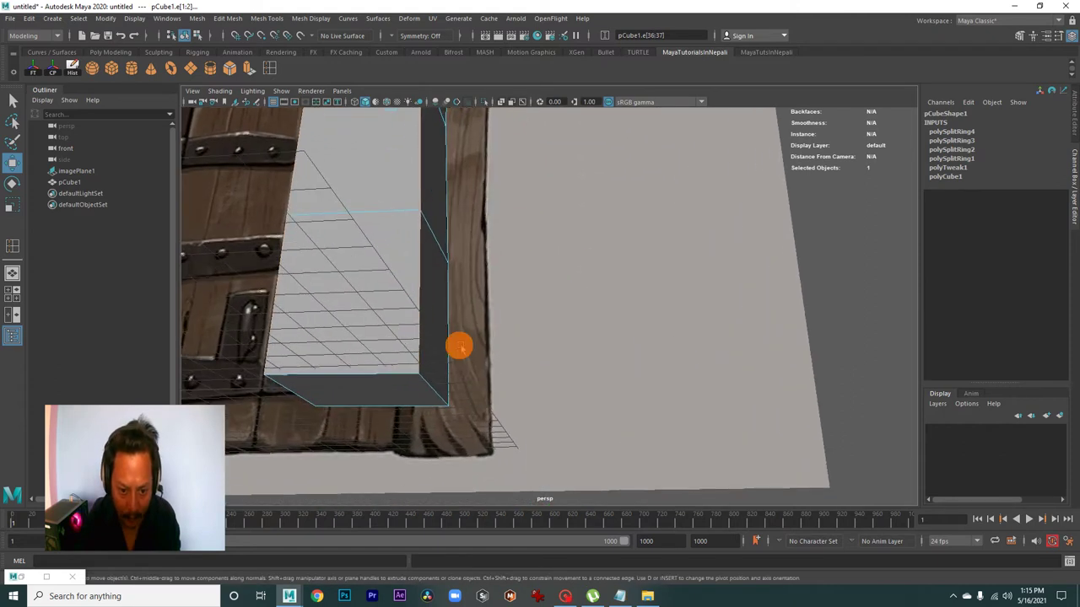
mouse_move(385, 373)
alt+mouse_down()
mouse_move(482, 352)
mouse_move(471, 296)
alt+mouse_up()
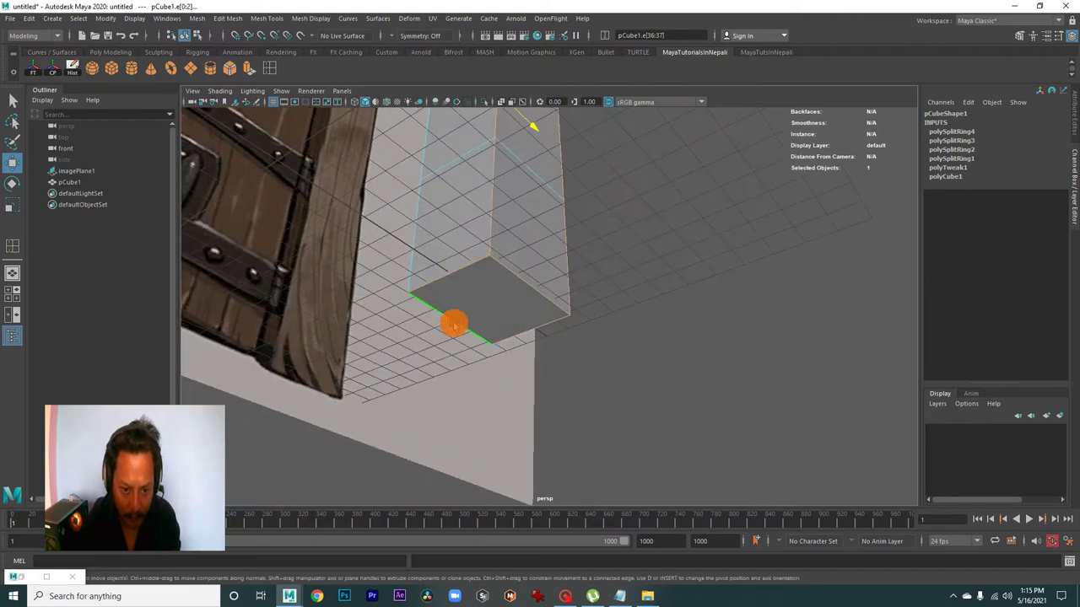
mouse_move(413, 254)
alt+mouse_down()
mouse_move(552, 267)
mouse_move(526, 349)
mouse_move(528, 211)
mouse_move(404, 330)
mouse_move(523, 253)
mouse_move(573, 368)
mouse_move(631, 320)
alt+mouse_up()
mouse_move(498, 193)
alt+mouse_down()
mouse_move(595, 318)
mouse_move(473, 295)
mouse_move(453, 244)
mouse_move(467, 316)
mouse_move(649, 359)
mouse_move(670, 379)
mouse_move(680, 345)
mouse_move(599, 342)
alt+mouse_up()
alt+right_drag(599, 344, 660, 388)
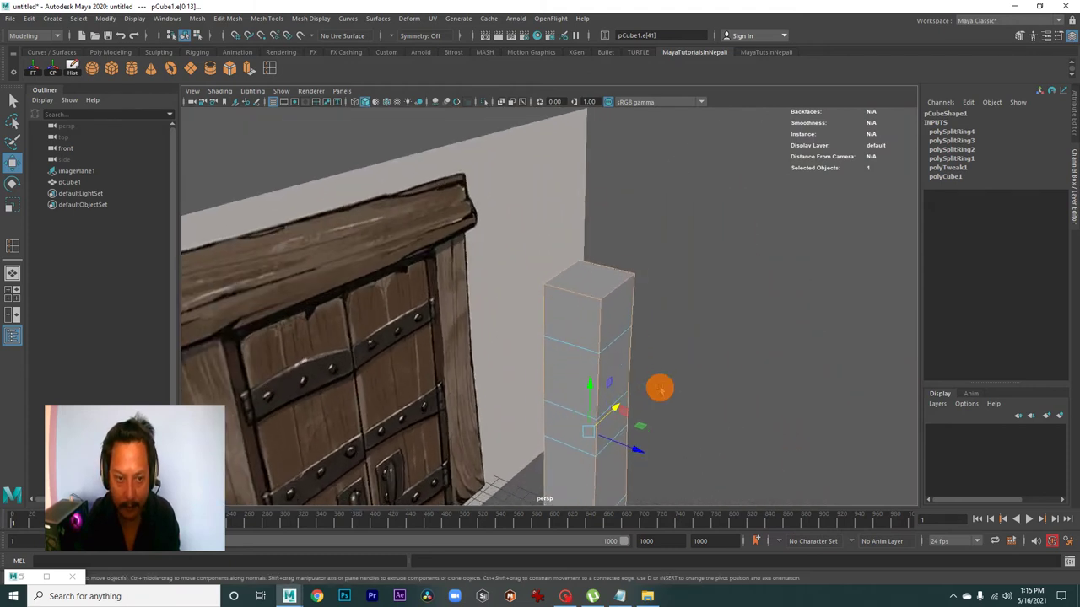
Bevel the selected post edges with Ctrl+B, giving polyBevel1 Fraction 0.2 and Segments 2.
key(ctrl+b)
alt+drag(636, 282, 723, 304)
mouse_move(723, 304)
alt+right_down()
mouse_move(723, 333)
mouse_move(627, 301)
alt+right_up()
mouse_move(627, 301)
alt+mouse_down()
mouse_move(498, 292)
mouse_move(616, 336)
alt+mouse_up()
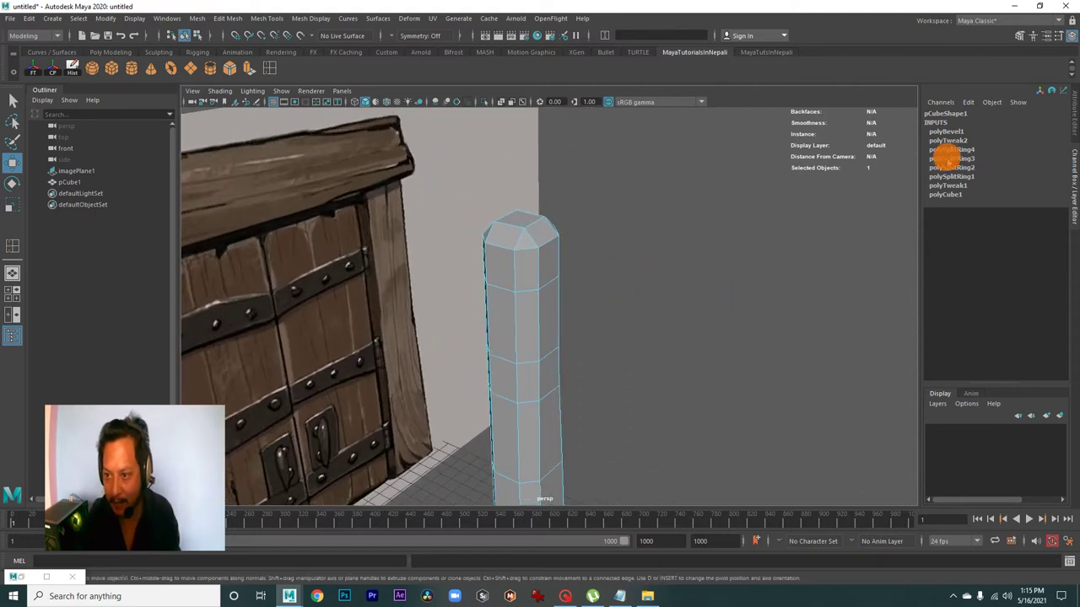
click(947, 132)
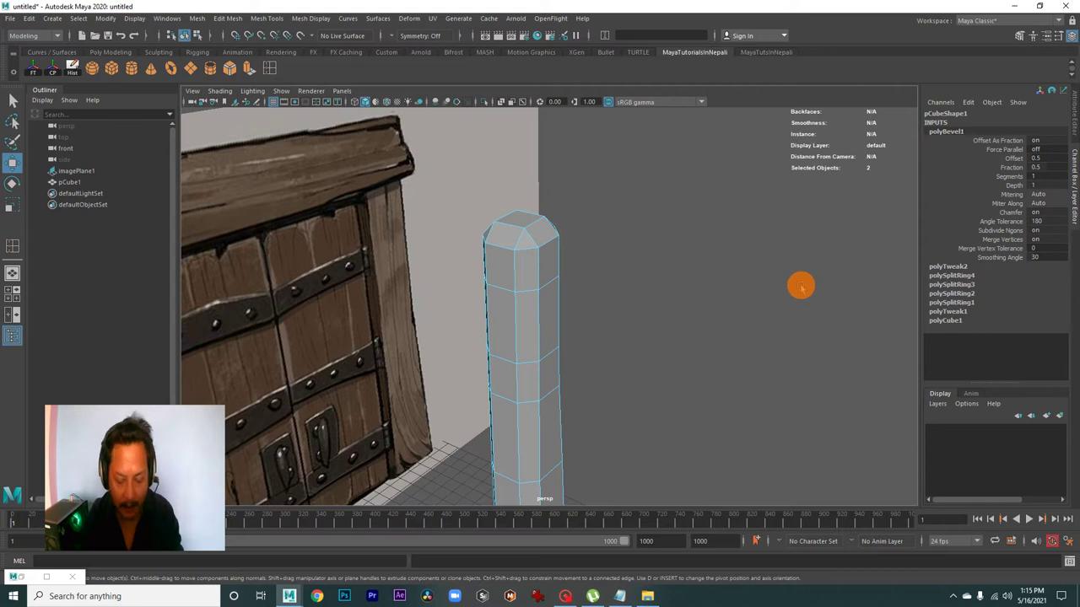
key(t)
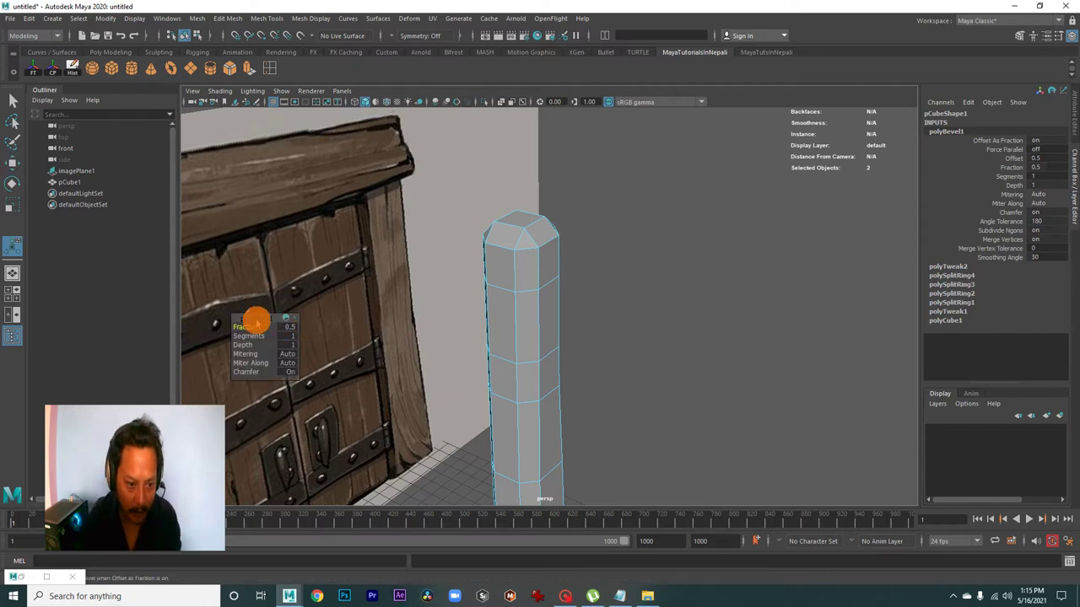
drag(264, 328, 703, 222)
scroll(740, 313, up, 2)
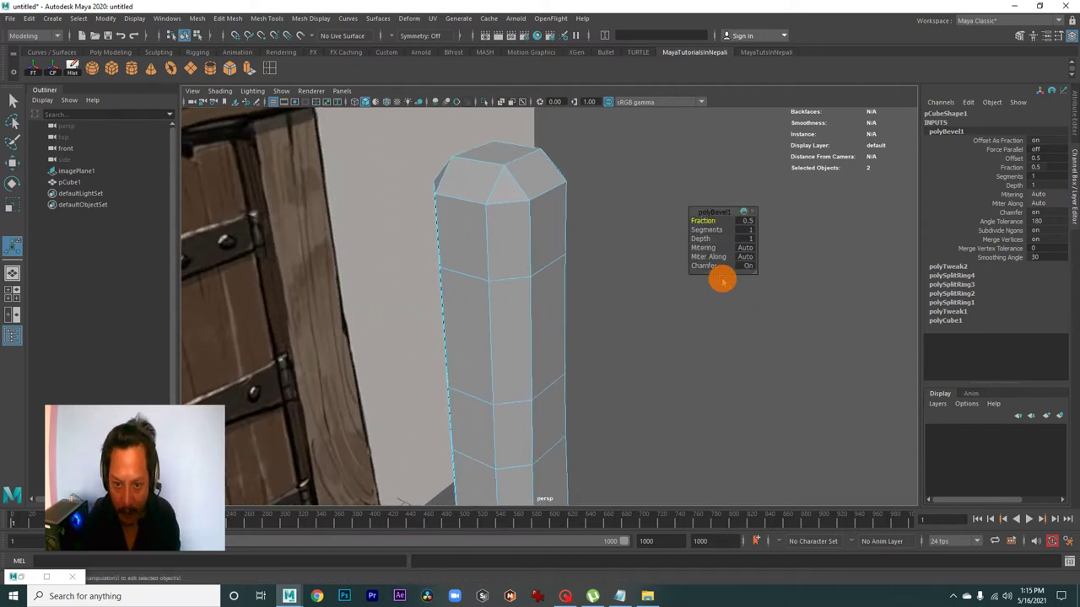
drag(704, 222, 704, 221)
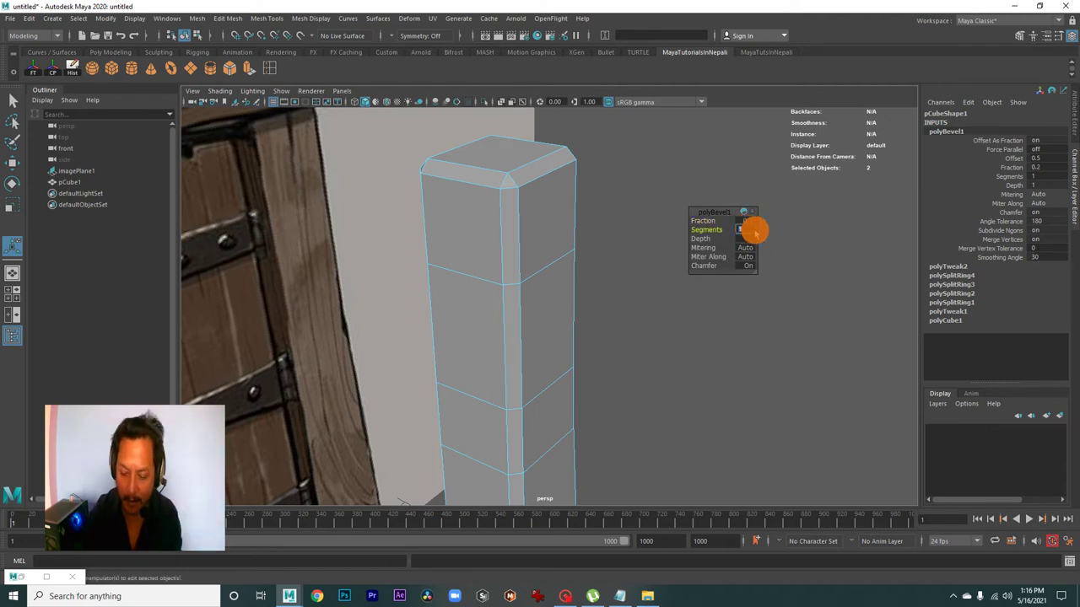
text(2)
key(Return)
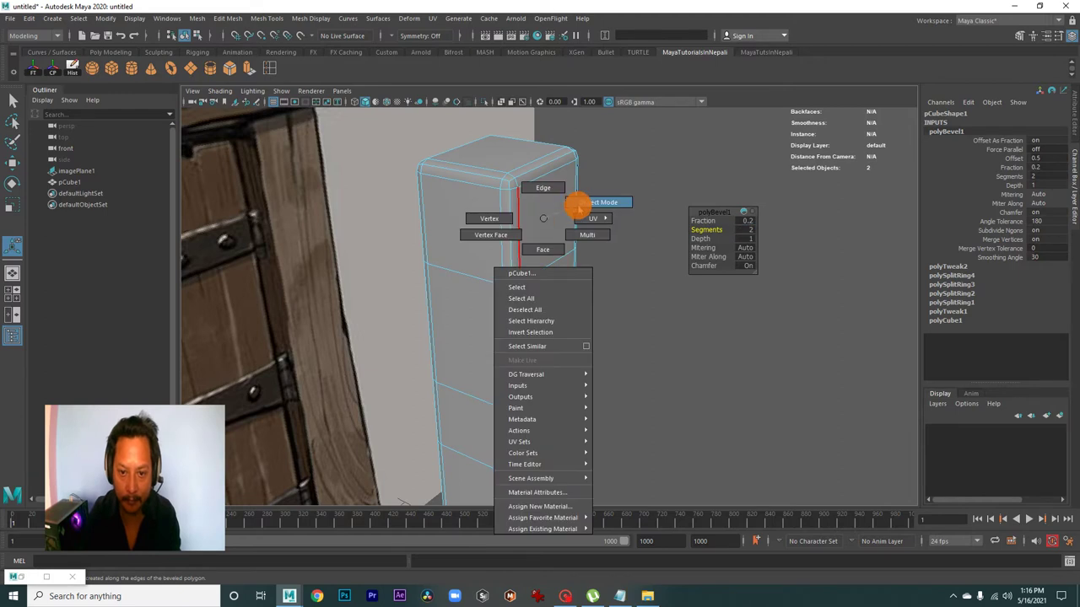
Return to object selection, select the whole post and orbit around the scene.
right_drag(544, 221, 600, 202)
click(650, 265)
mouse_move(650, 265)
alt+right_down()
mouse_move(566, 309)
mouse_move(484, 325)
alt+right_up()
mouse_move(483, 325)
alt+mouse_down()
mouse_move(498, 337)
mouse_move(535, 325)
alt+mouse_up()
click(535, 326)
mouse_move(619, 378)
alt+mouse_down()
mouse_move(668, 283)
mouse_move(622, 342)
mouse_move(550, 366)
alt+mouse_up()
In the multi-view layout, move the post's top-left corner vertices sideways to fit the reference.
key(space)
key(space)
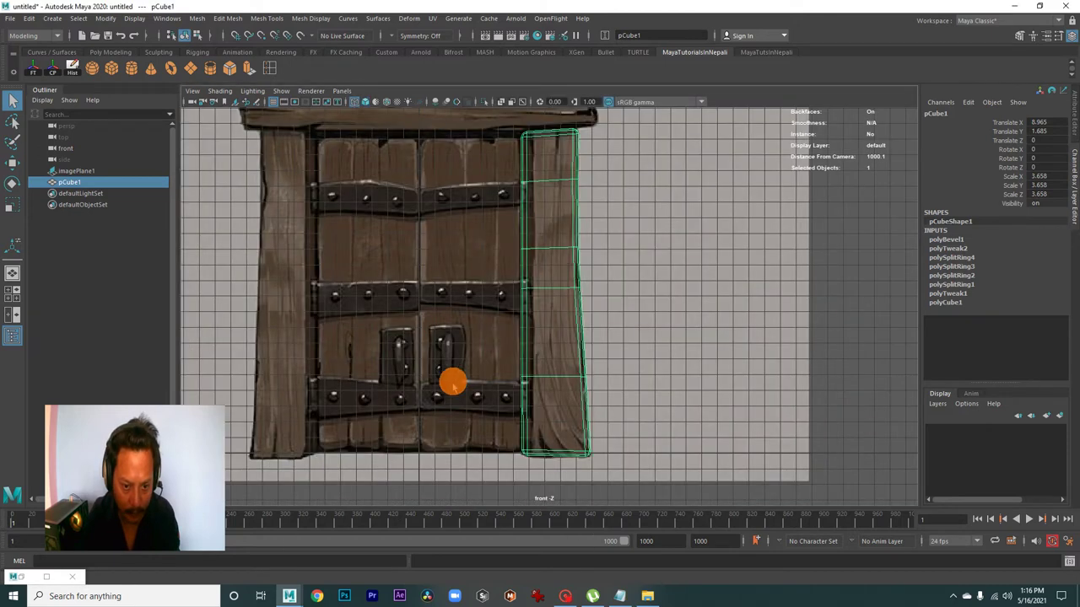
scroll(475, 362, up, 2)
scroll(531, 376, up, 2)
scroll(540, 338, up, 2)
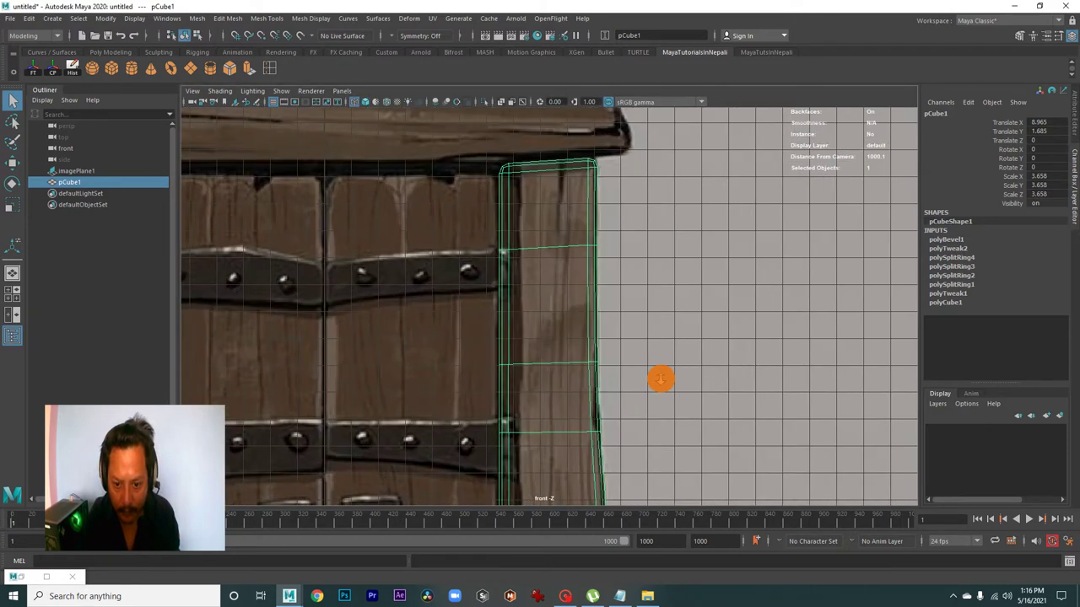
scroll(553, 311, up, 2)
click(583, 331)
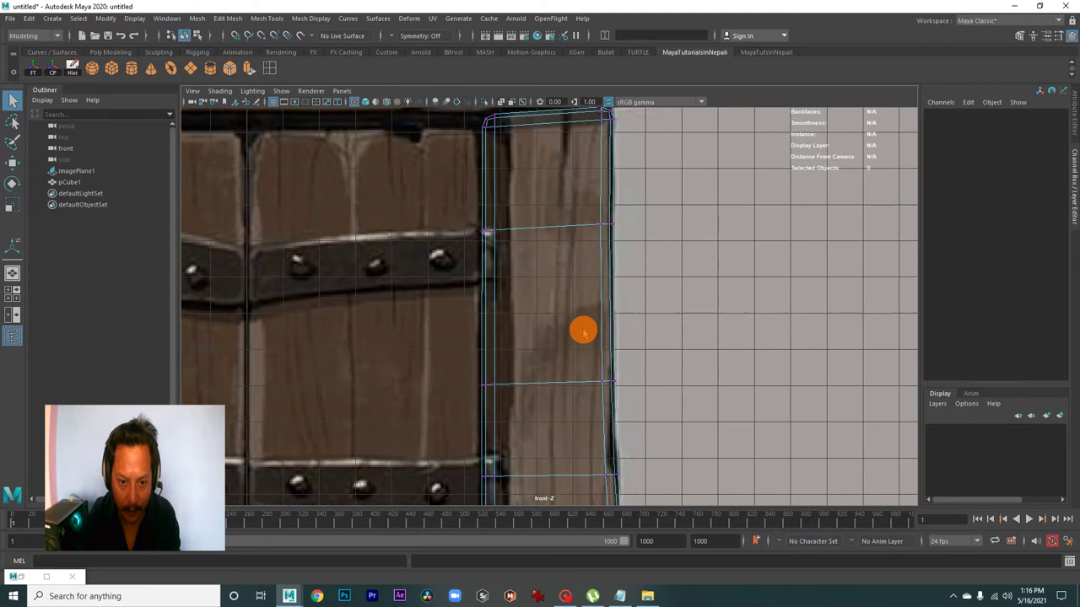
key(w)
alt+middle_drag(567, 343, 571, 379)
drag(502, 294, 588, 336)
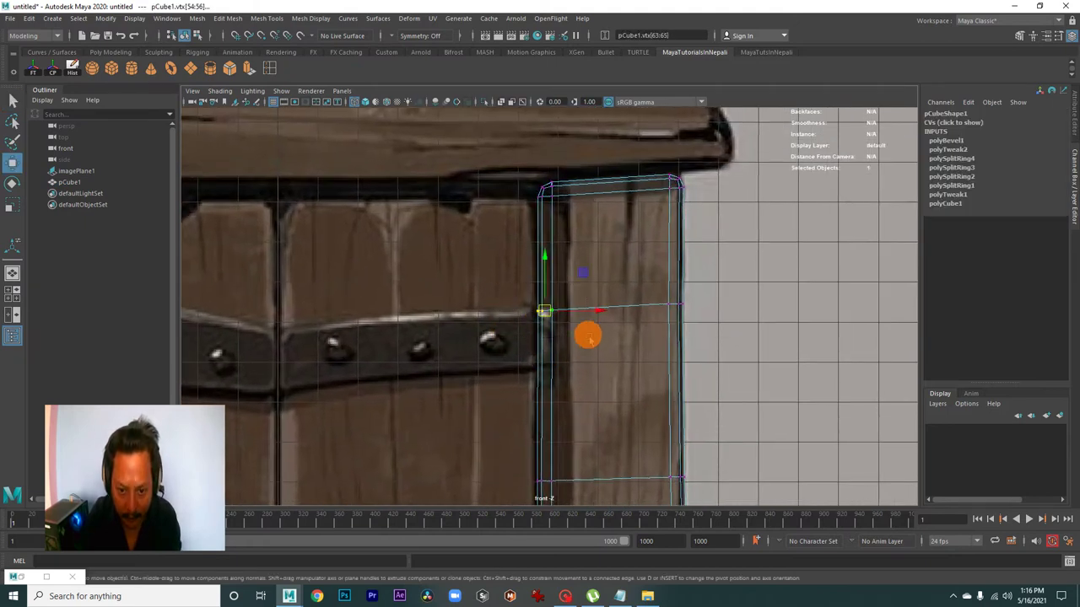
alt+middle_drag(589, 311, 615, 254)
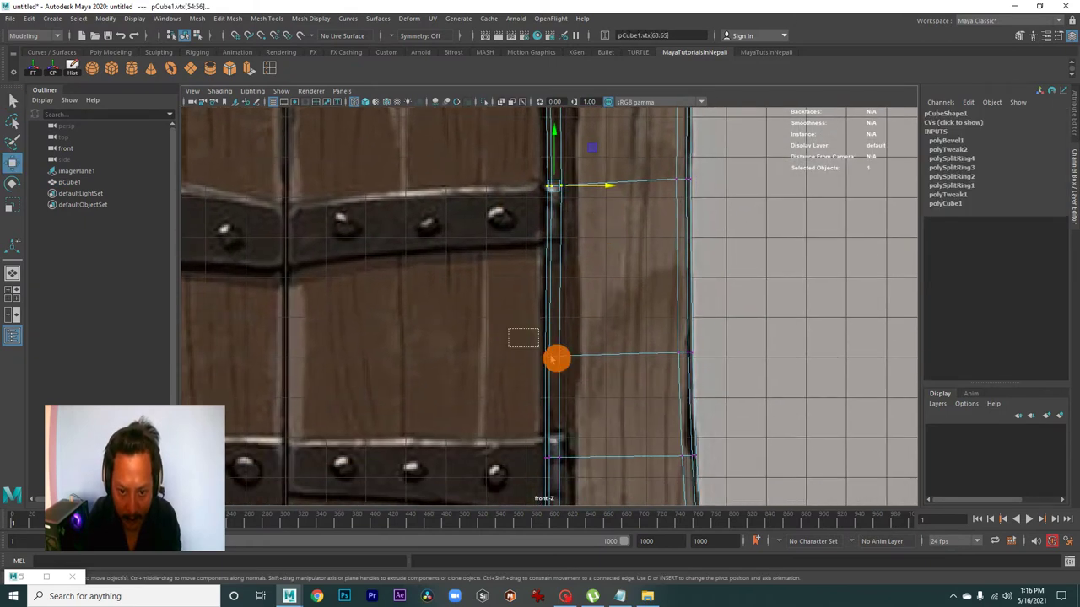
drag(596, 355, 597, 357)
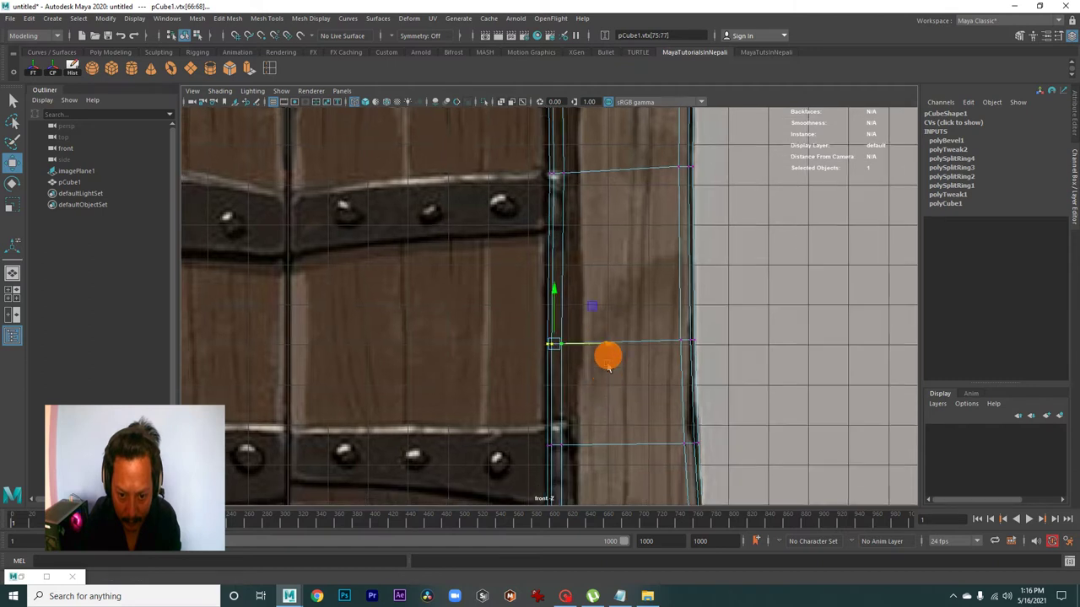
Select vertex rows down the post's left edge and lower section, including both bottom corners.
alt+middle_drag(608, 354, 619, 330)
drag(517, 219, 597, 253)
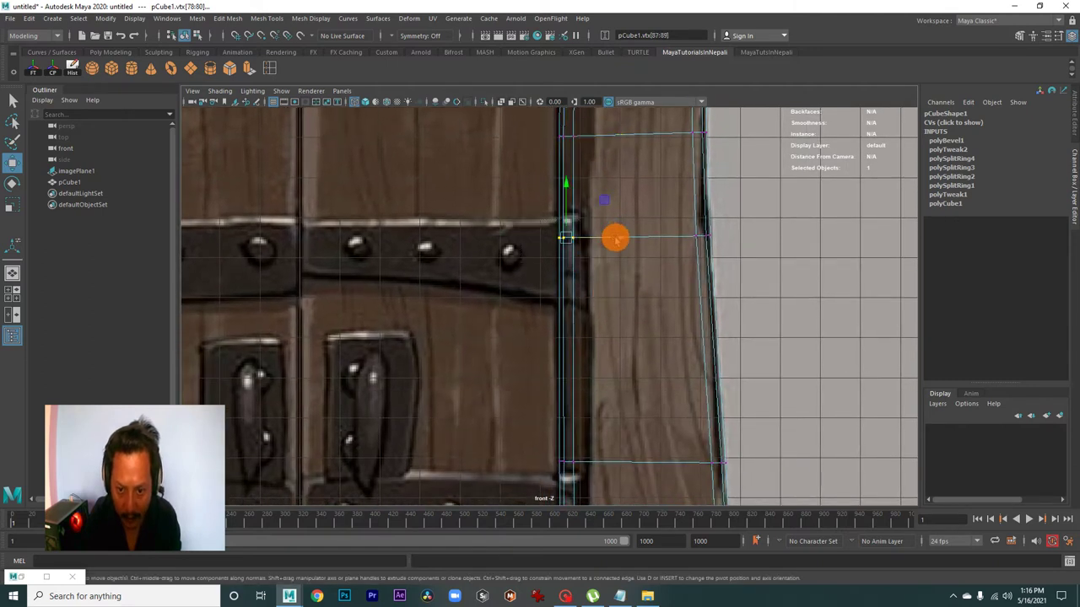
alt+middle_drag(627, 386, 557, 270)
drag(512, 255, 598, 325)
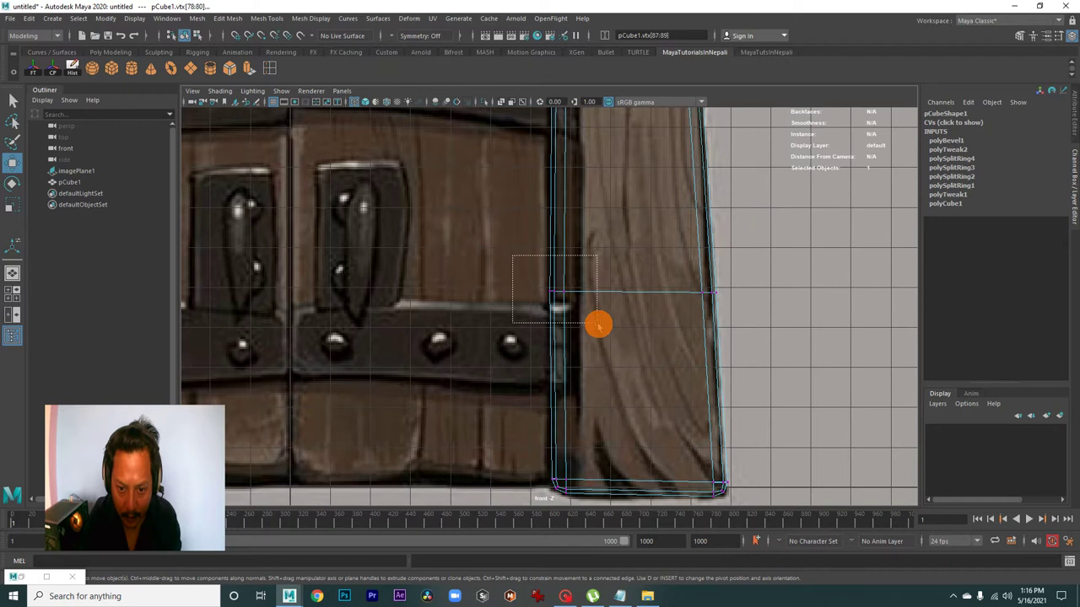
alt+middle_drag(613, 320, 609, 269)
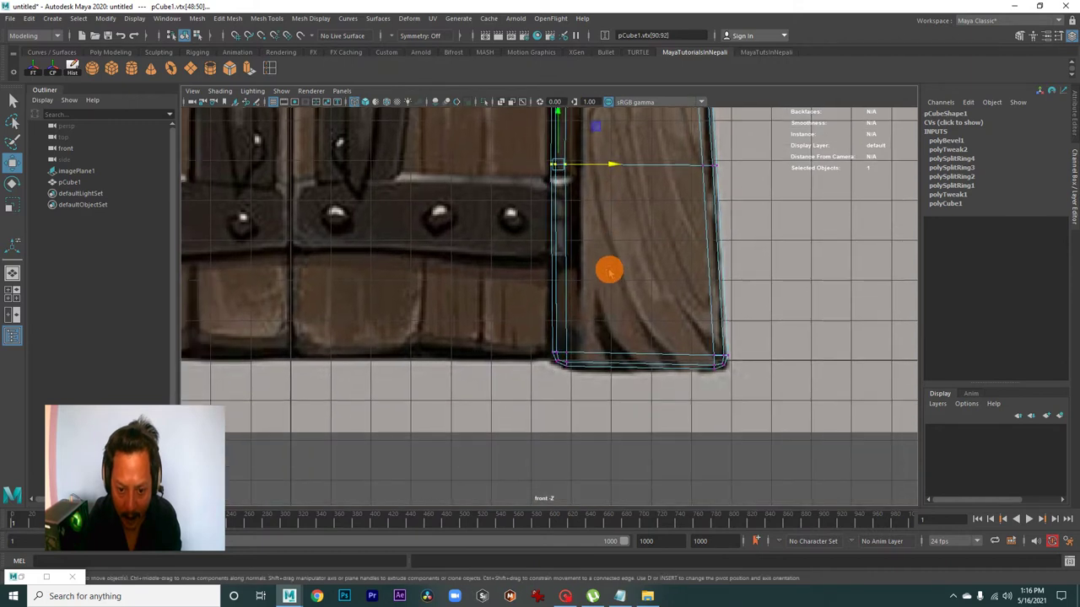
drag(529, 330, 570, 376)
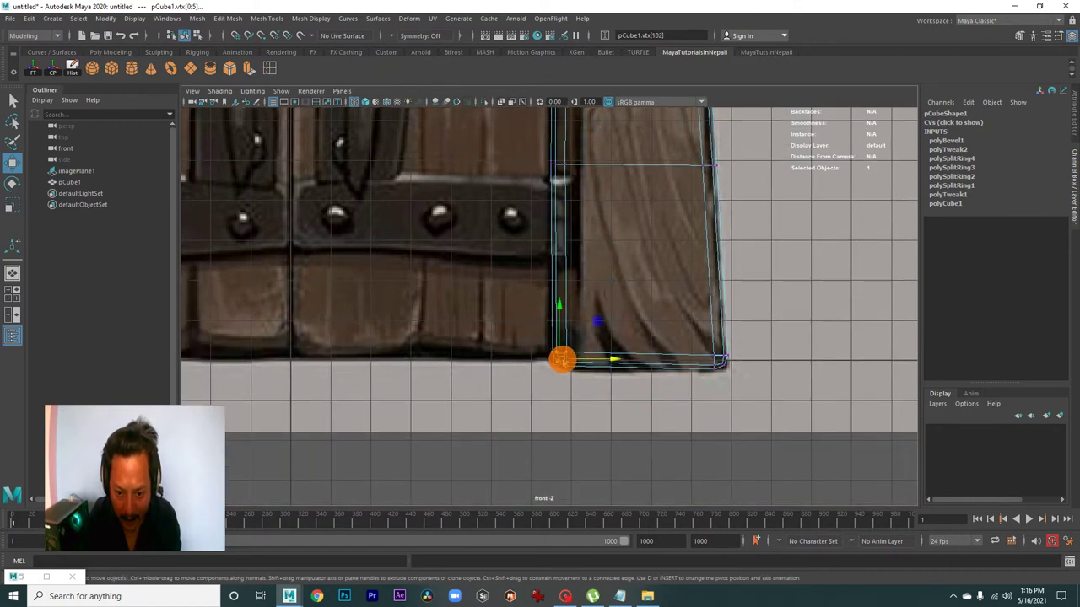
scroll(726, 371, up, 1)
drag(681, 327, 782, 423)
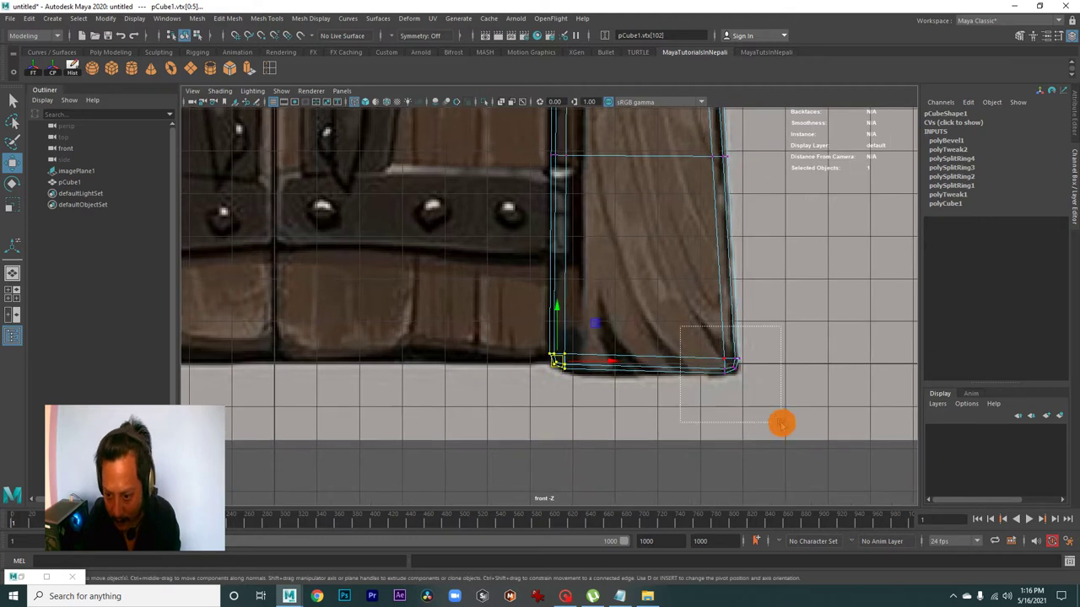
Pick a vertex on the post's right edge to align with the reference outline.
scroll(791, 363, down, 3)
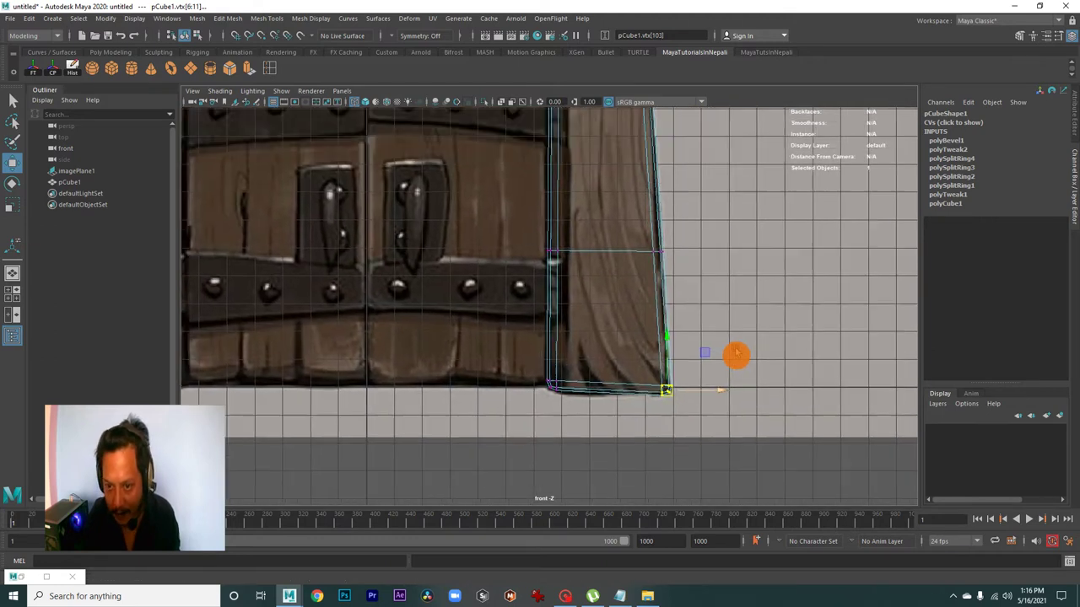
scroll(736, 355, up, 1)
scroll(675, 345, up, 2)
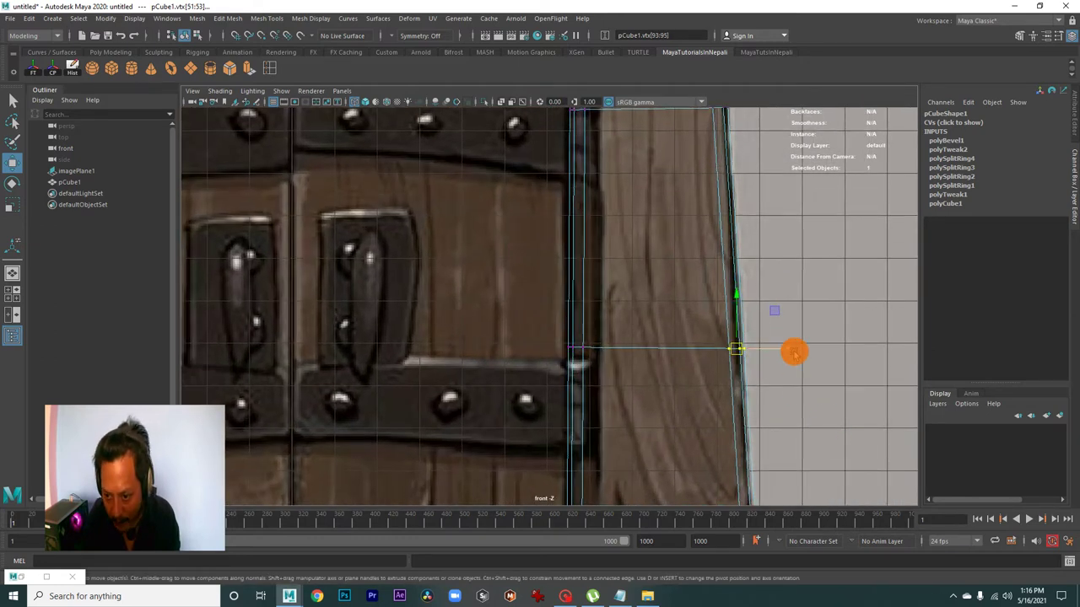
scroll(771, 333, down, 2)
scroll(752, 462, down, 2)
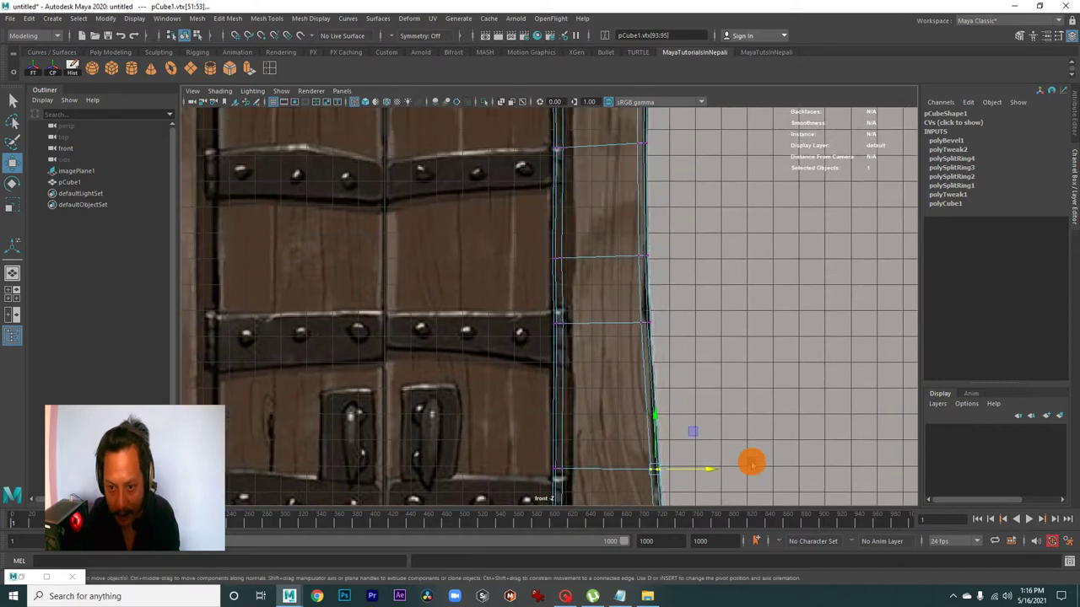
scroll(751, 463, up, 2)
drag(651, 304, 732, 331)
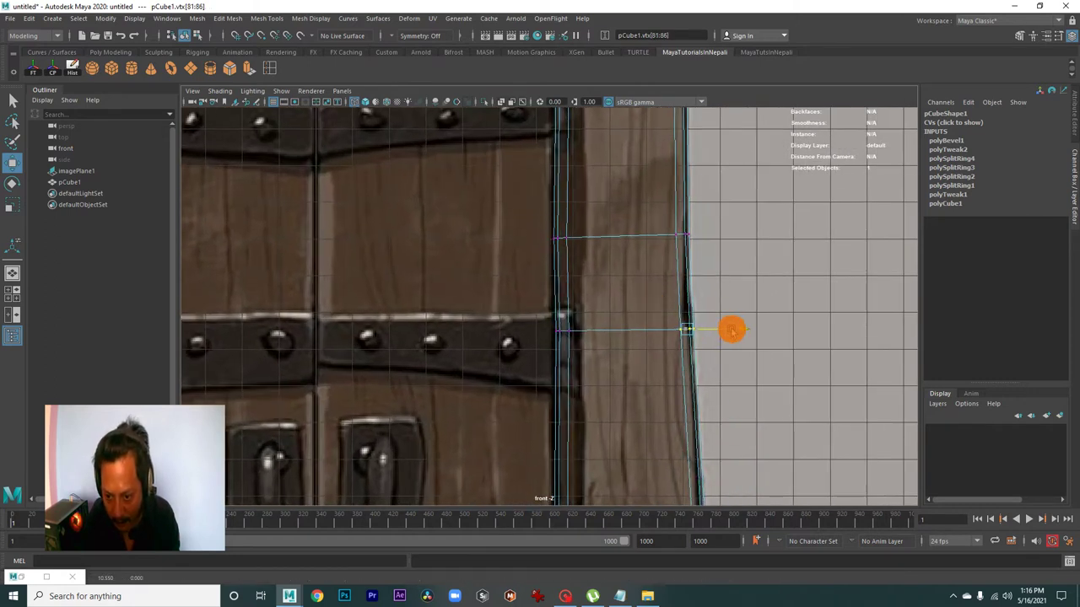
Select the post's top-left and top-right corner vertices, then return to whole-object editing.
scroll(732, 331, down, 2)
alt+middle_drag(713, 265, 723, 366)
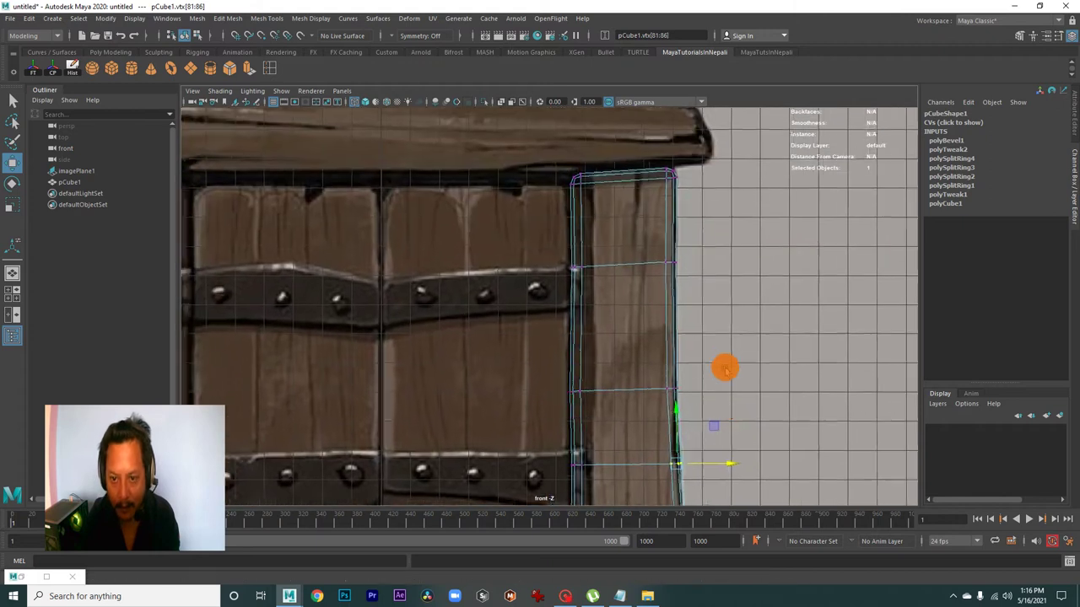
scroll(701, 351, up, 1)
scroll(684, 403, up, 1)
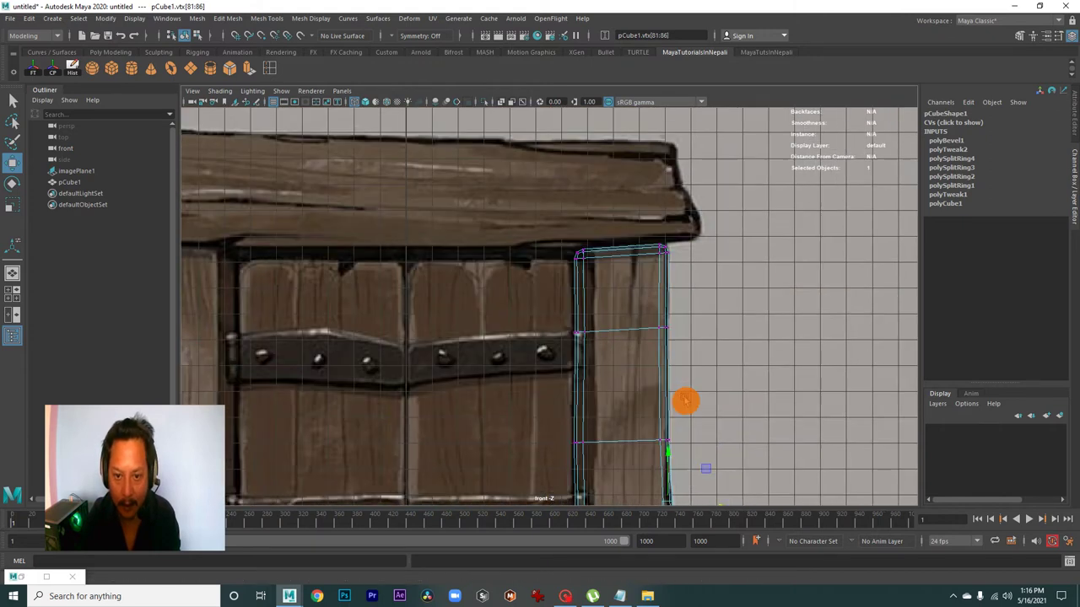
scroll(771, 412, up, 1)
scroll(671, 289, up, 1)
drag(624, 251, 623, 254)
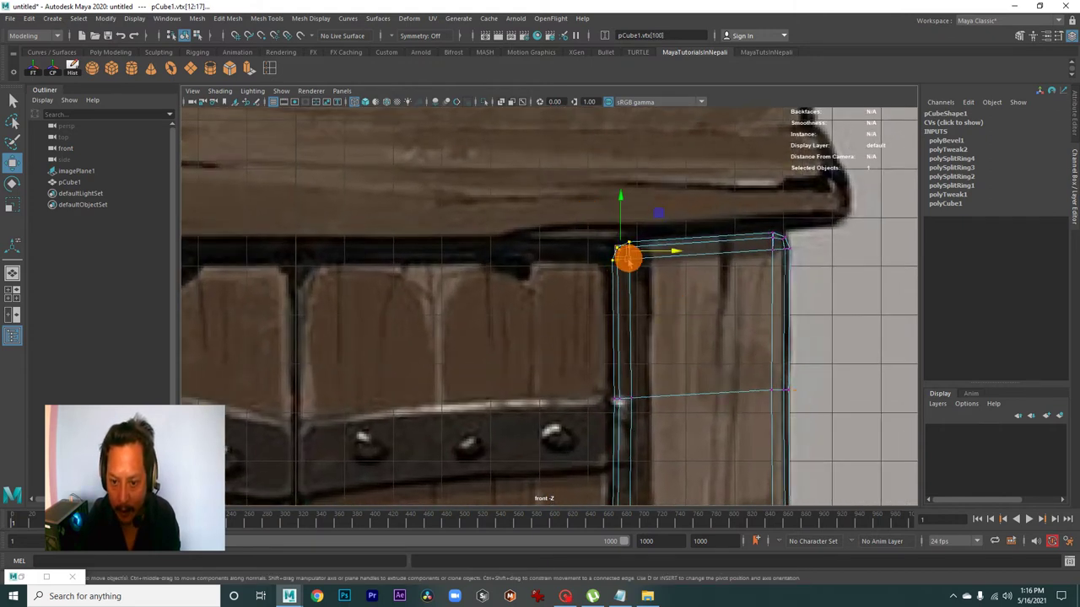
scroll(625, 249, down, 1)
drag(771, 333, 728, 246)
scroll(732, 258, down, 2)
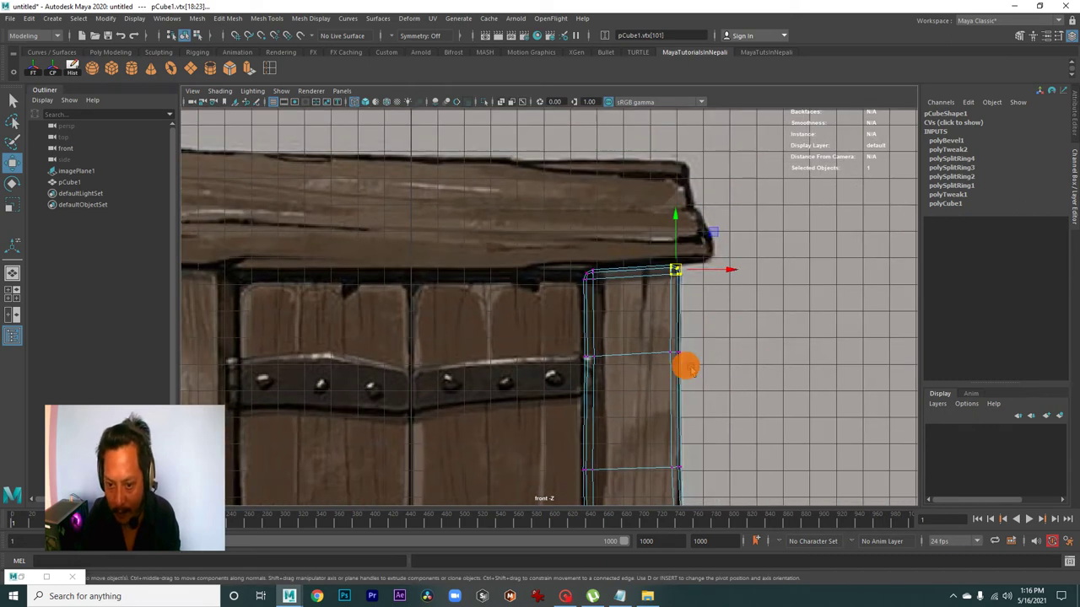
right_drag(680, 333, 718, 274)
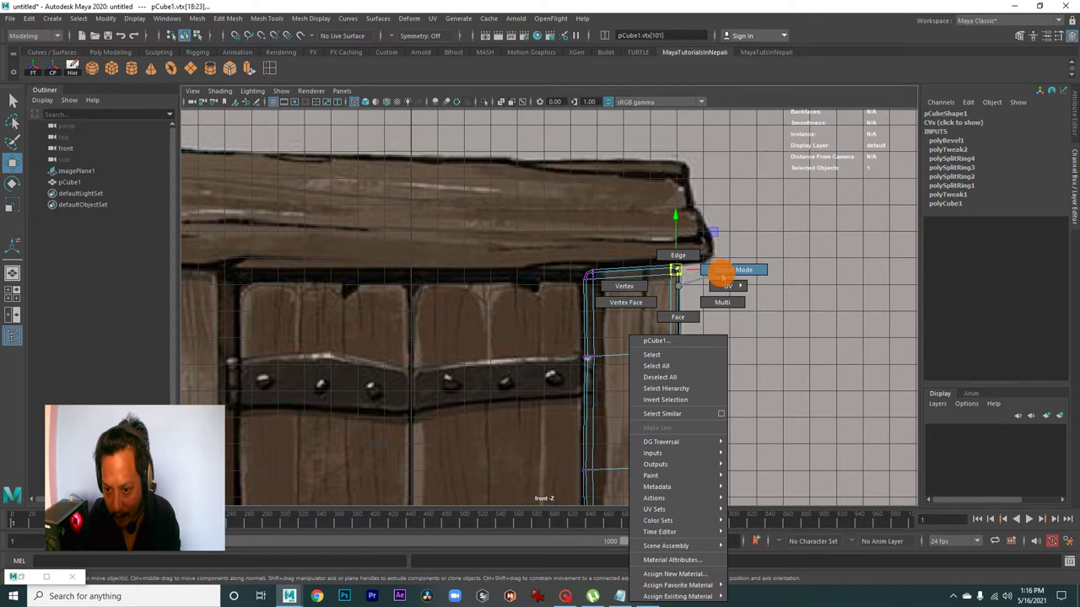
Select the door post pCube1 as a whole object and inspect it in four-view and perspective.
click(785, 427)
scroll(785, 428, down, 2)
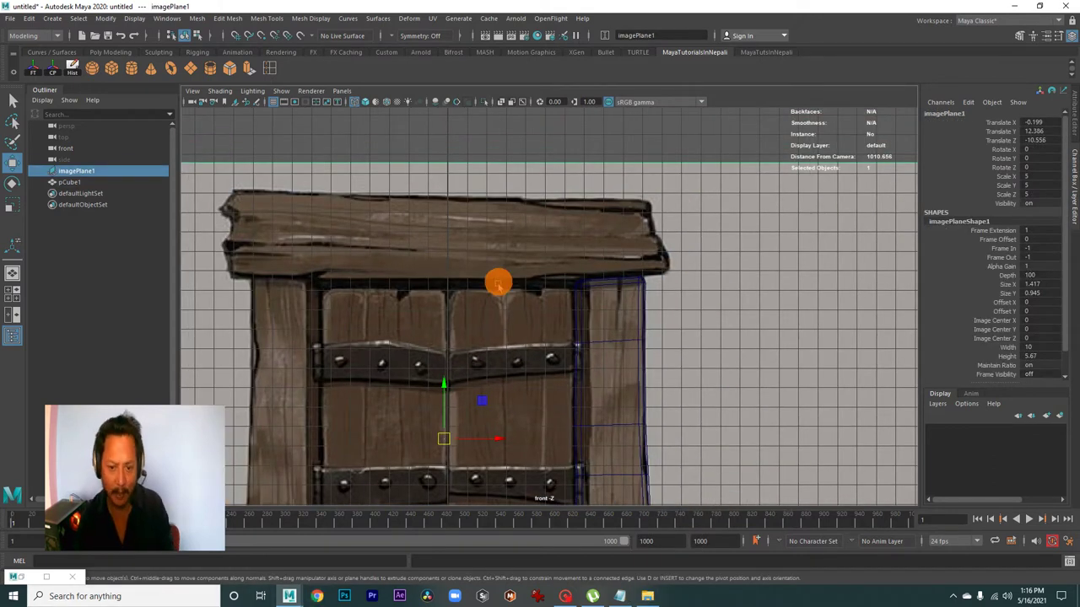
scroll(568, 384, down, 2)
alt+middle_drag(568, 384, 632, 278)
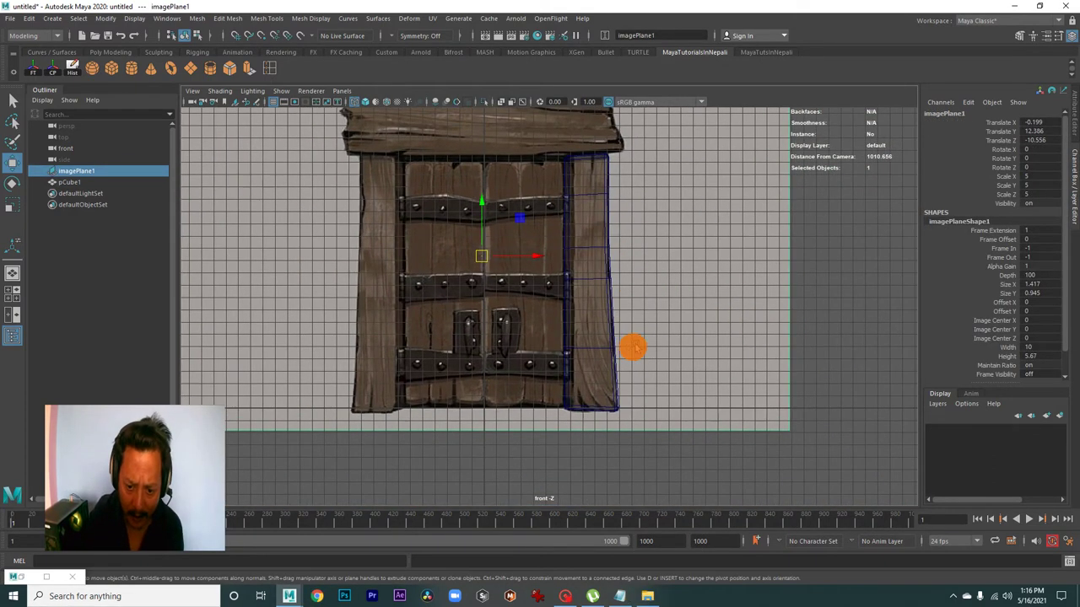
click(620, 405)
key(space)
key(space)
mouse_move(630, 268)
alt+mouse_down()
mouse_move(535, 304)
mouse_move(592, 317)
mouse_move(626, 351)
alt+mouse_up()
click(775, 306)
mouse_move(775, 306)
alt+mouse_down()
mouse_move(650, 380)
mouse_move(546, 343)
alt+mouse_up()
click(547, 343)
Reframe the door in a maximized front view, reselect the post, and open the Mesh menu.
key(space)
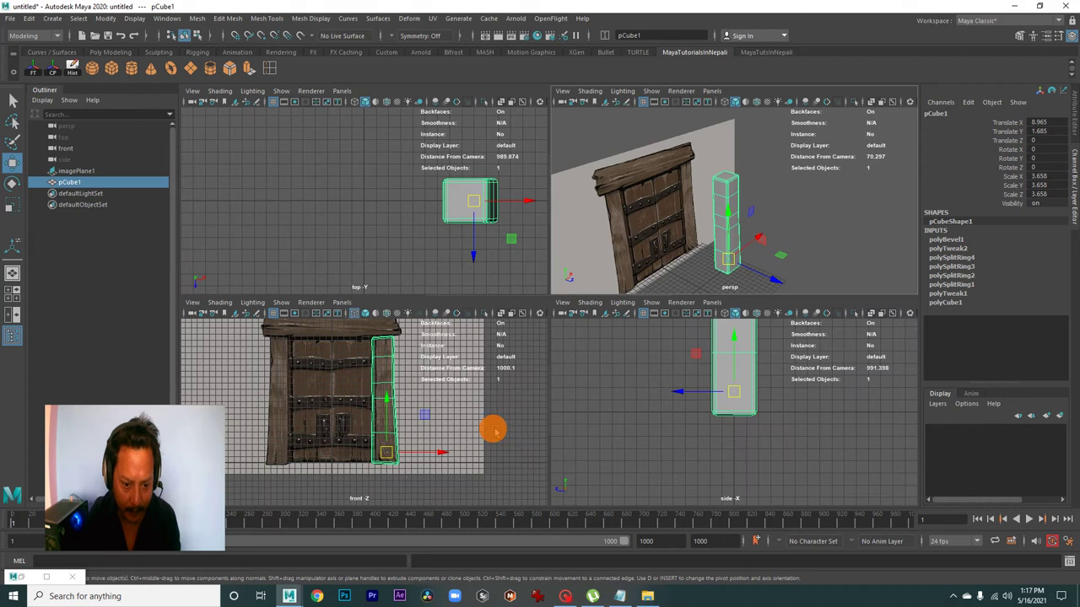
key(space)
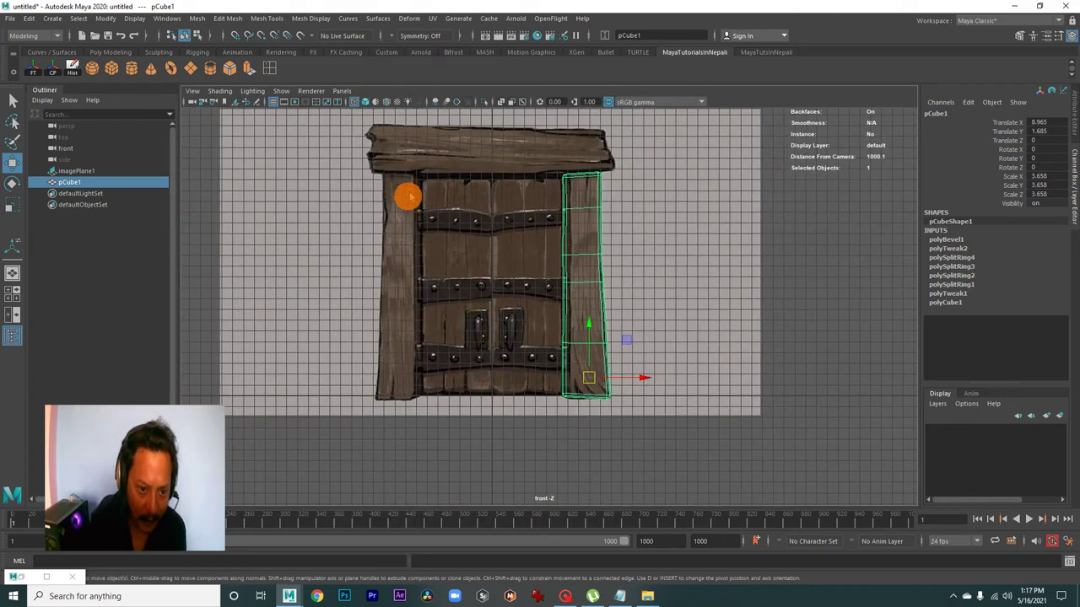
scroll(392, 271, up, 2)
alt+middle_drag(504, 313, 560, 328)
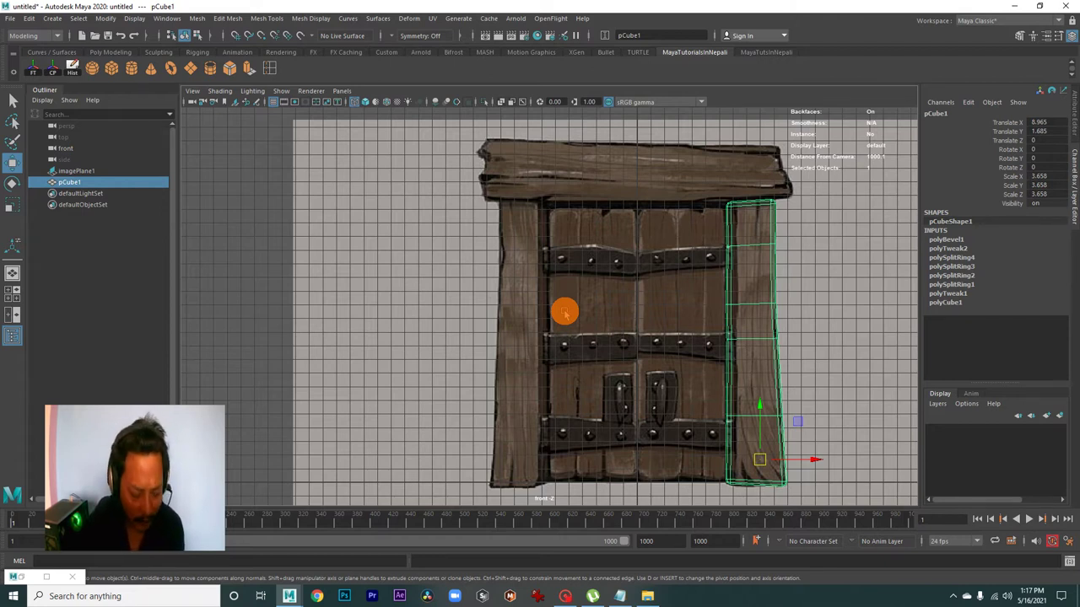
scroll(641, 350, down, 1)
alt+middle_drag(730, 374, 578, 353)
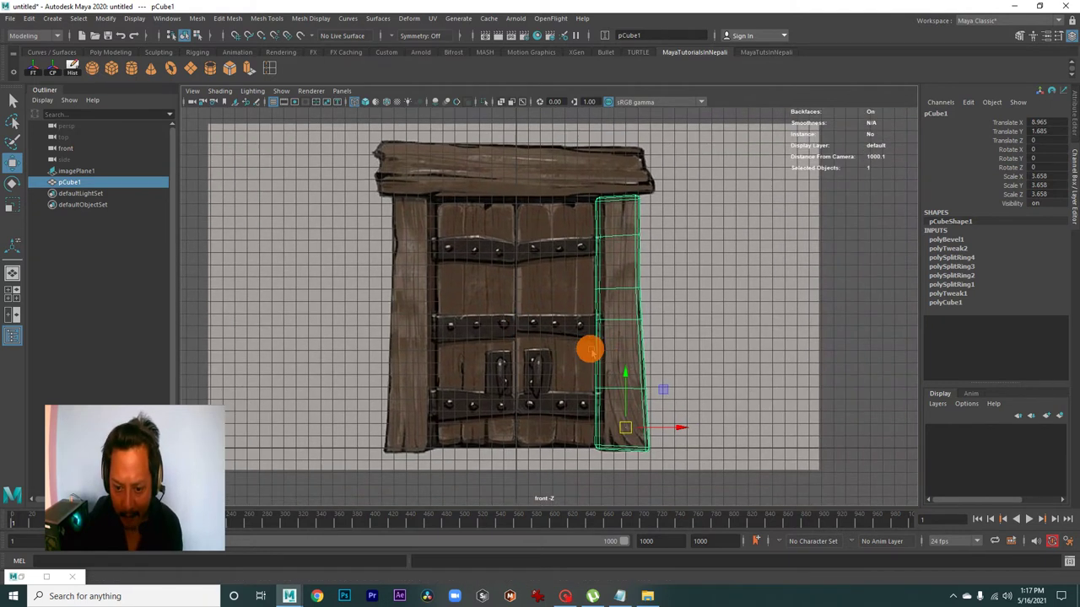
scroll(561, 355, down, 1)
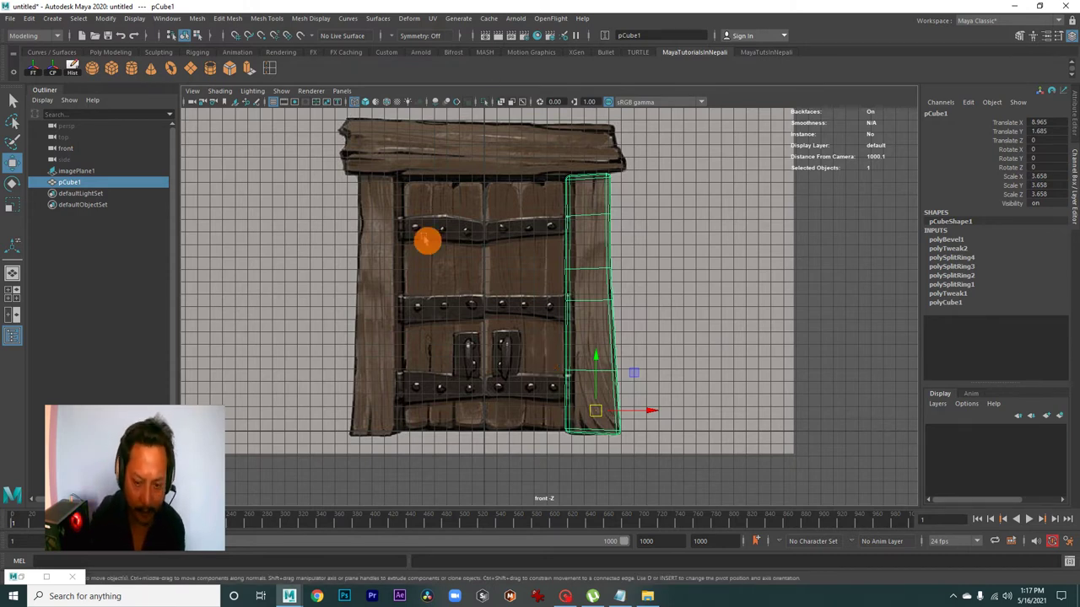
click(611, 262)
click(611, 262)
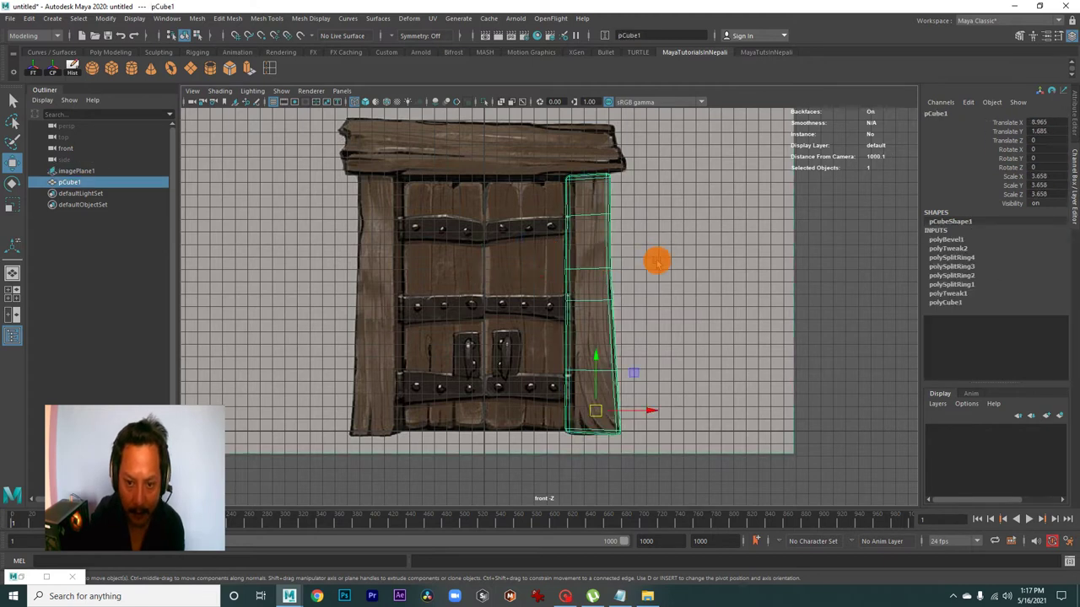
click(604, 316)
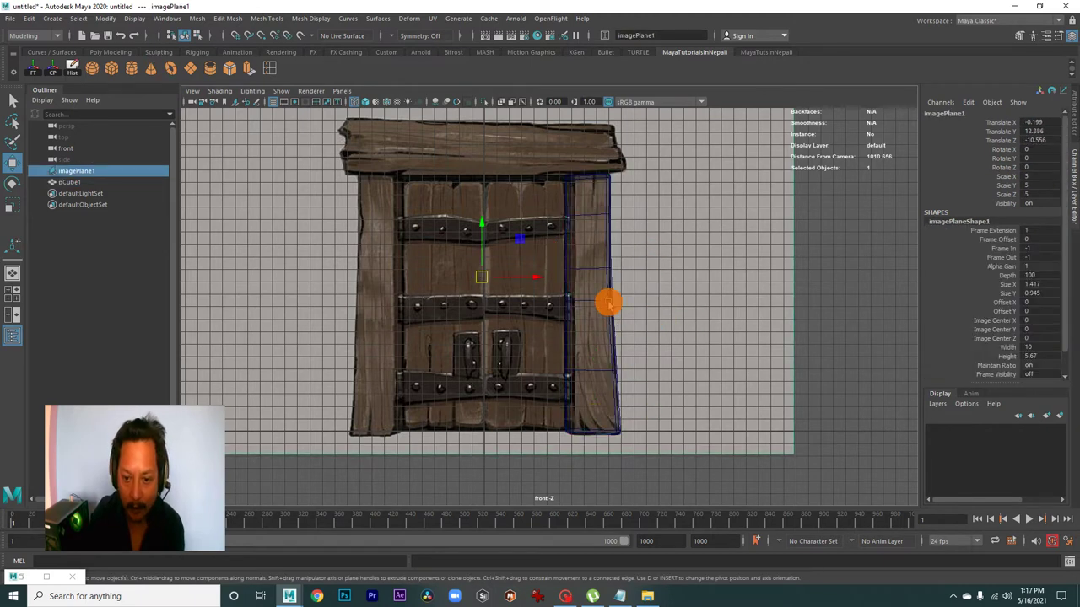
click(609, 303)
click(196, 18)
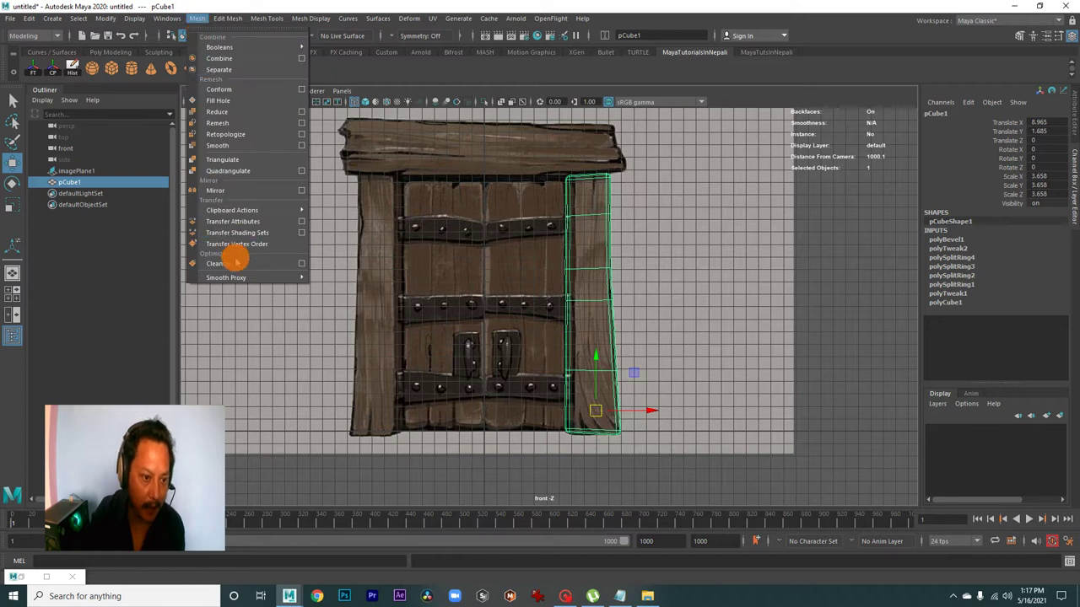
Open Mirror Options and reset its settings to defaults, framing the door in view.
click(301, 190)
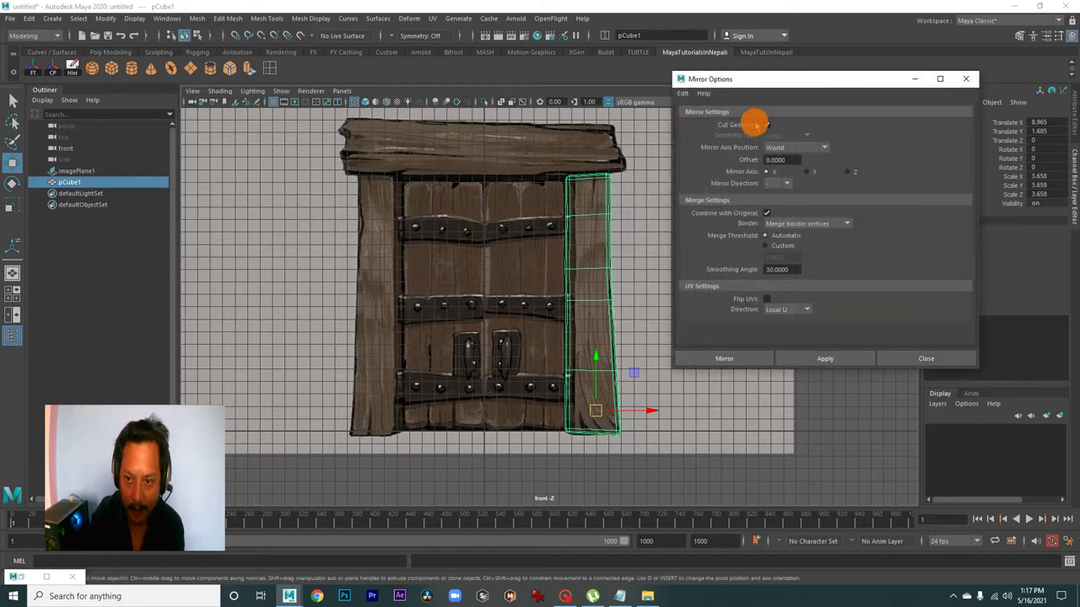
drag(748, 82, 794, 113)
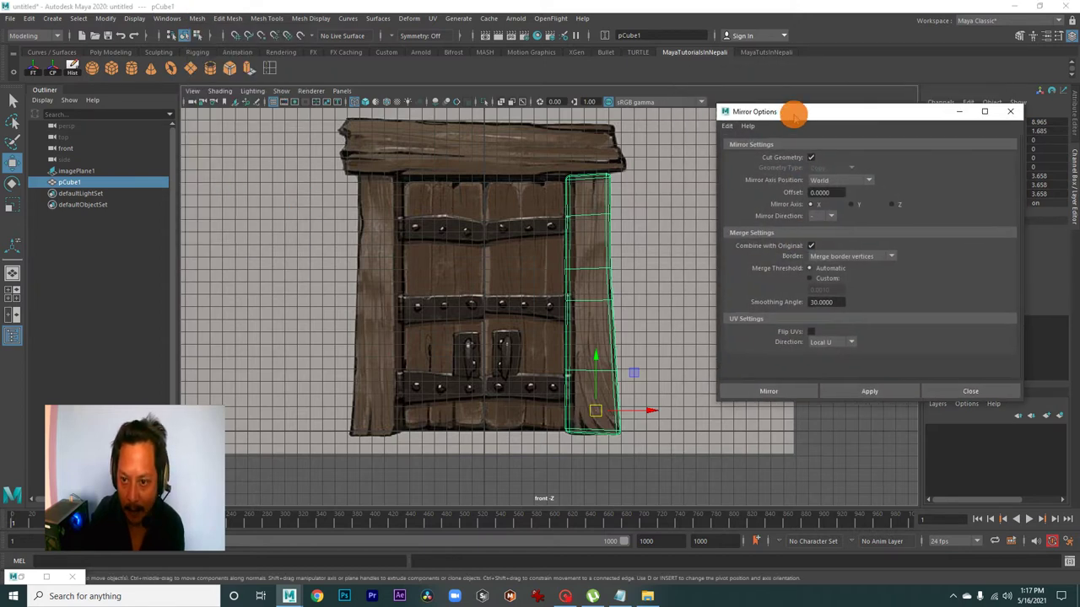
click(727, 127)
click(747, 149)
click(728, 126)
click(744, 149)
drag(799, 104, 813, 113)
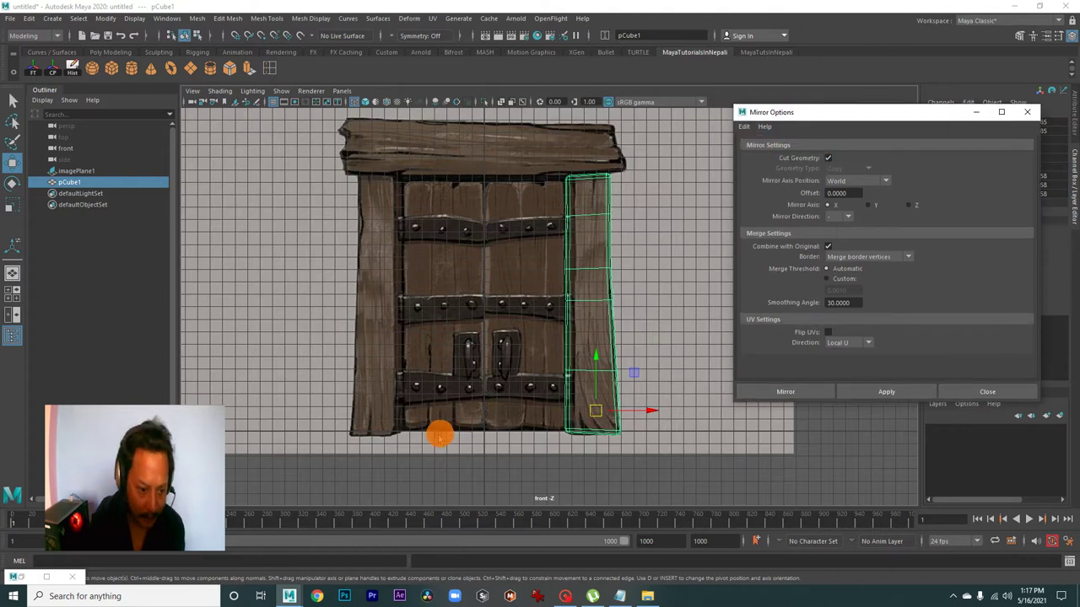
alt+middle_drag(440, 435, 451, 362)
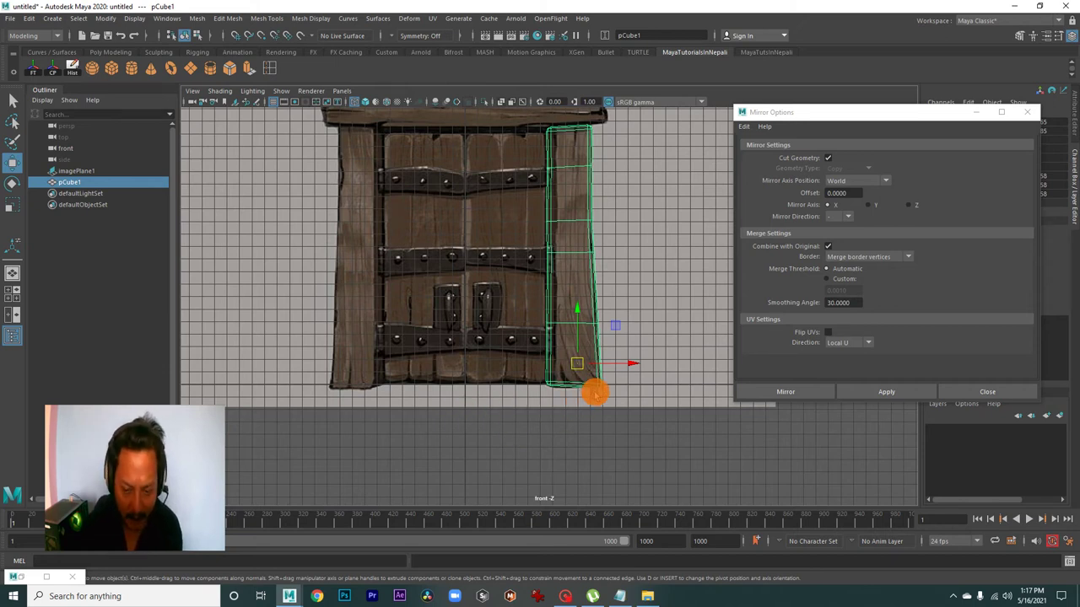
alt+right_drag(595, 394, 551, 352)
alt+middle_drag(551, 352, 501, 373)
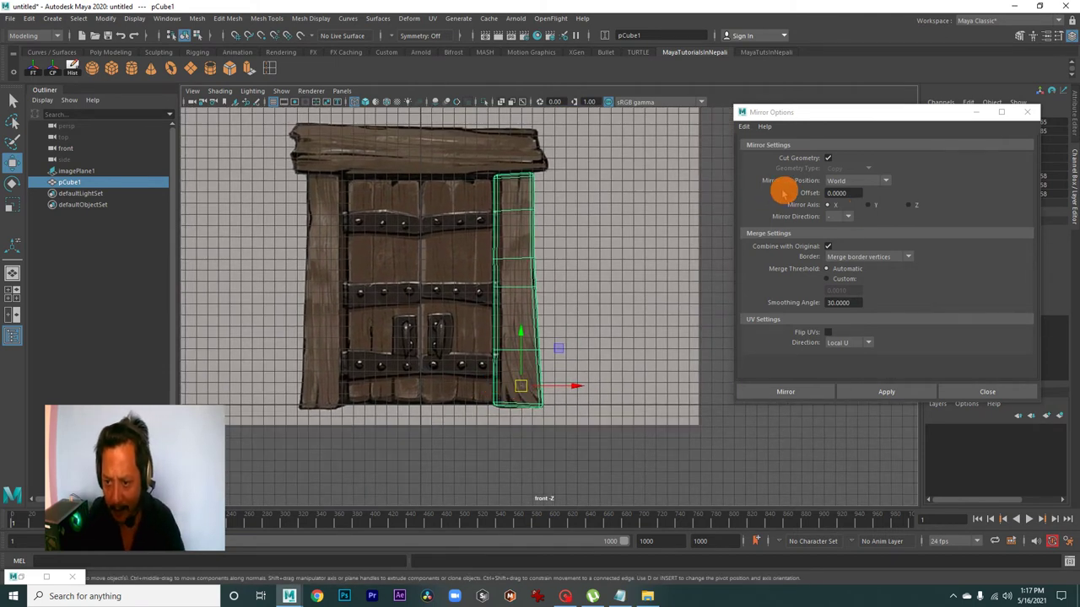
Mirror the post across World X to create the matching left post.
click(831, 181)
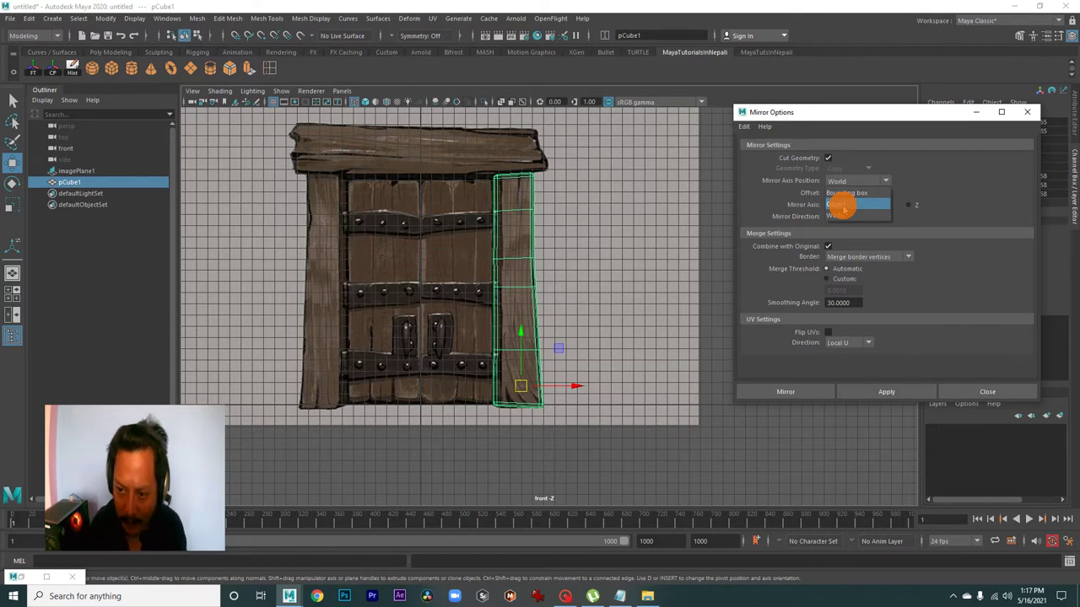
click(850, 215)
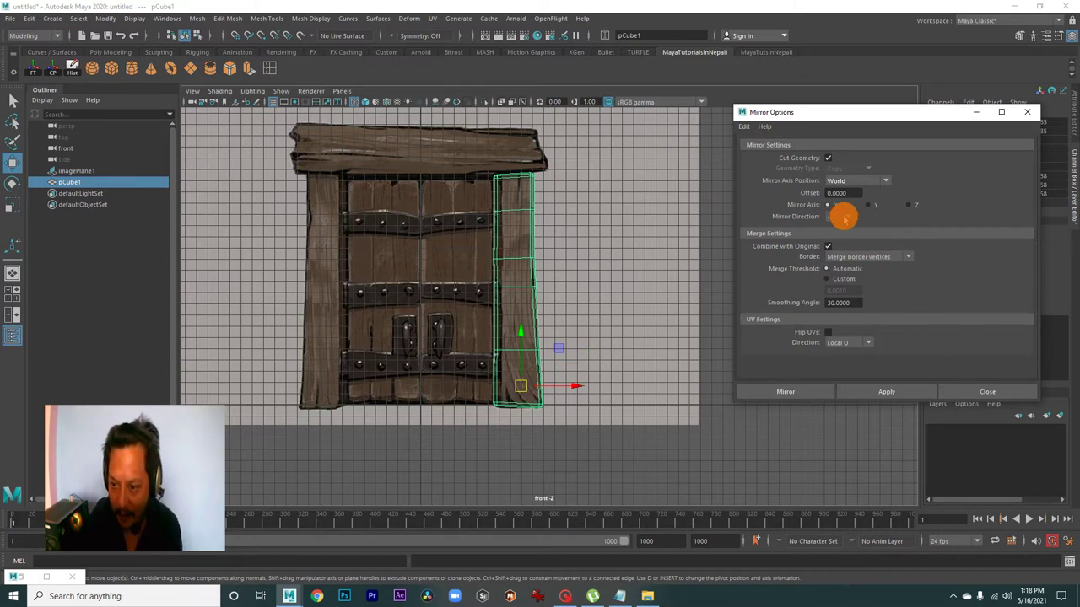
click(784, 391)
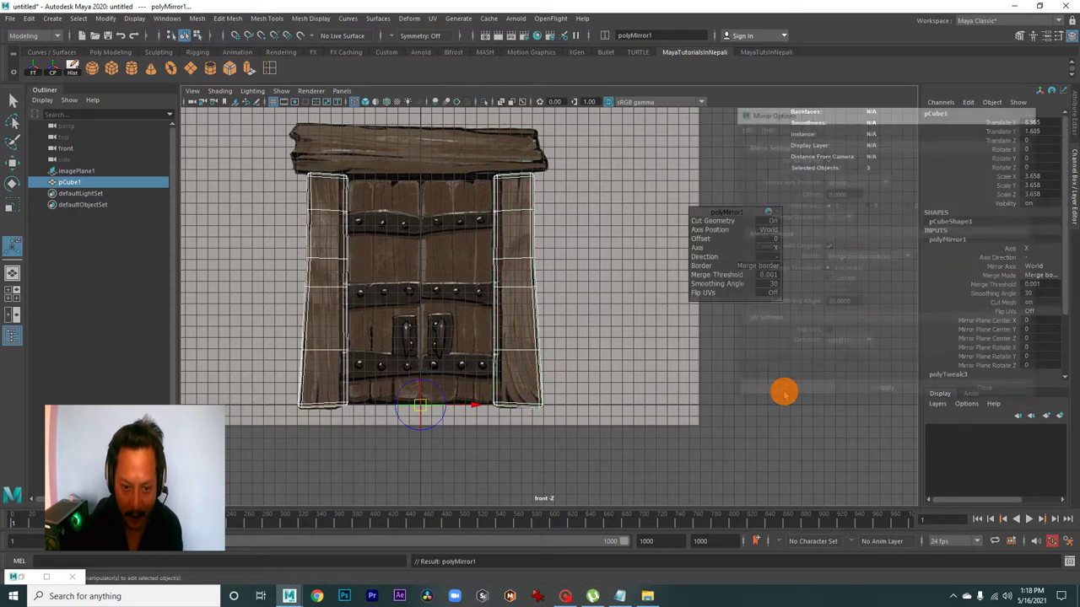
click(702, 358)
Check the mirrored posts in perspective, then zoom the front view onto the door posts.
click(349, 287)
alt+right_drag(349, 294, 412, 287)
mouse_move(412, 287)
alt+middle_down()
mouse_move(548, 319)
mouse_move(530, 292)
mouse_move(456, 290)
mouse_move(475, 292)
alt+middle_up()
key(space)
key(space)
mouse_move(469, 289)
alt+mouse_down()
mouse_move(349, 273)
mouse_move(448, 267)
mouse_move(429, 290)
alt+mouse_up()
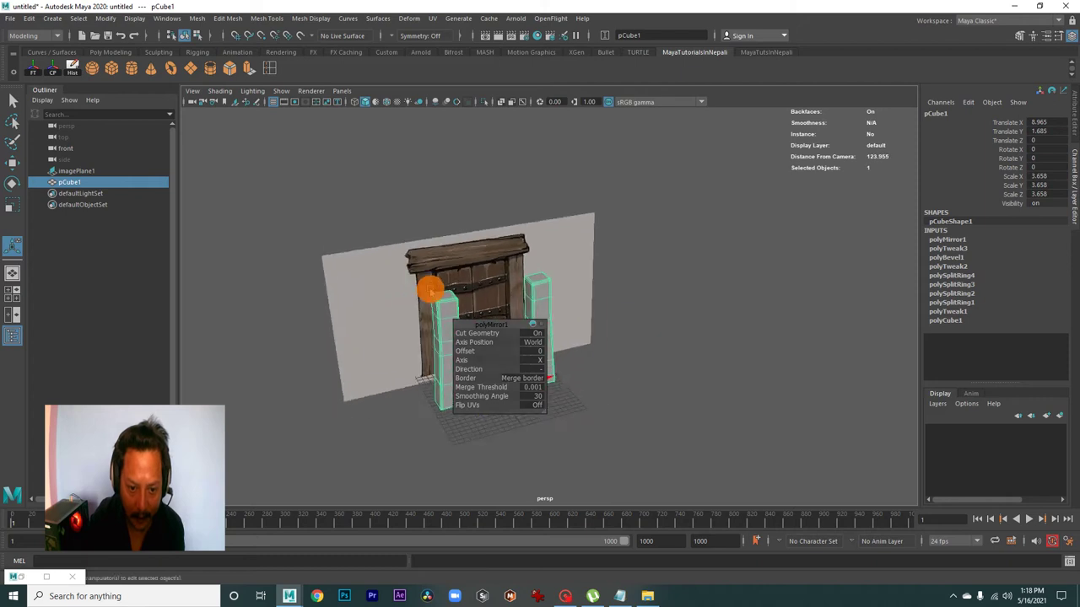
key(space)
key(space)
mouse_move(357, 368)
alt+right_down()
mouse_move(374, 270)
mouse_move(520, 357)
alt+right_up()
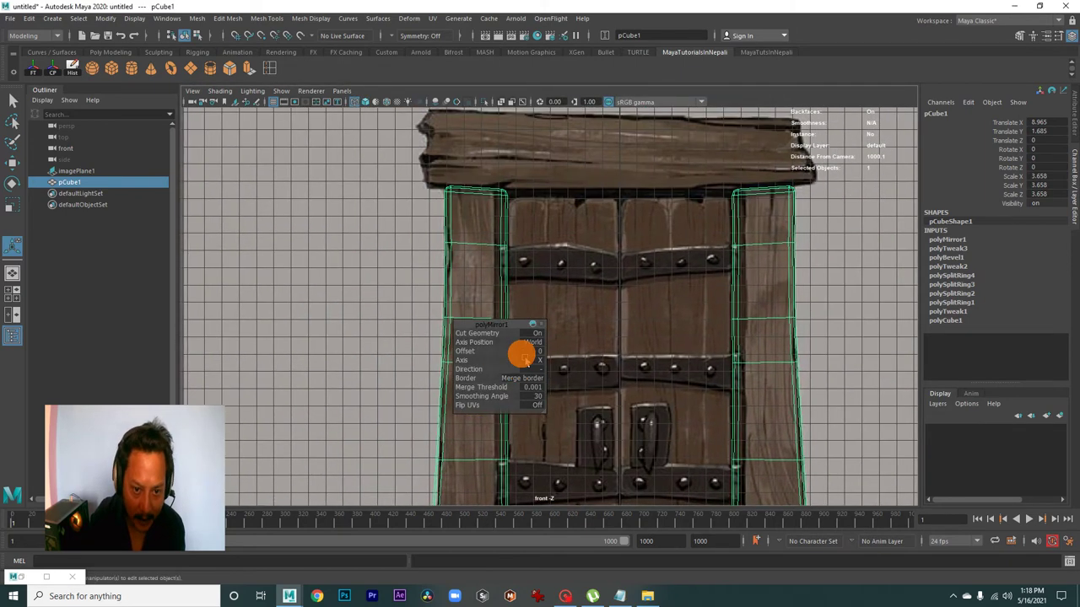
In vertex mode, move the post's top-left and top-right corners to follow the reference.
mouse_move(488, 195)
right_down()
mouse_move(434, 234)
mouse_move(492, 347)
mouse_move(804, 381)
right_up()
drag(308, 231, 401, 329)
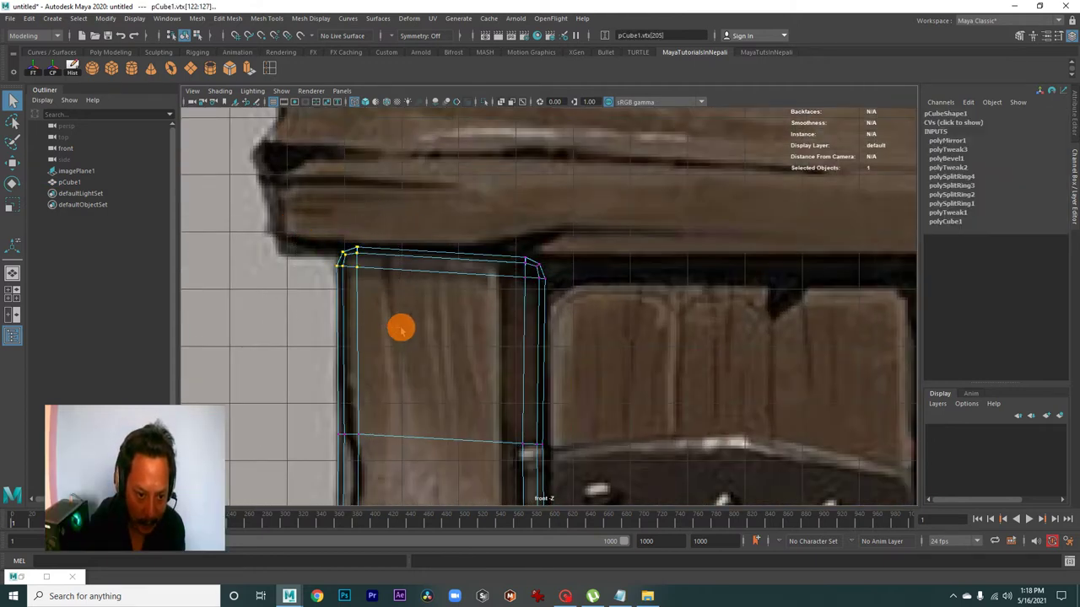
key(w)
mouse_move(349, 258)
mouse_down()
mouse_move(345, 279)
mouse_move(346, 267)
mouse_up()
drag(506, 243, 588, 314)
mouse_move(538, 270)
mouse_down()
mouse_move(526, 277)
mouse_move(535, 270)
mouse_up()
mouse_move(573, 382)
alt+middle_down()
mouse_move(641, 245)
mouse_move(663, 374)
mouse_move(672, 172)
mouse_move(648, 279)
alt+middle_up()
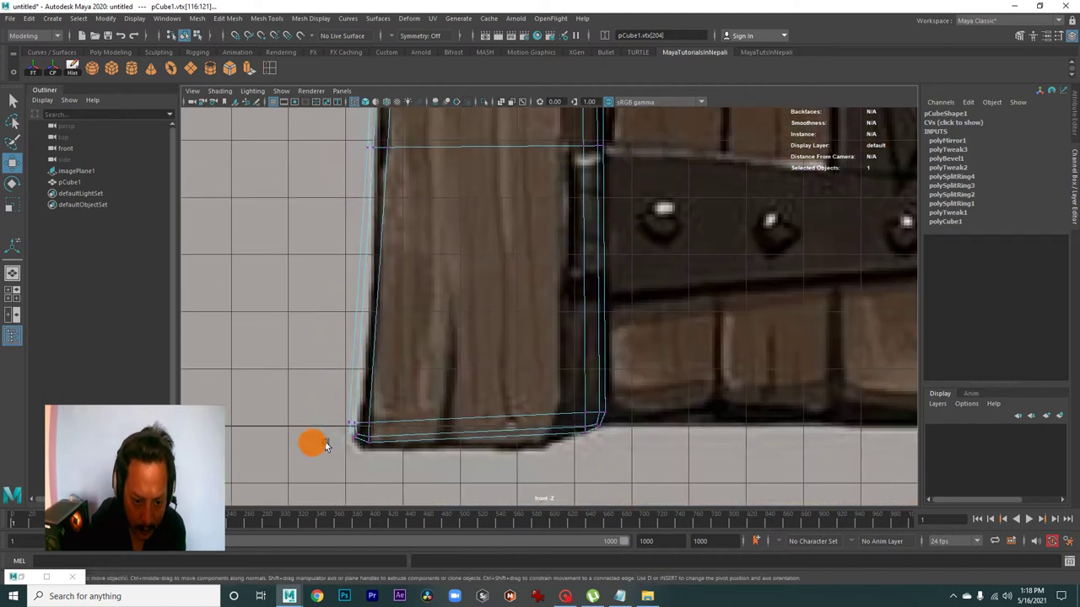
Nudge the post's bottom corners slightly left to match the reference outline.
drag(327, 446, 388, 421)
drag(523, 363, 655, 470)
mouse_move(596, 421)
mouse_down()
mouse_move(577, 433)
mouse_move(589, 431)
mouse_up()
scroll(588, 432, down, 3)
scroll(638, 386, down, 2)
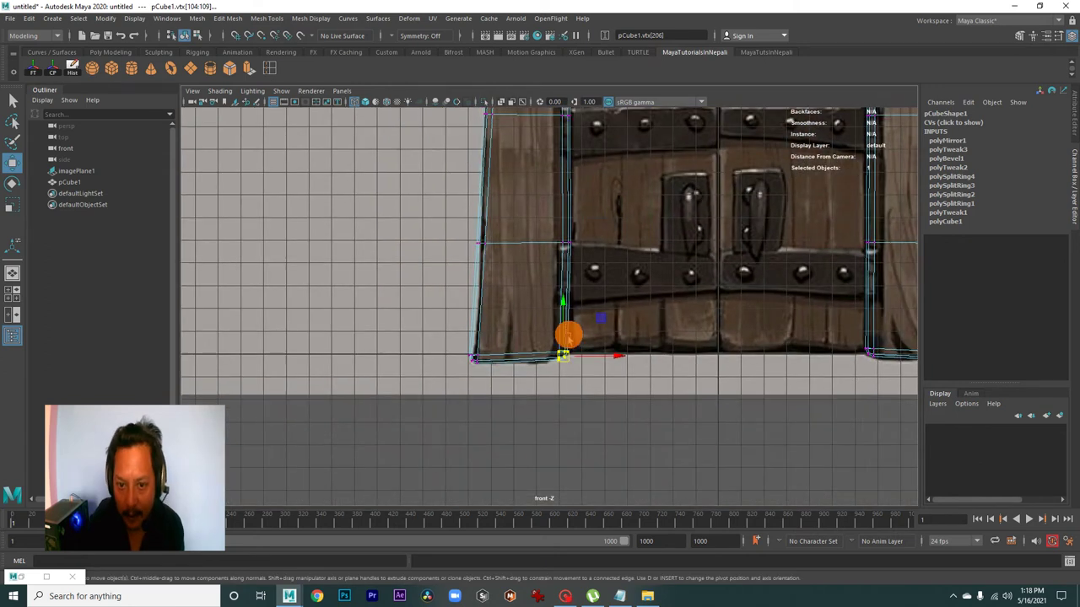
alt+middle_drag(566, 333, 627, 513)
alt+middle_drag(687, 188, 410, 330)
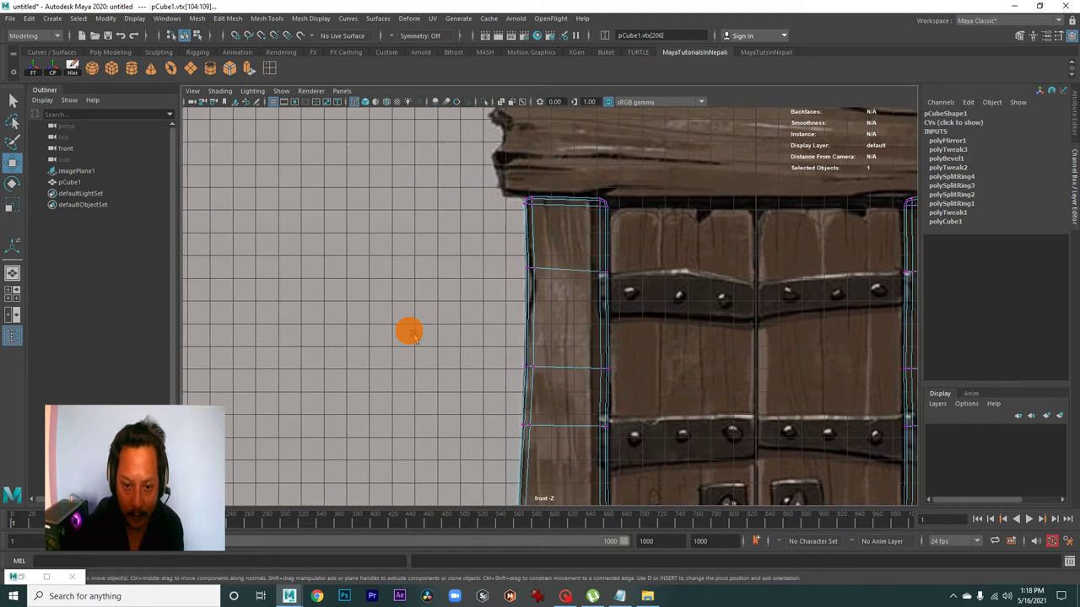
scroll(547, 296, up, 2)
scroll(438, 317, up, 2)
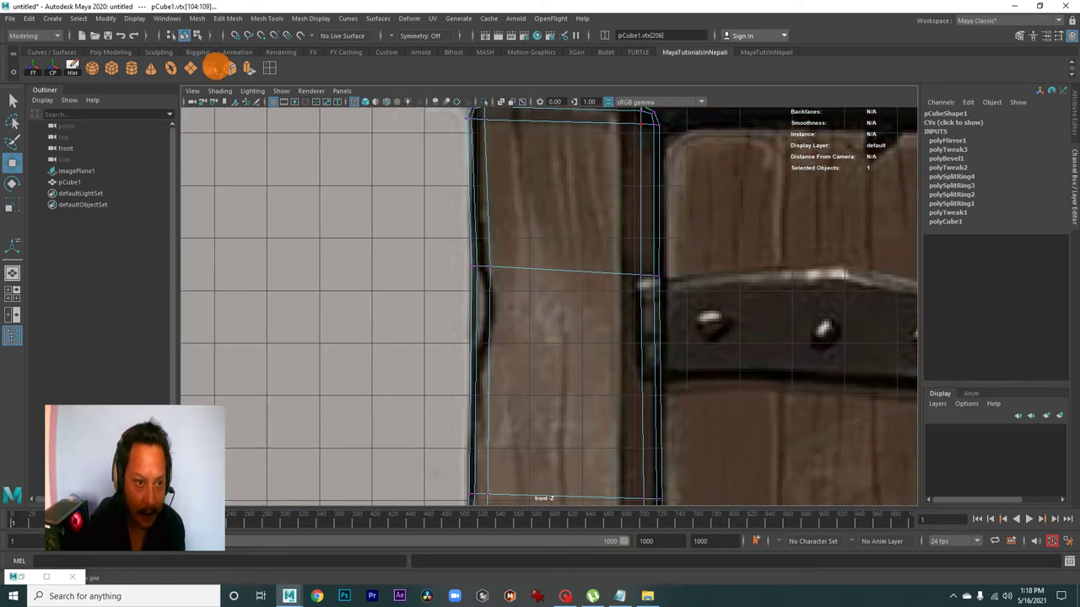
Insert three edge loops across the post and push their vertices inward to dent its edge.
click(270, 71)
drag(494, 248, 489, 305)
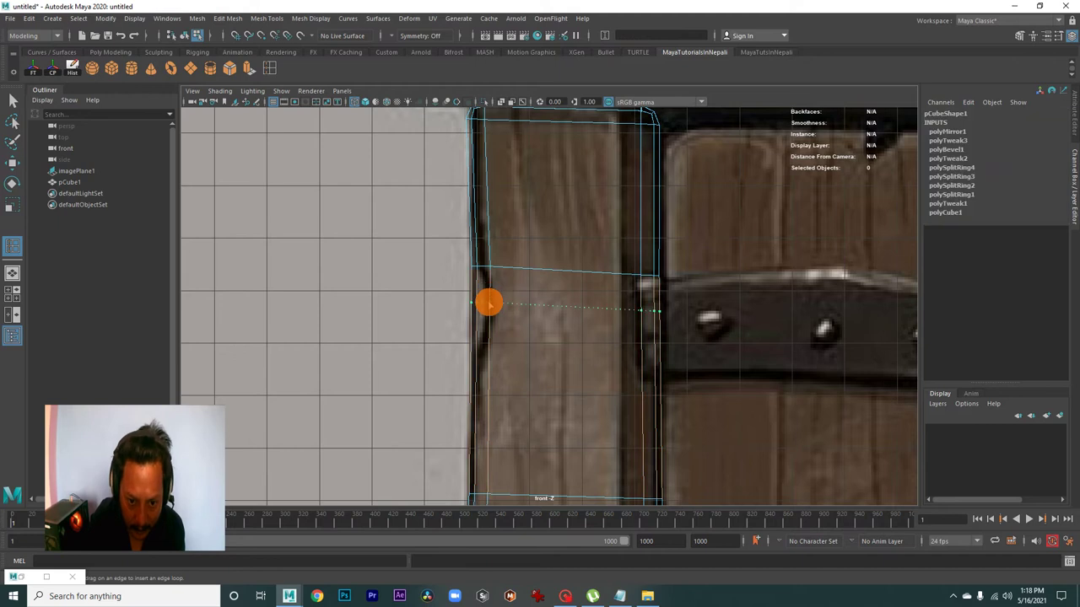
click(488, 330)
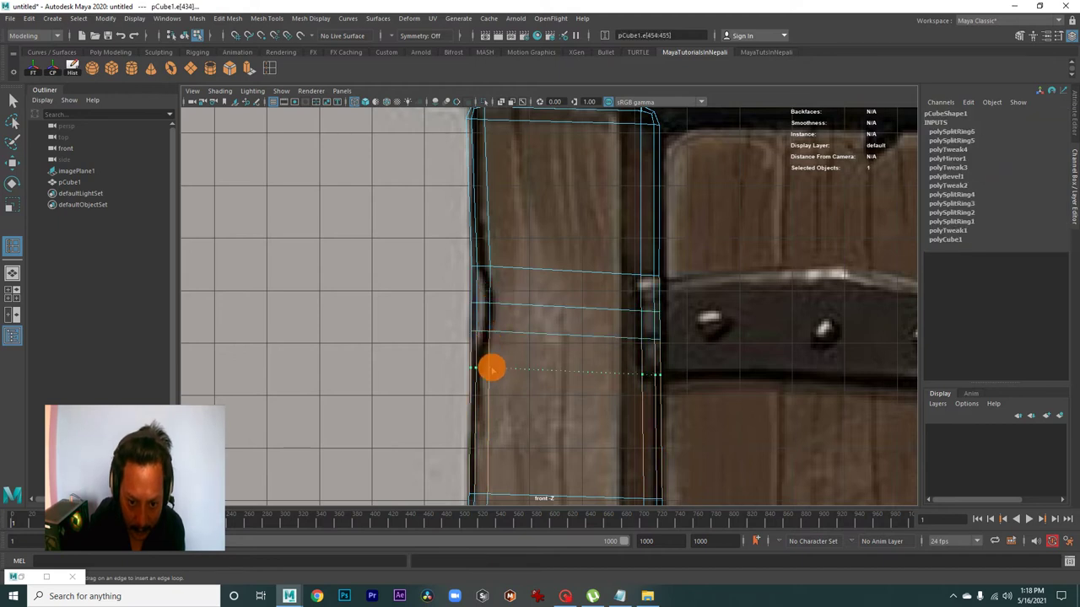
click(491, 368)
key(w)
right_drag(497, 285, 441, 280)
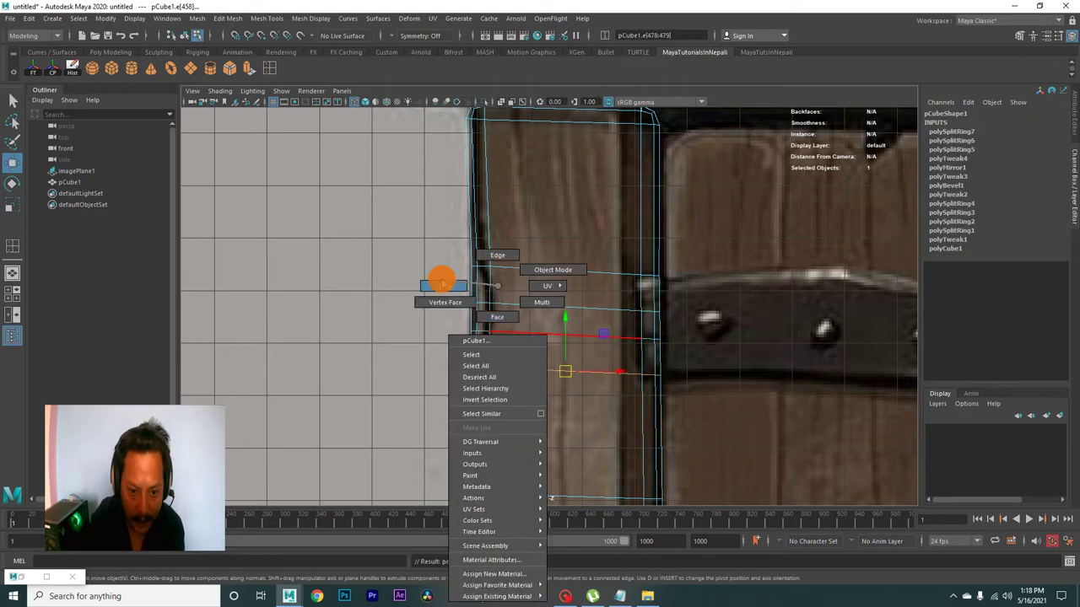
drag(468, 287, 514, 354)
drag(475, 315, 487, 314)
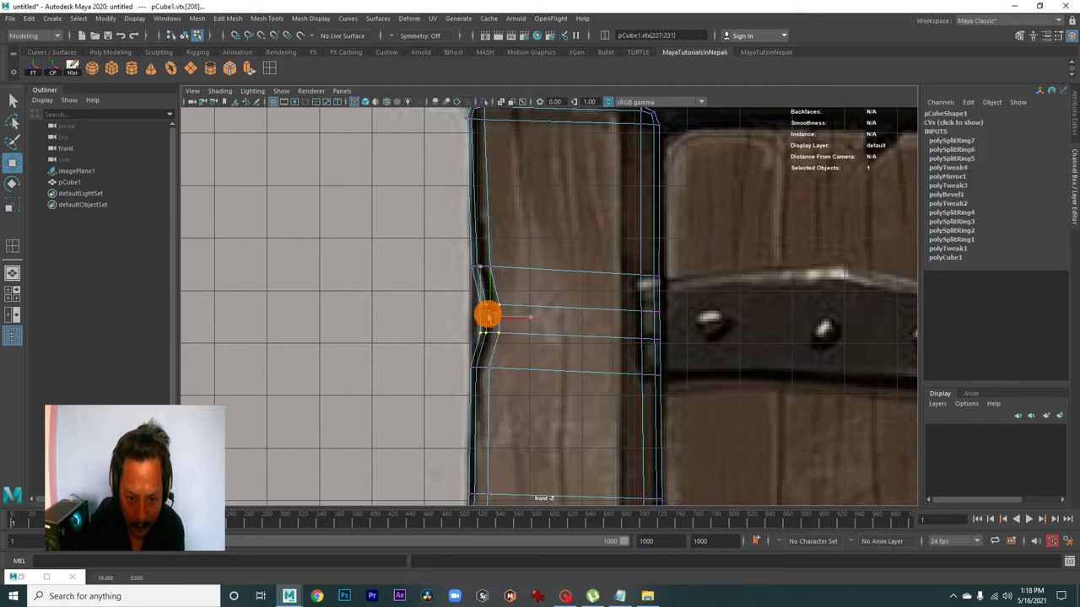
Select further vertices along the post's upper and lower edge.
drag(513, 275, 479, 264)
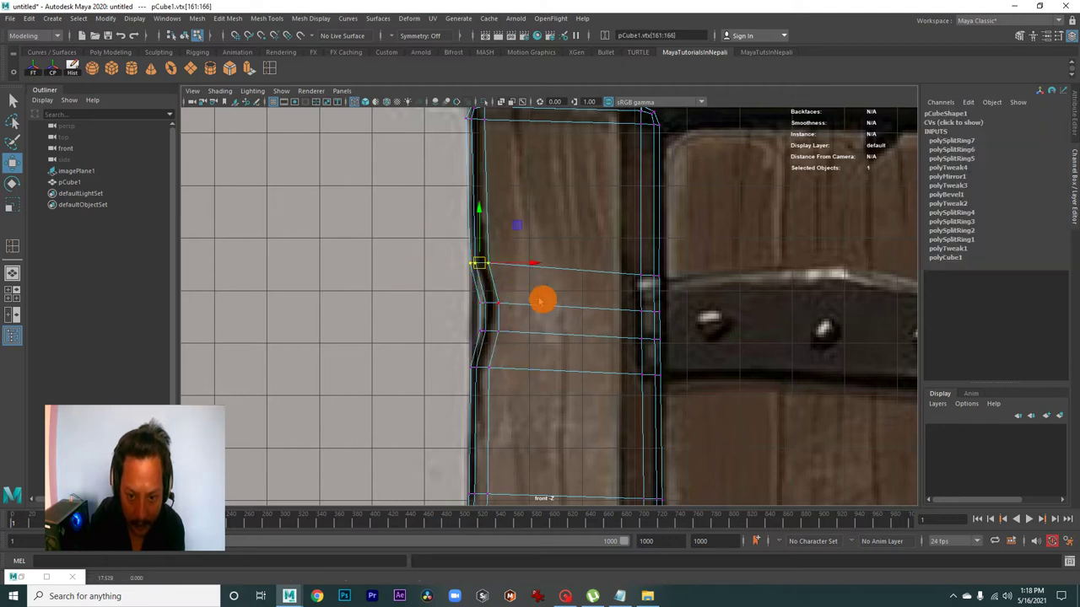
alt+middle_drag(589, 437, 567, 336)
alt+middle_drag(499, 71, 499, 248)
click(455, 237)
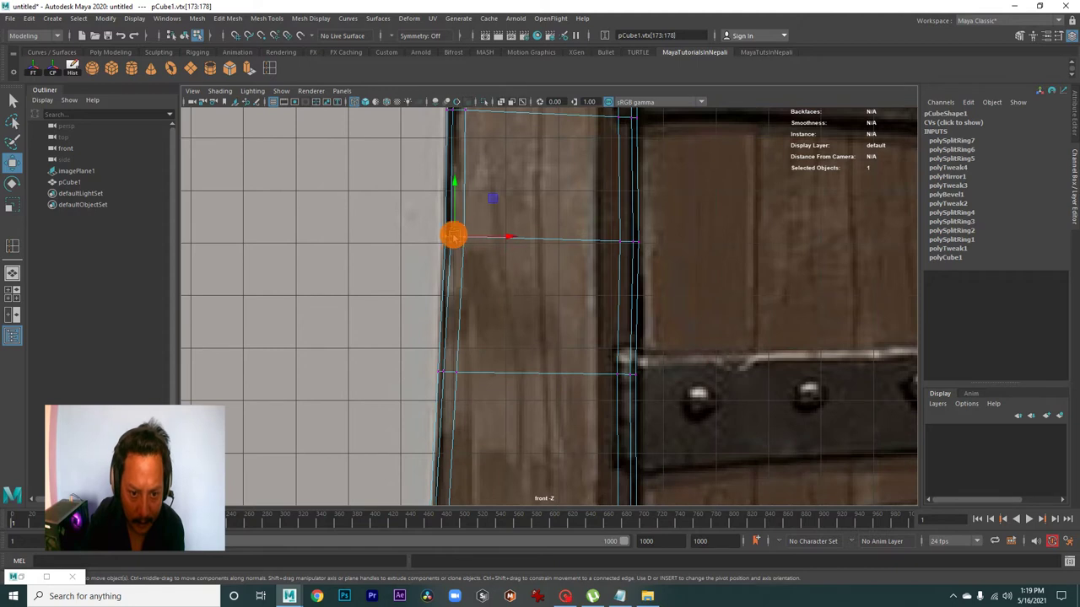
scroll(431, 244, down, 5)
scroll(472, 208, up, 2)
scroll(488, 244, up, 1)
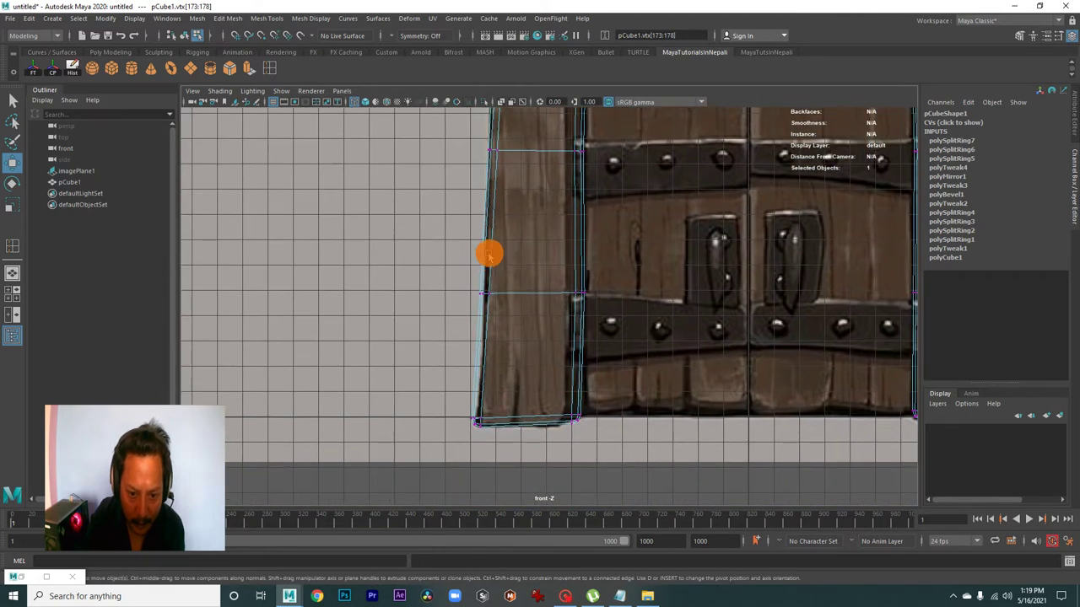
scroll(591, 304, up, 3)
mouse_move(656, 328)
alt+middle_down()
mouse_move(632, 313)
mouse_move(593, 345)
alt+middle_up()
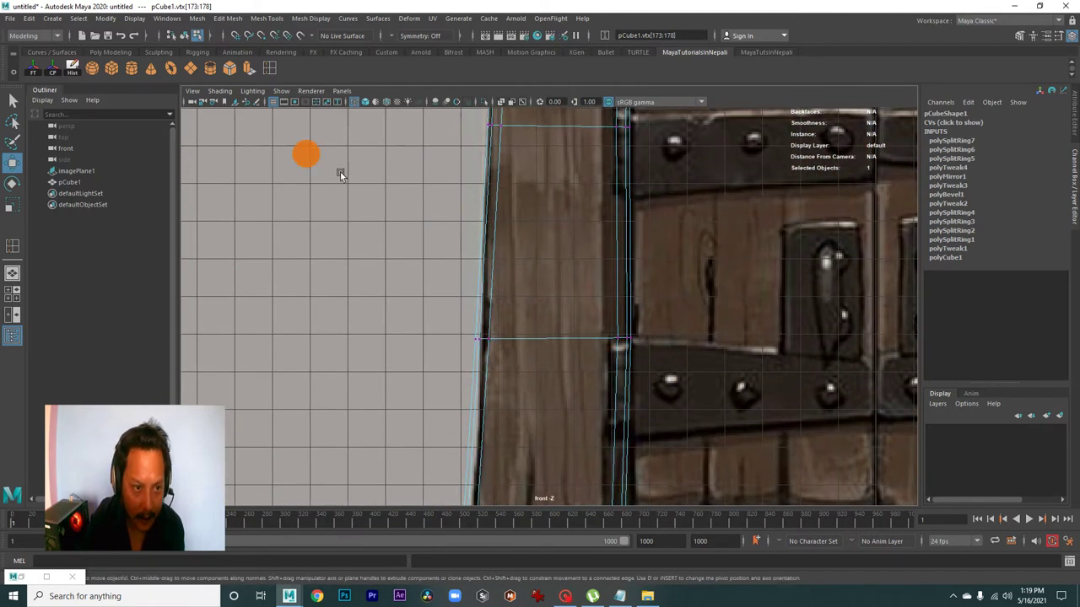
Insert three more edge loops and shift the lowest new vertex to the right.
click(270, 68)
click(493, 312)
click(486, 359)
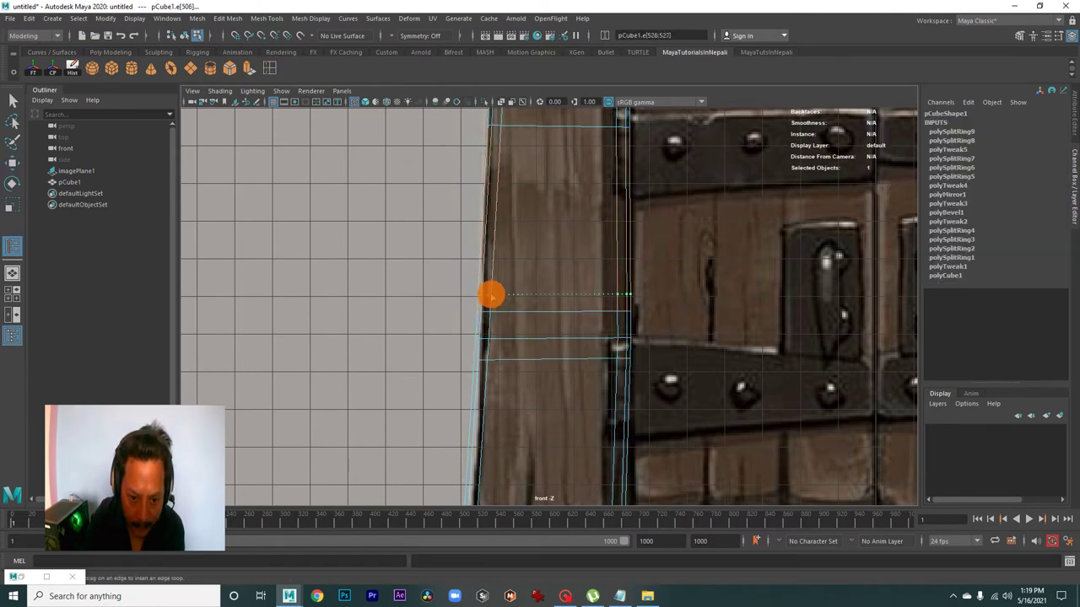
click(492, 294)
key(w)
right_drag(515, 286, 466, 287)
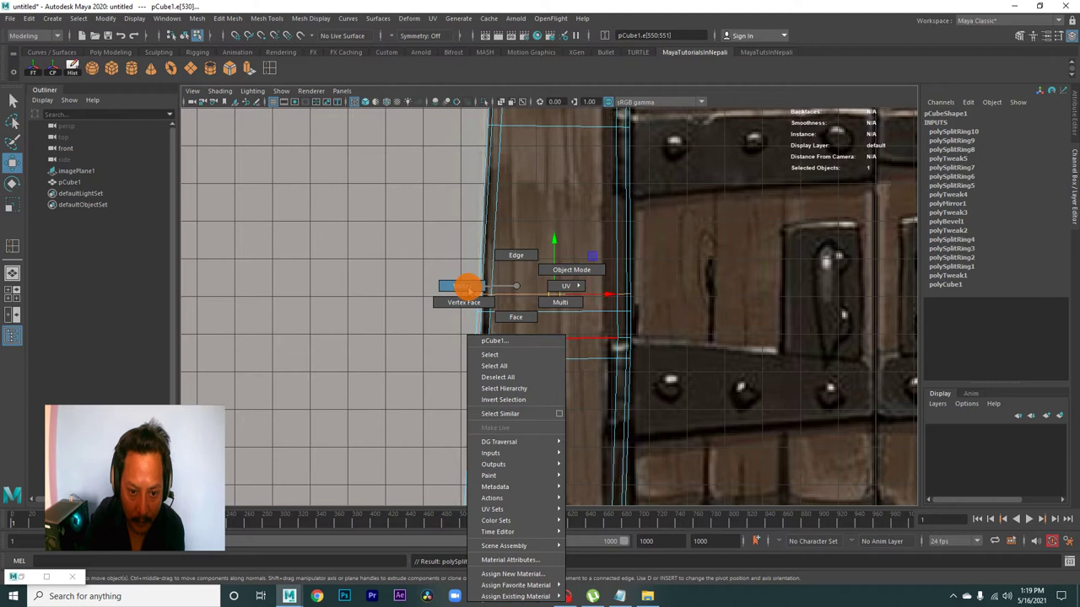
scroll(451, 337, up, 2)
scroll(421, 329, up, 2)
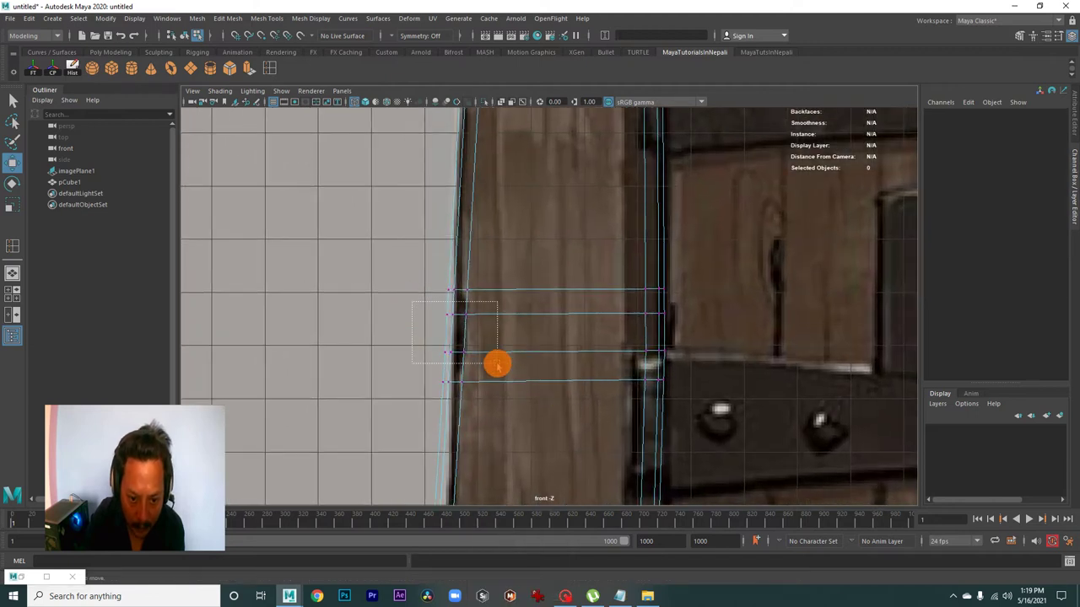
drag(429, 320, 497, 363)
drag(407, 364, 492, 417)
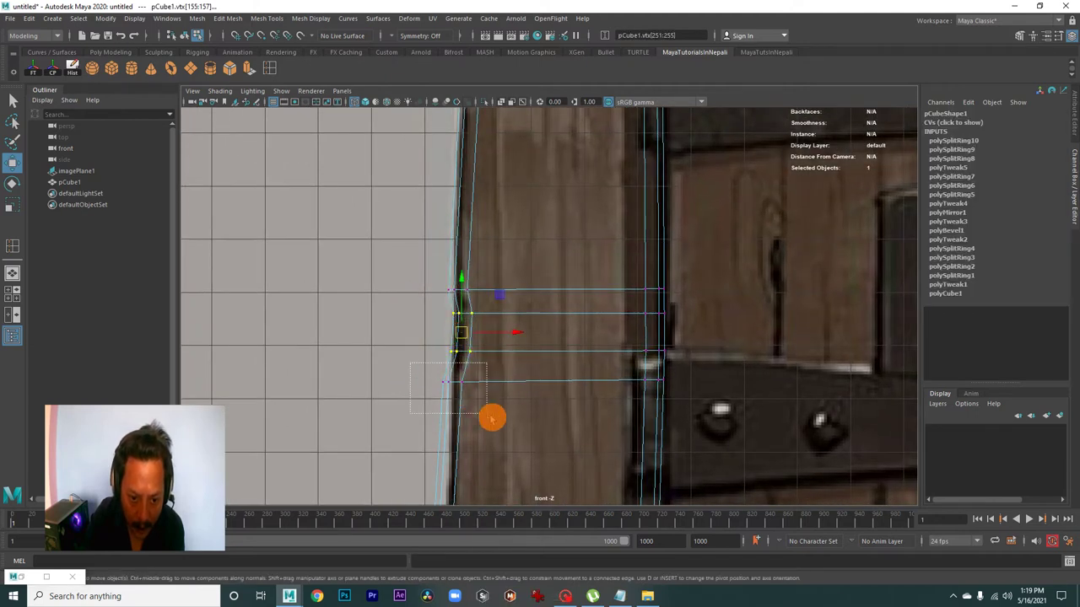
drag(451, 383, 460, 383)
Select the upper-left loop vertex and the post's bottom corner vertices.
mouse_move(412, 264)
mouse_down()
mouse_move(483, 299)
mouse_move(464, 287)
mouse_up()
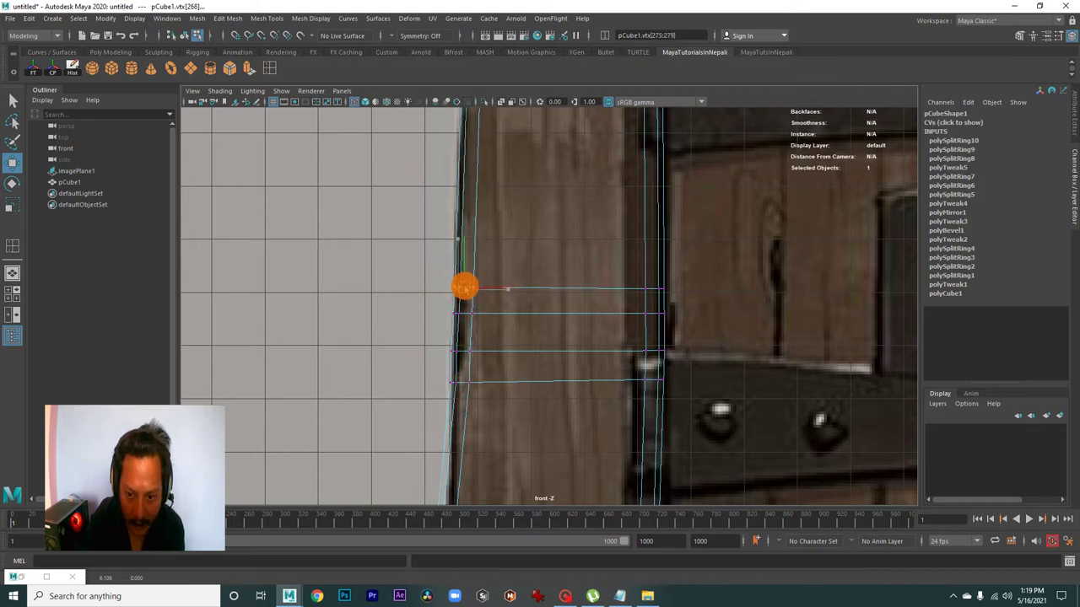
scroll(464, 289, down, 3)
scroll(576, 320, up, 3)
drag(452, 364, 535, 444)
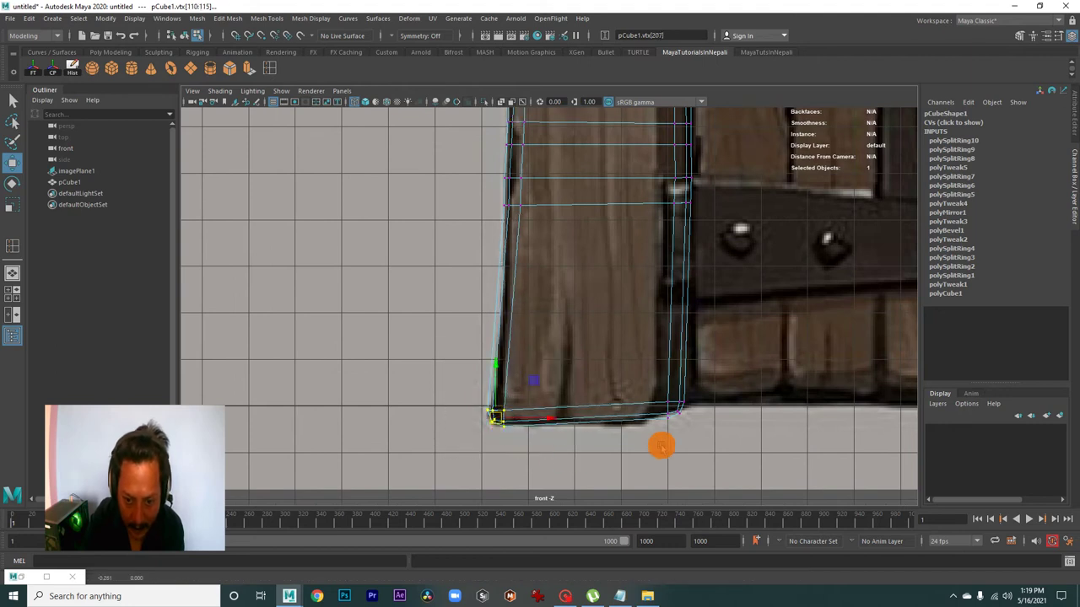
drag(633, 360, 703, 426)
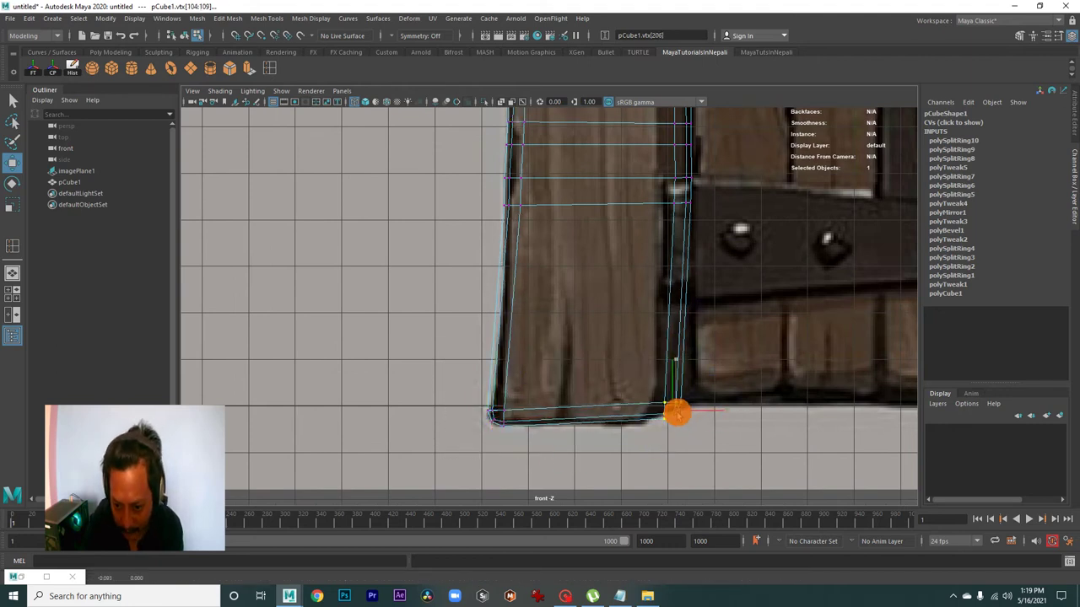
scroll(640, 348, down, 2)
scroll(687, 409, down, 1)
Slide rows of the left post's vertices along X onto the reference door edge.
scroll(617, 417, down, 2)
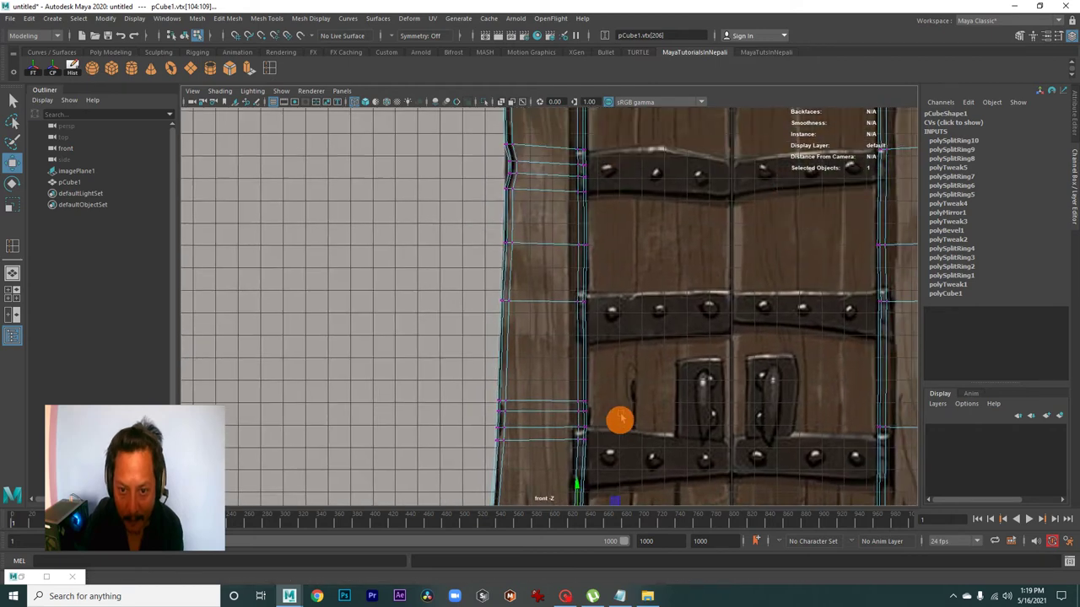
scroll(617, 414, down, 1)
scroll(523, 372, down, 1)
scroll(563, 375, down, 1)
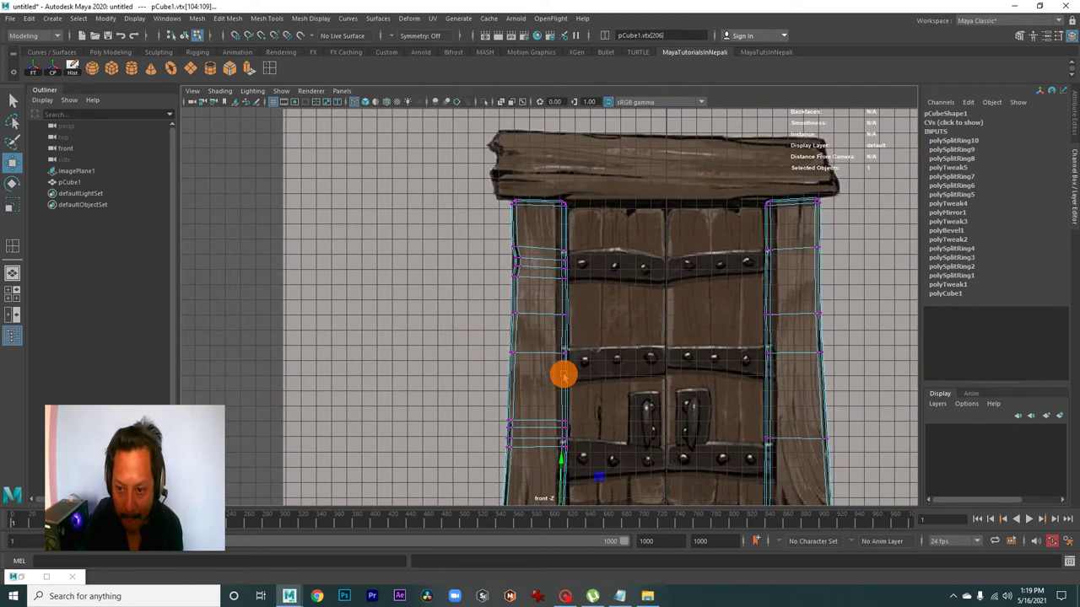
scroll(574, 376, down, 1)
scroll(583, 379, down, 1)
scroll(641, 354, down, 1)
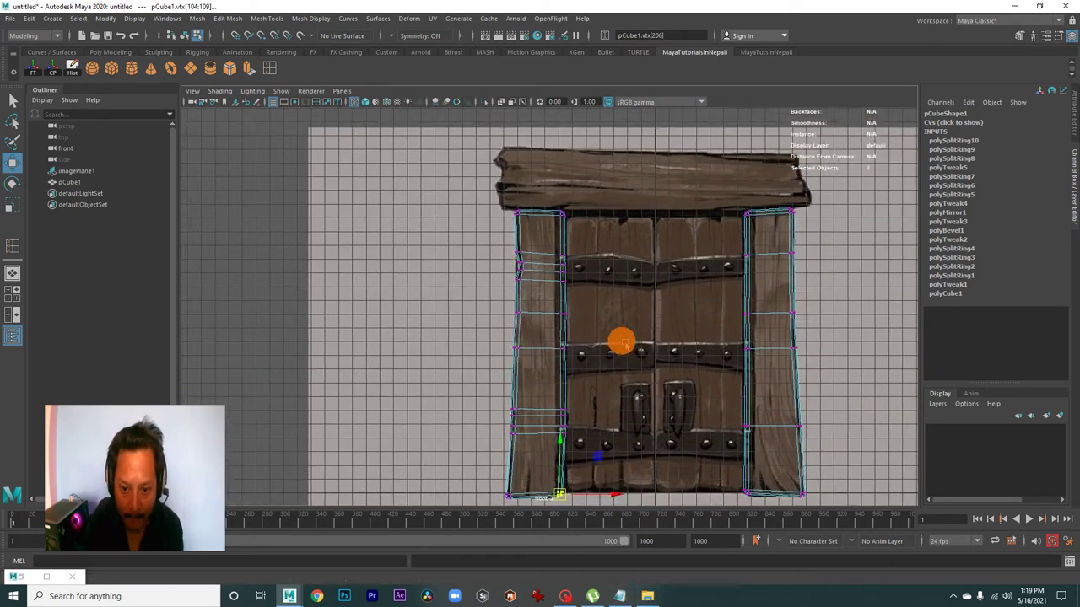
scroll(621, 340, down, 1)
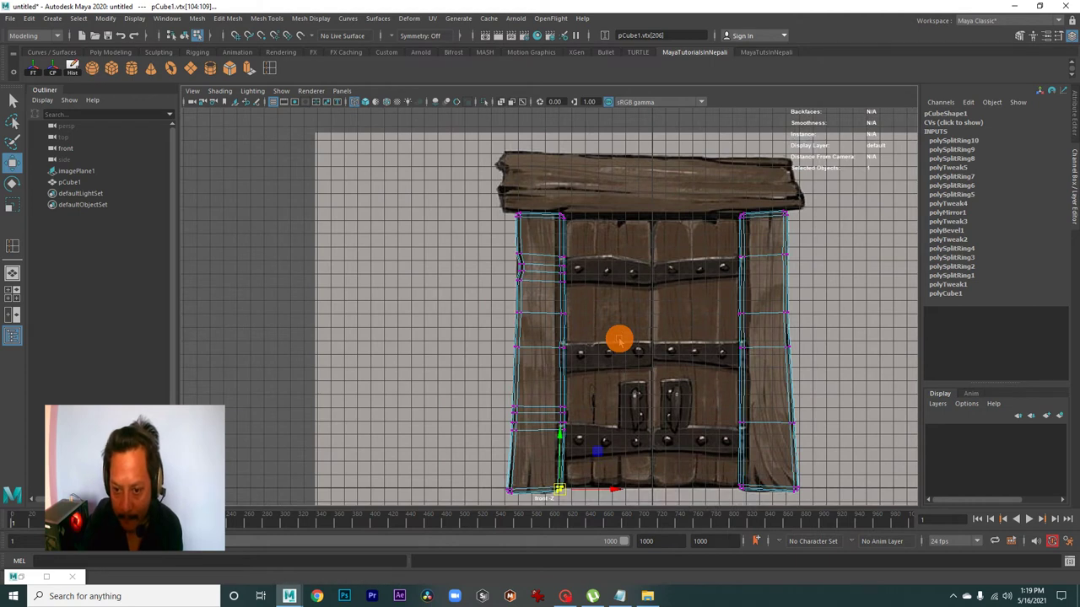
scroll(619, 339, up, 1)
scroll(675, 362, up, 3)
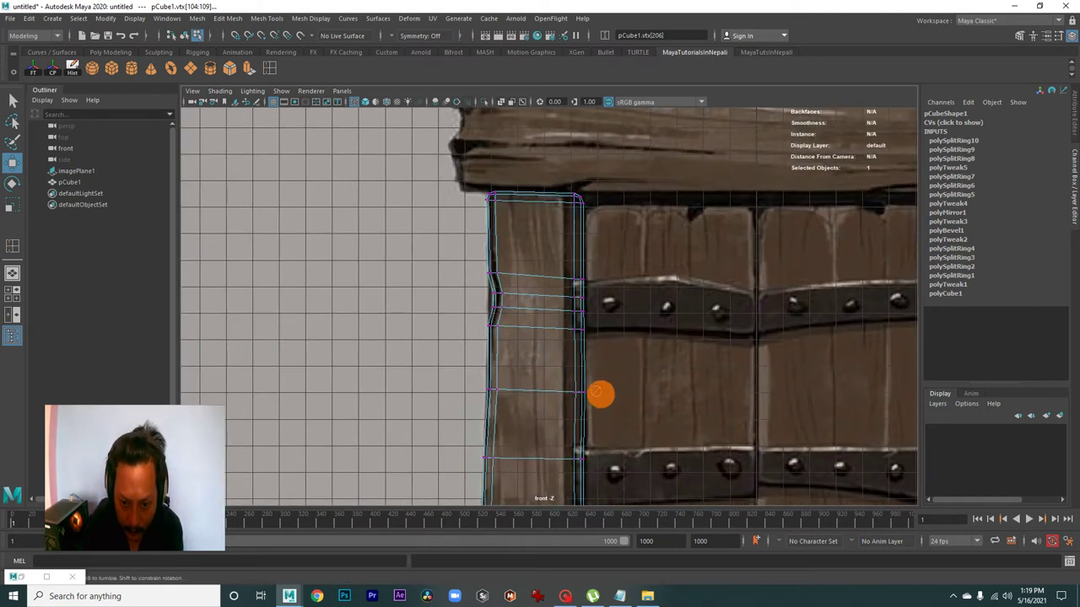
drag(591, 395, 590, 395)
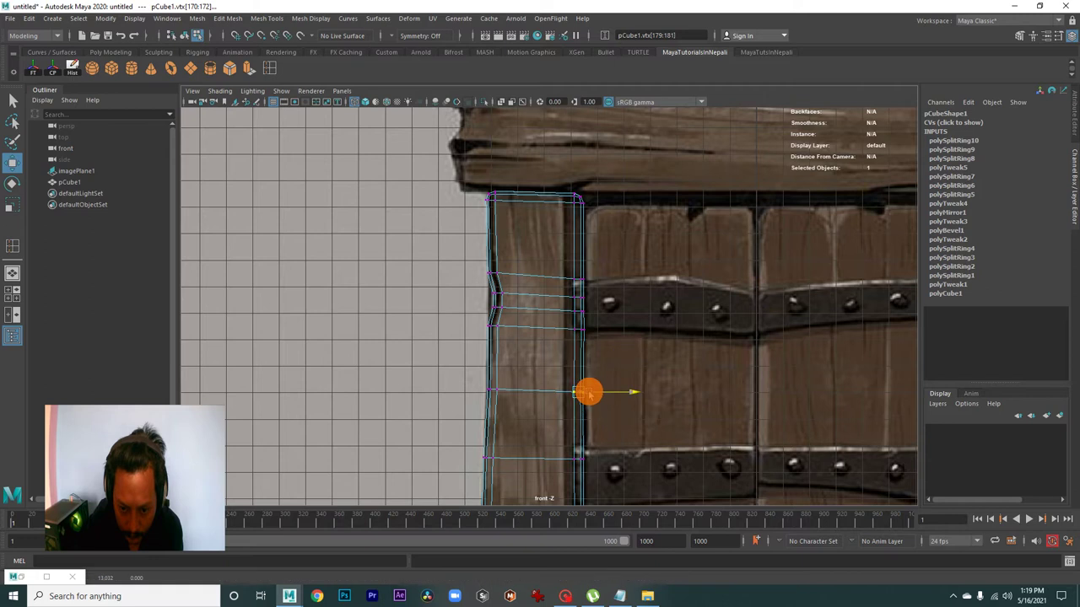
alt+middle_drag(617, 316, 582, 338)
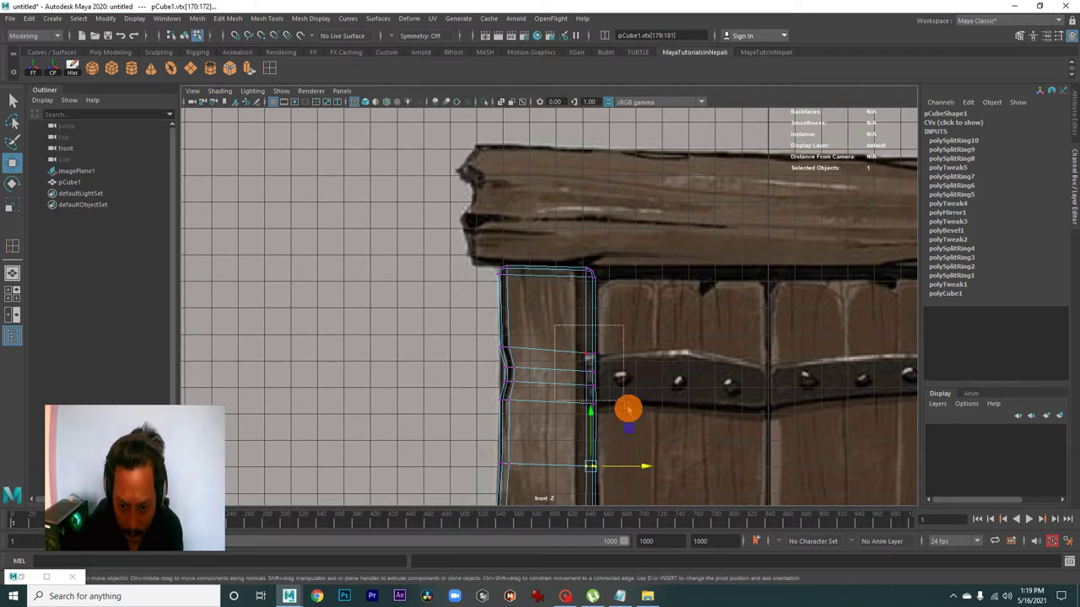
drag(595, 380, 594, 379)
scroll(641, 376, down, 1)
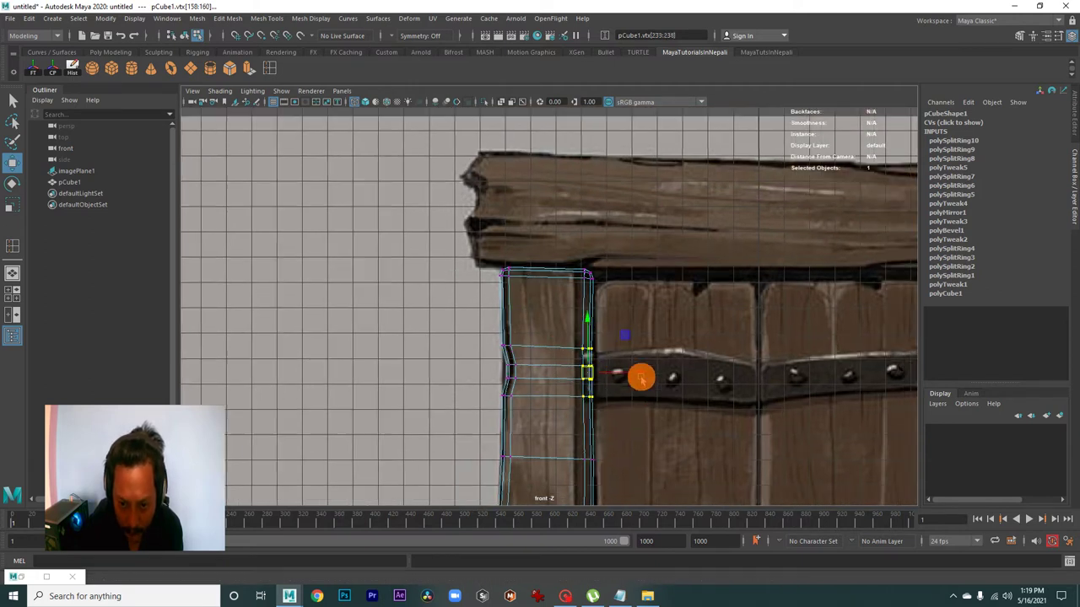
scroll(558, 314, down, 2)
Orbit around the door posts in the perspective view to check them.
key(space)
key(space)
alt+drag(748, 294, 439, 345)
alt+right_drag(439, 345, 609, 353)
Switch to Object Mode and orbit around the door to inspect the posts.
right_drag(549, 308, 615, 270)
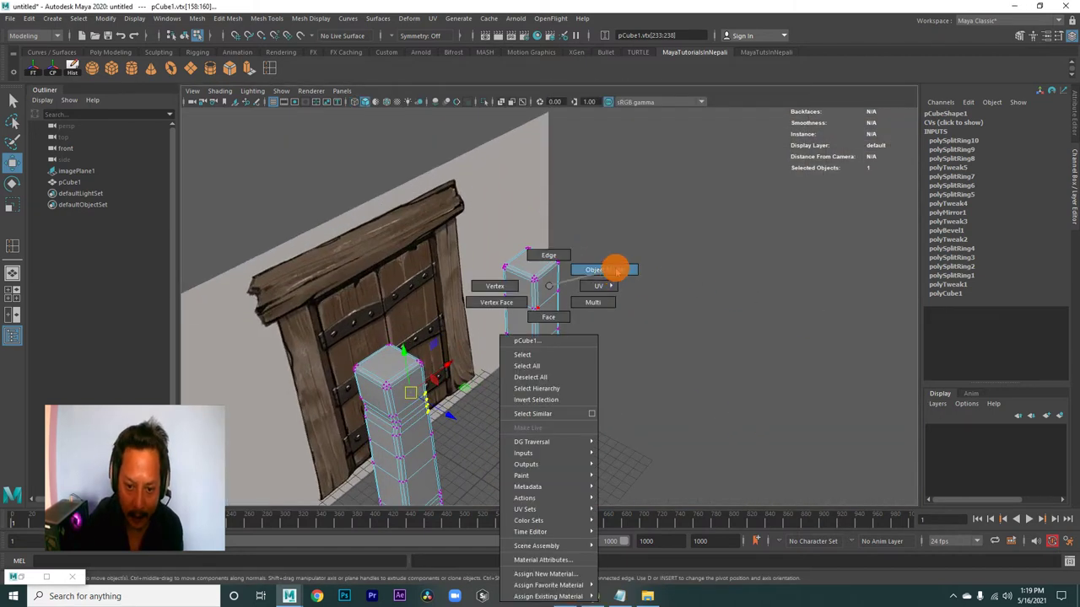
click(704, 342)
mouse_move(704, 342)
alt+mouse_down()
mouse_move(528, 343)
mouse_move(556, 398)
mouse_move(448, 354)
alt+mouse_up()
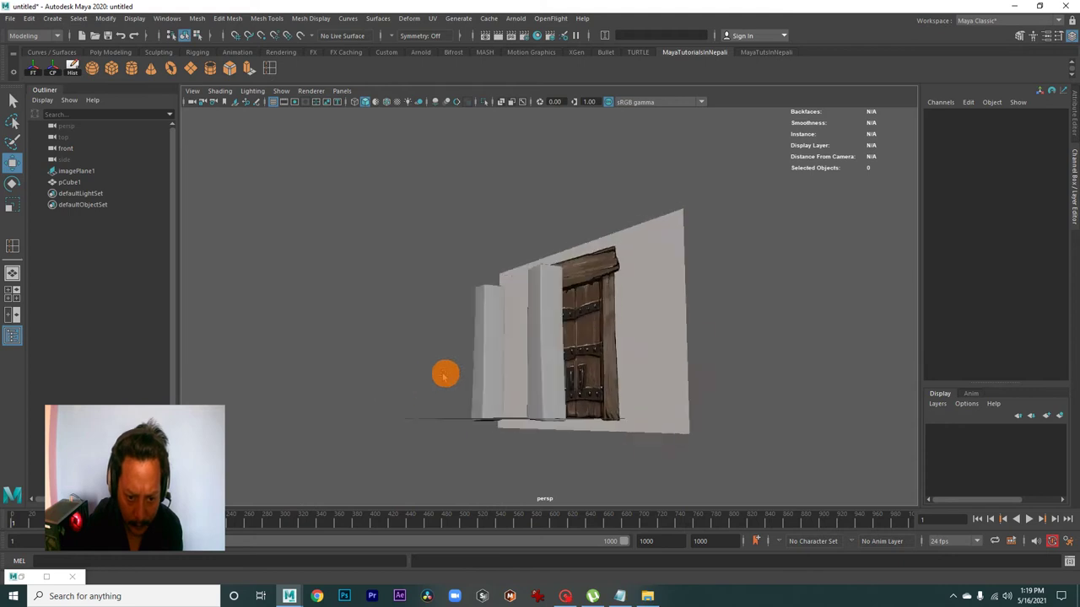
click(448, 355)
mouse_move(444, 410)
alt+mouse_down()
mouse_move(453, 423)
mouse_move(562, 427)
mouse_move(656, 393)
mouse_move(525, 376)
mouse_move(480, 410)
mouse_move(521, 415)
mouse_move(551, 374)
alt+mouse_up()
click(555, 419)
click(444, 374)
click(447, 377)
alt+drag(447, 377, 658, 386)
Maximize the front view and zoom onto the lintel and top of the door.
key(space)
key(space)
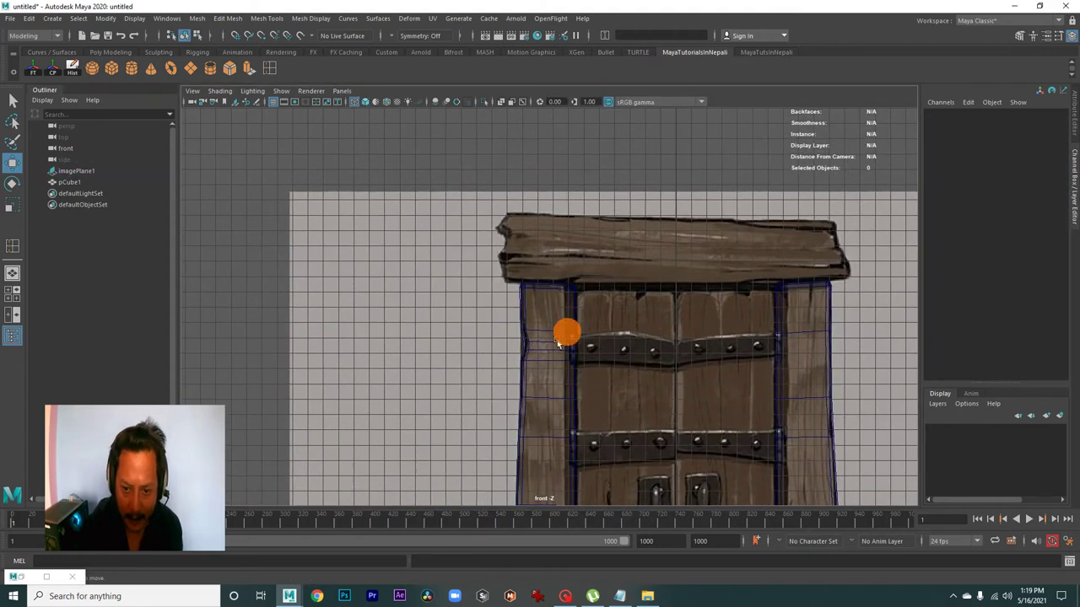
alt+right_drag(665, 244, 647, 249)
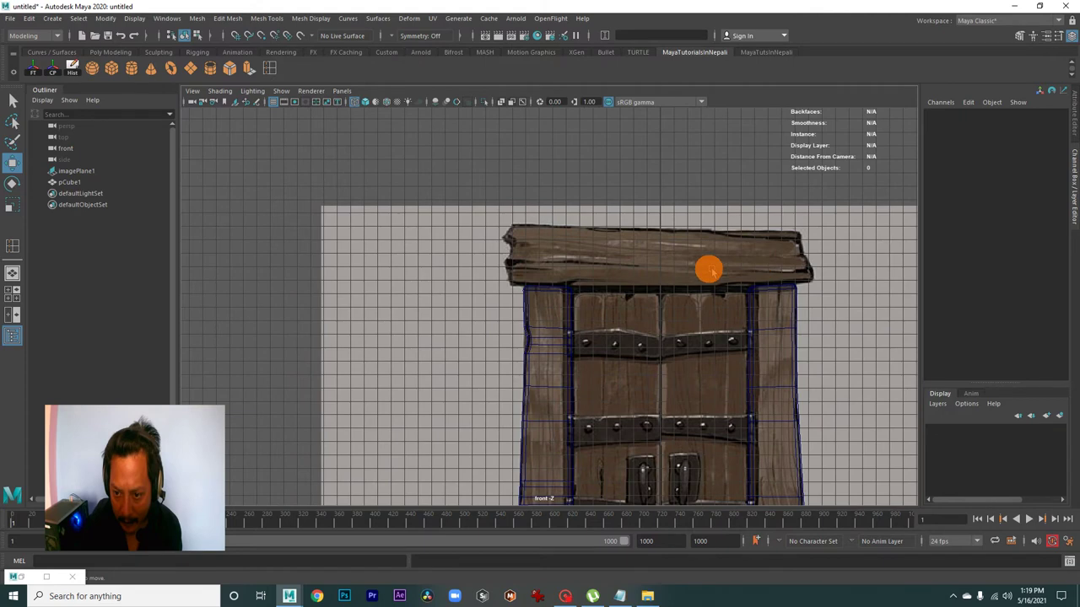
alt+right_drag(711, 270, 462, 311)
mouse_move(614, 392)
alt+right_down()
mouse_move(723, 403)
mouse_move(706, 401)
mouse_move(622, 290)
mouse_move(397, 265)
mouse_move(692, 342)
mouse_move(549, 448)
mouse_move(272, 311)
alt+right_up()
mouse_move(613, 384)
alt+right_down()
mouse_move(548, 326)
mouse_move(543, 268)
alt+right_up()
mouse_move(519, 365)
alt+right_down()
mouse_move(779, 345)
mouse_move(442, 312)
mouse_move(764, 345)
alt+right_up()
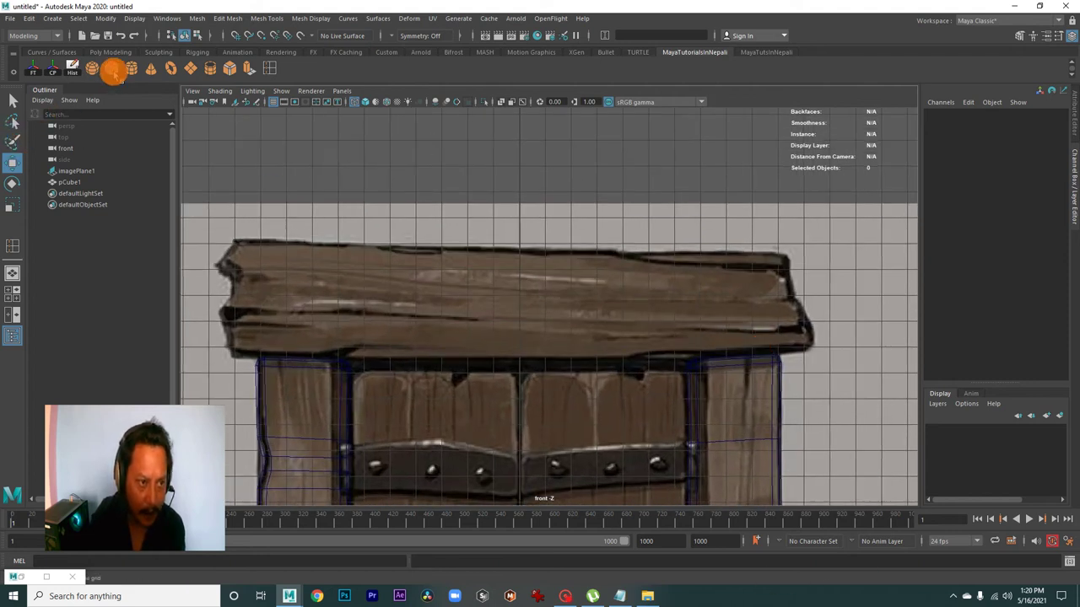
Create a new poly cube and raise it onto the top lintel plank.
alt+right_drag(625, 359, 429, 357)
drag(520, 440, 536, 182)
mouse_move(536, 180)
alt+right_down()
mouse_move(566, 390)
mouse_move(588, 413)
mouse_move(733, 453)
mouse_move(508, 461)
mouse_move(868, 523)
mouse_move(585, 413)
alt+right_up()
drag(586, 412, 573, 327)
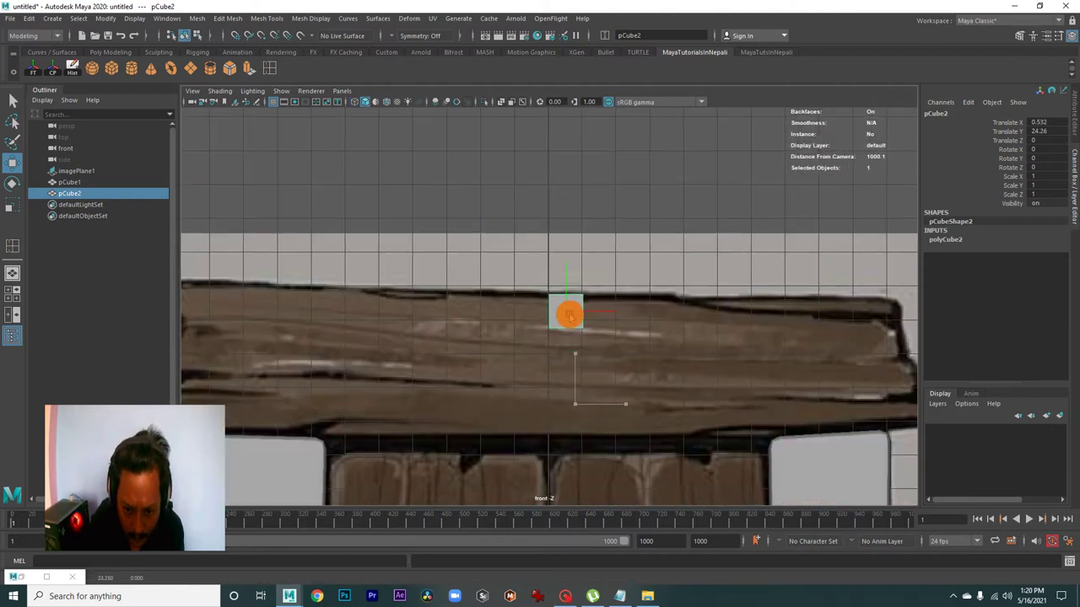
In vertex mode, stretch the cube along the lintel and raise its bottom-right corner to slant it.
alt+right_drag(570, 315, 736, 423)
right_click(572, 315)
click(624, 391)
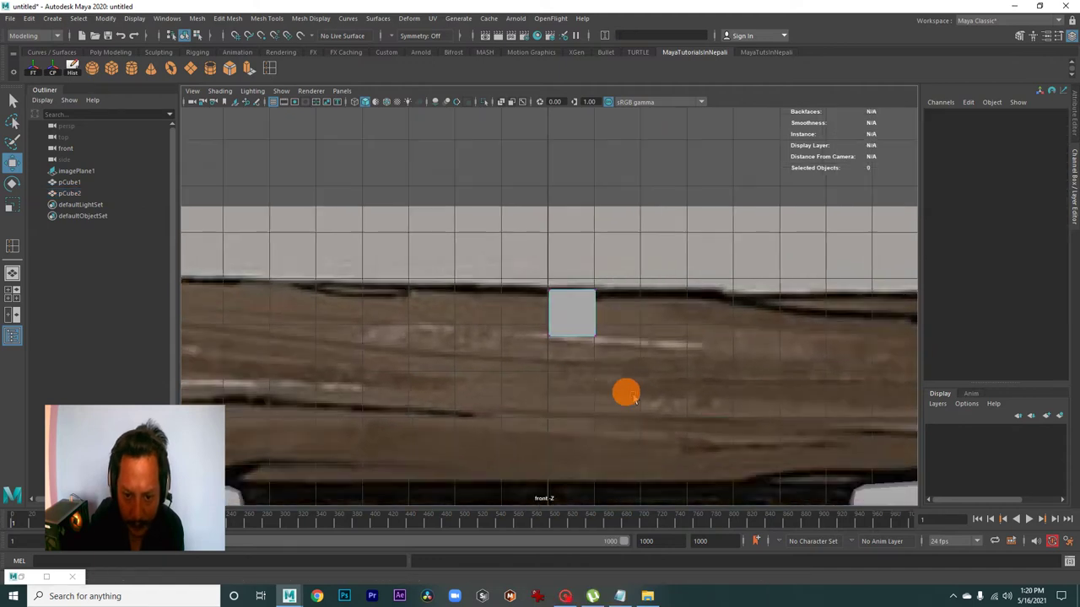
alt+right_drag(624, 390, 654, 313)
mouse_move(564, 285)
mouse_down()
mouse_move(579, 316)
mouse_move(791, 321)
mouse_move(782, 310)
mouse_up()
mouse_move(638, 349)
shift+mouse_down()
mouse_move(667, 310)
mouse_move(664, 408)
shift+mouse_up()
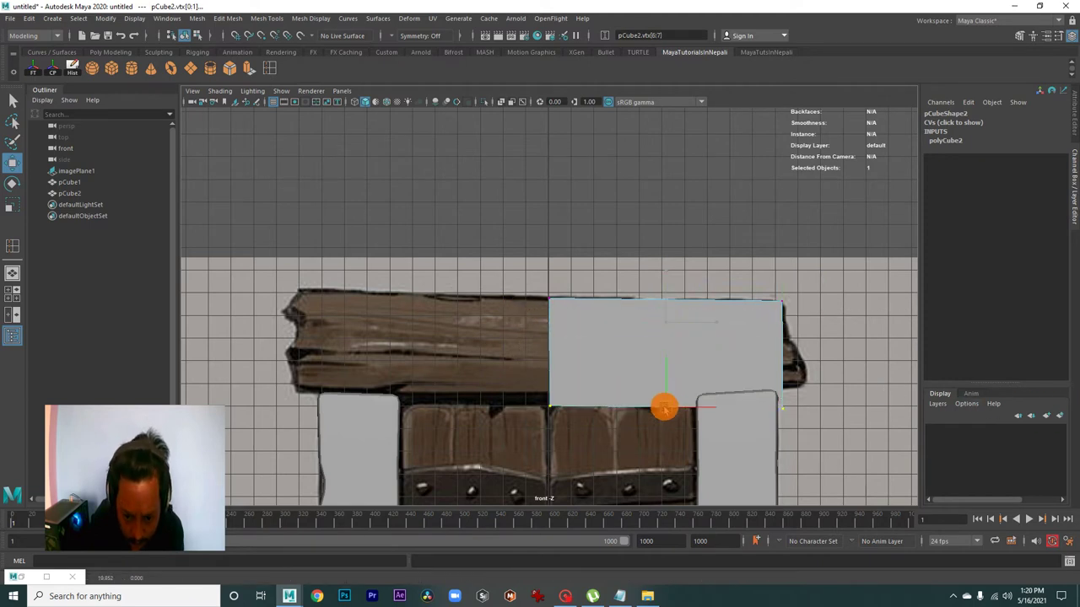
alt+middle_drag(784, 410, 708, 338)
click(721, 349)
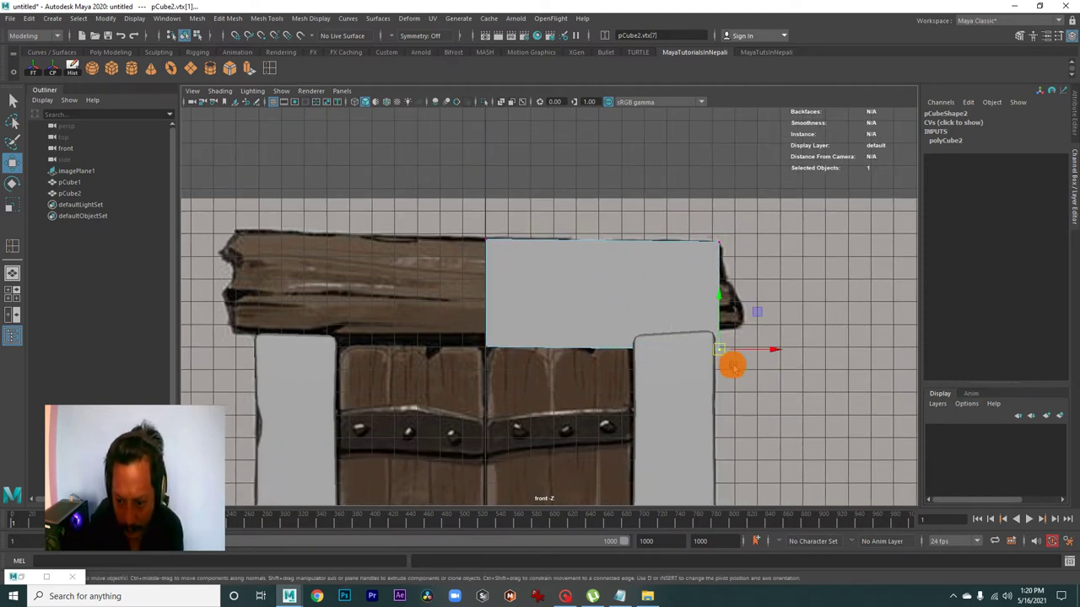
drag(728, 348, 730, 327)
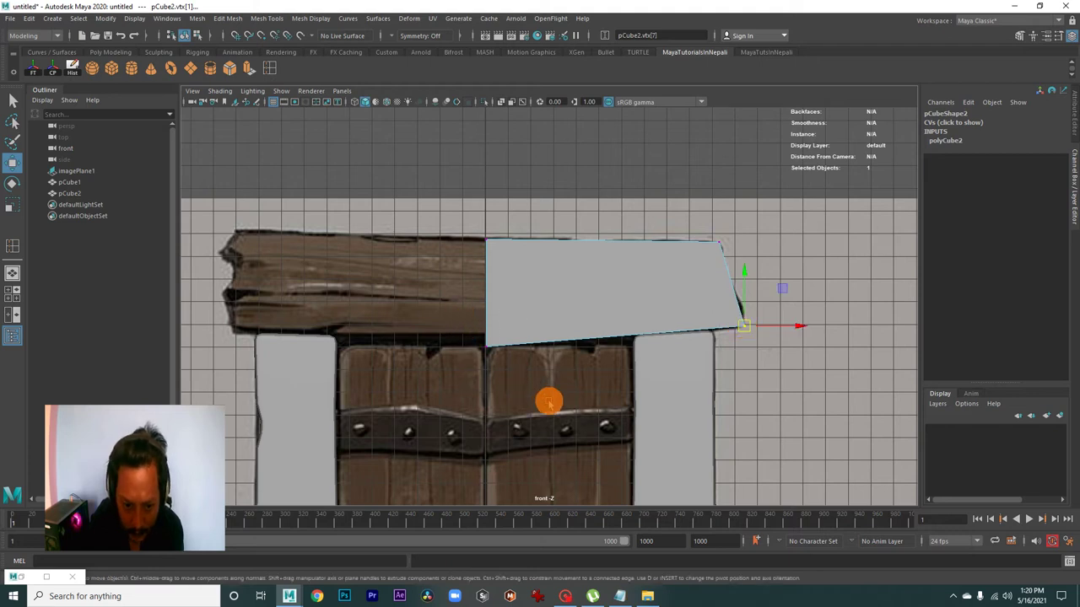
Raise the bottom-left corner to the lintel's underside and pull the right corner out to the tip.
click(487, 346)
scroll(684, 493, up, 5)
drag(432, 388, 428, 364)
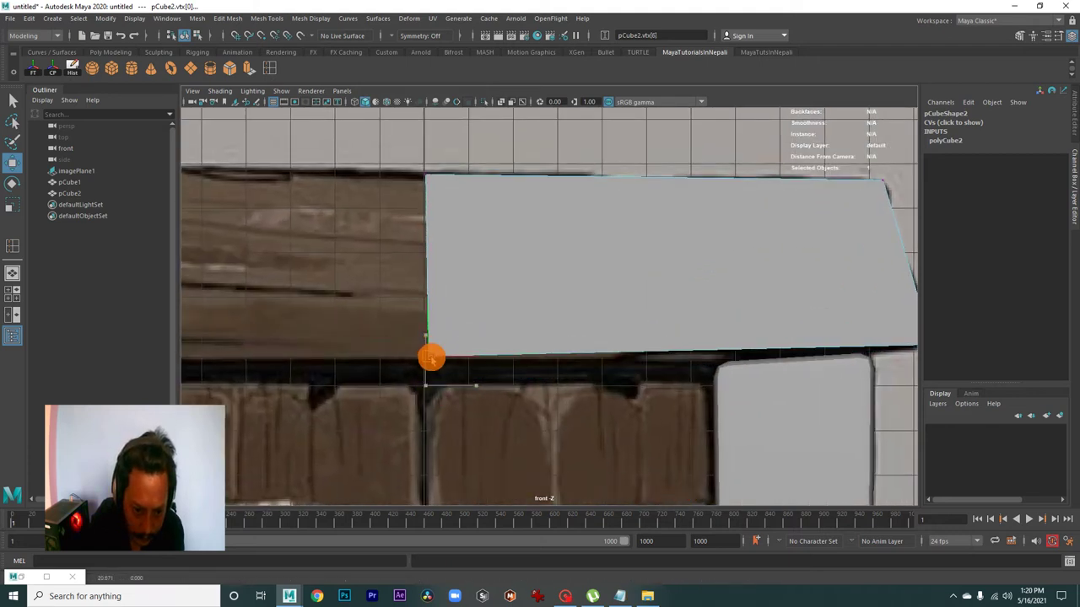
scroll(687, 313, down, 3)
alt+middle_drag(686, 312, 629, 318)
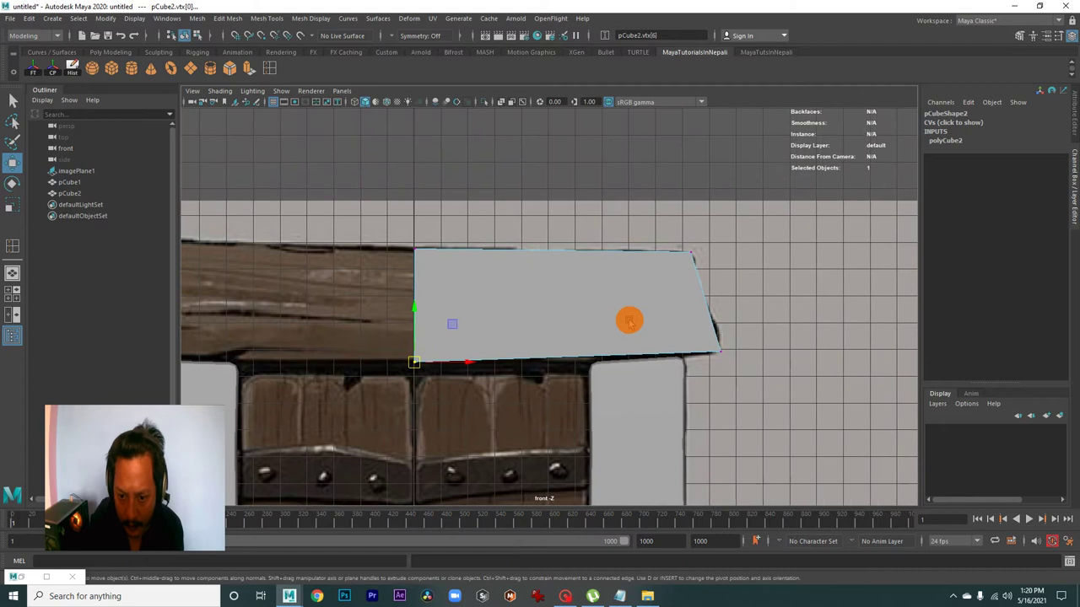
scroll(729, 342, up, 1)
drag(773, 377, 761, 364)
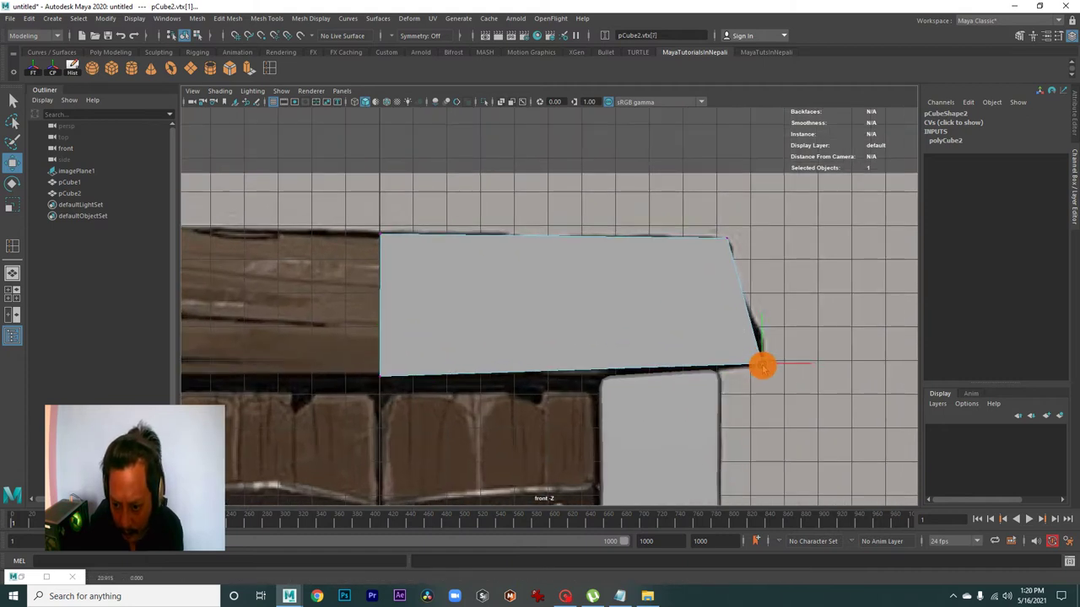
drag(356, 356, 397, 385)
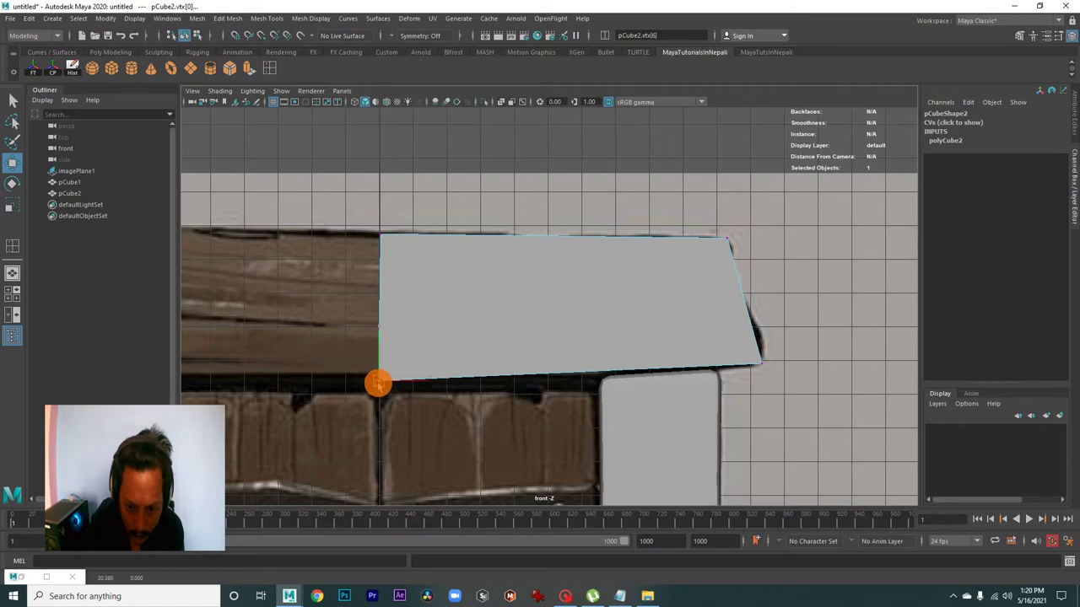
alt+middle_drag(591, 337, 596, 380)
Show the cube as wireframe over the reference and select its top-left corner vertex.
key(4)
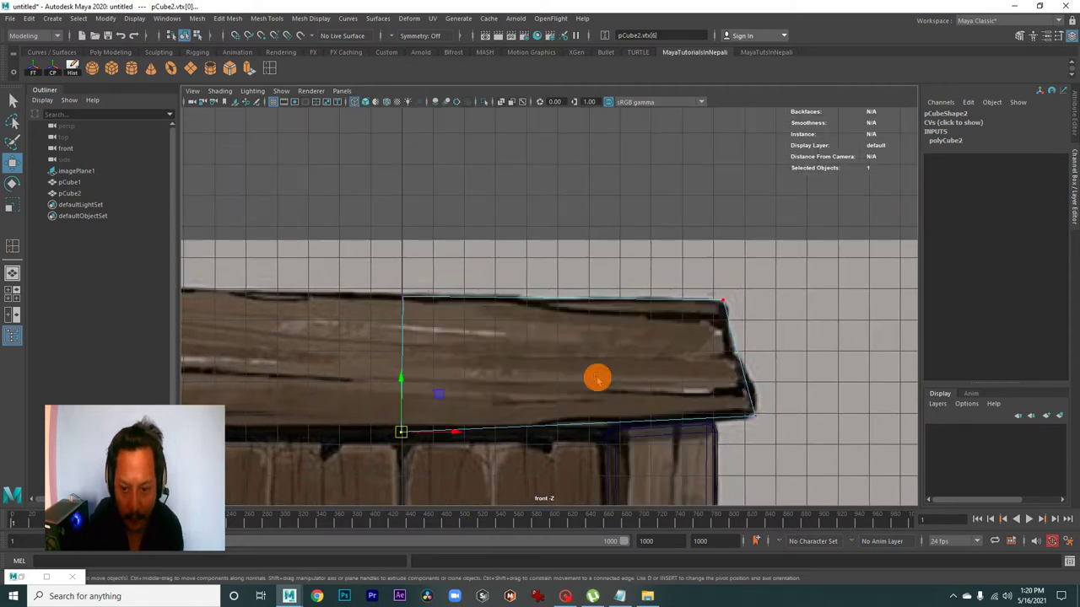
scroll(666, 354, up, 2)
scroll(590, 355, up, 1)
drag(369, 293, 428, 343)
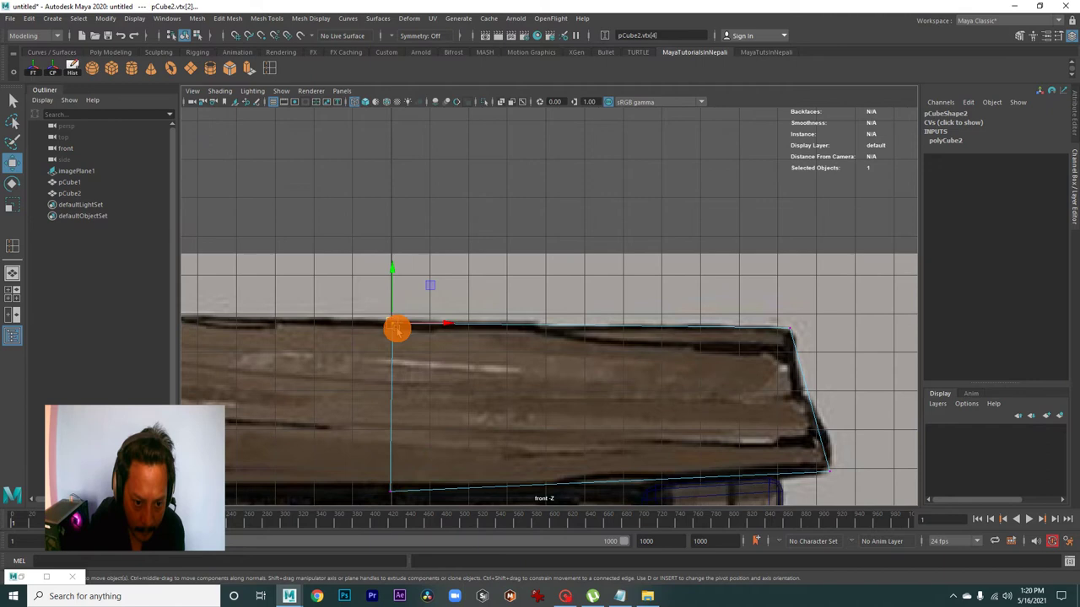
alt+middle_drag(629, 336, 571, 281)
scroll(607, 328, up, 1)
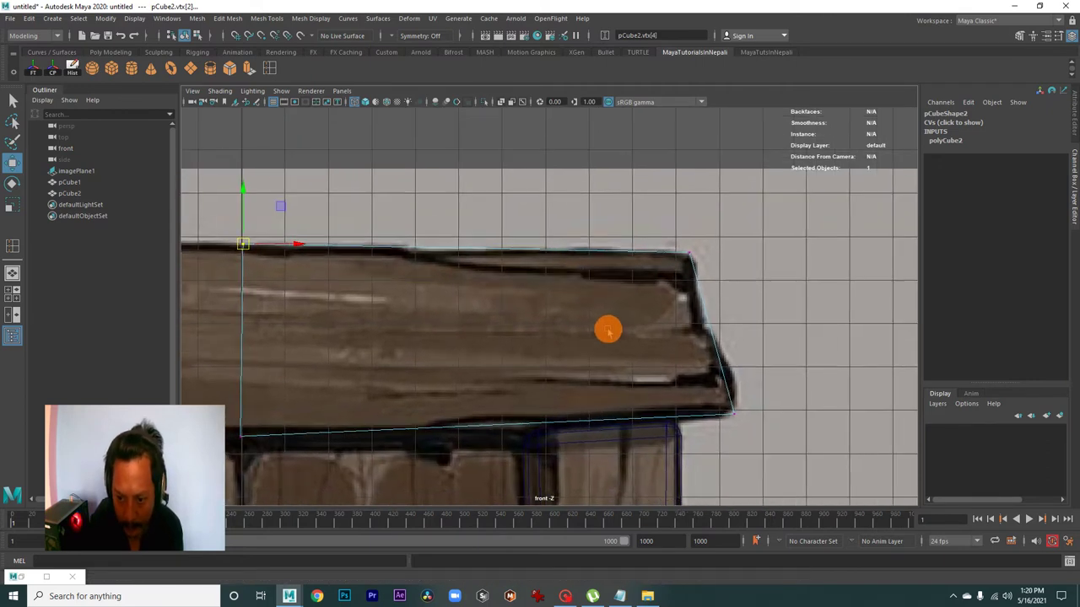
click(272, 67)
Add four horizontal edge loops across the lintel beam.
drag(685, 306, 705, 301)
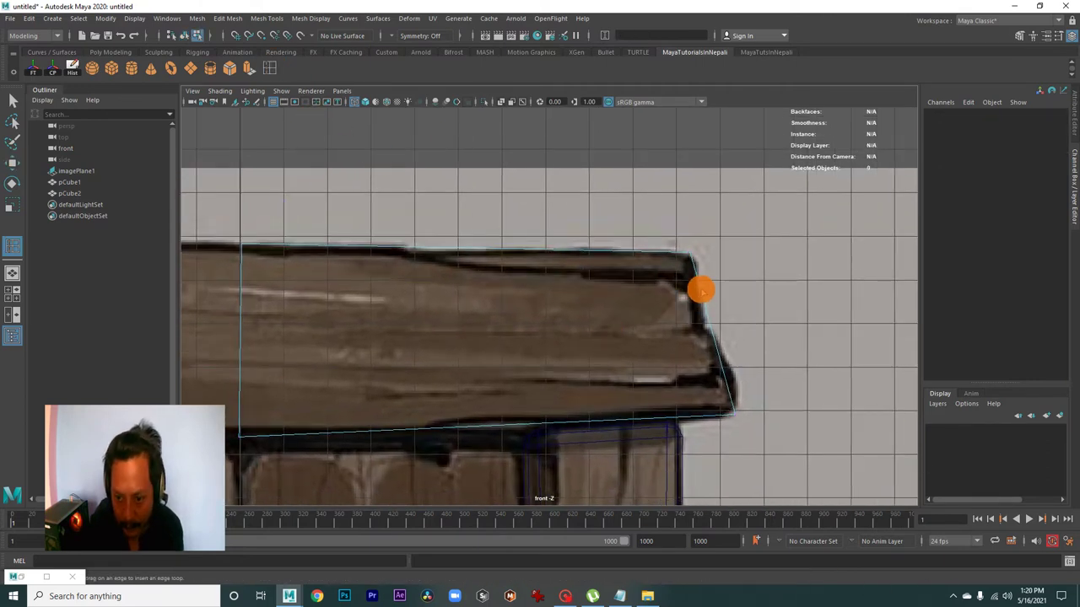
click(709, 313)
click(715, 339)
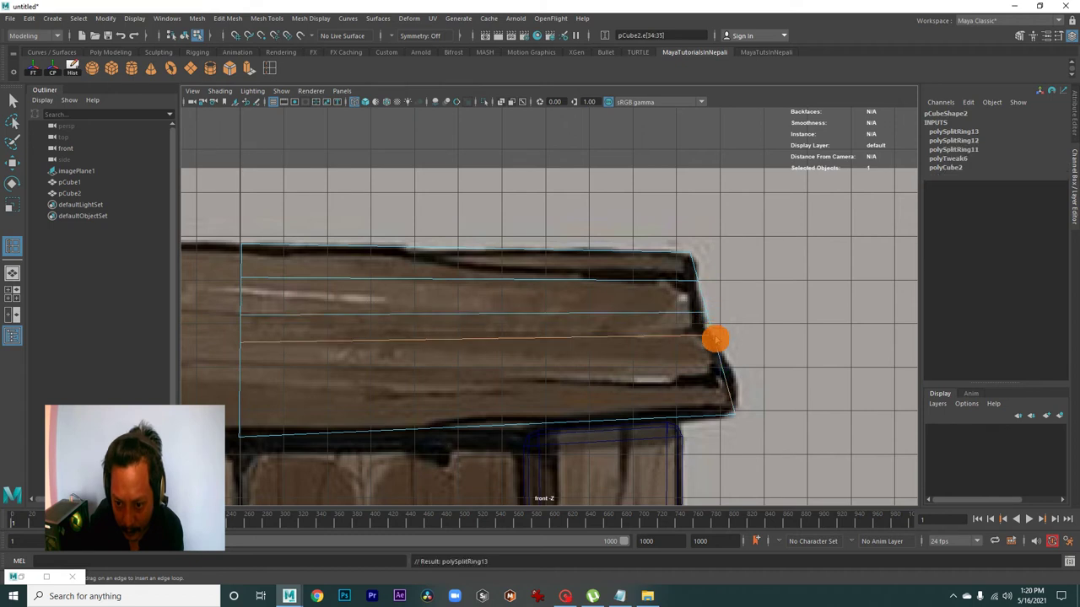
click(720, 359)
scroll(719, 359, down, 2)
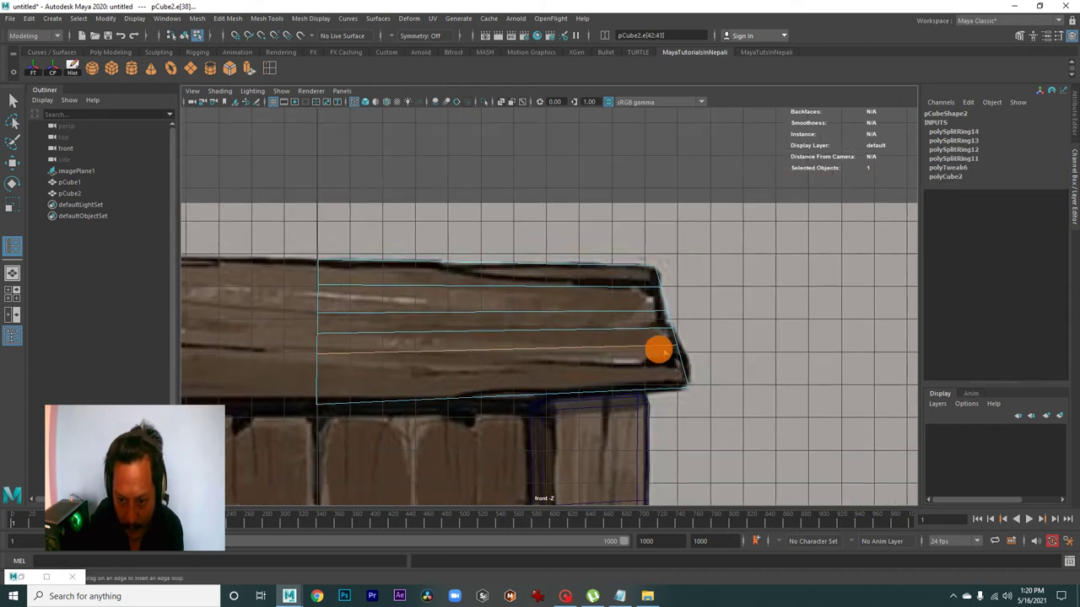
alt+middle_drag(658, 349, 723, 406)
Move the right-end vertices, pulling the lower-right corner inward to follow the reference outline.
key(w)
right_drag(658, 340, 596, 290)
scroll(746, 374, up, 3)
alt+middle_drag(746, 373, 681, 340)
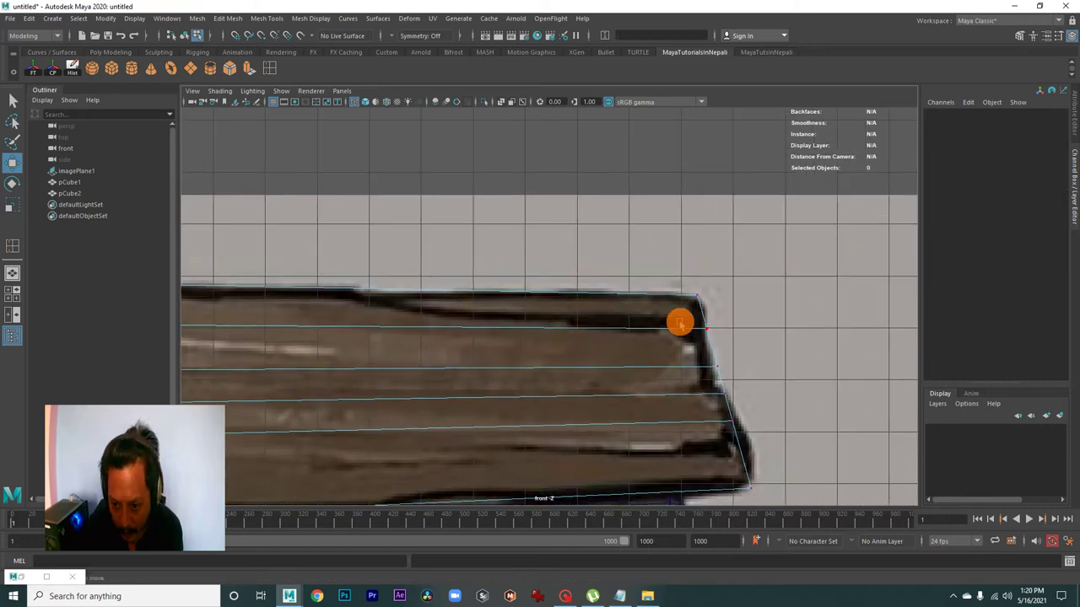
drag(732, 378, 740, 406)
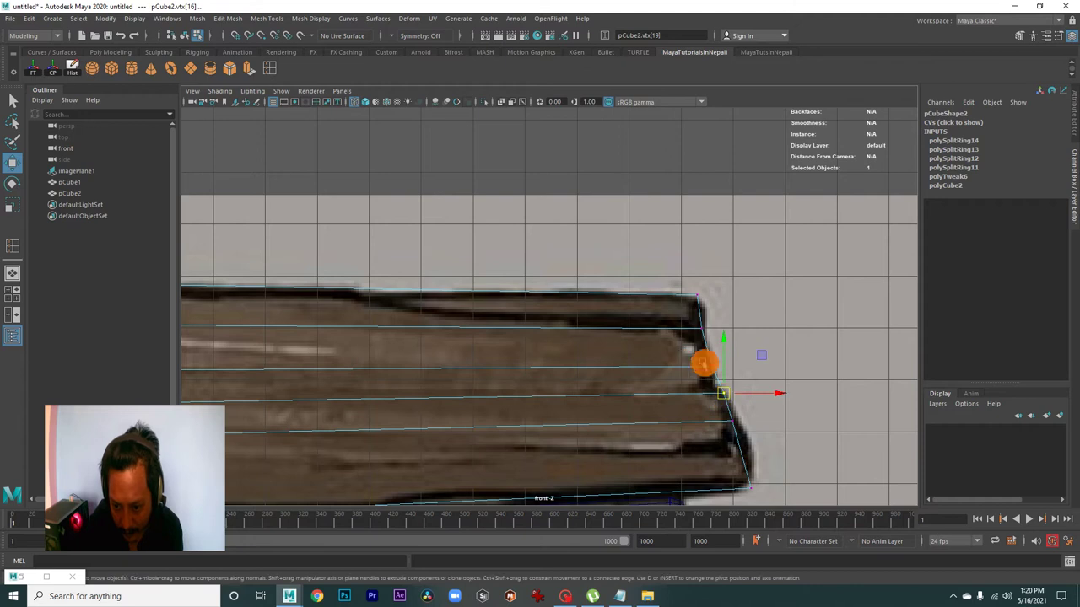
drag(714, 368, 713, 368)
drag(669, 273, 709, 310)
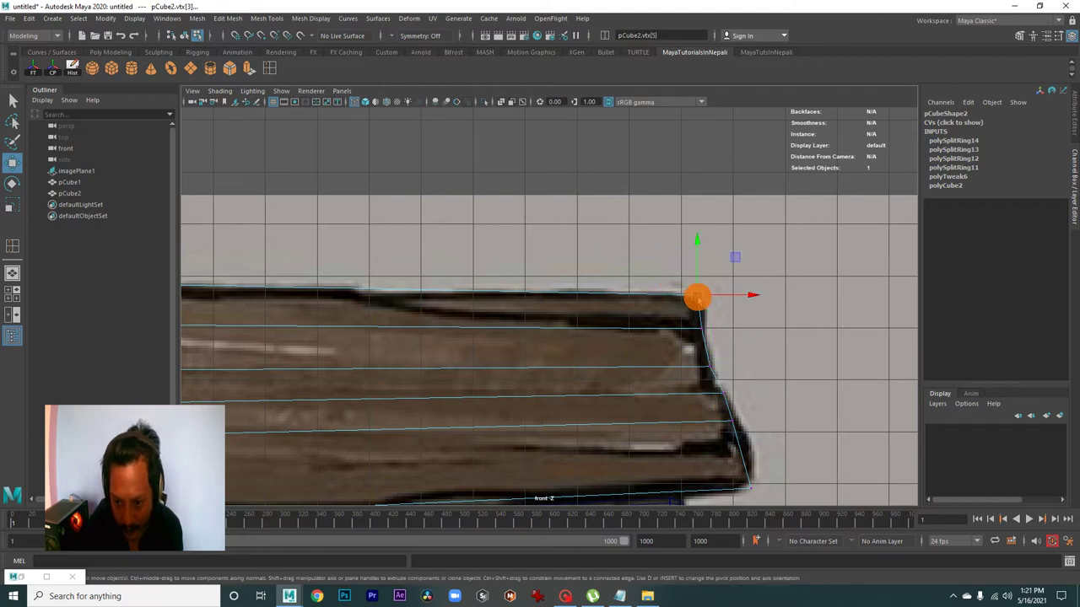
mouse_move(700, 299)
alt+middle_down()
mouse_move(762, 332)
mouse_move(684, 376)
alt+middle_up()
click(731, 401)
drag(731, 401, 715, 398)
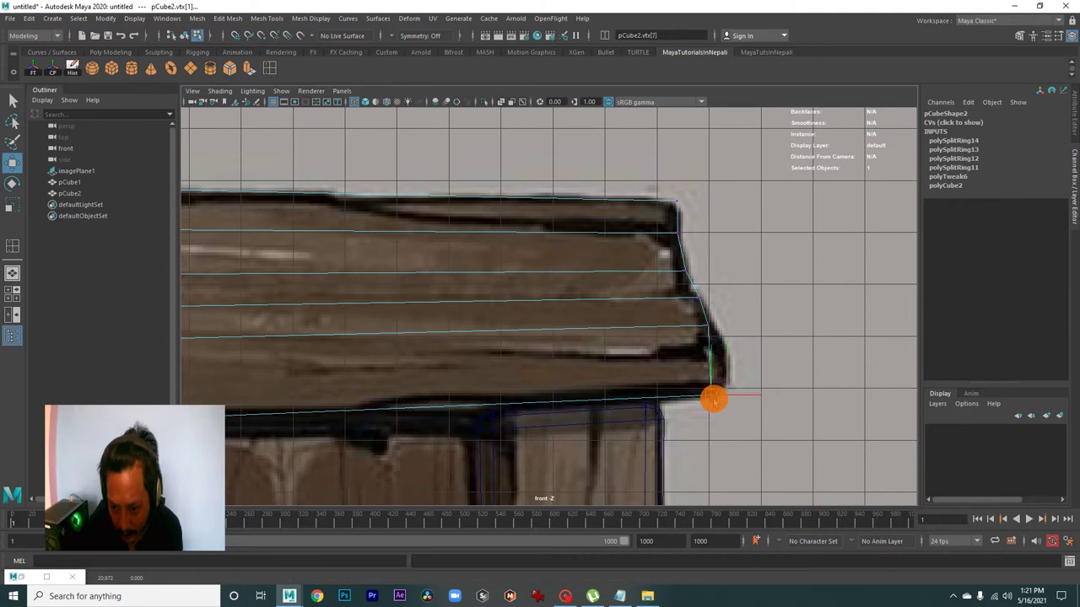
Check the beam in the perspective view and select its right end face.
scroll(713, 400, down, 3)
alt+middle_drag(646, 330, 684, 379)
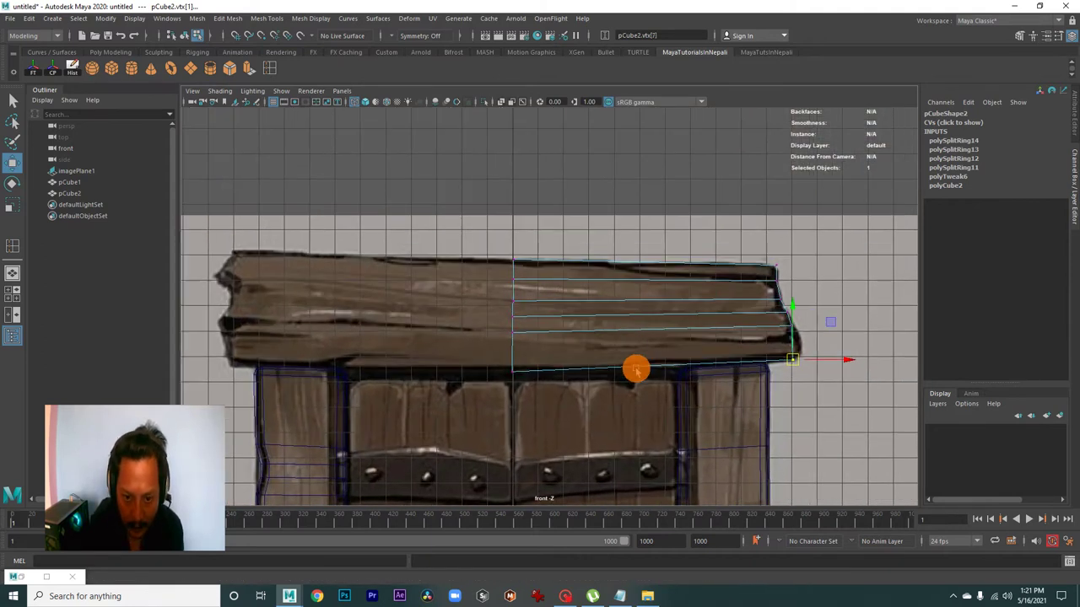
scroll(636, 368, up, 2)
scroll(711, 414, up, 1)
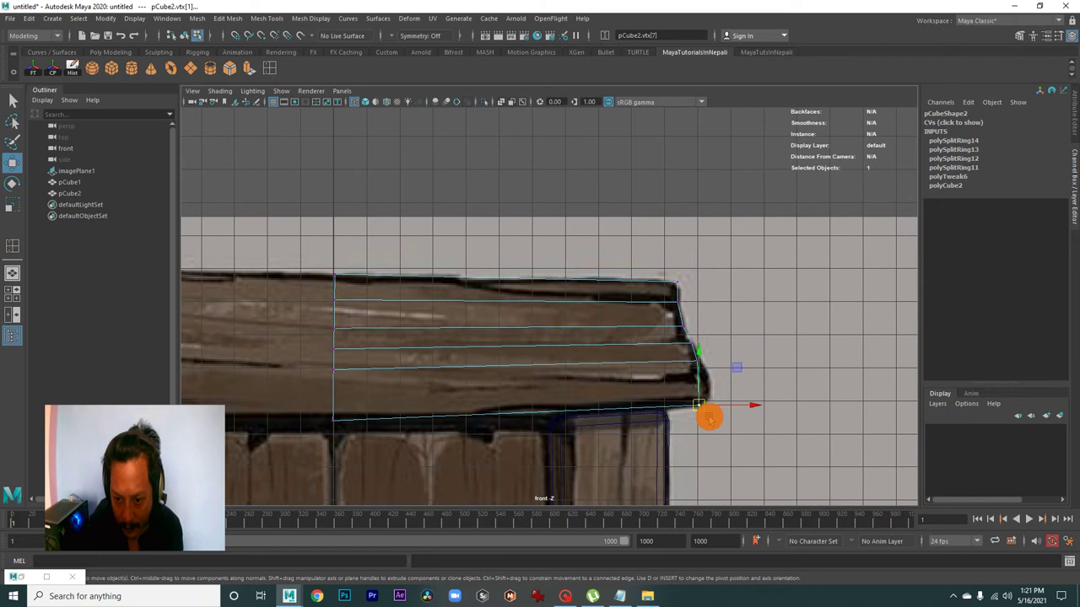
key(space)
alt+drag(513, 292, 518, 316)
key(f)
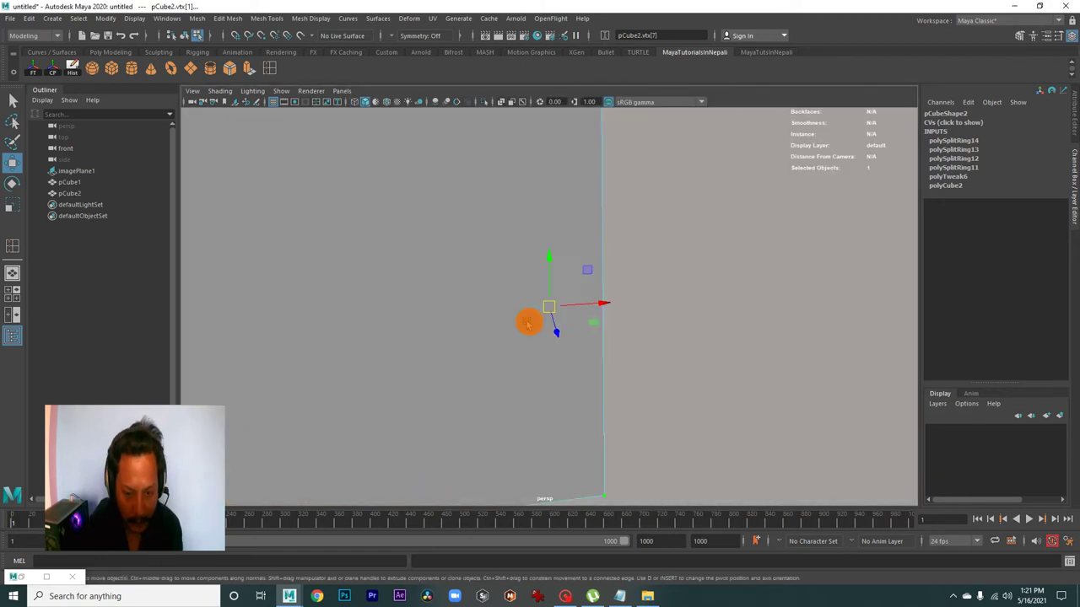
mouse_move(245, 226)
alt+mouse_down()
mouse_move(501, 326)
mouse_move(465, 326)
mouse_move(559, 311)
alt+mouse_up()
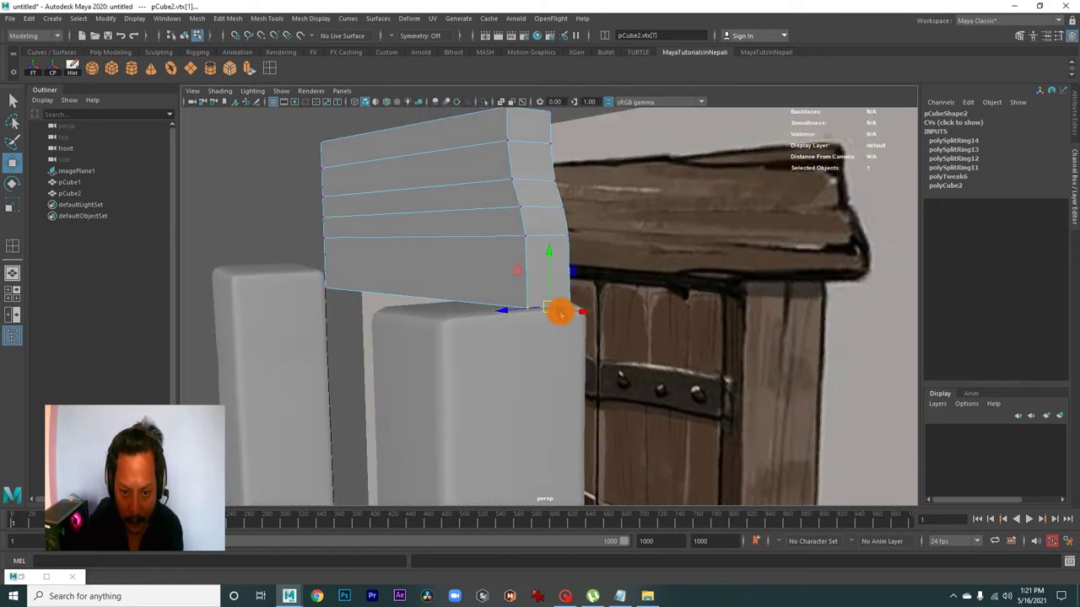
right_drag(542, 215, 548, 246)
click(550, 254)
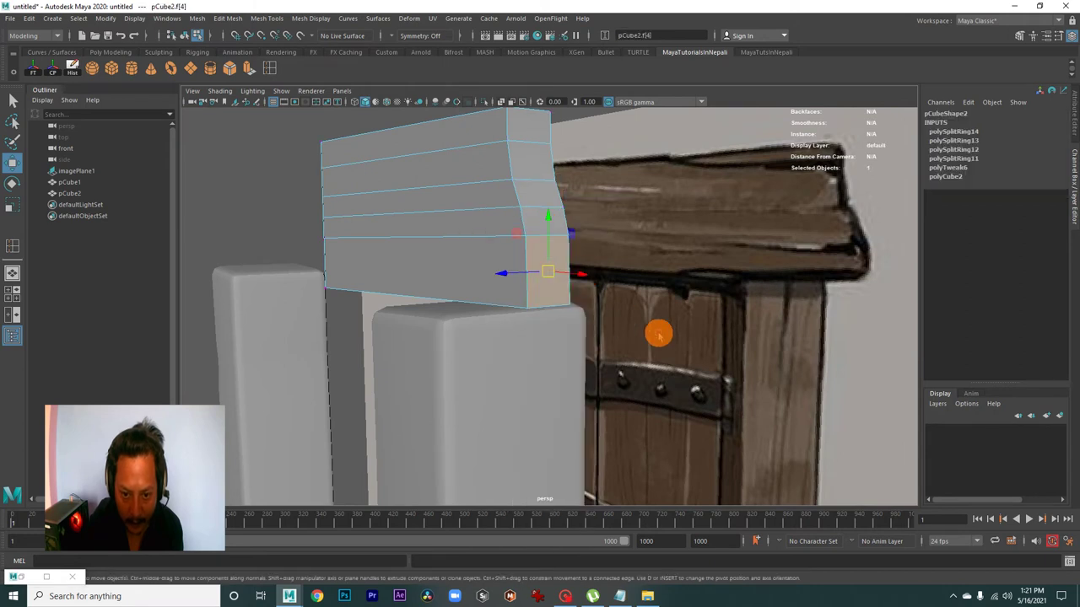
key(space)
key(space)
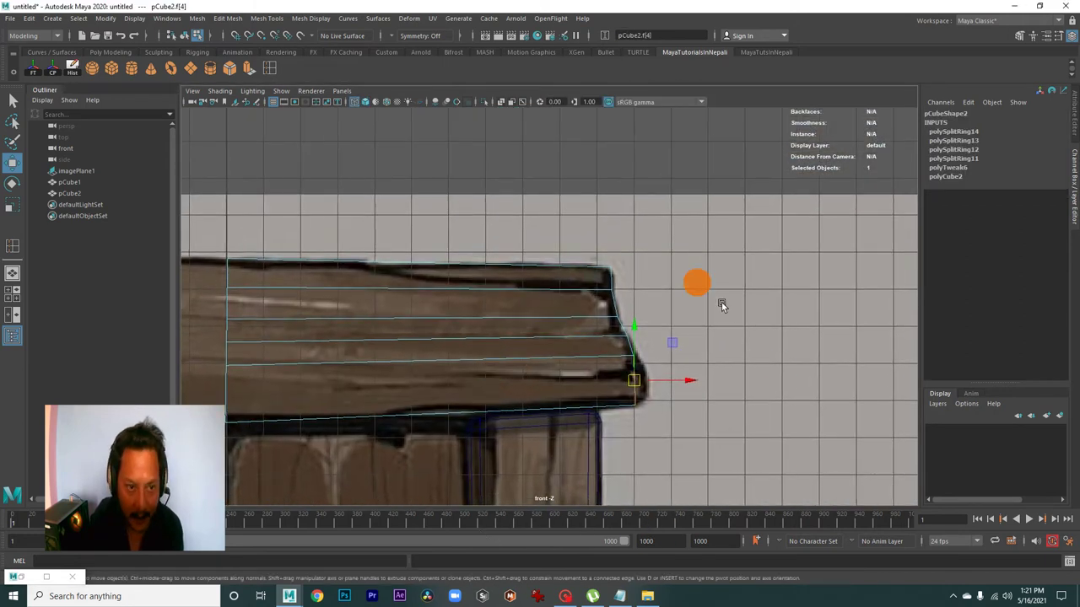
Extrude the beam's right end face, pushing it slightly outward.
click(243, 75)
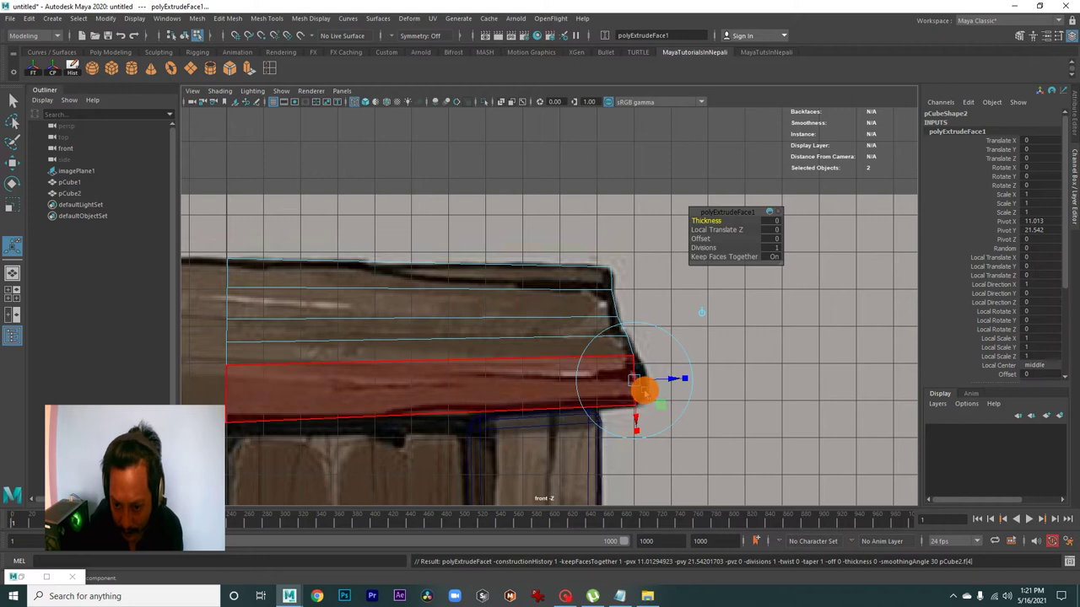
drag(661, 385, 669, 380)
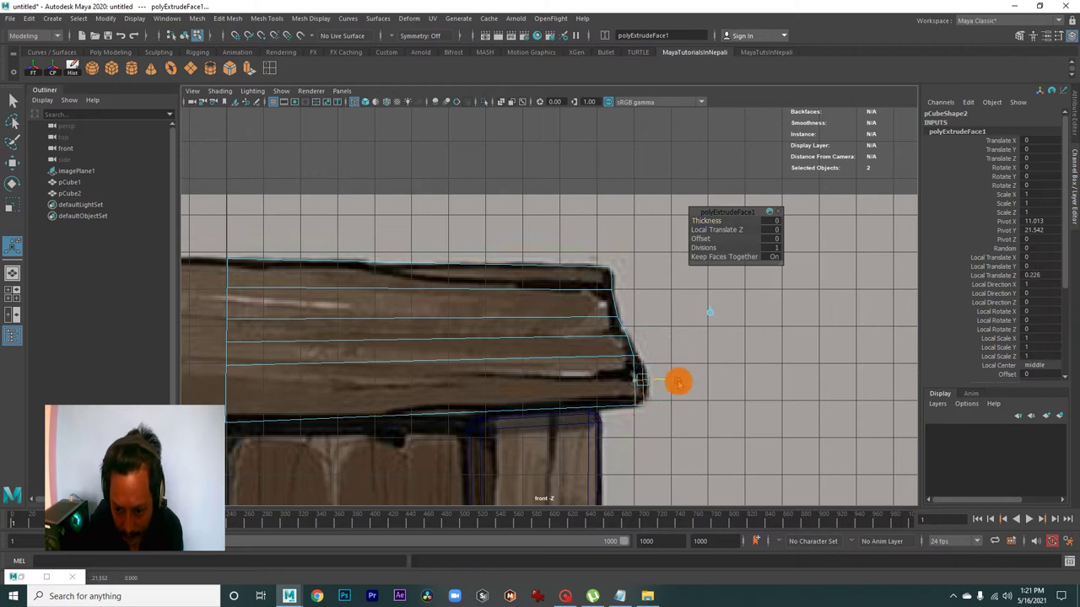
key(w)
Pull the extruded tip's corner vertices down and right to form the beveled lip.
right_click(631, 361)
mouse_move(625, 358)
right_down()
mouse_move(583, 321)
mouse_move(762, 427)
mouse_move(622, 348)
mouse_move(650, 344)
right_up()
drag(650, 344, 680, 374)
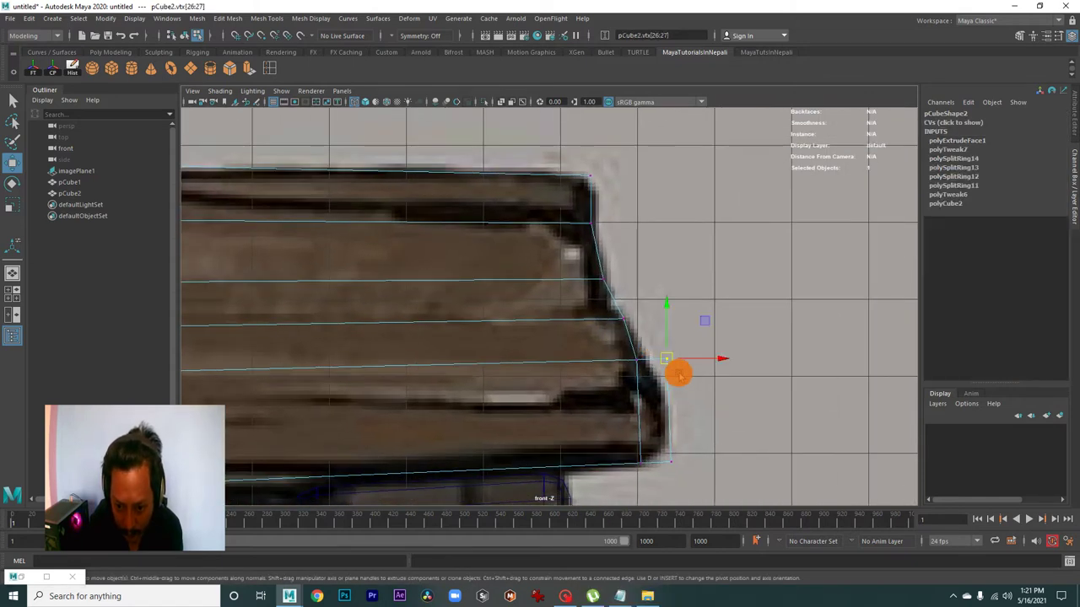
alt+middle_drag(653, 459, 595, 398)
mouse_move(595, 397)
mouse_down()
mouse_move(646, 436)
mouse_move(675, 416)
mouse_up()
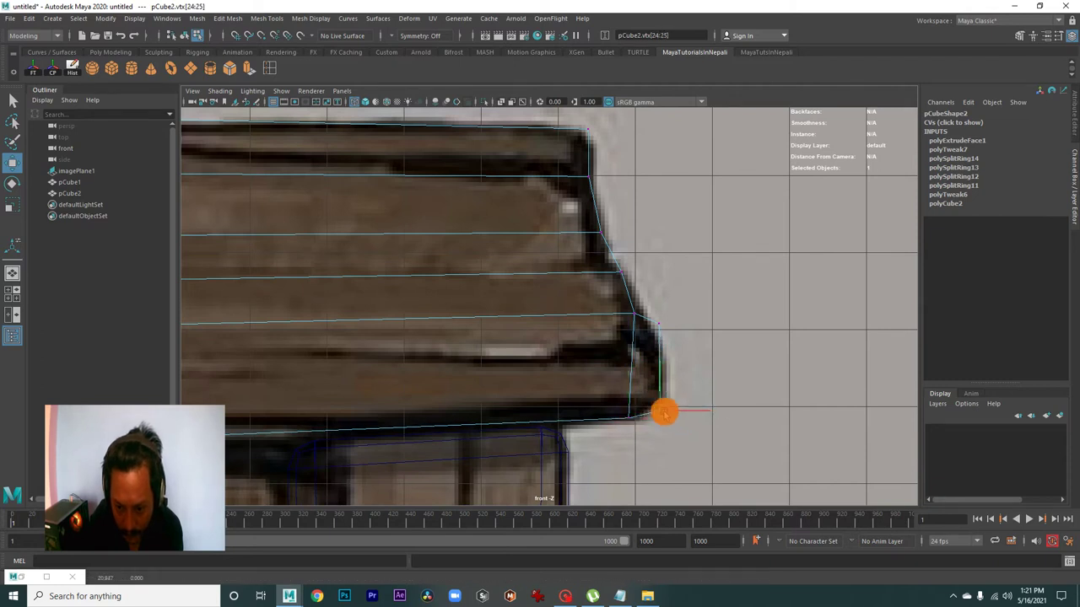
alt+middle_drag(667, 413, 664, 420)
drag(659, 334, 662, 343)
drag(675, 427, 663, 420)
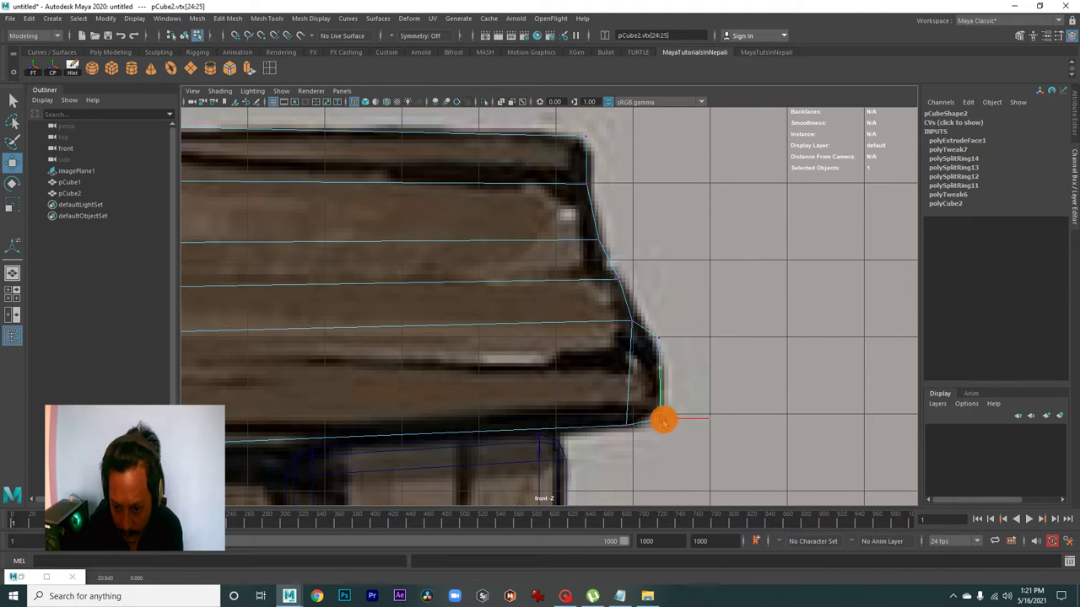
scroll(664, 419, down, 5)
alt+middle_drag(646, 361, 735, 414)
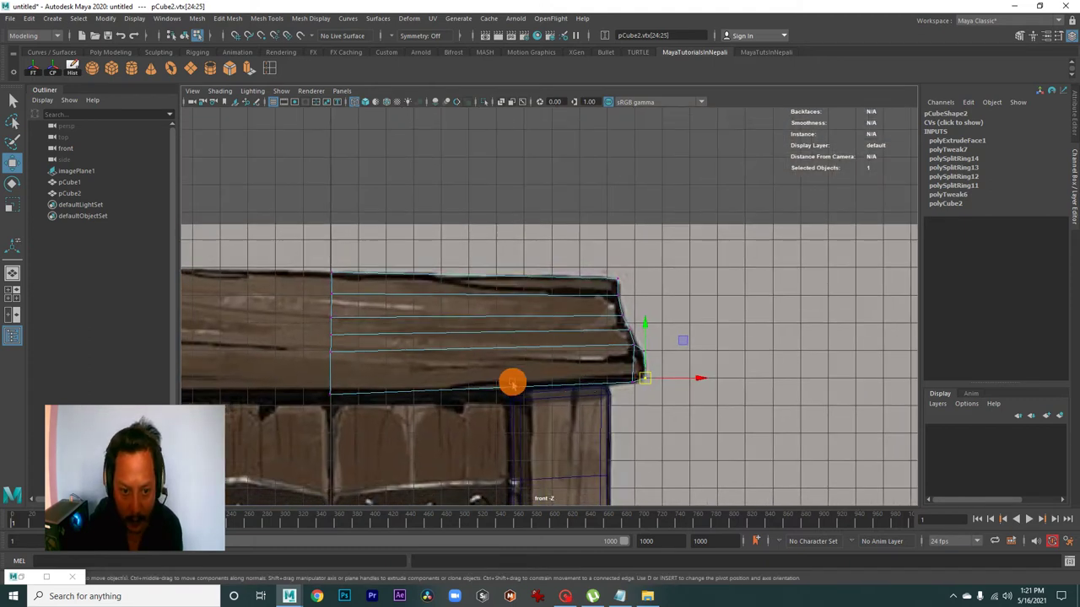
scroll(498, 374, up, 1)
alt+middle_drag(498, 373, 595, 331)
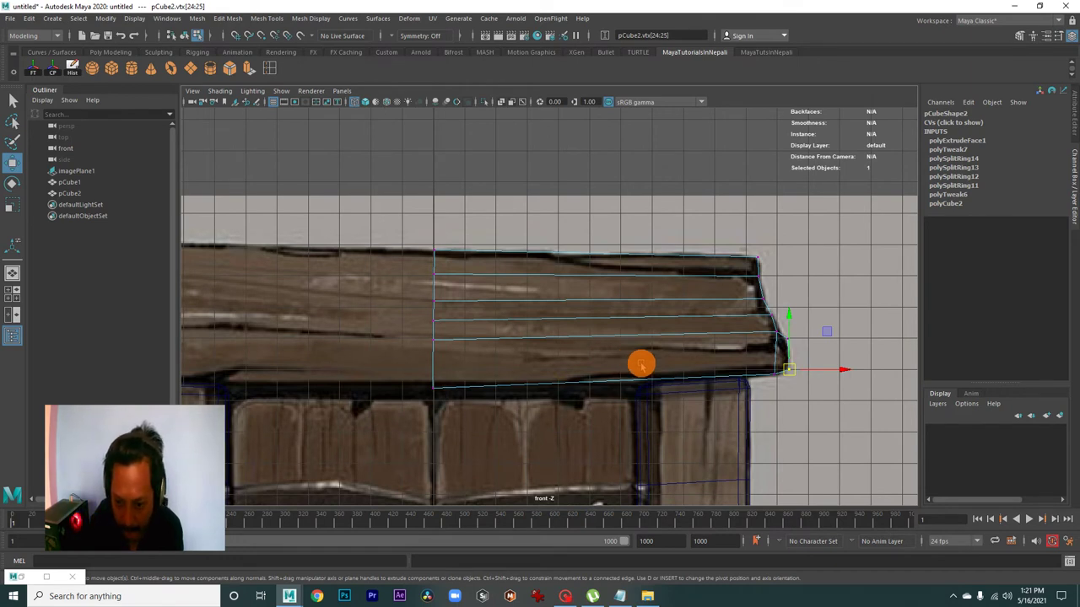
scroll(683, 338, down, 1)
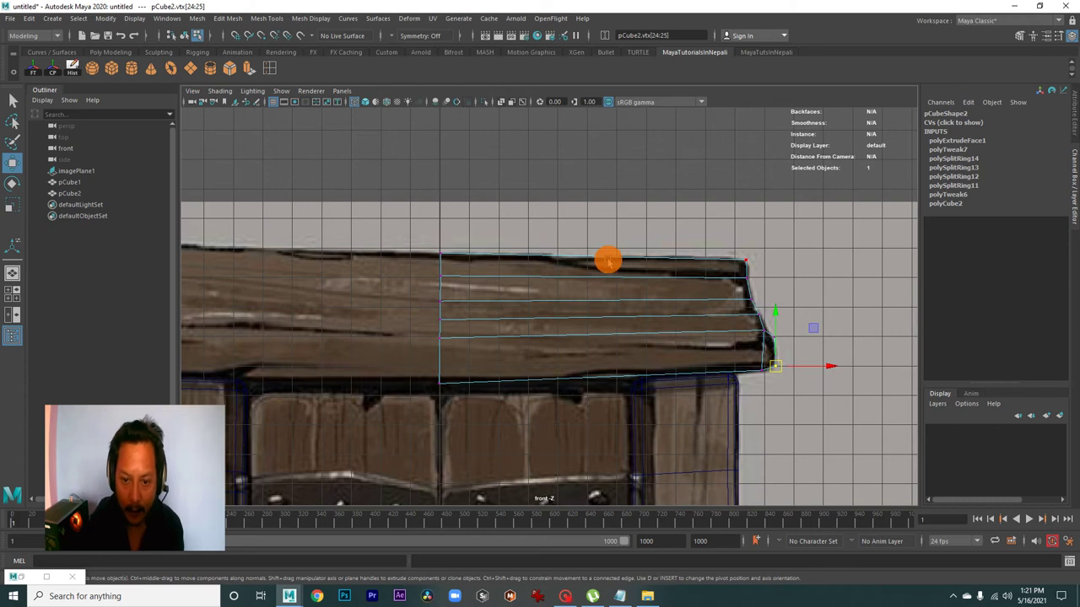
Return to object mode and select the whole top beam.
right_click(609, 262)
click(631, 264)
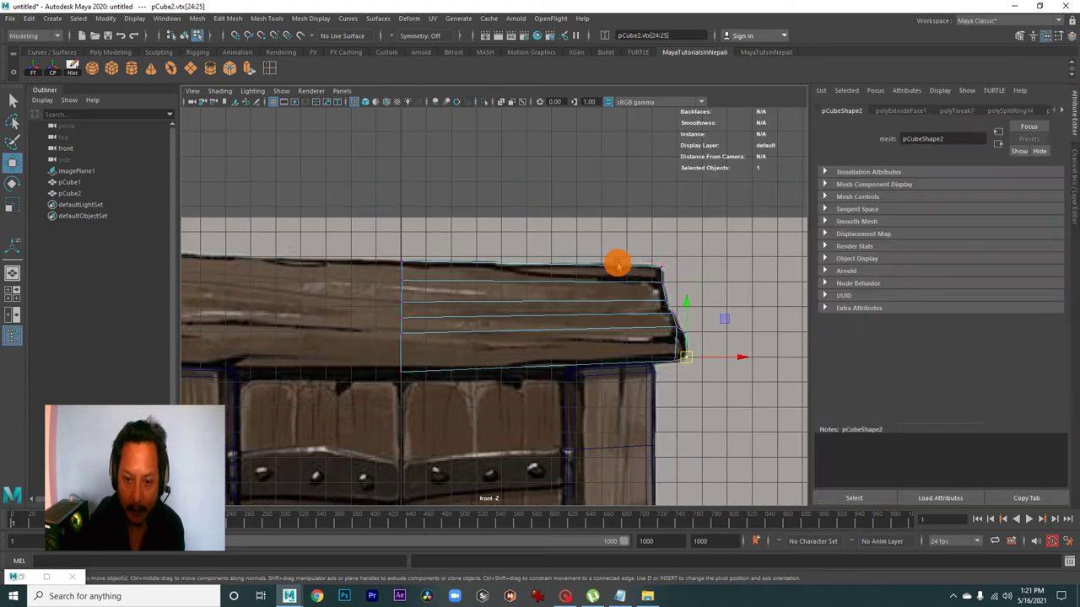
right_click(617, 266)
click(584, 267)
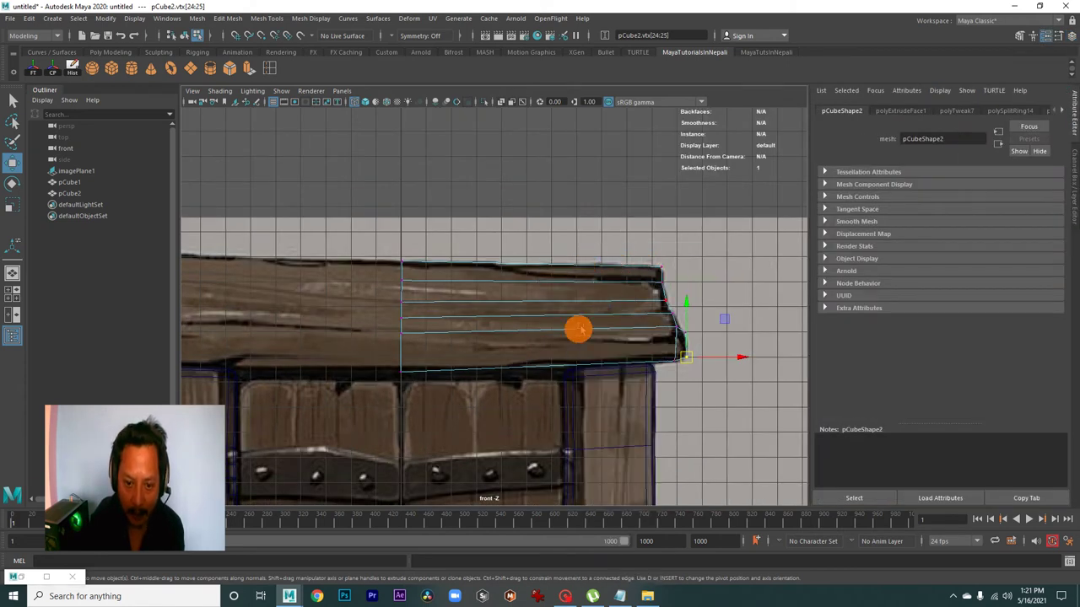
right_click(644, 267)
click(694, 251)
click(679, 313)
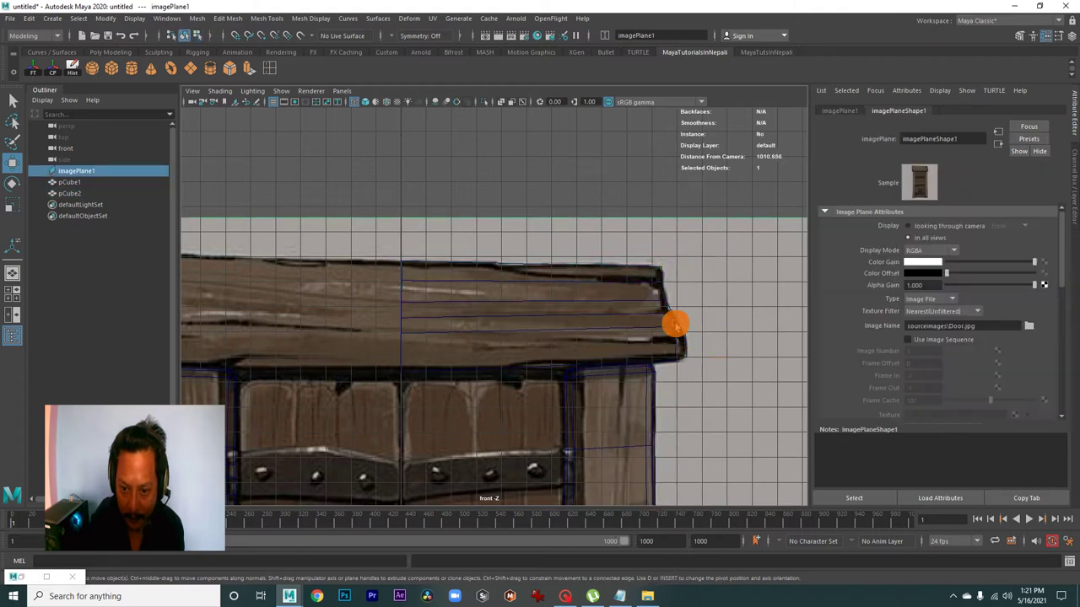
click(643, 333)
scroll(641, 335, down, 1)
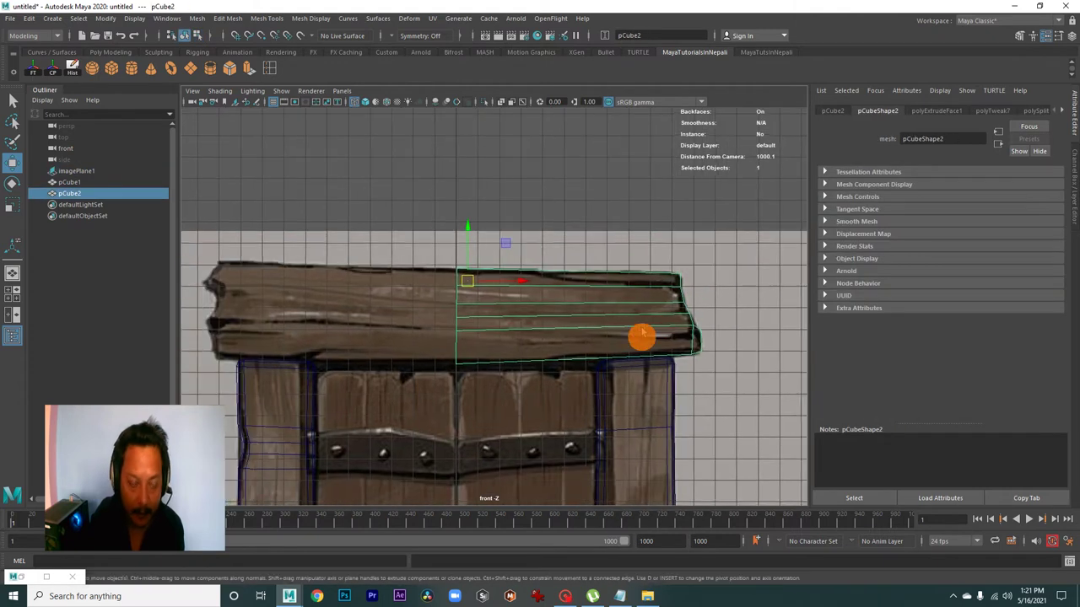
click(196, 18)
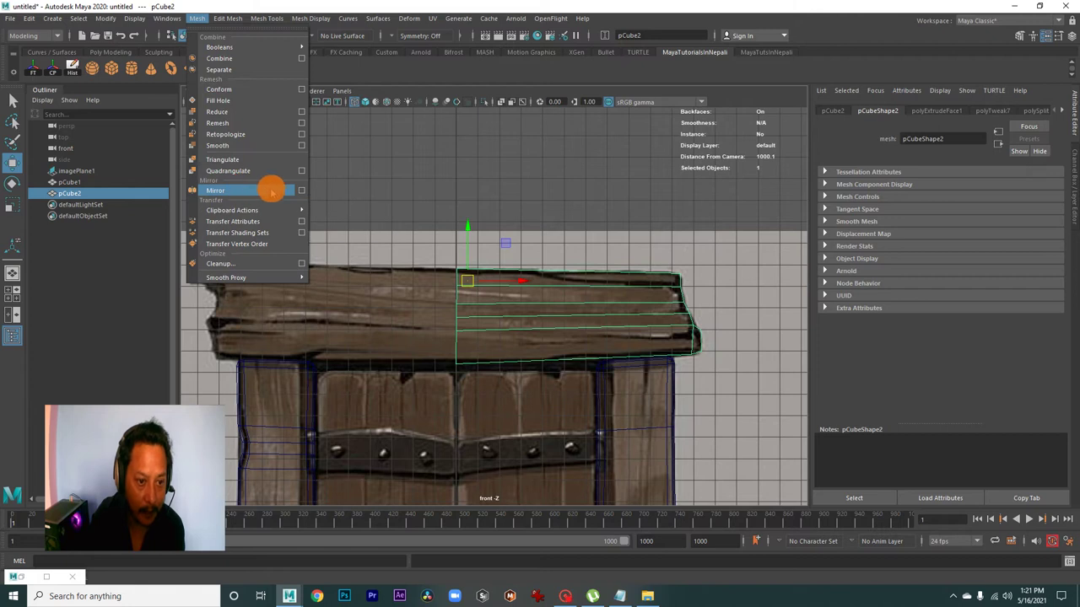
click(302, 190)
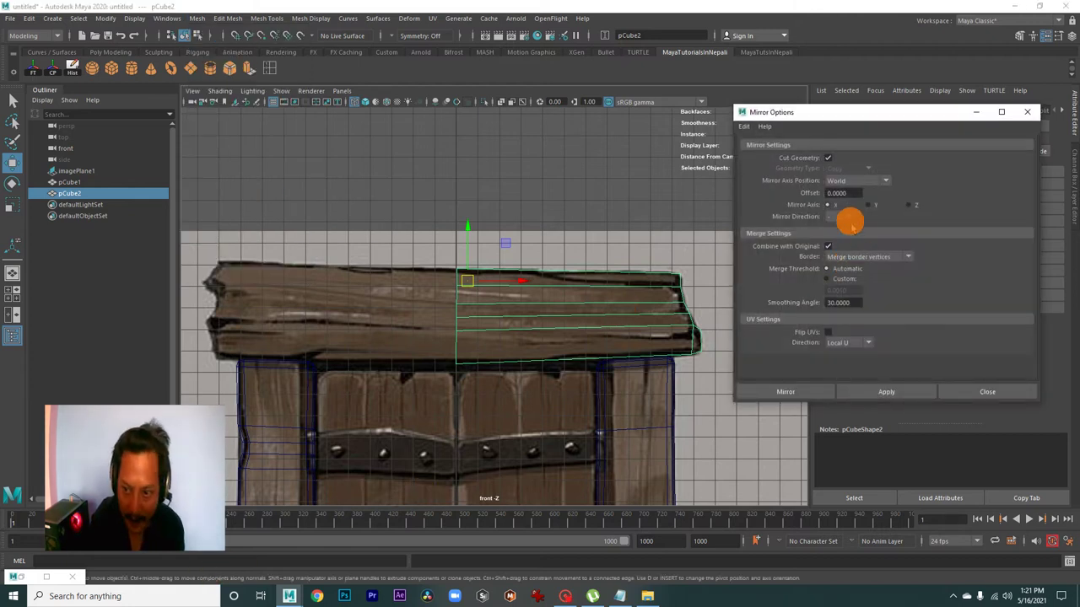
click(784, 391)
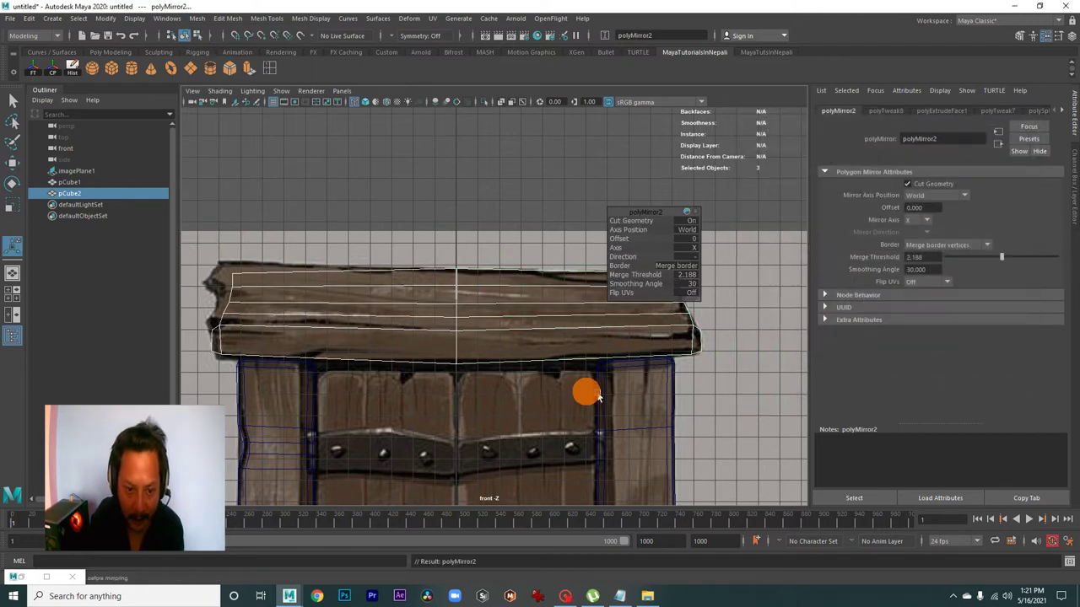
scroll(586, 385, up, 5)
scroll(569, 359, up, 5)
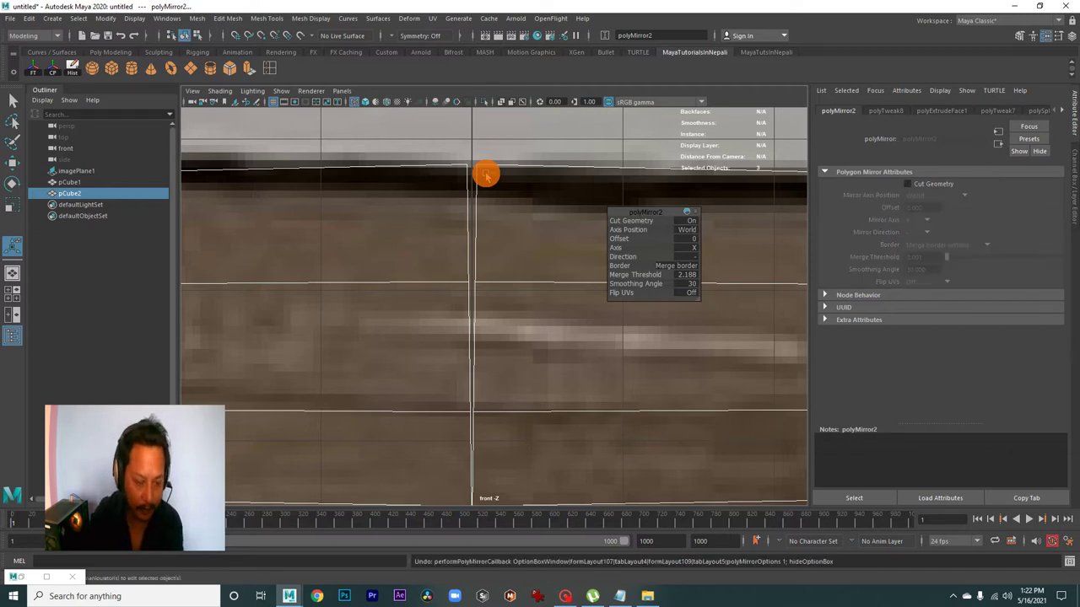
Select the beam's inner column of vertices and scale them to straighten the inner edge.
click(486, 175)
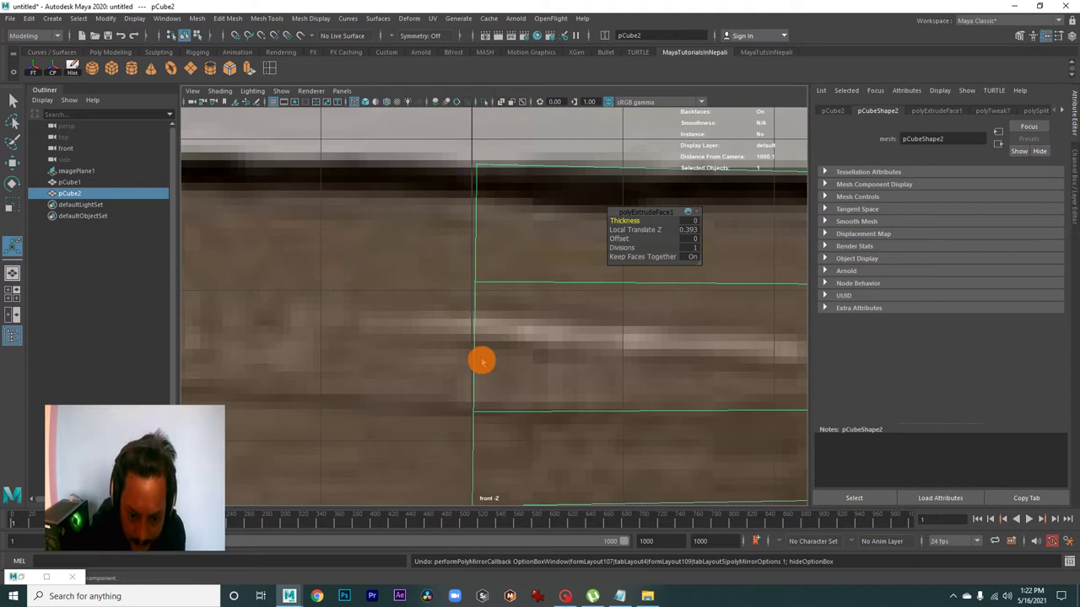
scroll(491, 386, down, 3)
scroll(470, 359, down, 3)
scroll(511, 349, down, 2)
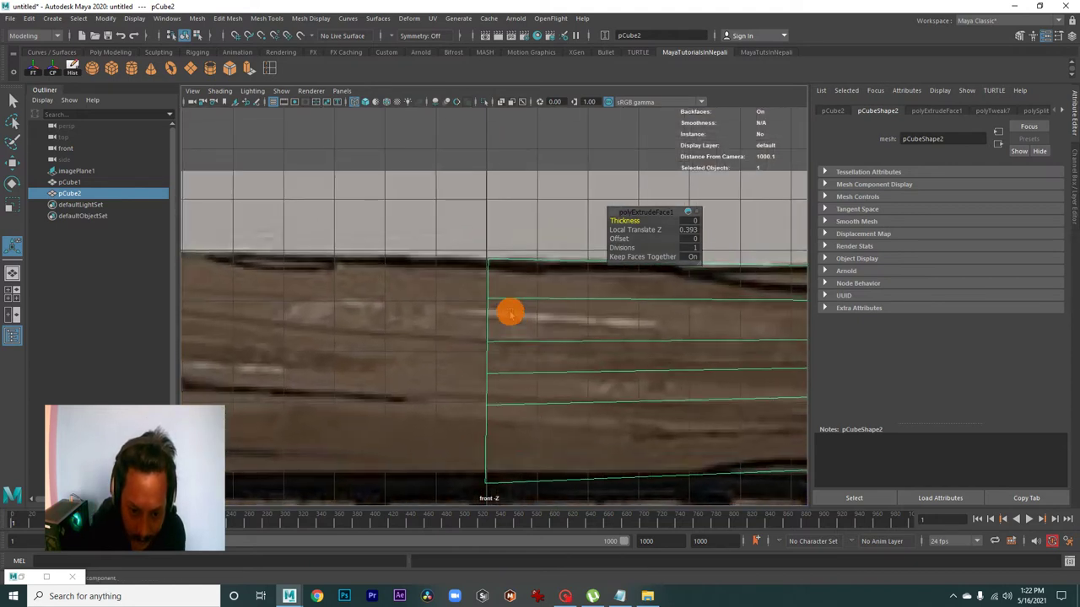
right_drag(506, 297, 447, 285)
drag(434, 220, 509, 506)
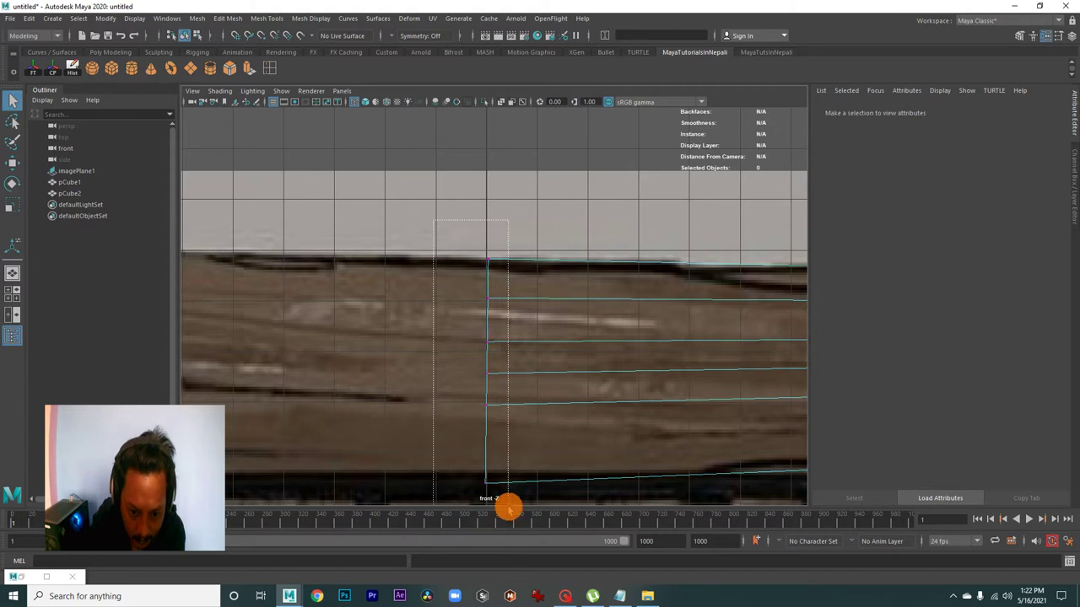
scroll(579, 460, up, 1)
scroll(579, 460, up, 2)
key(r)
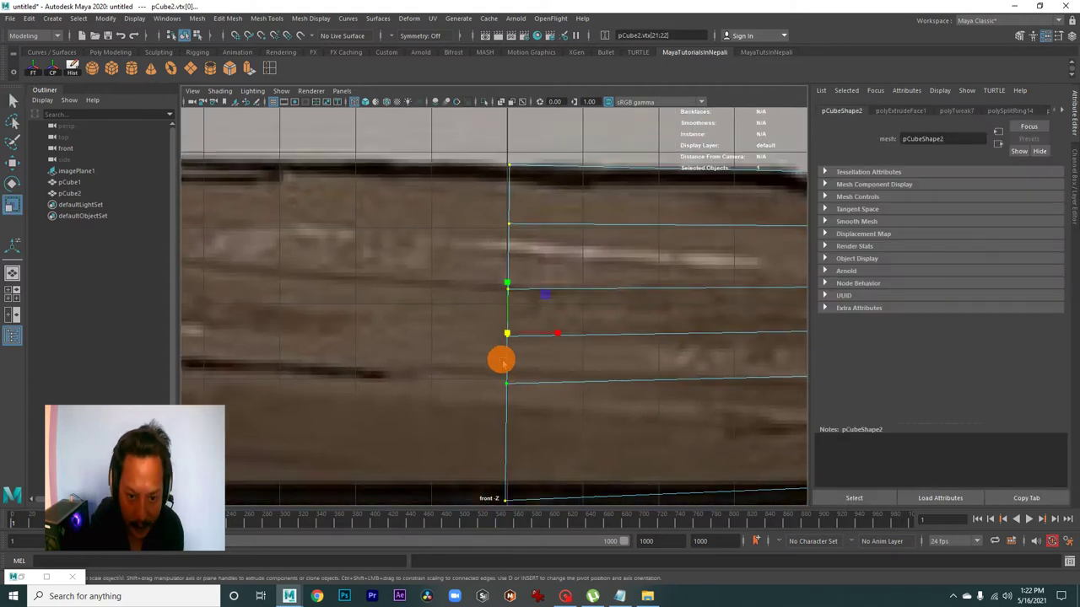
scroll(502, 360, up, 2)
mouse_move(577, 372)
mouse_down()
mouse_move(528, 366)
mouse_move(560, 371)
mouse_up()
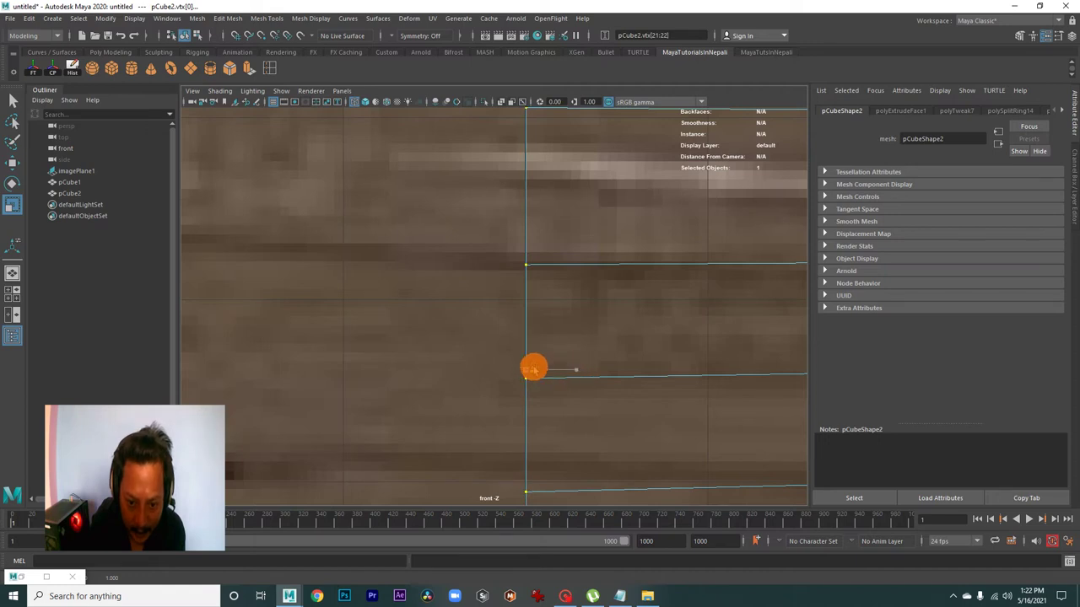
Move the inner edge loop with snapping so it sits exactly on the centre line.
scroll(520, 365, down, 3)
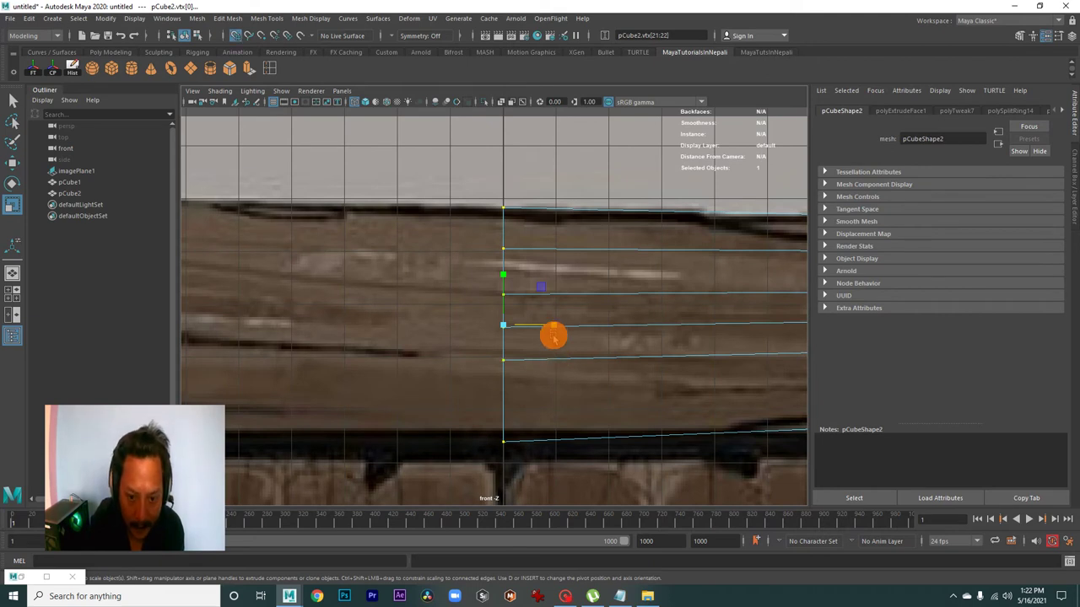
key(w)
mouse_move(557, 331)
mouse_down()
mouse_move(567, 327)
mouse_move(507, 322)
mouse_move(543, 334)
mouse_move(515, 329)
mouse_up()
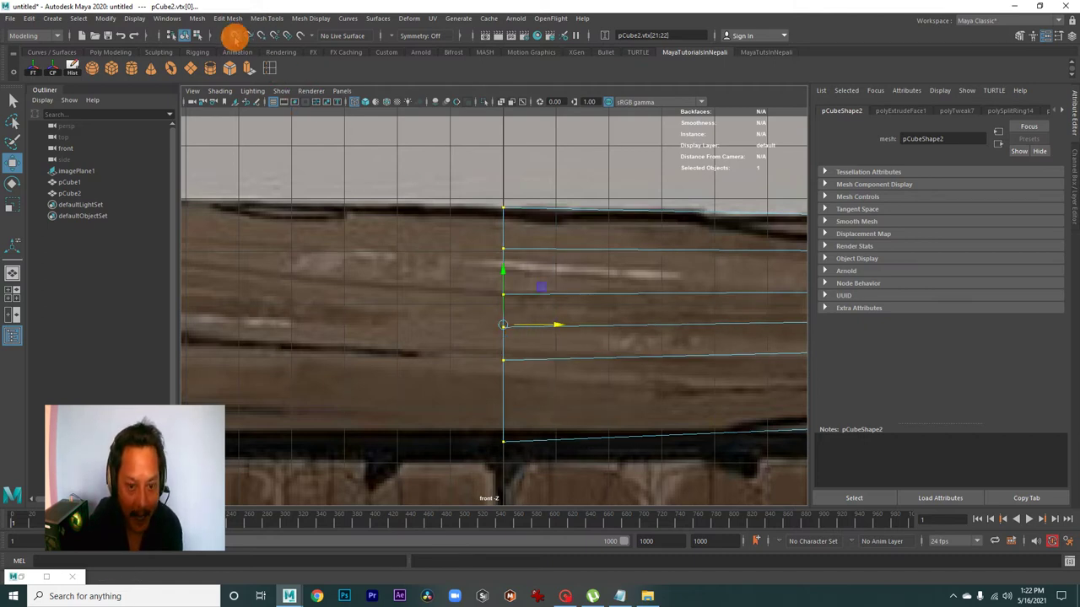
click(236, 37)
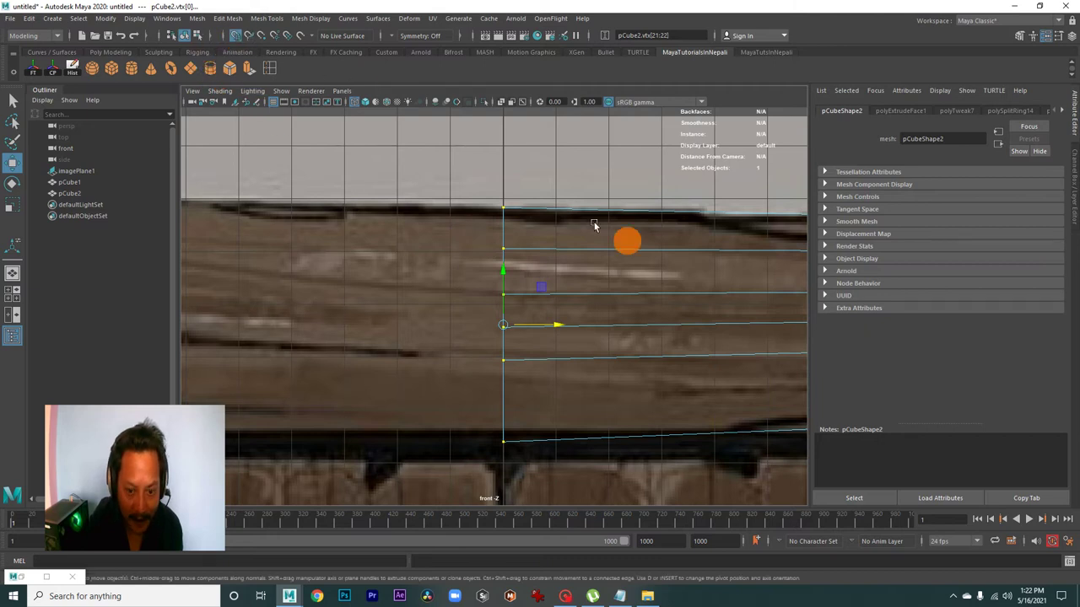
mouse_move(556, 324)
mouse_down()
mouse_move(588, 329)
mouse_move(518, 322)
mouse_move(605, 325)
mouse_move(515, 332)
mouse_up()
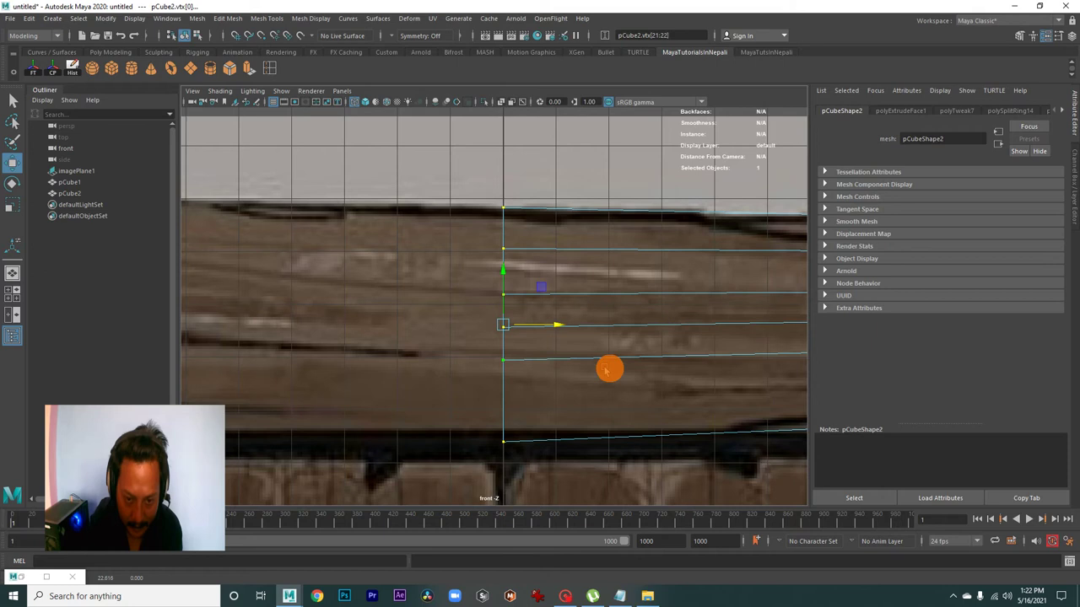
Return to object mode and select the lintel plank pCube2.
scroll(532, 300, down, 5)
right_drag(631, 276, 682, 261)
click(681, 277)
click(688, 287)
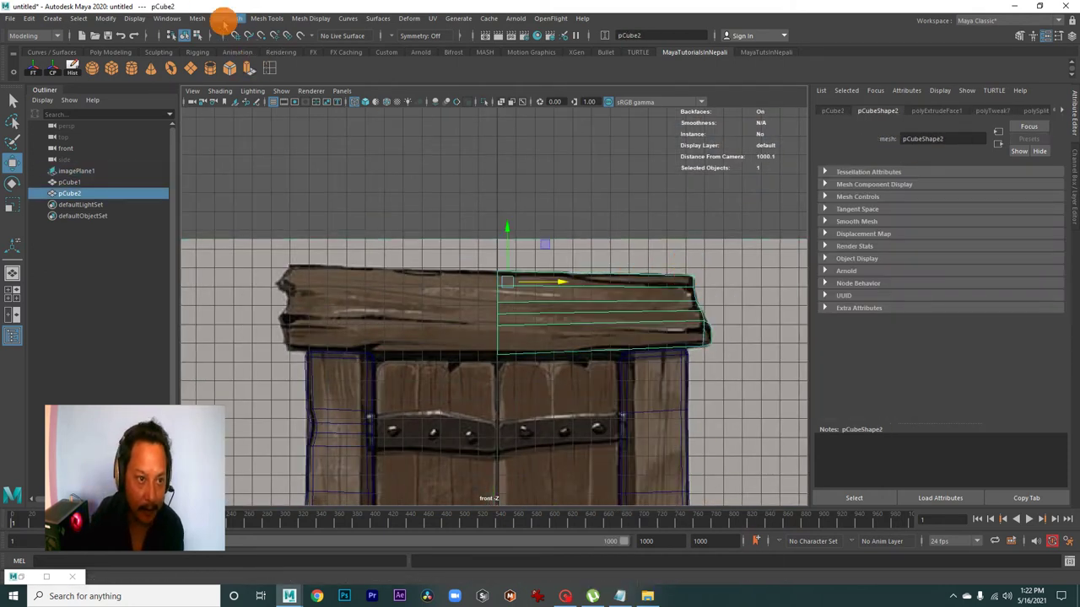
Mirror pCube2 across the X axis with border vertices merged.
click(196, 17)
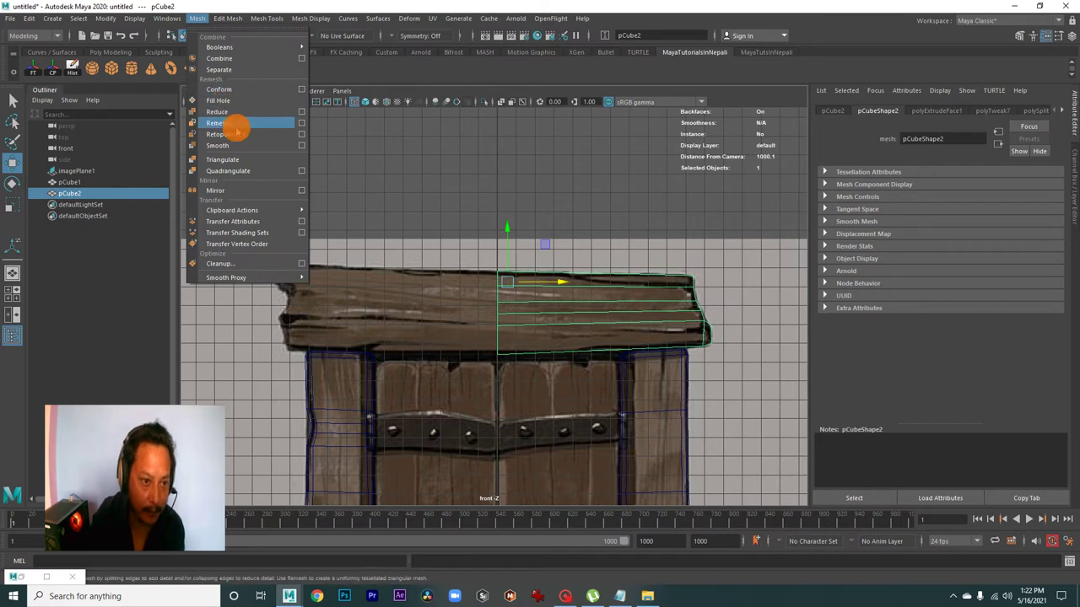
click(302, 191)
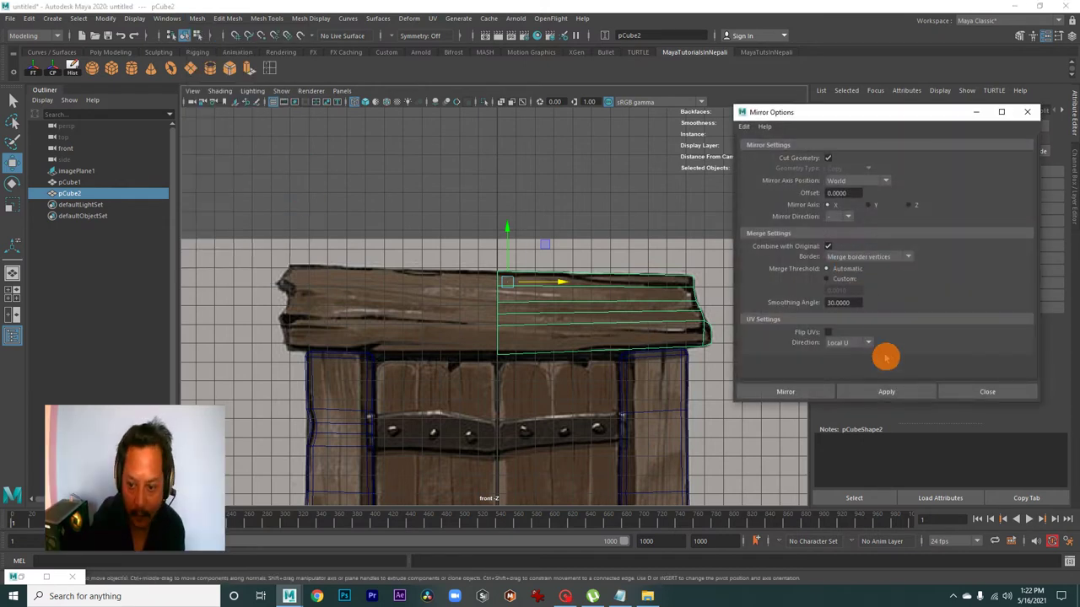
click(788, 390)
Orbit the perspective view to inspect the full mirrored lintel across both posts.
key(space)
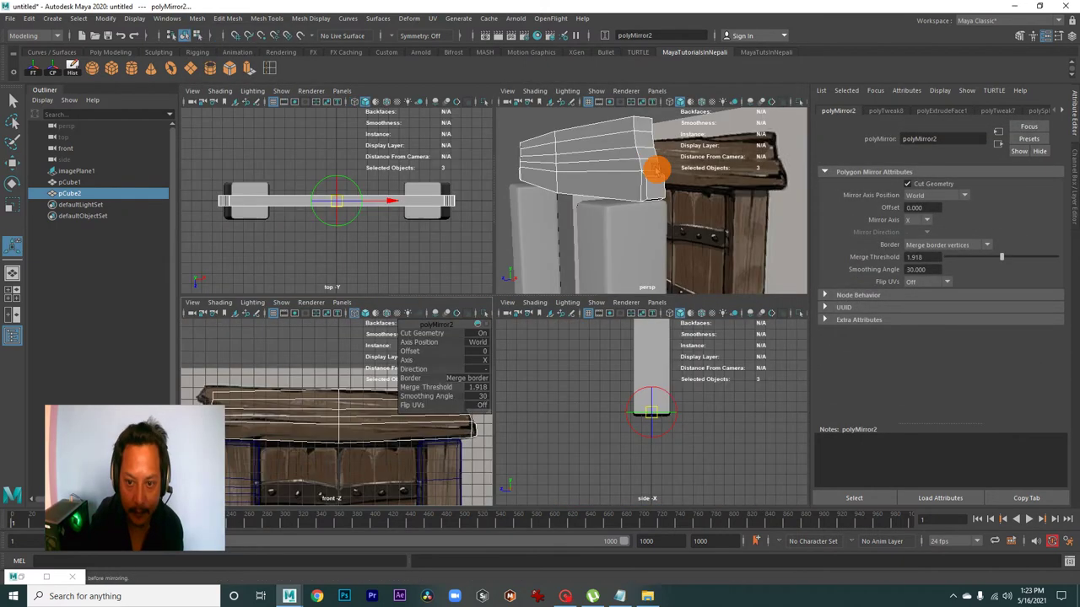
key(space)
alt+drag(475, 265, 401, 323)
mouse_move(414, 217)
alt+mouse_down()
mouse_move(450, 316)
mouse_move(656, 272)
mouse_move(622, 243)
mouse_move(533, 226)
alt+mouse_up()
mouse_move(533, 226)
right_down()
mouse_move(549, 208)
mouse_move(591, 207)
right_up()
mouse_move(528, 231)
alt+mouse_down()
mouse_move(553, 250)
mouse_move(529, 302)
mouse_move(585, 279)
alt+mouse_up()
key(w)
mouse_move(586, 279)
alt+right_down()
mouse_move(713, 345)
mouse_move(571, 329)
alt+right_up()
mouse_move(570, 329)
alt+mouse_down()
mouse_move(451, 270)
mouse_move(374, 268)
mouse_move(353, 299)
mouse_move(475, 301)
alt+mouse_up()
key(space)
key(space)
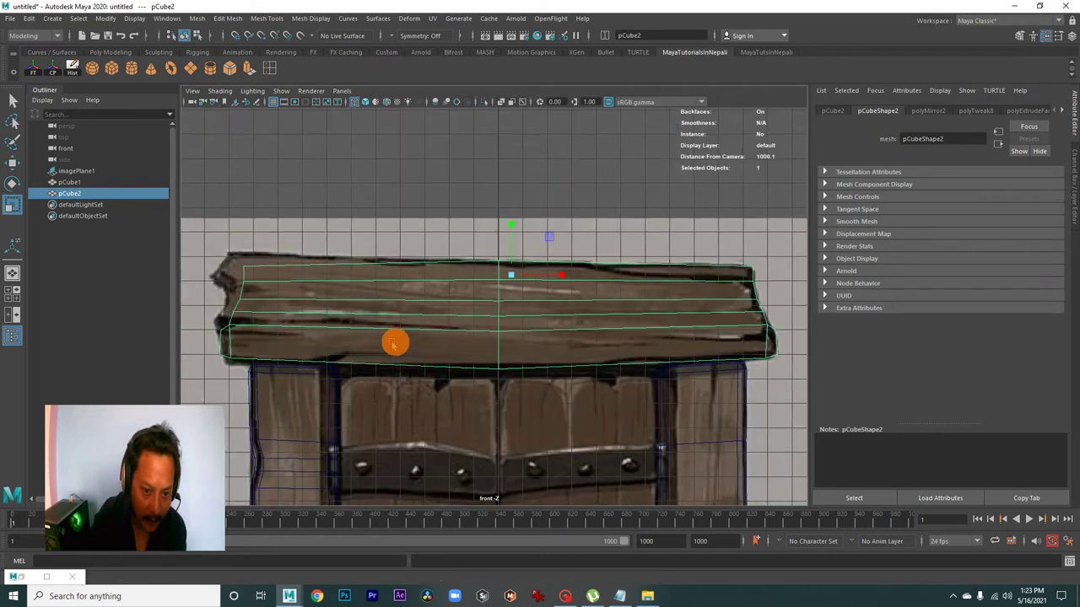
In the front view, switch to vertex mode and select the plank's left-end corner vertex.
alt+middle_drag(501, 322, 670, 318)
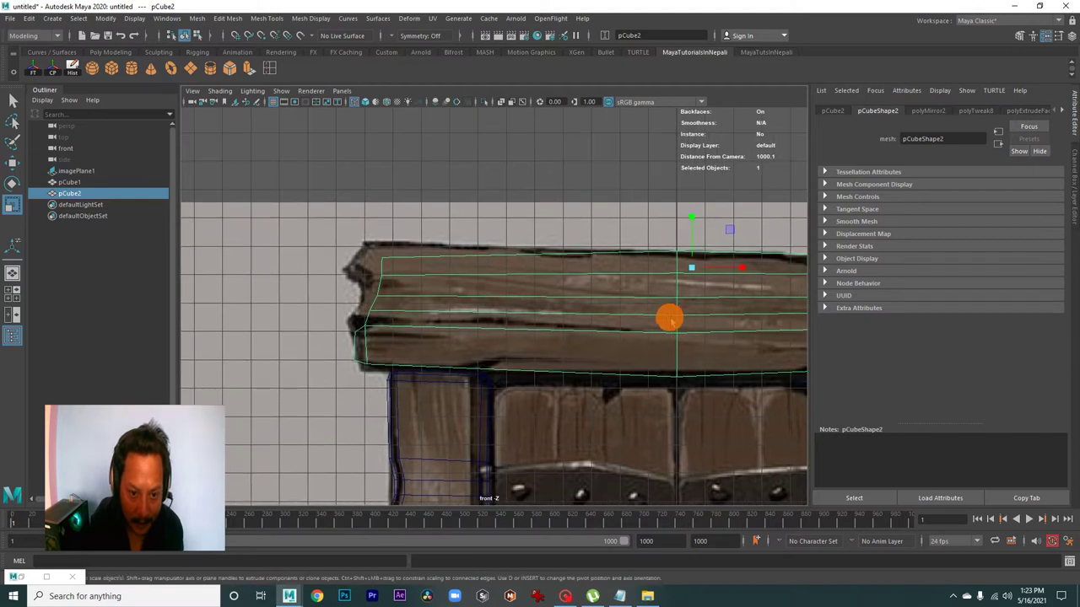
alt+middle_drag(413, 300, 459, 324)
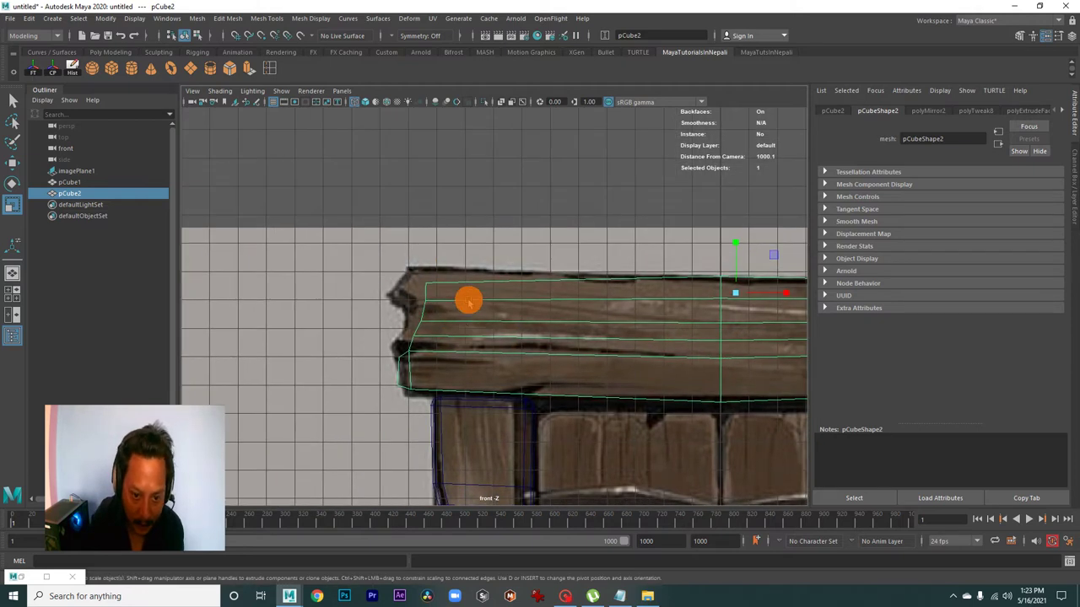
right_drag(468, 302, 422, 284)
scroll(499, 342, up, 2)
alt+middle_drag(499, 341, 552, 384)
mouse_move(485, 340)
mouse_down()
mouse_move(454, 316)
mouse_move(423, 347)
mouse_up()
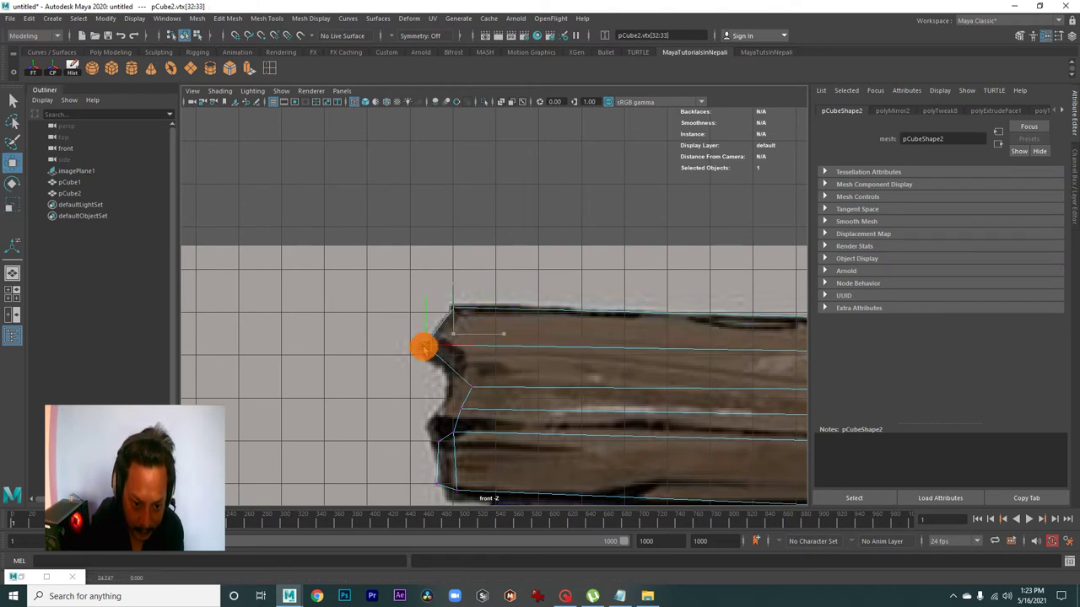
Pull the left end's lower vertex onto the reference outline and select the top-left corner.
alt+middle_drag(441, 355, 487, 375)
mouse_move(522, 378)
mouse_down()
mouse_move(503, 366)
mouse_move(482, 379)
mouse_move(475, 408)
mouse_up()
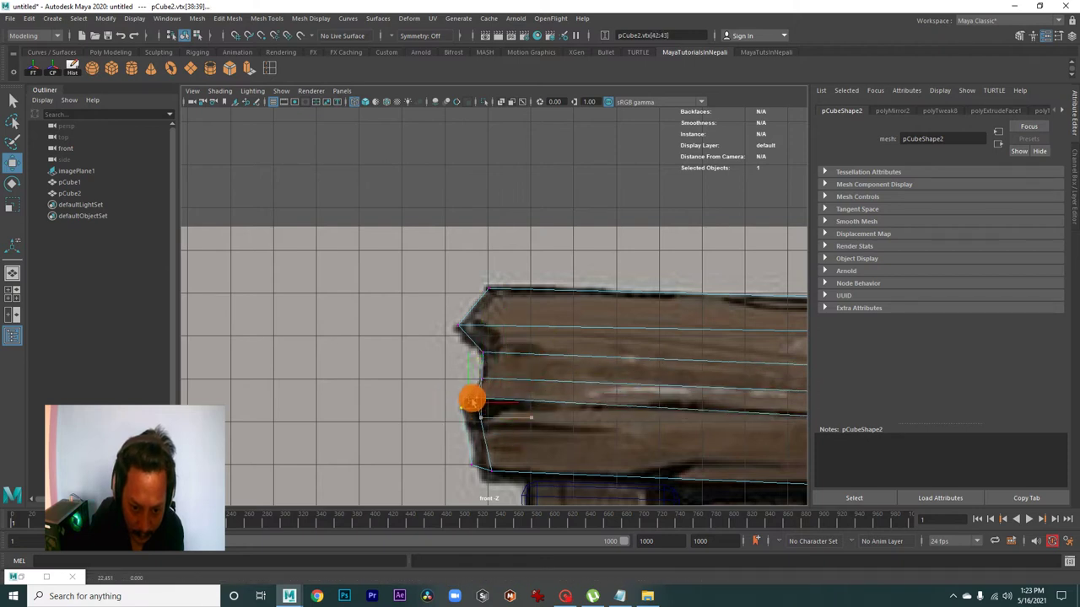
mouse_move(473, 398)
alt+middle_down()
mouse_move(497, 380)
mouse_move(494, 362)
alt+middle_up()
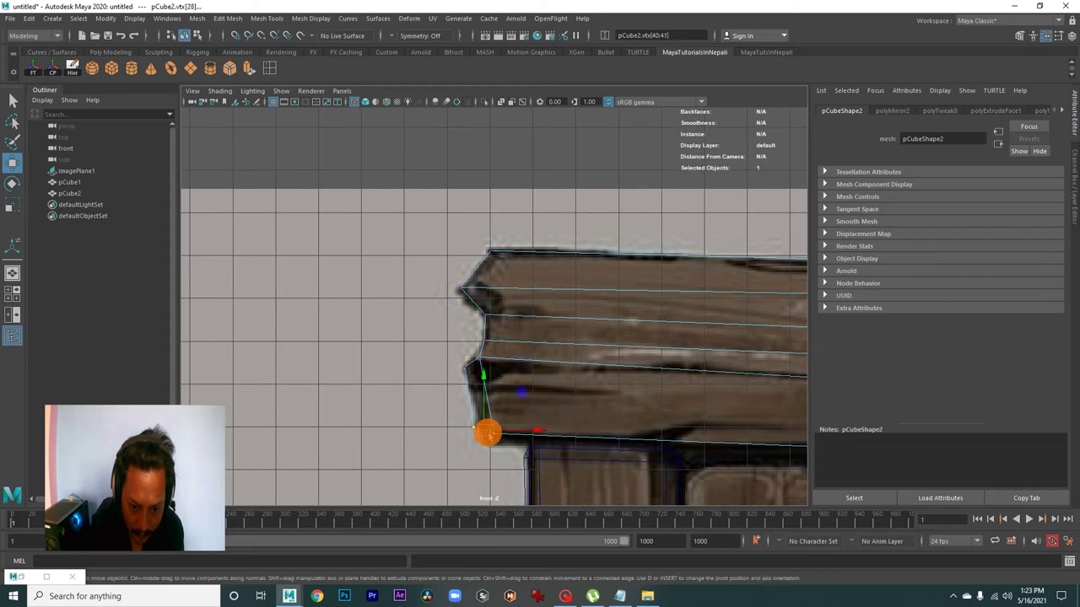
drag(497, 436, 502, 439)
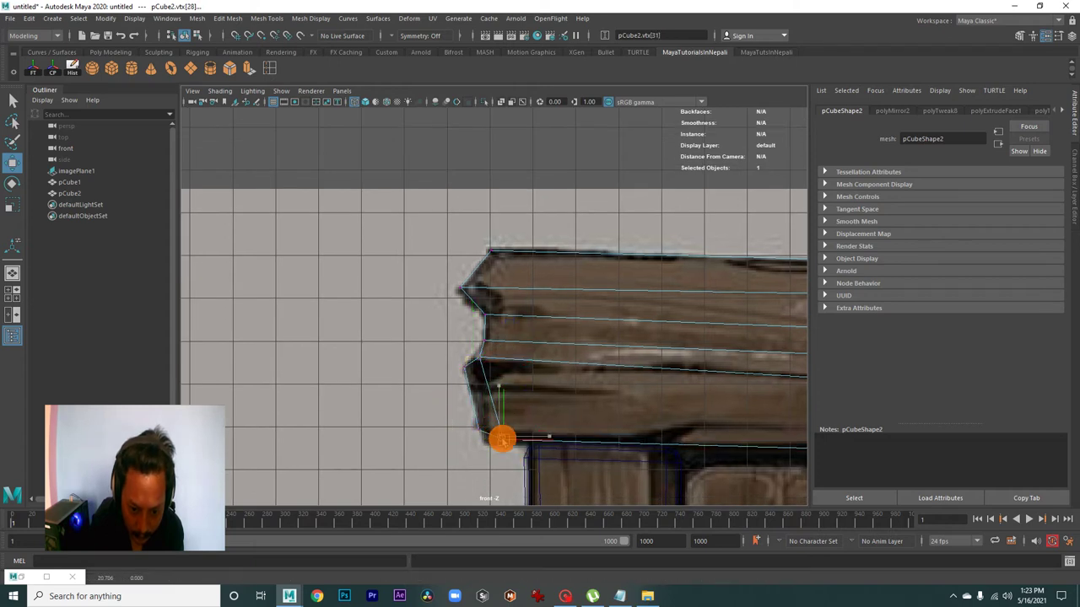
mouse_move(490, 364)
alt+middle_down()
mouse_move(506, 385)
mouse_move(521, 378)
alt+middle_up()
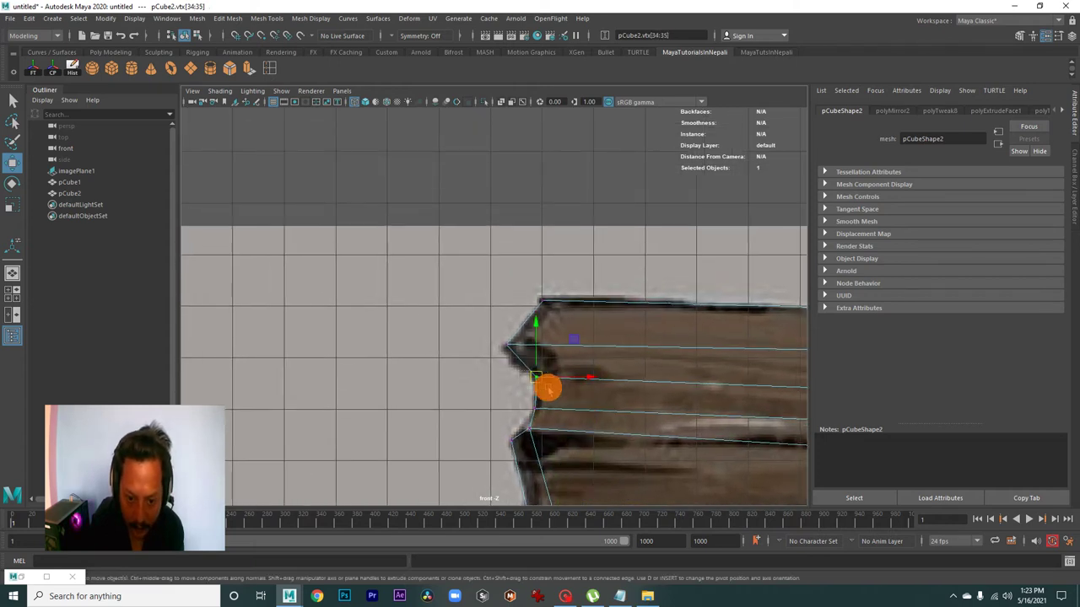
drag(521, 304, 550, 308)
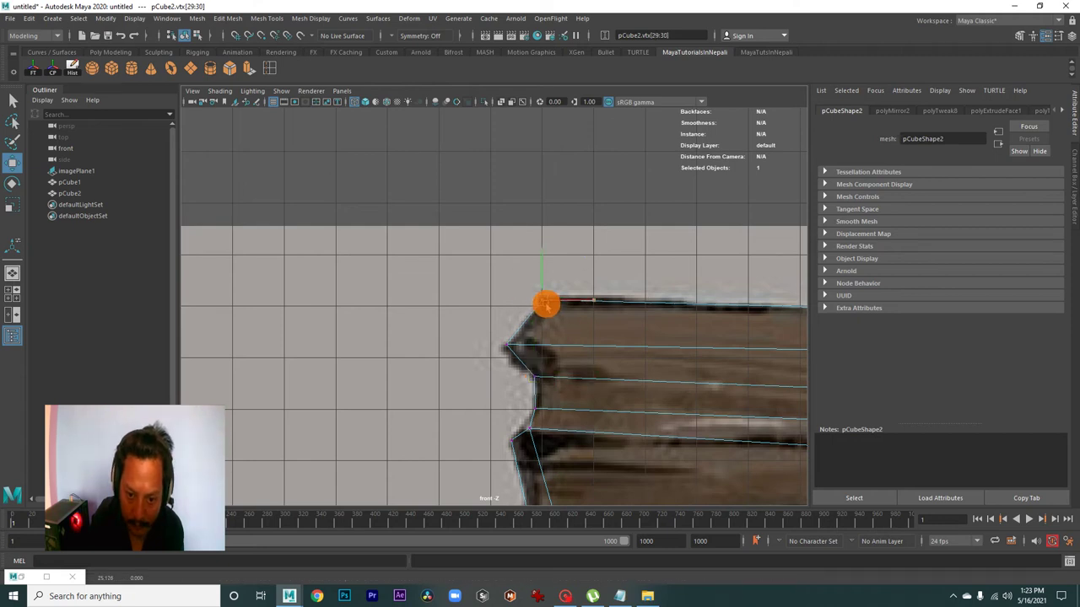
scroll(565, 374, down, 2)
scroll(619, 397, down, 2)
scroll(646, 369, down, 2)
Select the lintel beam pCube2 in perspective view and isolate it on its own.
scroll(559, 369, down, 2)
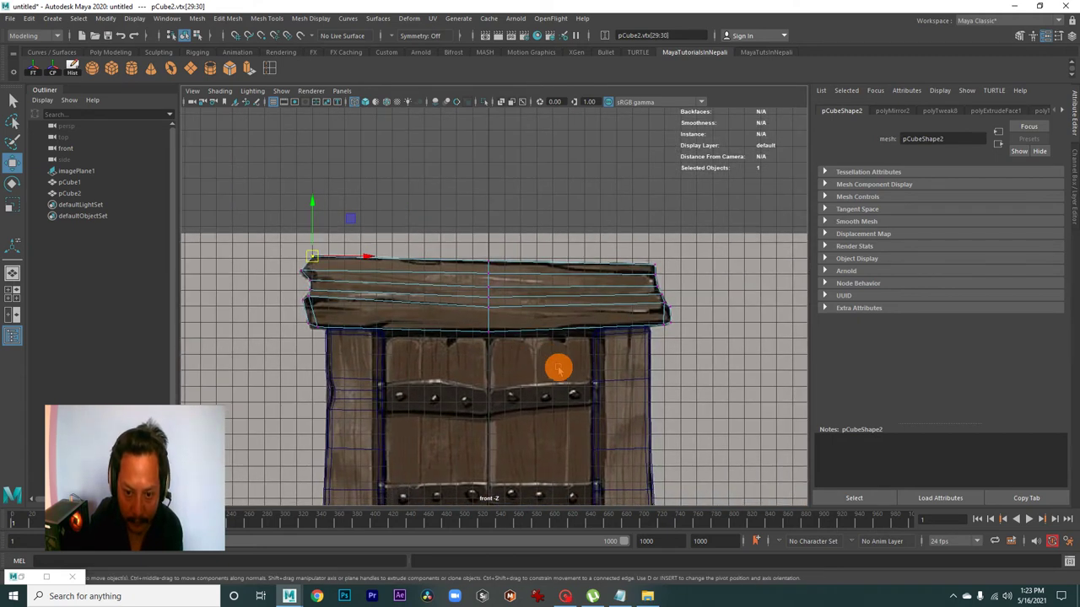
key(space)
key(space)
alt+drag(619, 318, 601, 325)
right_drag(529, 280, 583, 258)
click(501, 273)
mouse_move(595, 338)
alt+mouse_down()
mouse_move(469, 326)
mouse_move(559, 309)
alt+mouse_up()
alt+right_drag(559, 309, 579, 307)
mouse_move(579, 306)
alt+mouse_down()
mouse_move(501, 376)
mouse_move(471, 335)
mouse_move(465, 366)
mouse_move(514, 397)
mouse_move(507, 335)
alt+mouse_up()
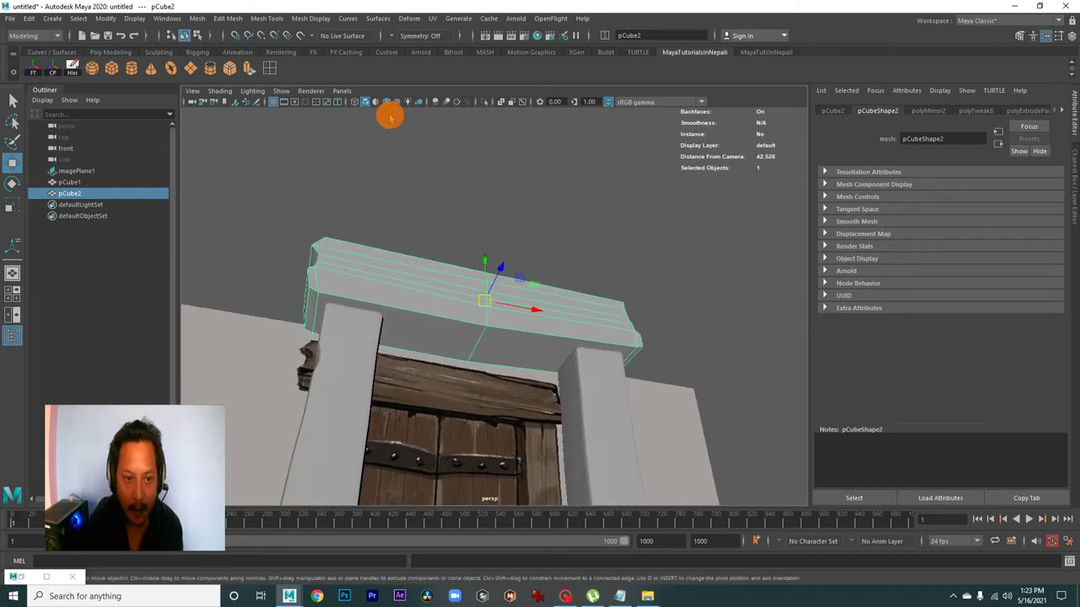
click(483, 103)
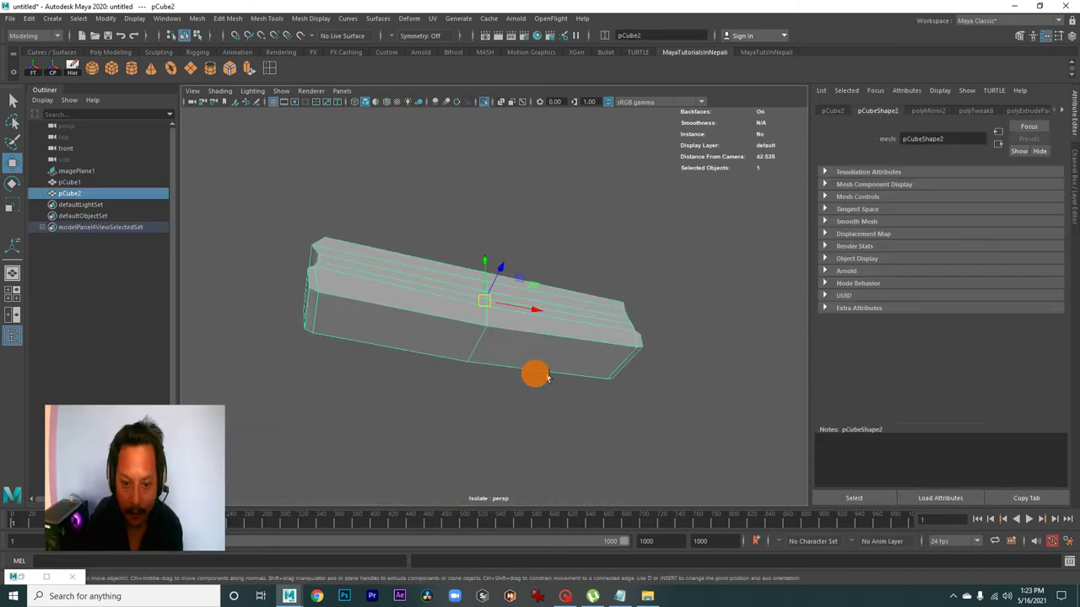
Switch pCube2 to edge mode and pick an edge along the lintel's long side.
alt+drag(535, 371, 495, 349)
alt+right_drag(494, 350, 574, 314)
mouse_move(573, 316)
alt+mouse_down()
mouse_move(571, 329)
mouse_move(397, 306)
mouse_move(490, 314)
mouse_move(464, 330)
alt+mouse_up()
mouse_move(464, 330)
alt+right_down()
mouse_move(552, 347)
mouse_move(461, 330)
alt+right_up()
mouse_move(461, 330)
alt+mouse_down()
mouse_move(541, 354)
mouse_move(501, 340)
mouse_move(535, 381)
alt+mouse_up()
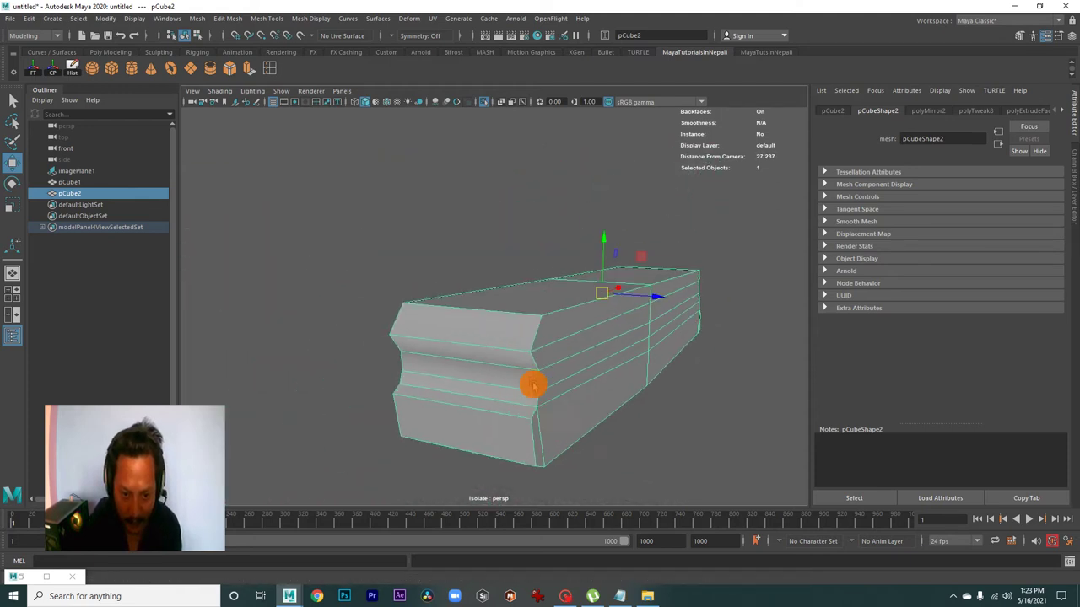
alt+right_drag(535, 380, 571, 366)
right_click(593, 344)
click(586, 253)
click(596, 325)
Orbit around the isolated lintel to inspect its underside, sides and both ends.
mouse_move(575, 359)
alt+mouse_down()
mouse_move(585, 335)
mouse_move(556, 272)
alt+mouse_up()
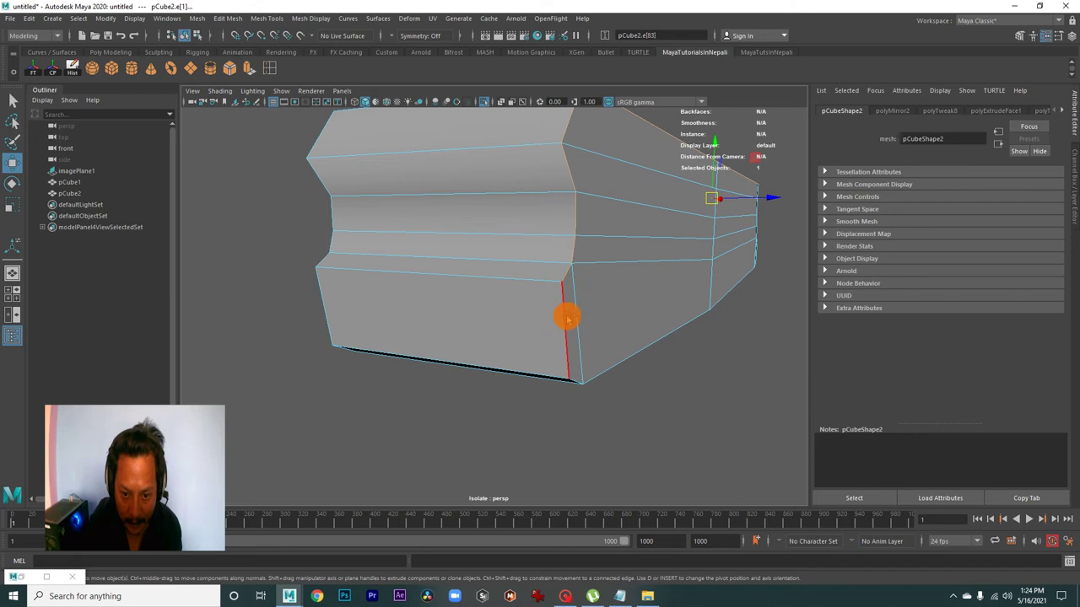
mouse_move(571, 327)
alt+mouse_down()
mouse_move(597, 342)
mouse_move(612, 410)
mouse_move(563, 352)
alt+mouse_up()
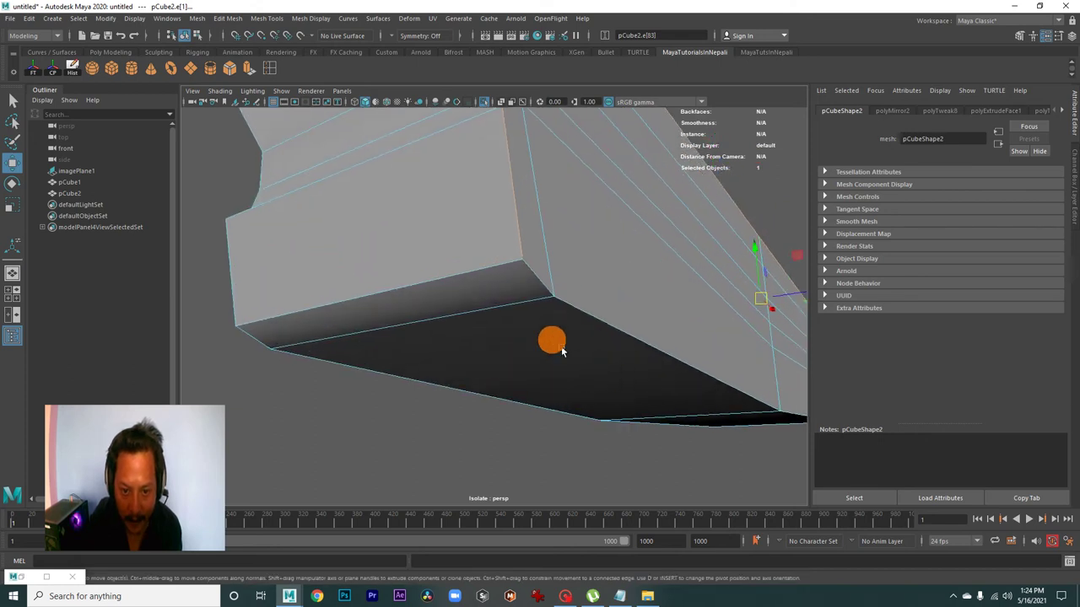
mouse_move(662, 368)
alt+mouse_down()
mouse_move(523, 349)
mouse_move(605, 390)
mouse_move(500, 415)
alt+mouse_up()
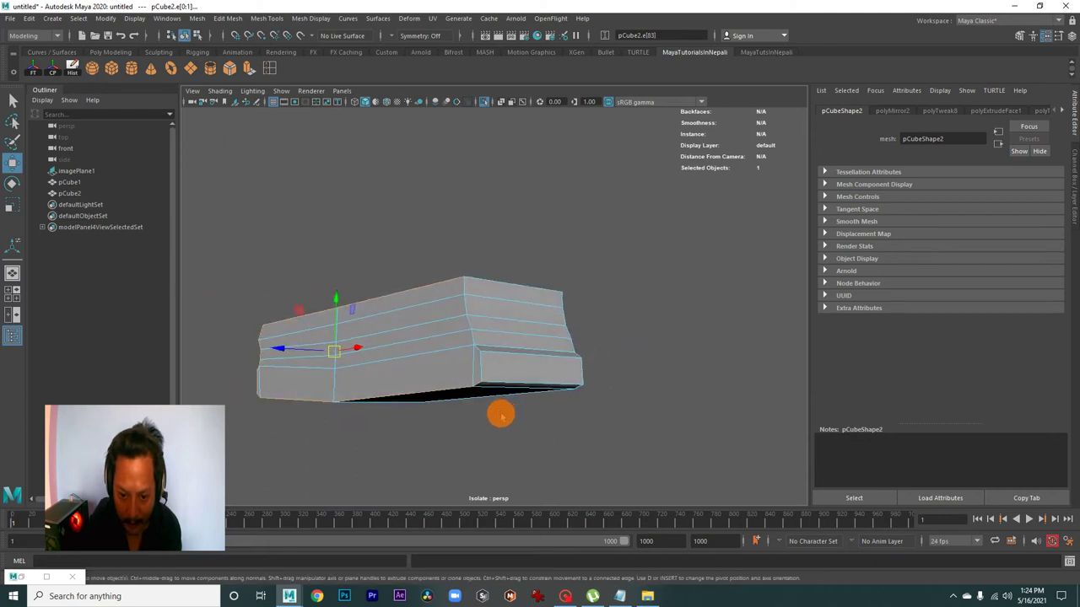
alt+right_drag(501, 416, 540, 410)
alt+middle_drag(545, 415, 540, 349)
mouse_move(542, 354)
alt+right_down()
mouse_move(608, 366)
mouse_move(534, 348)
alt+right_up()
mouse_move(595, 348)
alt+mouse_down()
mouse_move(562, 335)
mouse_move(533, 346)
alt+mouse_up()
mouse_move(498, 280)
alt+mouse_down()
mouse_move(568, 313)
mouse_move(472, 307)
mouse_move(571, 340)
mouse_move(444, 226)
alt+mouse_up()
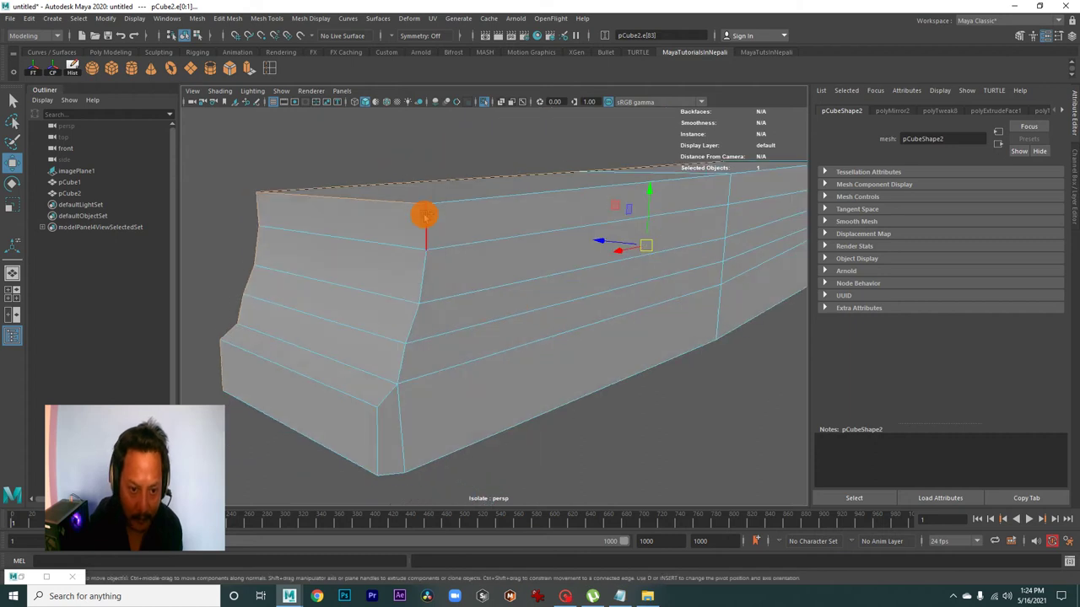
alt+drag(426, 357, 412, 345)
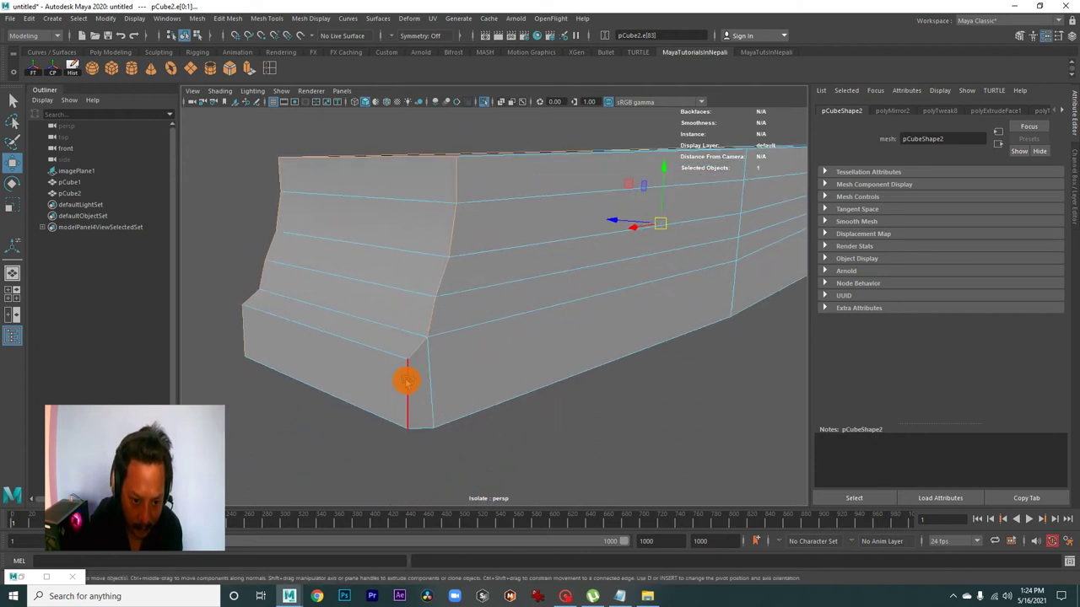
mouse_move(465, 405)
alt+mouse_down()
mouse_move(438, 317)
mouse_move(671, 364)
mouse_move(642, 383)
mouse_move(681, 405)
mouse_move(523, 422)
mouse_move(477, 410)
mouse_move(548, 379)
mouse_move(507, 347)
alt+mouse_up()
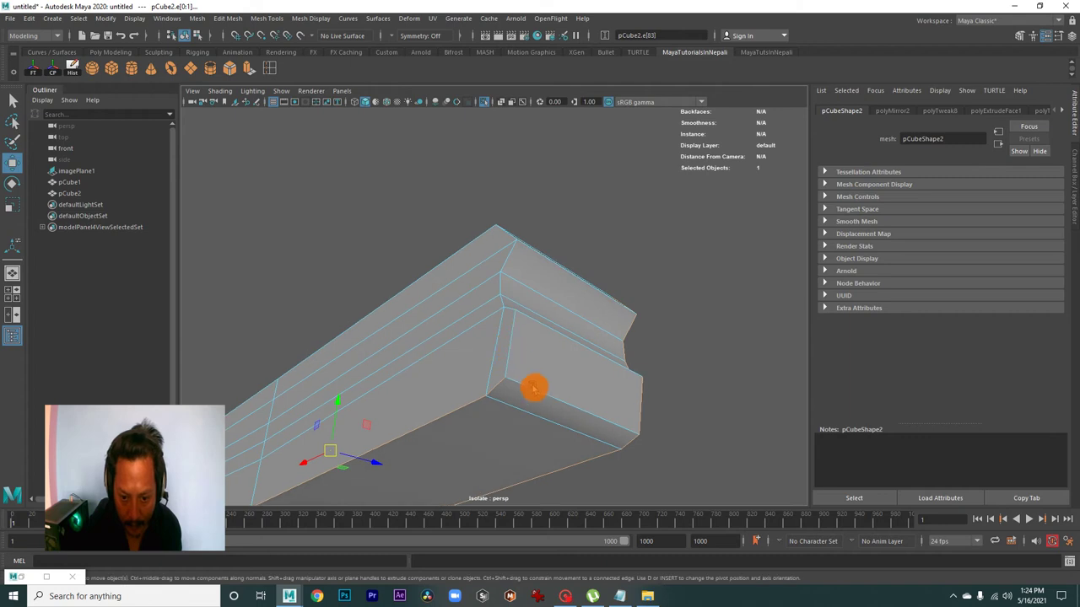
mouse_move(535, 394)
alt+mouse_down()
mouse_move(579, 388)
mouse_move(582, 429)
mouse_move(515, 346)
alt+mouse_up()
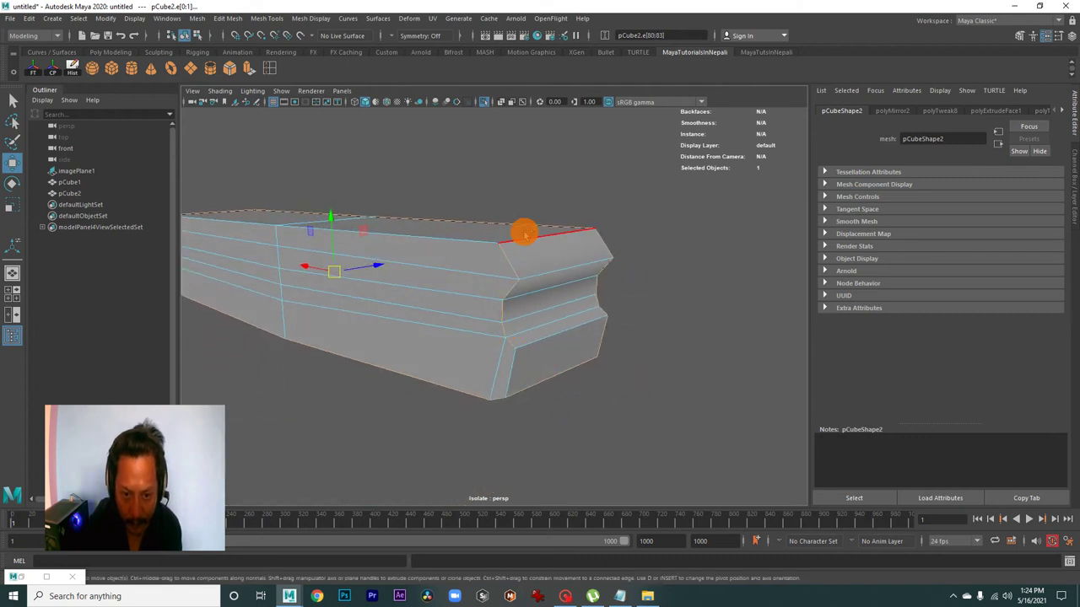
mouse_move(524, 239)
alt+mouse_down()
mouse_move(561, 292)
mouse_move(463, 272)
mouse_move(481, 311)
mouse_move(591, 323)
mouse_move(474, 254)
mouse_move(369, 290)
mouse_move(495, 330)
mouse_move(397, 350)
mouse_move(725, 304)
mouse_move(579, 279)
mouse_move(591, 282)
mouse_move(593, 335)
mouse_move(623, 300)
mouse_move(622, 333)
mouse_move(667, 343)
mouse_move(649, 354)
mouse_move(671, 344)
mouse_move(675, 313)
mouse_move(646, 362)
mouse_move(667, 369)
mouse_move(484, 384)
mouse_move(427, 340)
mouse_move(559, 386)
mouse_move(498, 336)
mouse_move(444, 351)
mouse_move(410, 380)
mouse_move(429, 408)
mouse_move(594, 374)
mouse_move(739, 368)
mouse_move(507, 355)
mouse_move(624, 380)
mouse_move(497, 380)
mouse_move(443, 347)
mouse_move(467, 309)
mouse_move(427, 313)
mouse_move(700, 361)
alt+mouse_up()
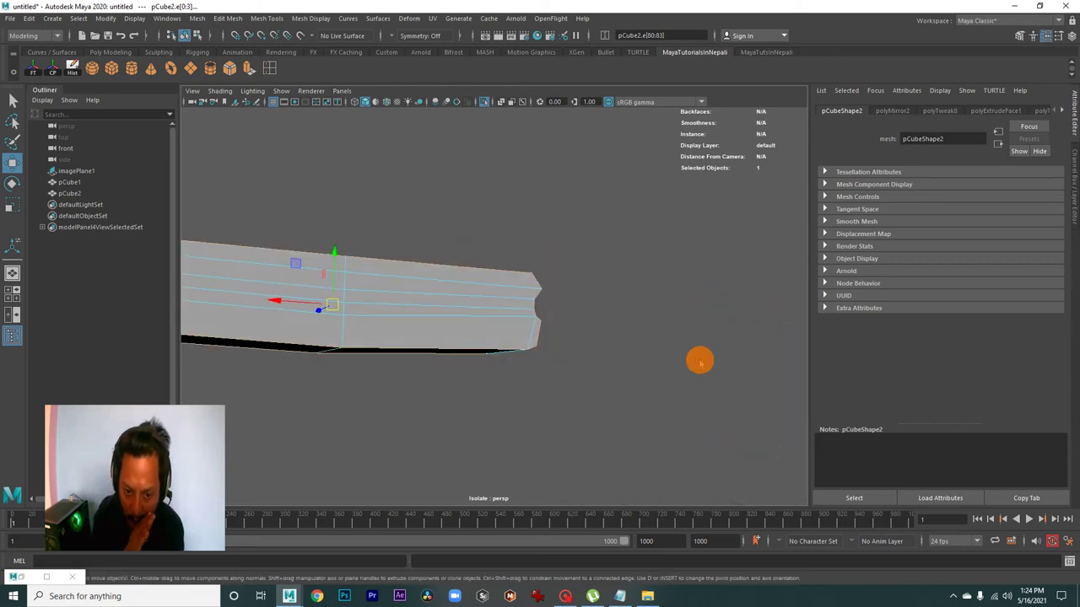
mouse_move(800, 417)
alt+mouse_down()
mouse_move(427, 318)
mouse_move(482, 345)
mouse_move(612, 359)
mouse_move(582, 347)
mouse_move(638, 329)
mouse_move(521, 334)
mouse_move(608, 349)
mouse_move(433, 345)
mouse_move(443, 374)
mouse_move(296, 155)
alt+mouse_up()
Lower the lintel's polyBevel2 Fraction from 0.3 to 0.2 with 2 segments.
click(458, 337)
mouse_move(458, 338)
alt+mouse_down()
mouse_move(421, 374)
mouse_move(545, 354)
mouse_move(647, 294)
alt+mouse_up()
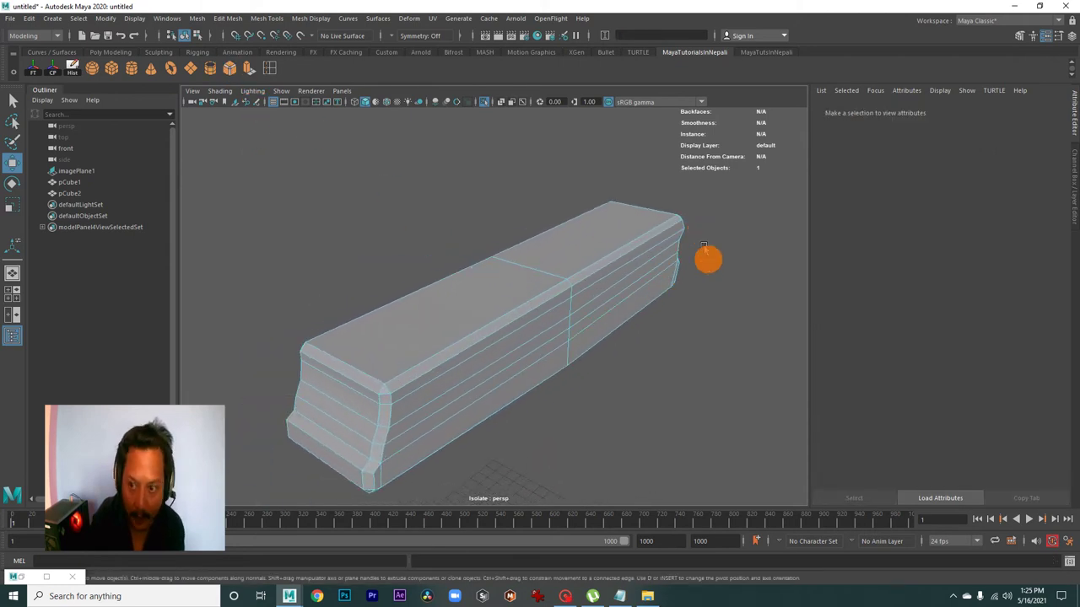
key(ctrl+a)
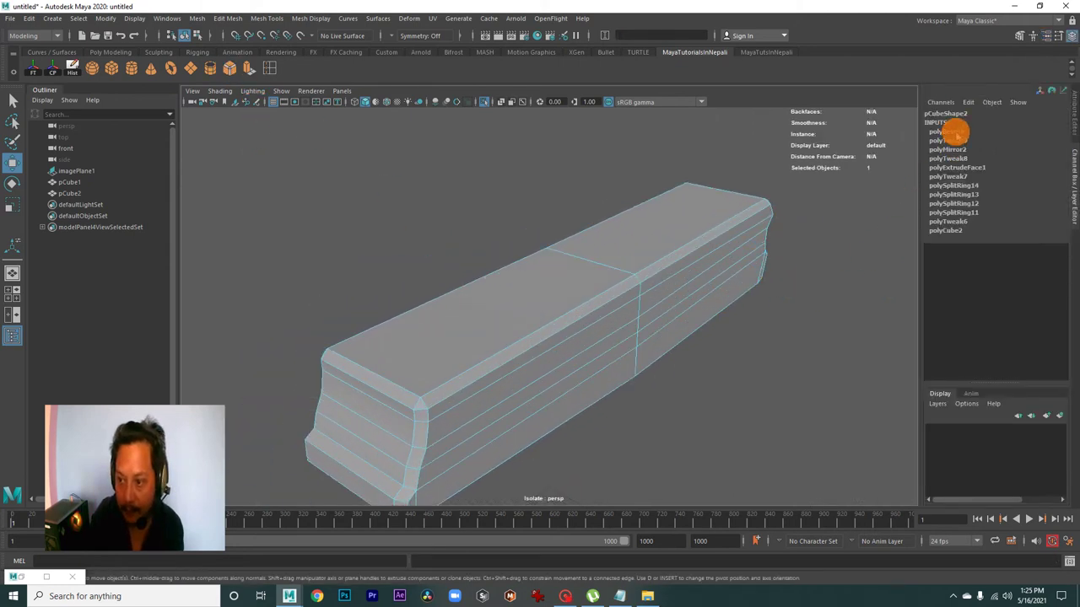
click(950, 132)
key(t)
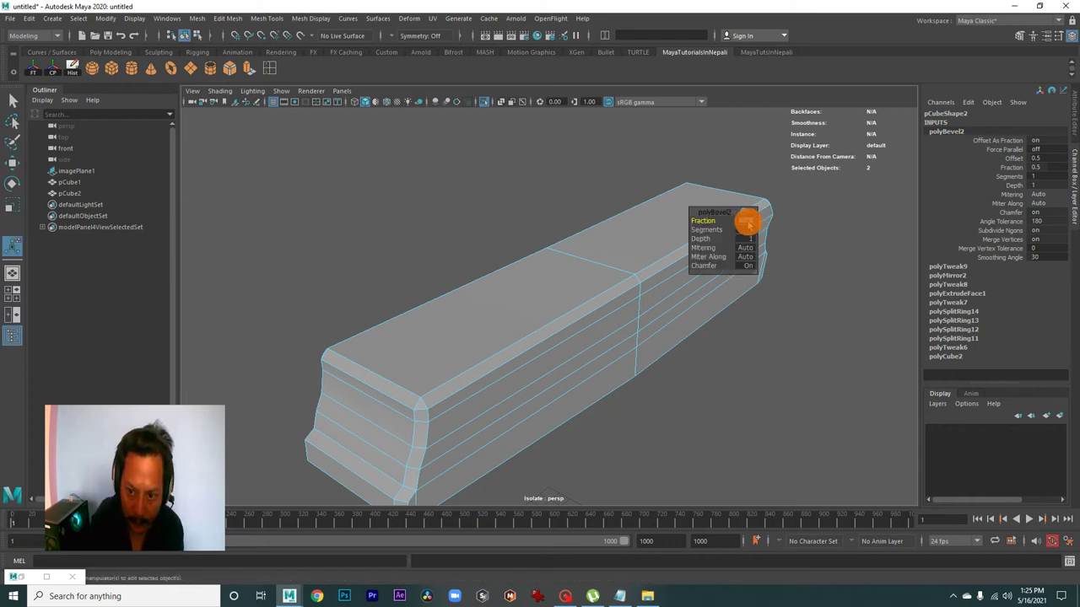
drag(748, 224, 745, 224)
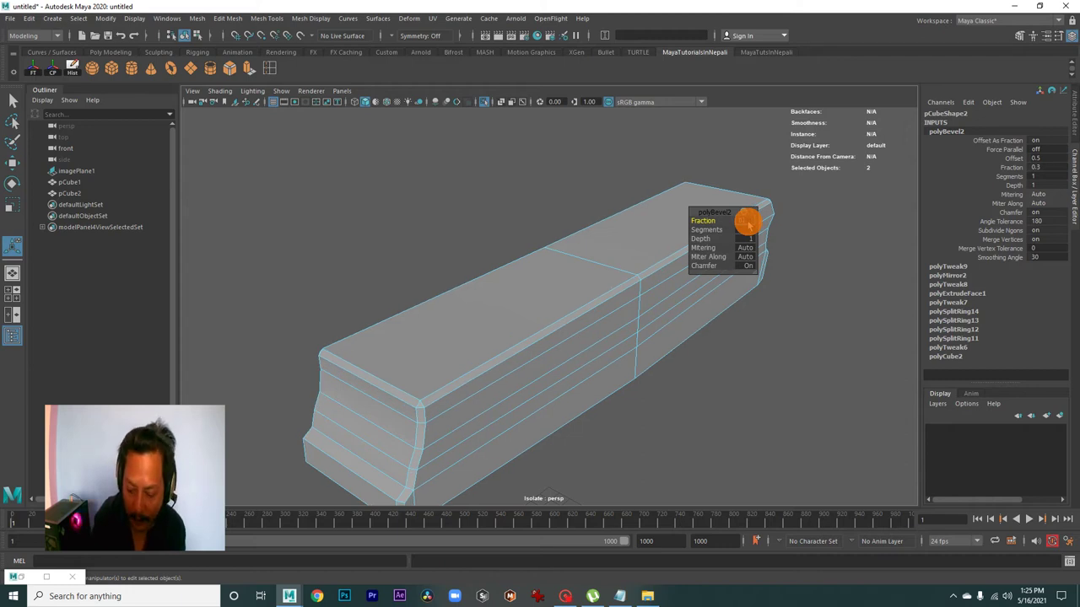
drag(748, 224, 746, 224)
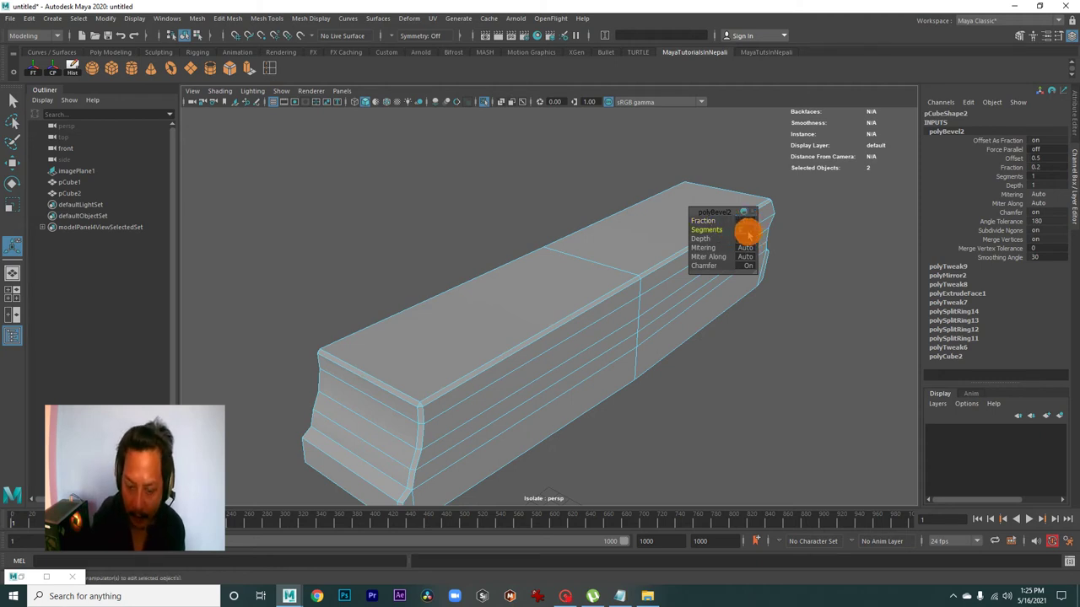
Return the beam to object mode, clear the selection, and view the rounded bevel.
right_click(545, 268)
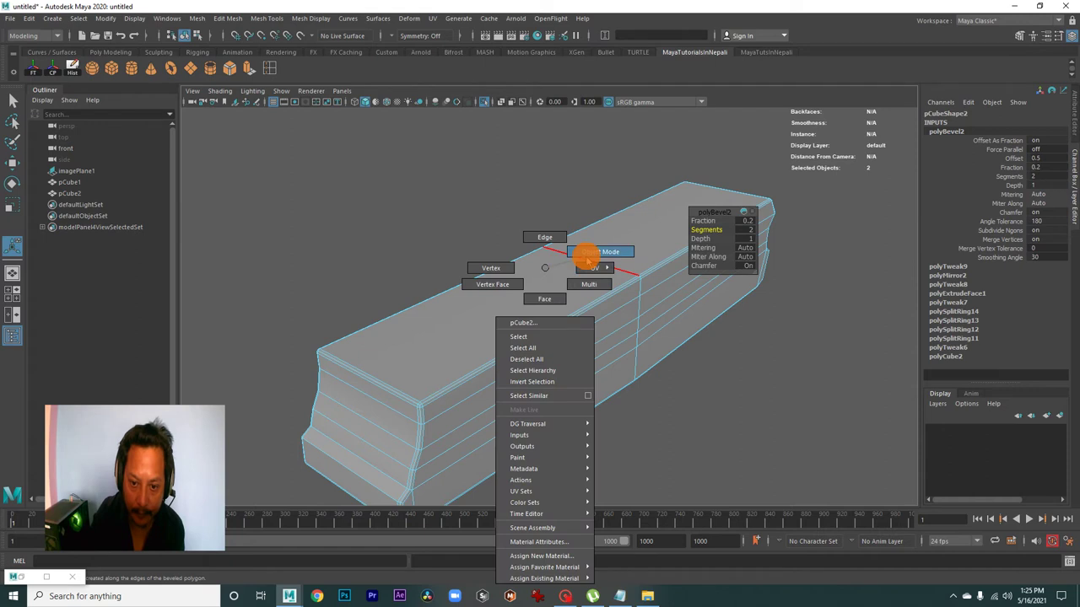
click(600, 251)
click(738, 369)
click(591, 301)
click(652, 381)
mouse_move(652, 381)
alt+mouse_down()
mouse_move(738, 328)
mouse_move(540, 360)
mouse_move(614, 320)
mouse_move(514, 347)
mouse_move(556, 405)
mouse_move(567, 315)
alt+mouse_up()
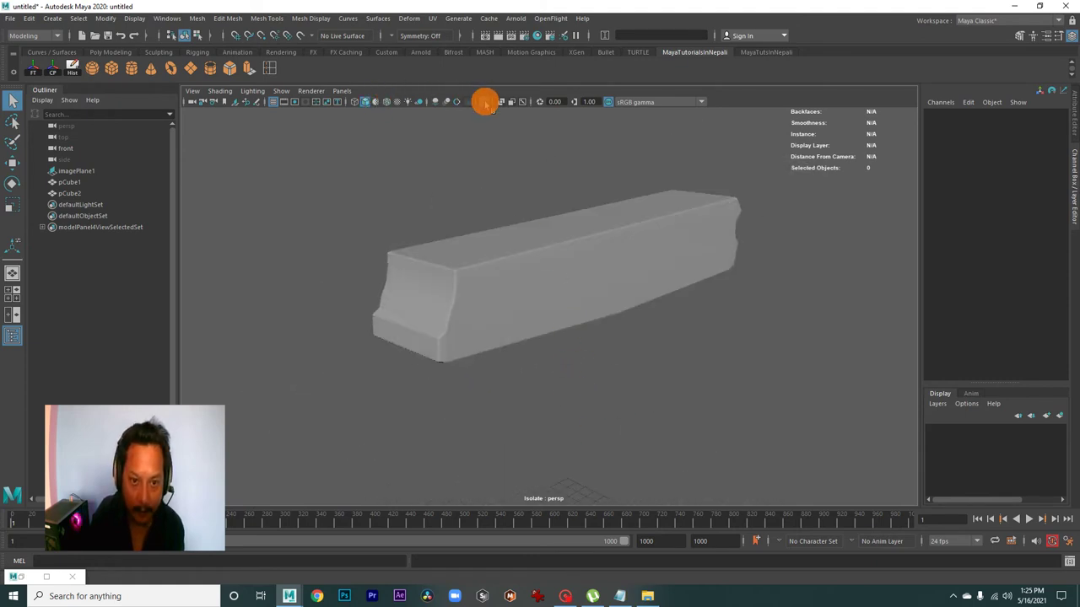
Turn off isolation to show the whole scene and select the beam pCube2.
click(485, 101)
alt+drag(641, 278, 699, 343)
mouse_move(700, 343)
alt+right_down()
mouse_move(465, 326)
mouse_move(511, 342)
alt+right_up()
mouse_move(511, 342)
alt+mouse_down()
mouse_move(484, 331)
mouse_move(487, 282)
alt+mouse_up()
click(498, 286)
mouse_move(528, 323)
alt+mouse_down()
mouse_move(646, 253)
mouse_move(663, 284)
alt+mouse_up()
click(675, 253)
click(554, 326)
Maximize the side view, frame the beam, and switch it to vertex mode.
key(space)
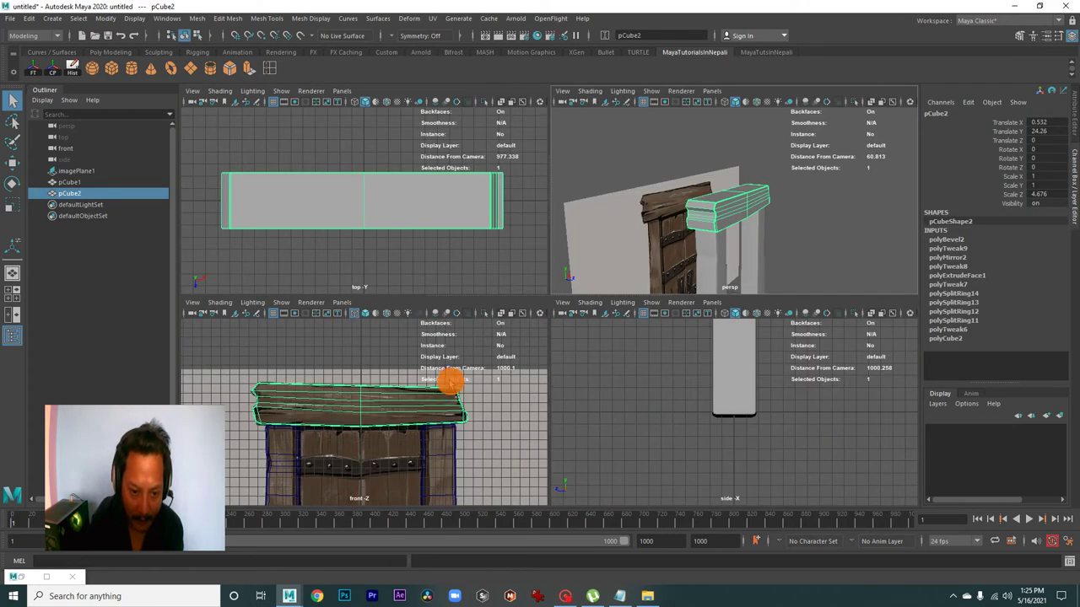
key(space)
alt+middle_drag(650, 332, 559, 489)
mouse_move(560, 489)
alt+right_down()
mouse_move(495, 250)
mouse_move(778, 409)
alt+right_up()
scroll(670, 369, up, 3)
right_drag(549, 248, 497, 253)
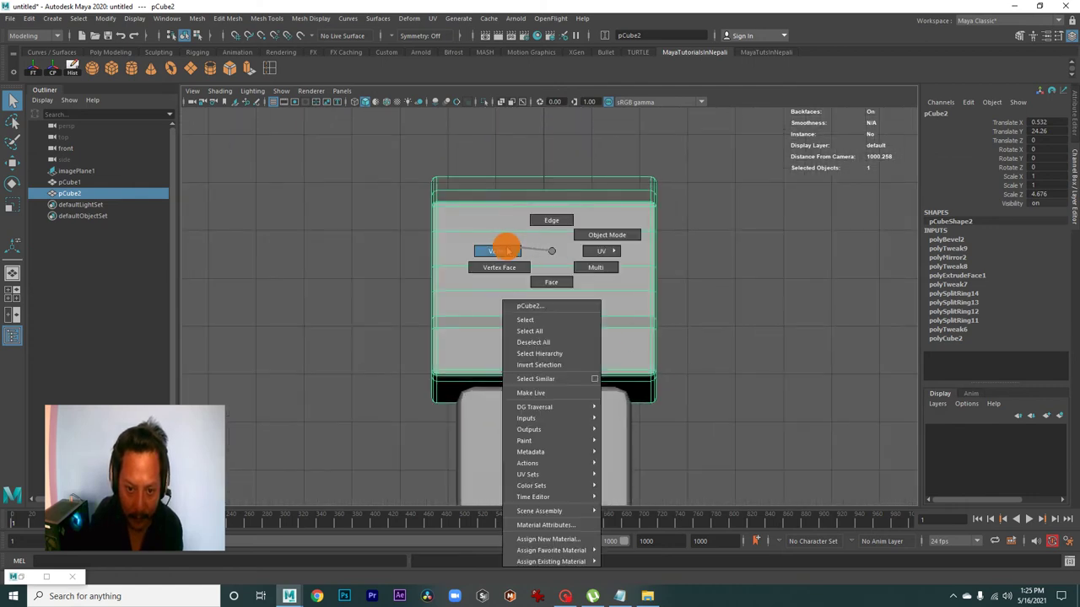
alt+middle_drag(516, 281, 538, 344)
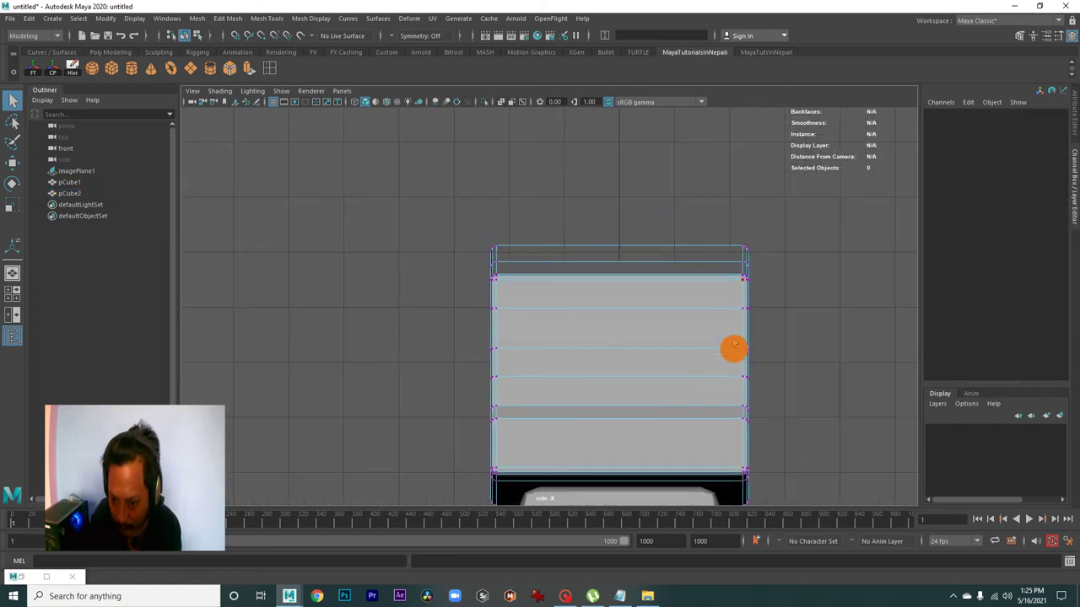
mouse_move(642, 411)
alt+right_down()
mouse_move(498, 347)
mouse_move(564, 332)
mouse_move(675, 393)
mouse_move(527, 367)
mouse_move(543, 313)
mouse_move(484, 343)
mouse_move(497, 362)
mouse_move(498, 341)
mouse_move(452, 302)
alt+right_up()
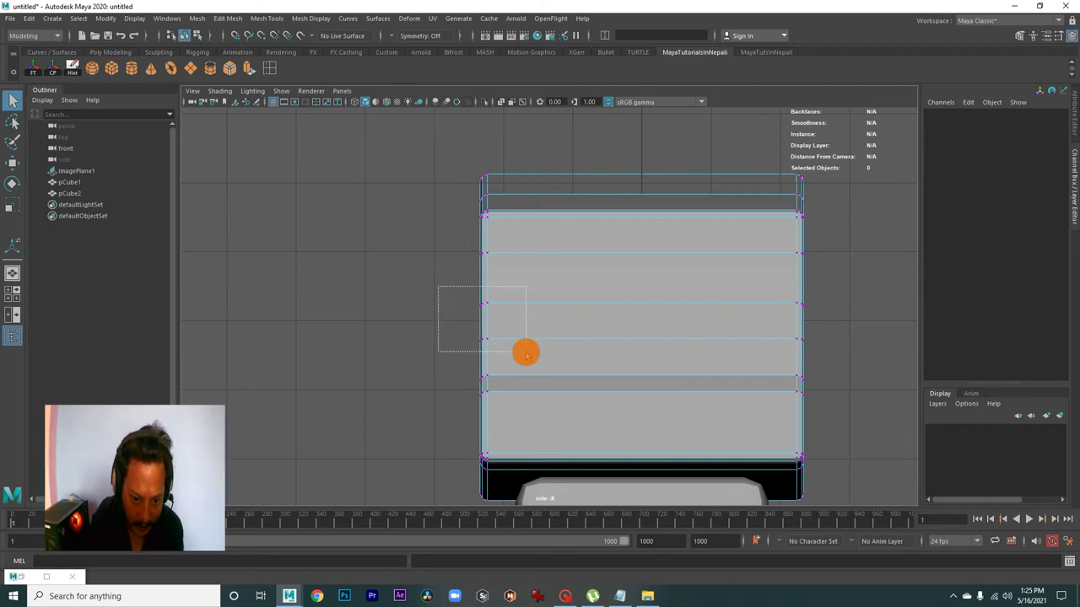
Move the beam's left- and right-edge vertices to give an uneven, wavy timber profile.
drag(525, 353, 523, 352)
key(w)
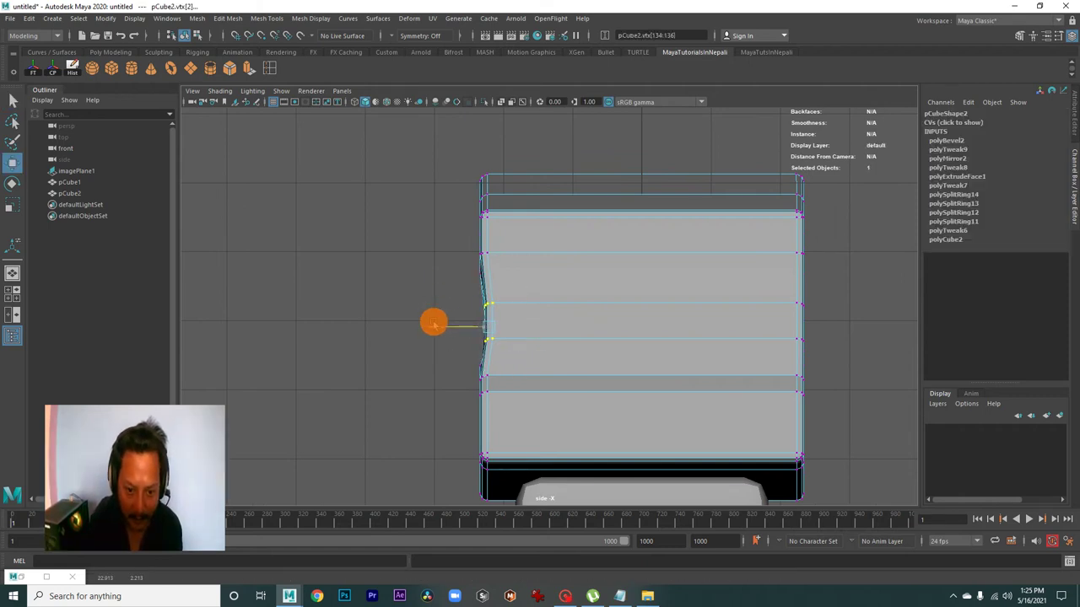
alt+middle_drag(470, 365, 460, 369)
alt+right_drag(465, 381, 497, 366)
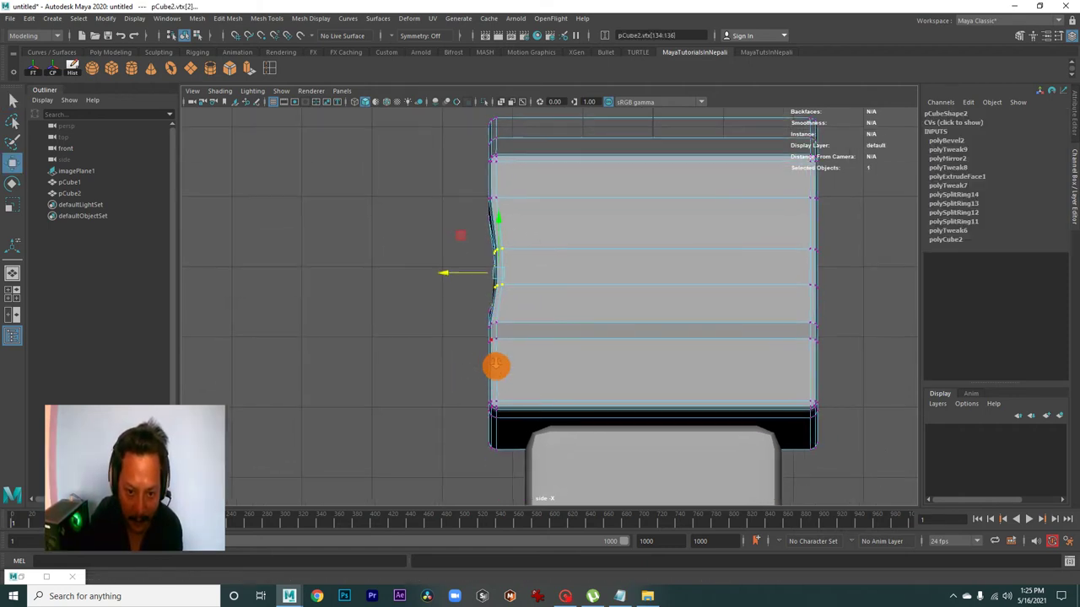
mouse_move(540, 273)
alt+middle_down()
mouse_move(491, 319)
mouse_move(274, 326)
alt+middle_up()
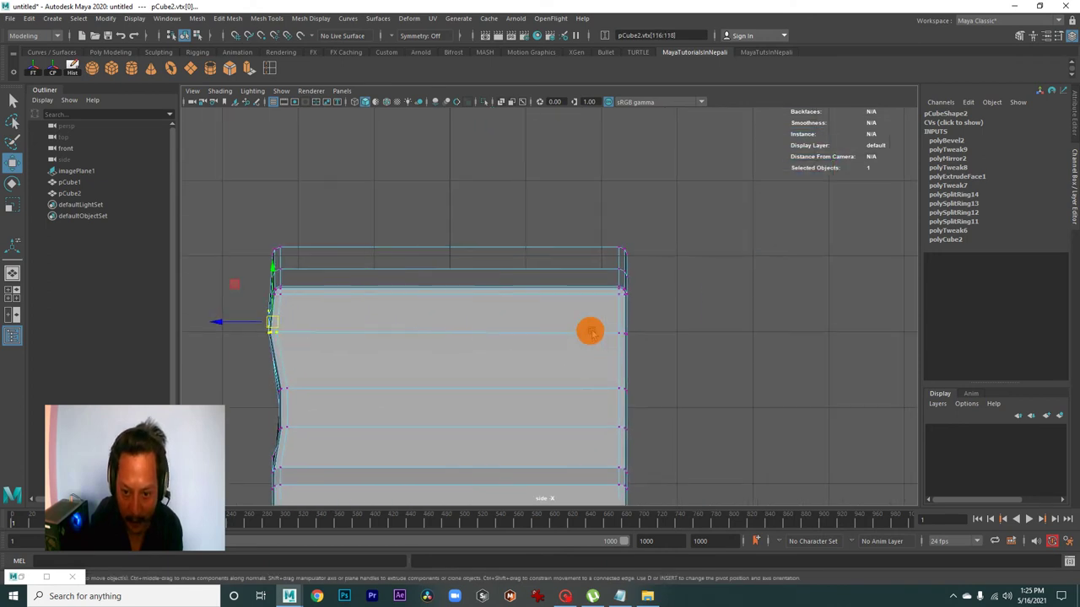
alt+middle_drag(642, 367, 631, 331)
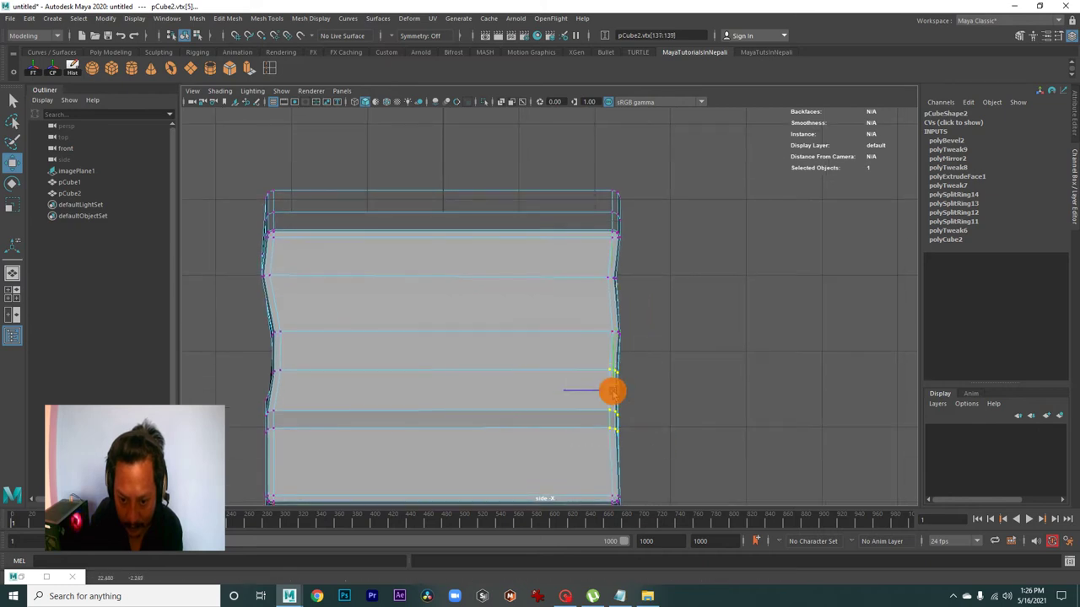
alt+middle_drag(619, 389, 609, 378)
alt+middle_drag(642, 343, 585, 362)
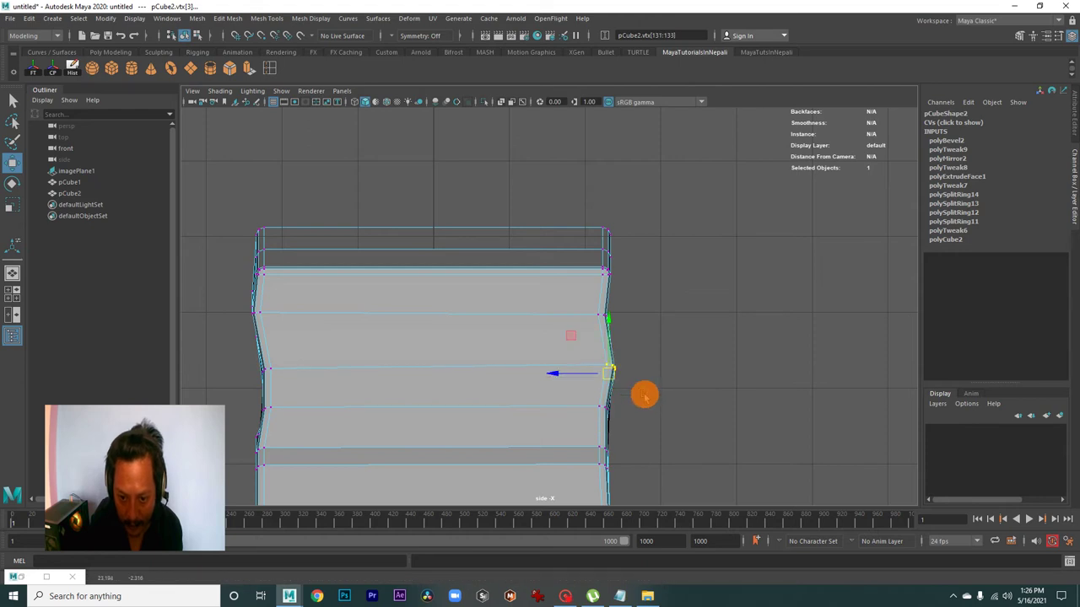
scroll(667, 312, down, 3)
alt+drag(660, 306, 610, 311)
Return the beam to object mode and select the door posts pCube1.
right_drag(599, 286, 654, 297)
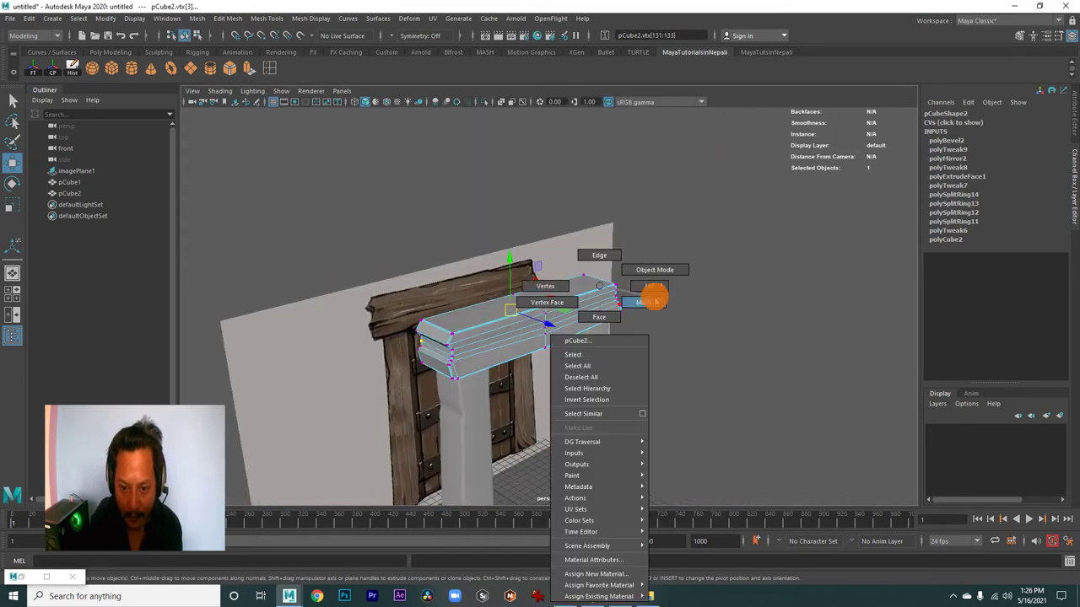
click(664, 270)
scroll(667, 329, down, 3)
alt+drag(653, 326, 555, 306)
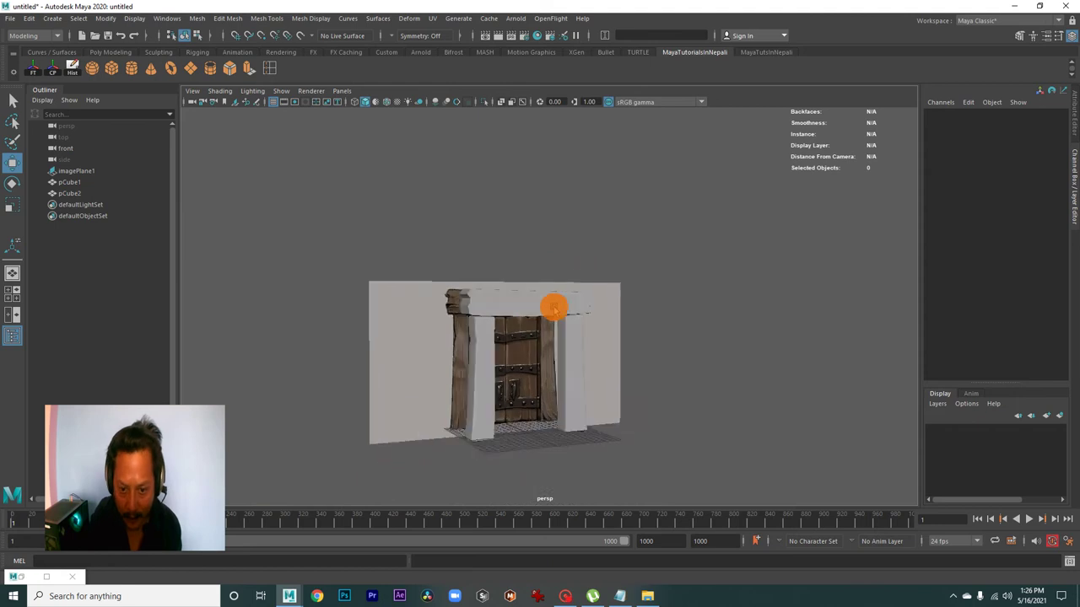
alt+drag(697, 445, 413, 351)
scroll(513, 388, up, 3)
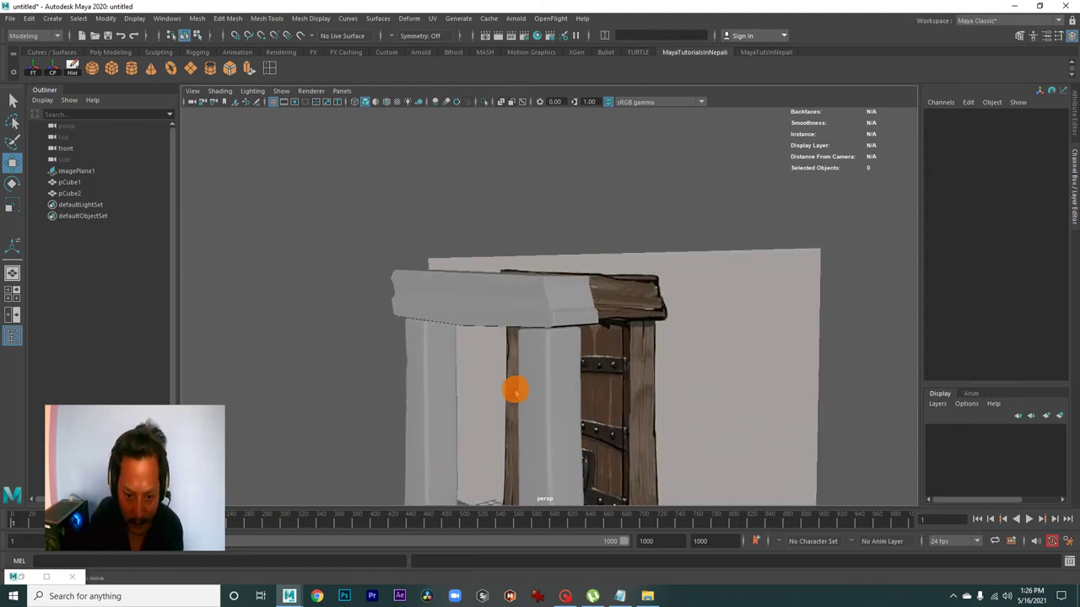
alt+drag(559, 308, 641, 329)
scroll(525, 330, down, 3)
mouse_move(526, 330)
alt+mouse_down()
mouse_move(613, 318)
mouse_move(602, 335)
mouse_move(614, 364)
mouse_move(497, 381)
mouse_move(484, 302)
alt+mouse_up()
click(484, 302)
mouse_move(513, 337)
alt+mouse_down()
mouse_move(490, 333)
mouse_move(586, 361)
alt+mouse_up()
In vertex mode, raise the right post's top vertices up to the lintel.
key(space)
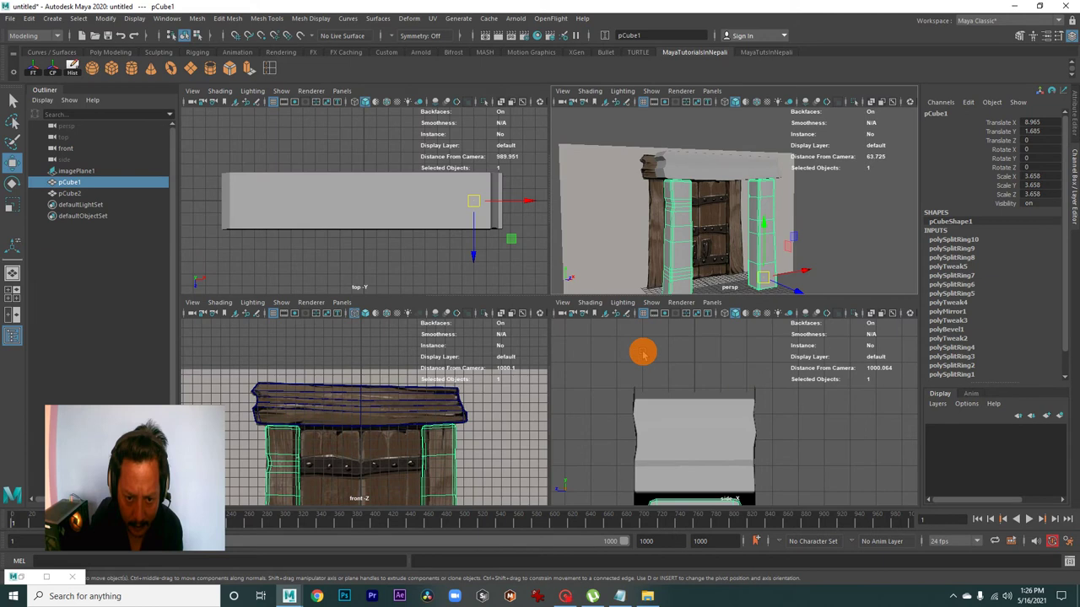
key(space)
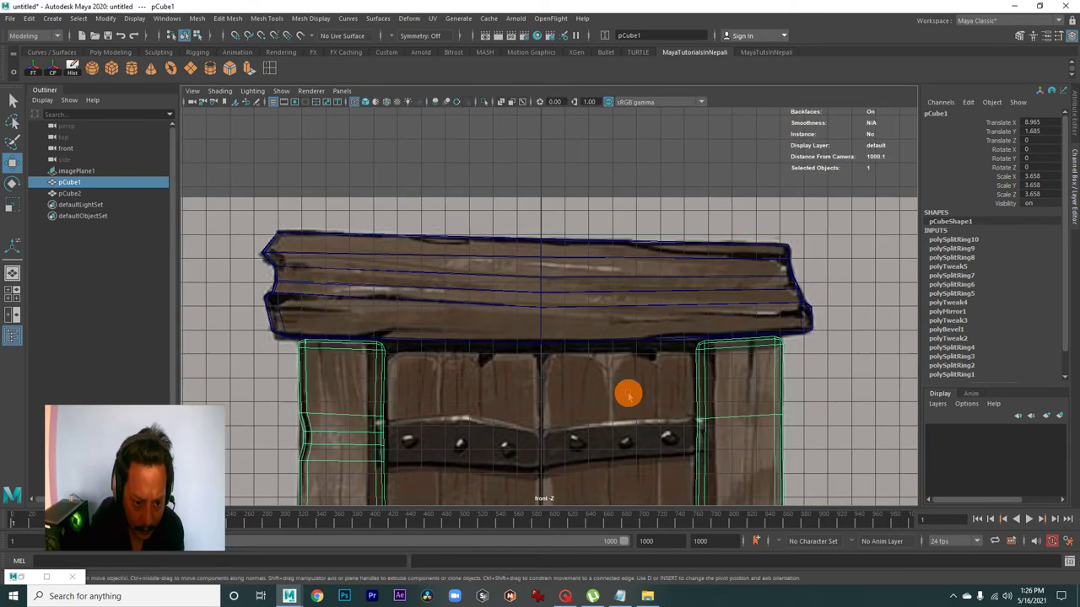
key(space)
key(space)
mouse_move(571, 330)
alt+mouse_down()
mouse_move(699, 376)
mouse_move(629, 248)
alt+mouse_up()
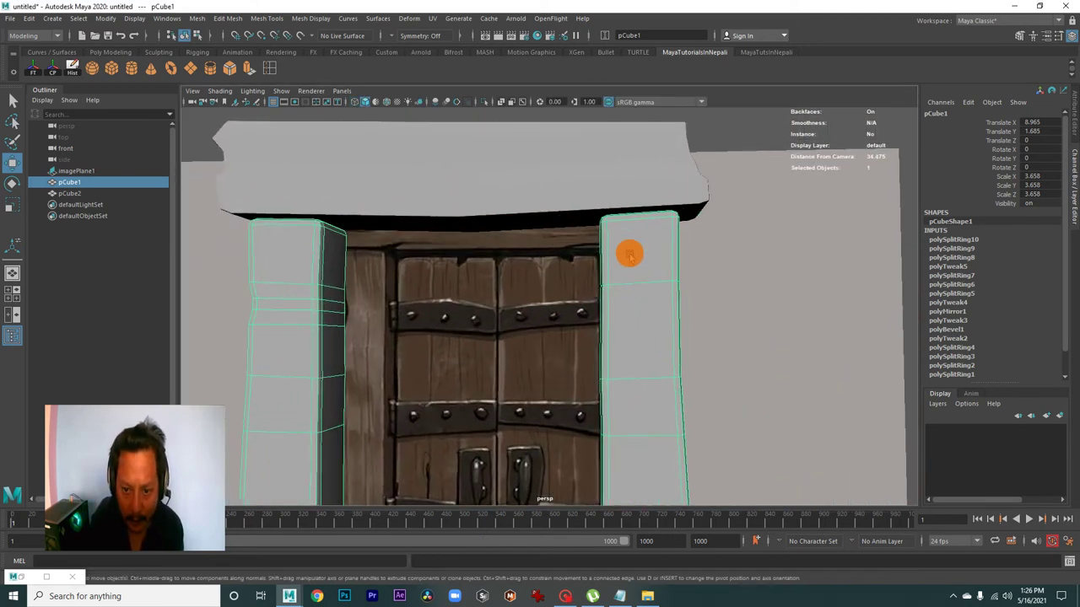
right_drag(627, 245, 591, 241)
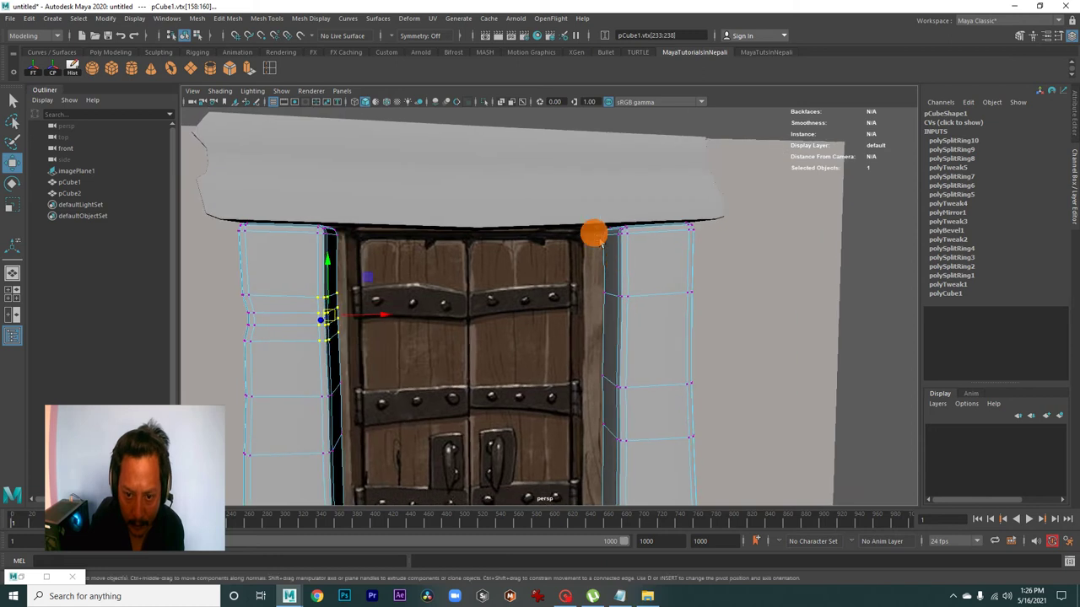
drag(601, 242, 680, 253)
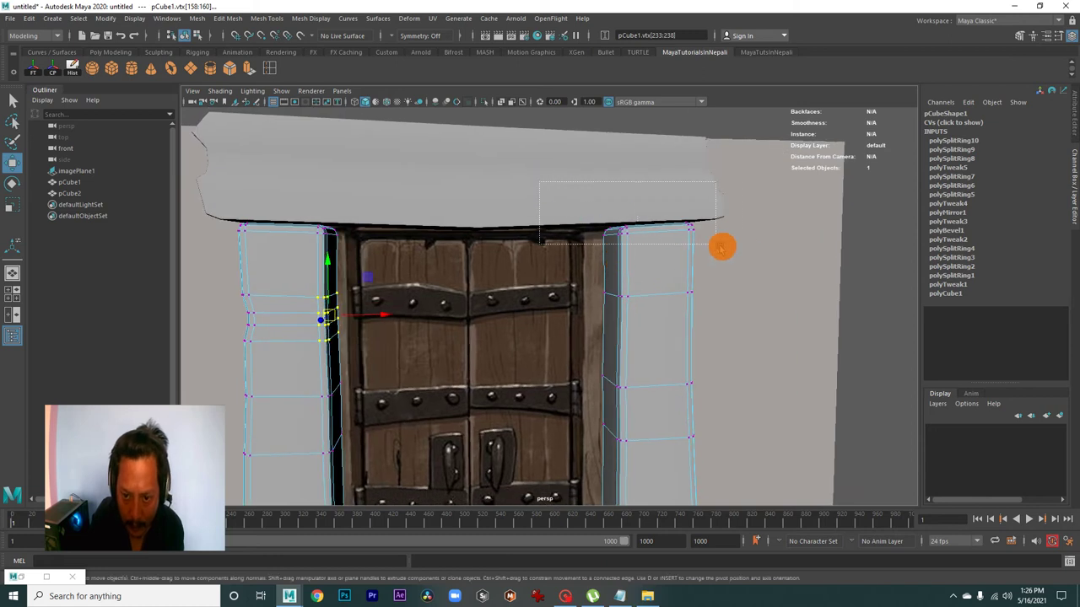
drag(649, 175, 649, 176)
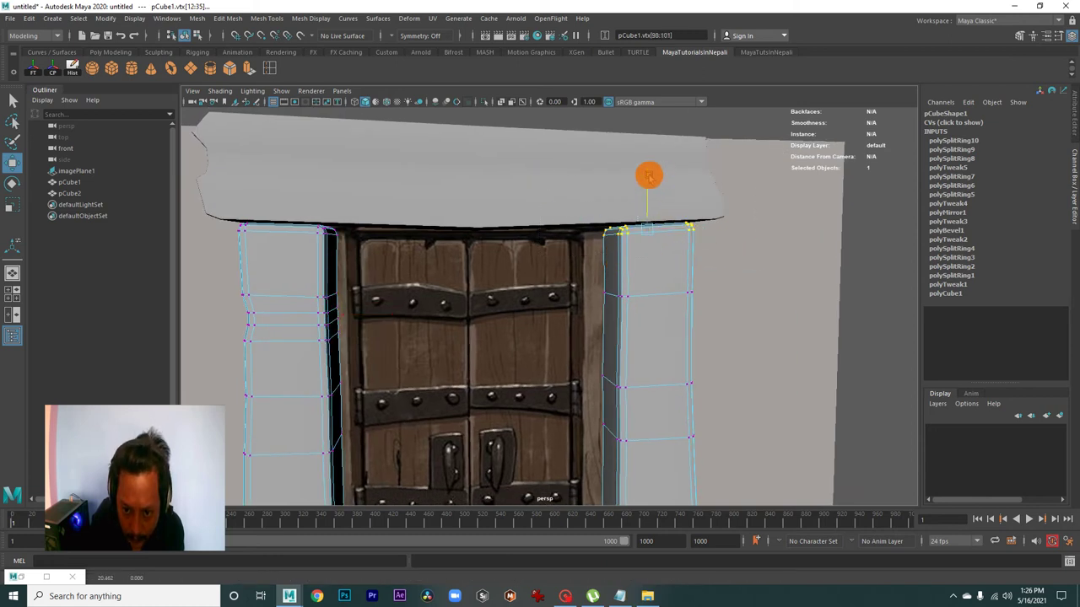
Raise the left post's top vertices up to meet the lintel's underside.
scroll(496, 265, down, 3)
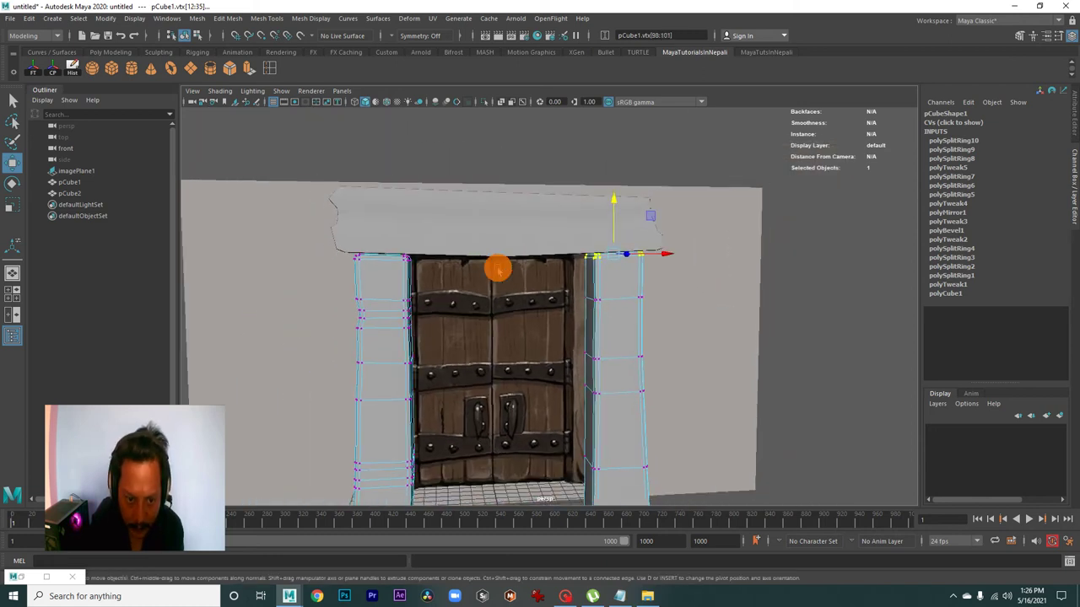
scroll(588, 330, up, 4)
scroll(316, 262, up, 3)
drag(309, 247, 571, 345)
drag(421, 244, 420, 242)
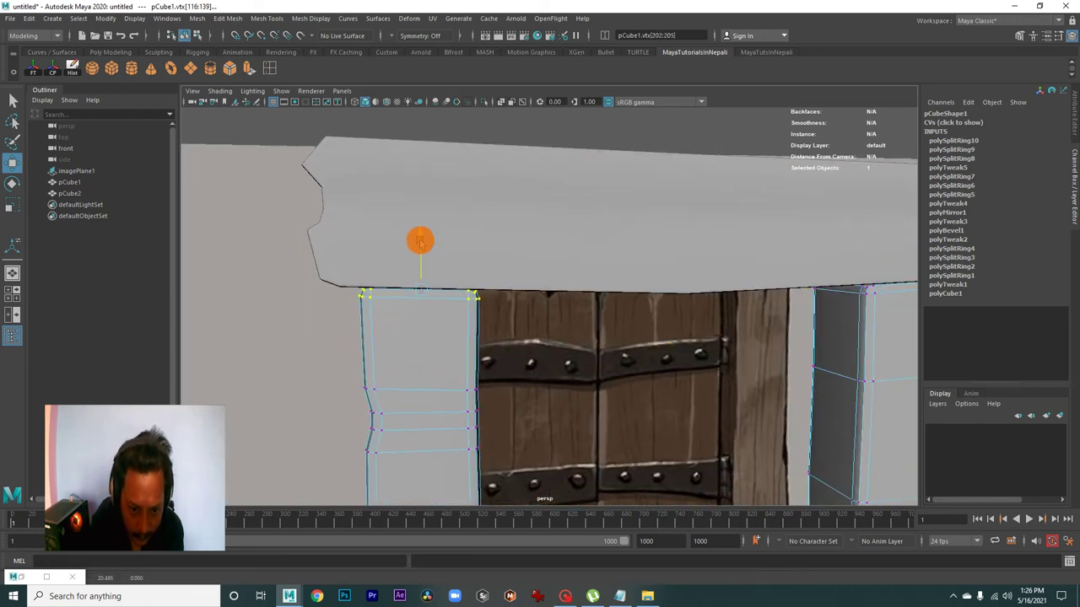
Frame the door in front view, return the posts to object mode, and select the reference image plane.
key(space)
key(space)
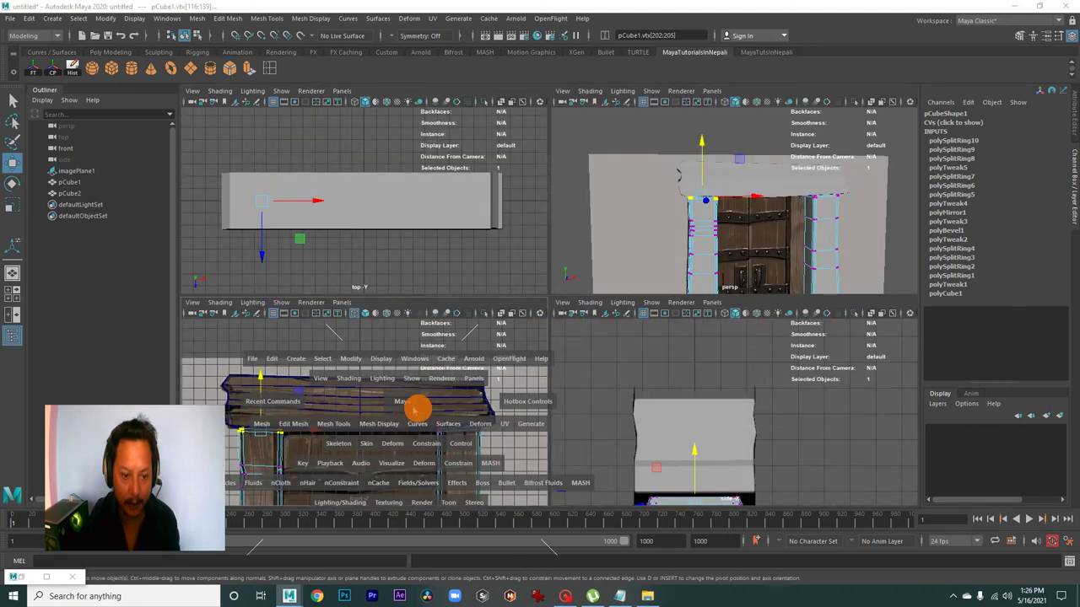
scroll(540, 309, down, 2)
alt+middle_drag(540, 309, 523, 222)
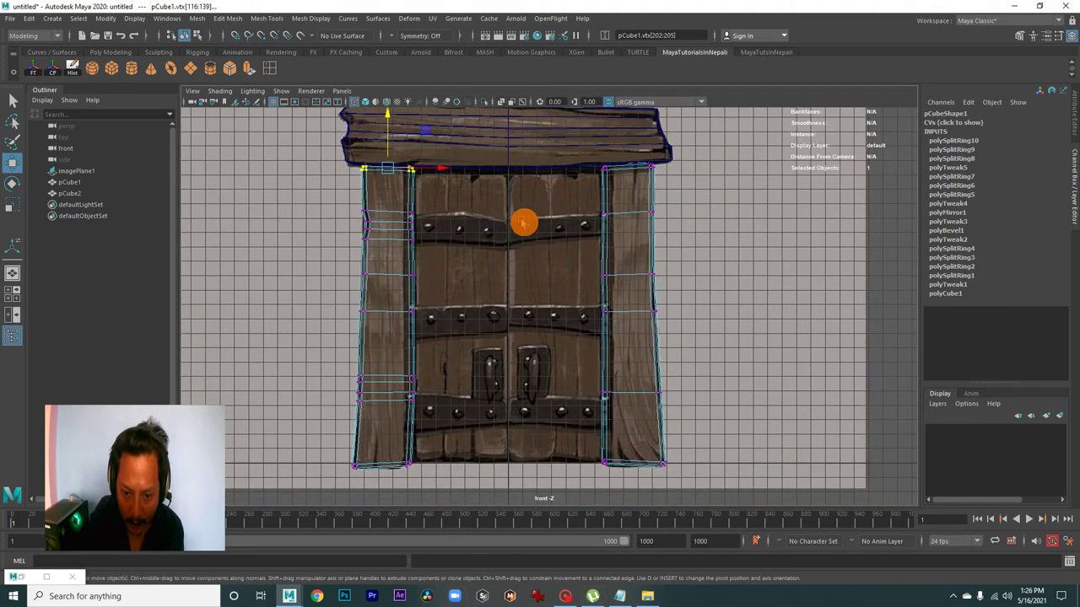
right_drag(647, 214, 735, 246)
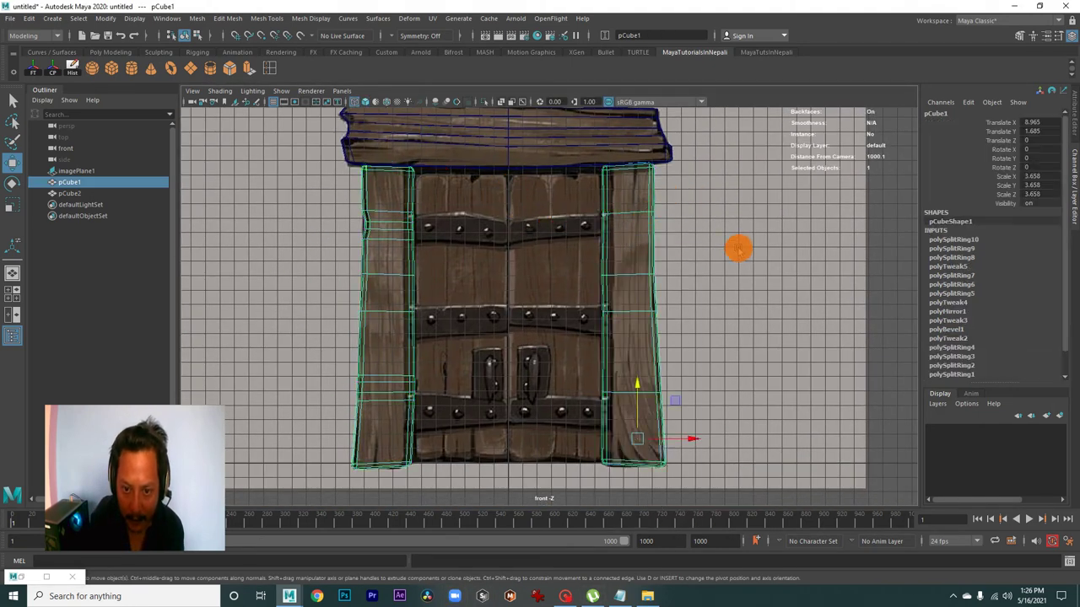
click(575, 259)
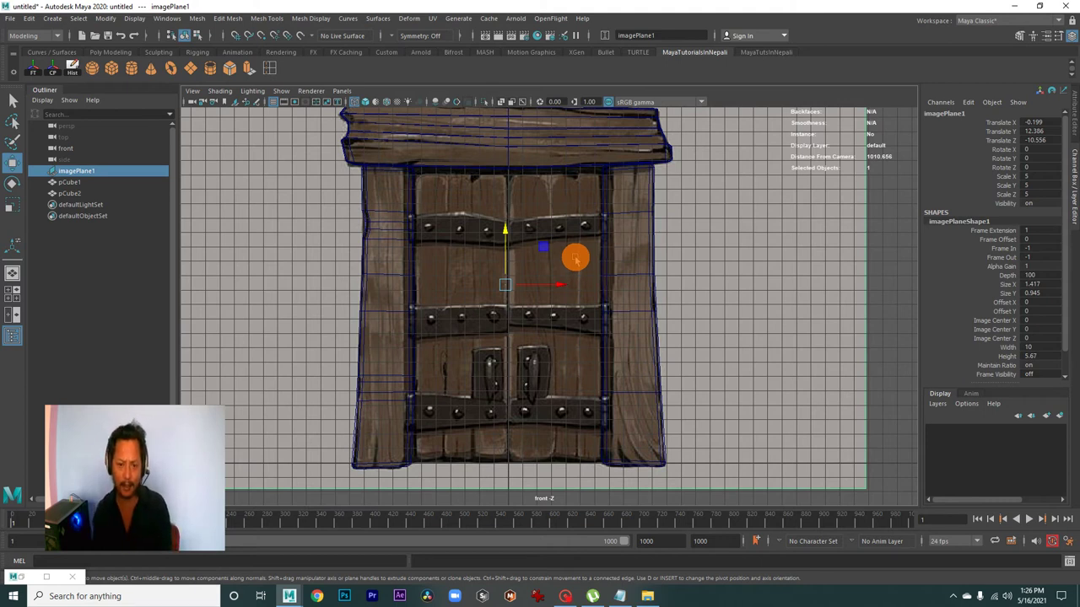
click(557, 431)
click(677, 119)
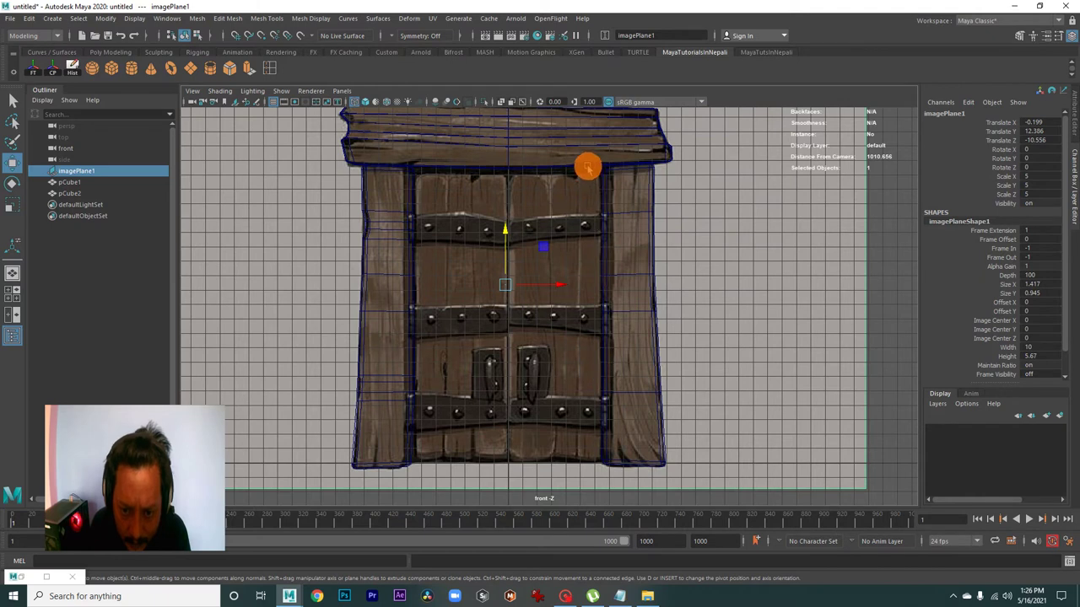
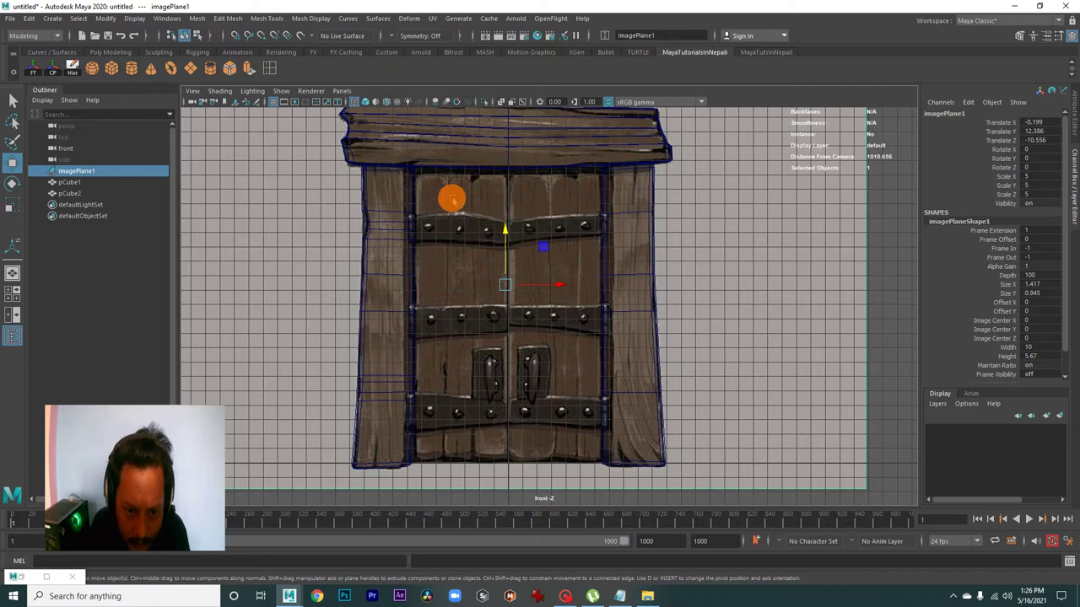
Add a new polygon cube and move and scale it onto the door.
click(532, 304)
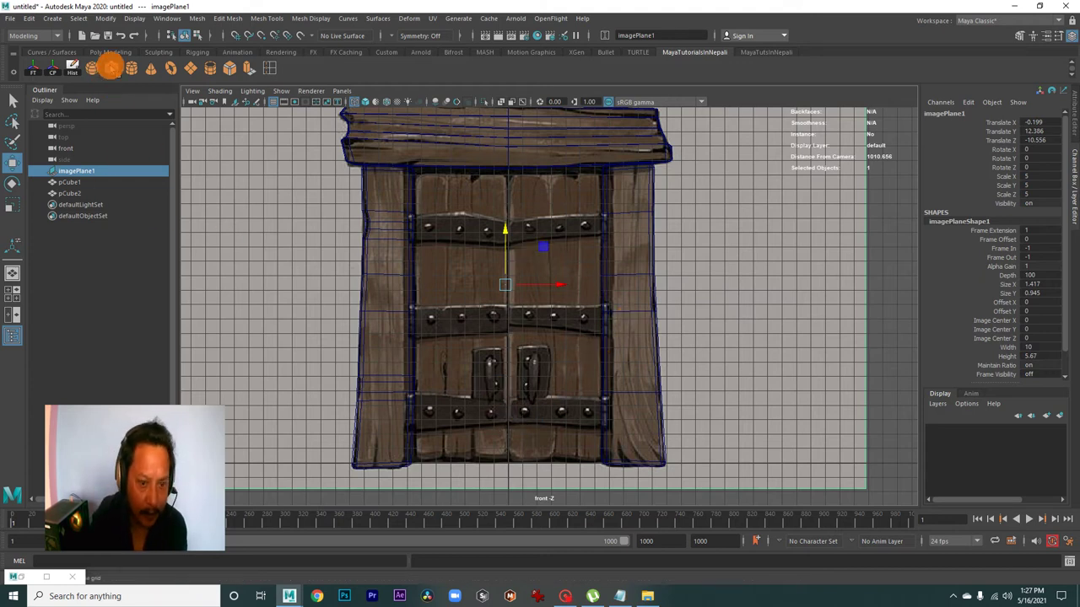
click(110, 67)
scroll(521, 333, up, 3)
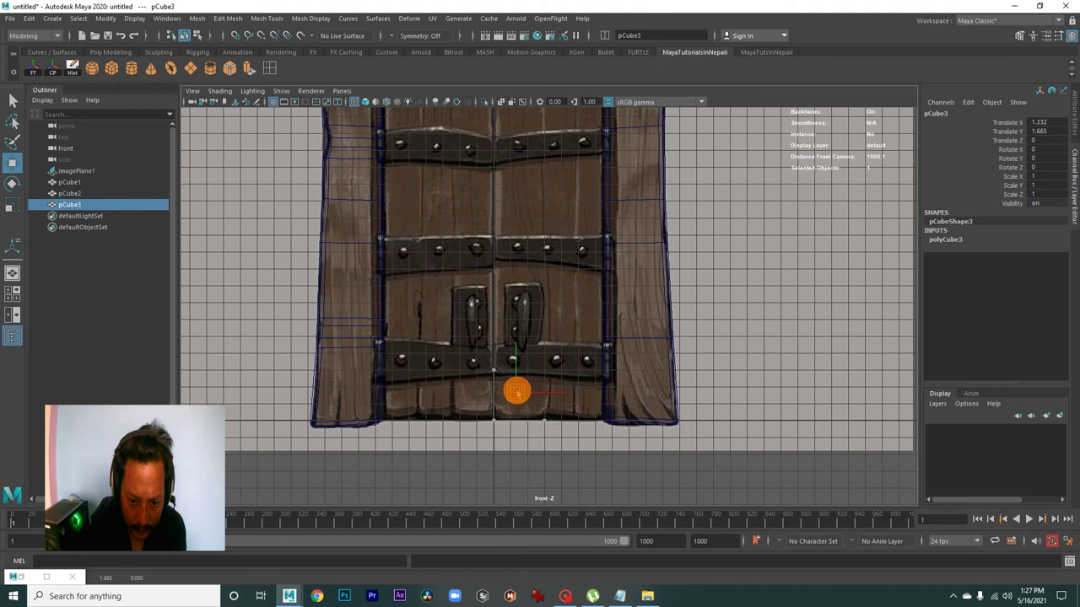
scroll(548, 401, up, 2)
scroll(641, 426, up, 2)
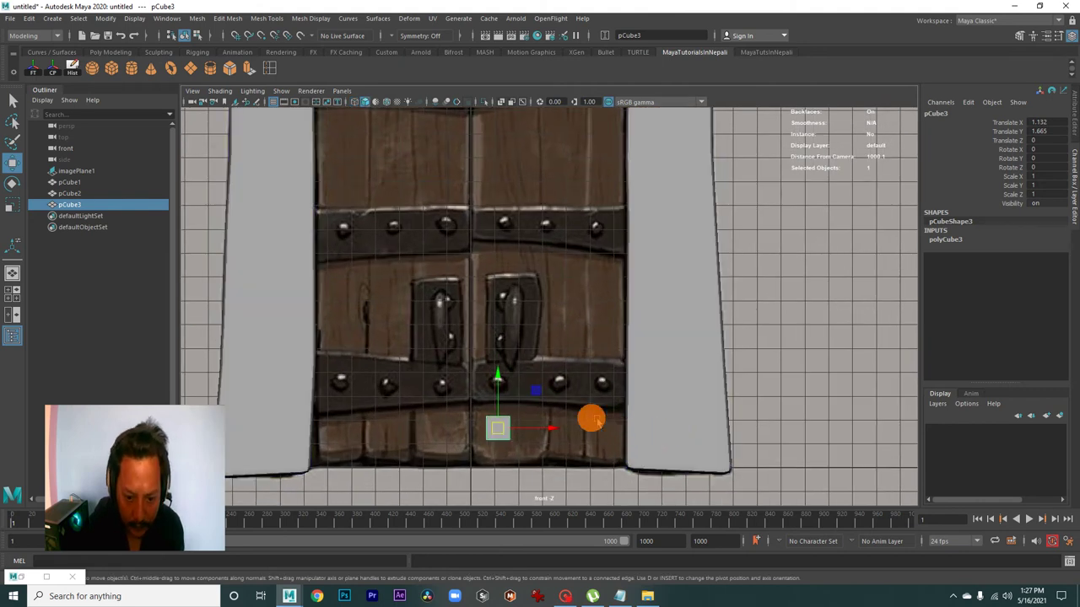
scroll(544, 355, up, 2)
drag(517, 361, 569, 374)
key(r)
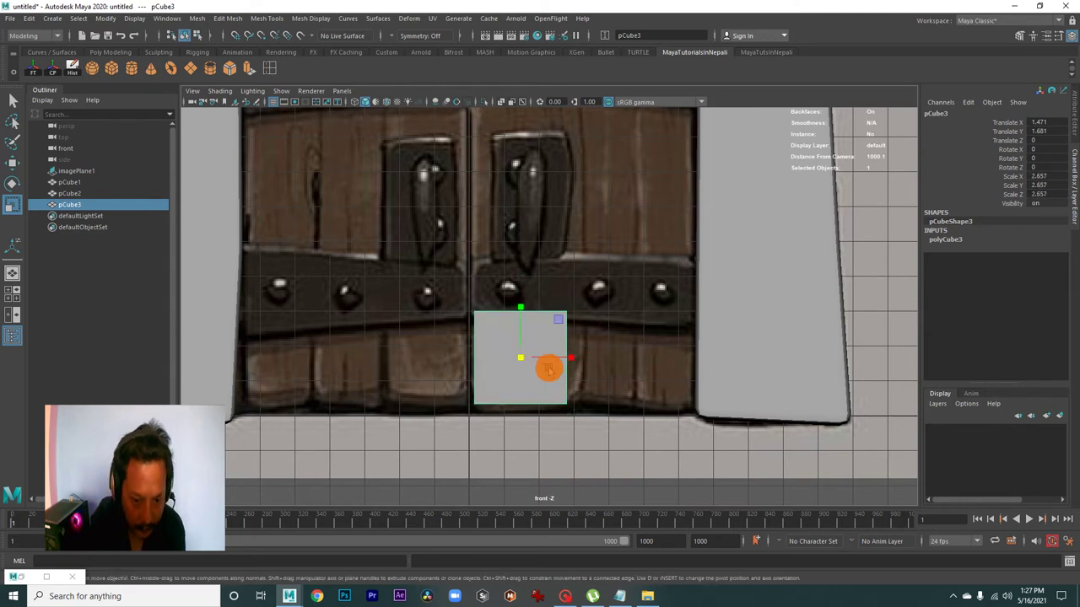
key(w)
Move the cube's vertices to reach the plank's right edge and the lintel's underside.
right_drag(498, 329, 489, 294)
scroll(531, 295, up, 1)
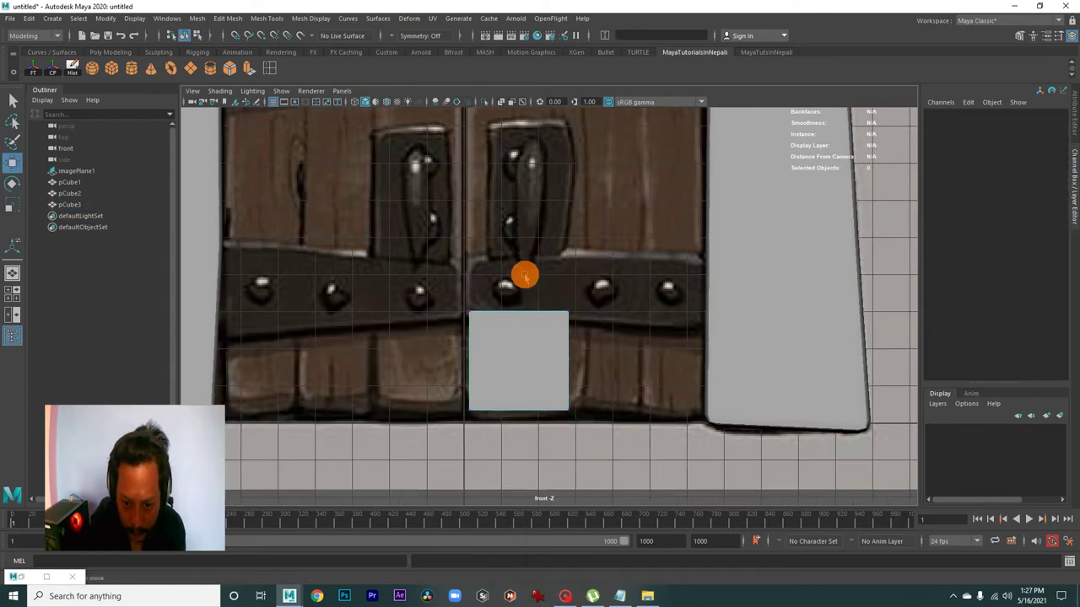
drag(521, 272, 615, 472)
drag(568, 363, 580, 364)
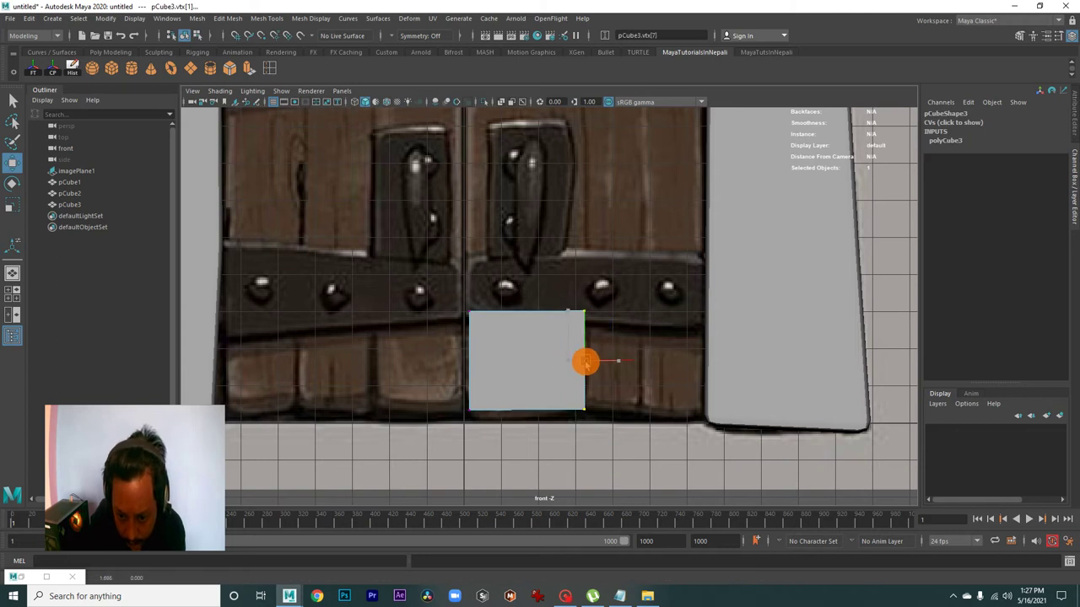
drag(452, 389, 601, 448)
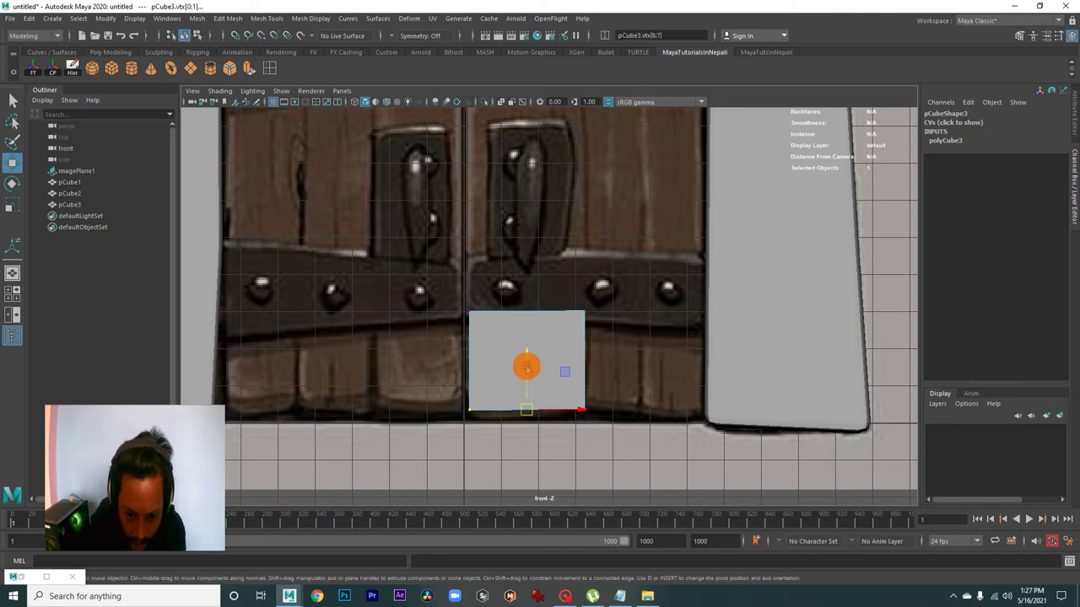
scroll(525, 376, down, 2)
alt+middle_drag(526, 379, 562, 458)
scroll(510, 390, down, 1)
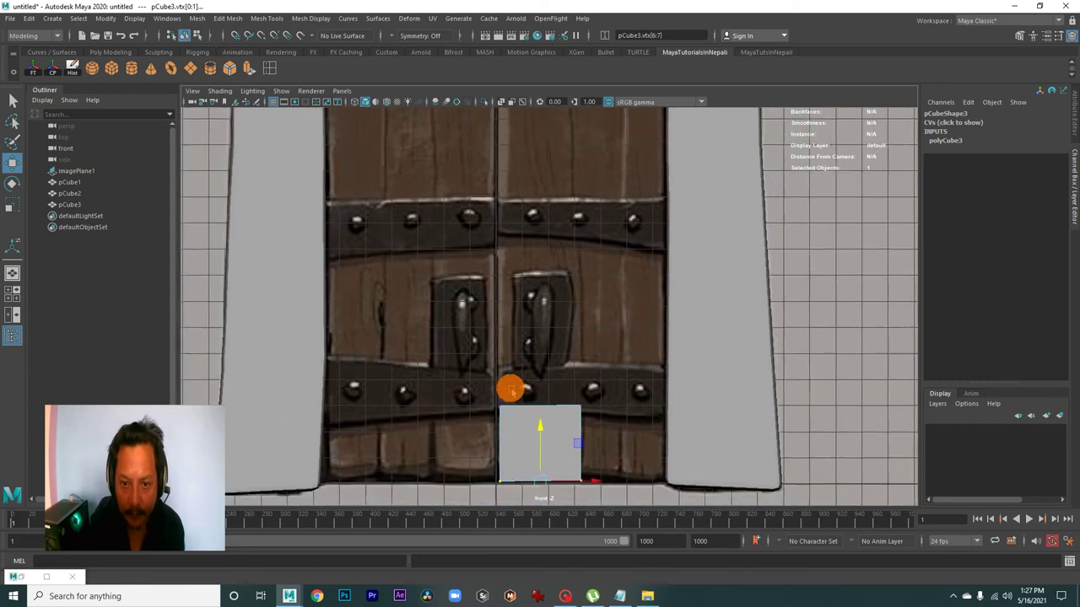
mouse_move(441, 368)
mouse_down()
mouse_move(596, 413)
mouse_move(550, 198)
mouse_move(549, 364)
mouse_up()
alt+middle_drag(549, 365, 560, 452)
mouse_move(546, 450)
mouse_down()
mouse_move(520, 219)
mouse_move(535, 220)
mouse_move(504, 234)
mouse_move(535, 221)
mouse_up()
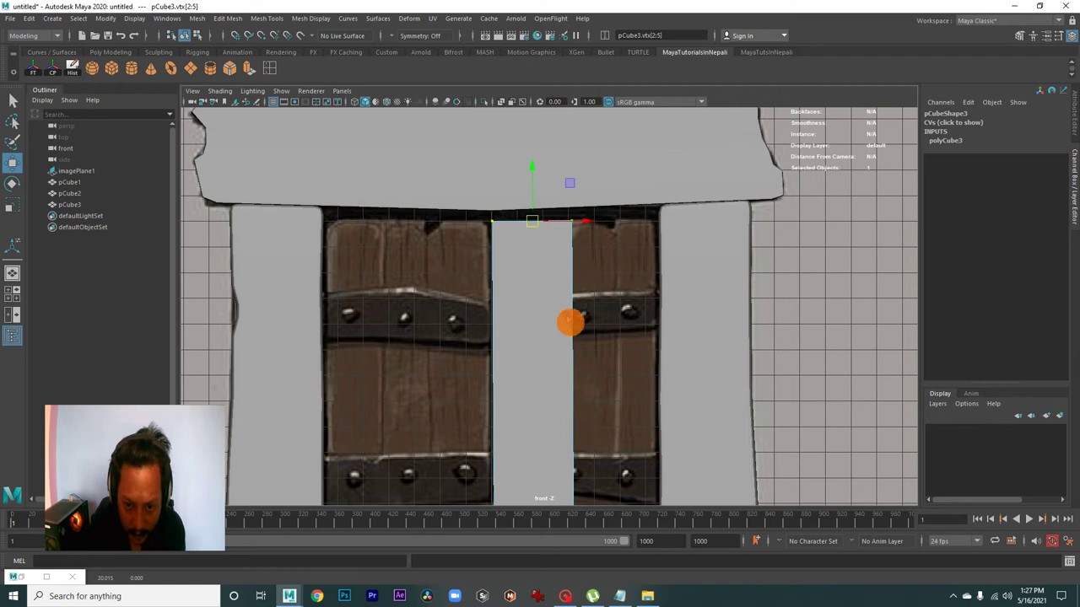
In wireframe, align the plank's top-right and bottom corner vertices with the reference.
scroll(565, 338, down, 1)
key(4)
scroll(549, 366, up, 1)
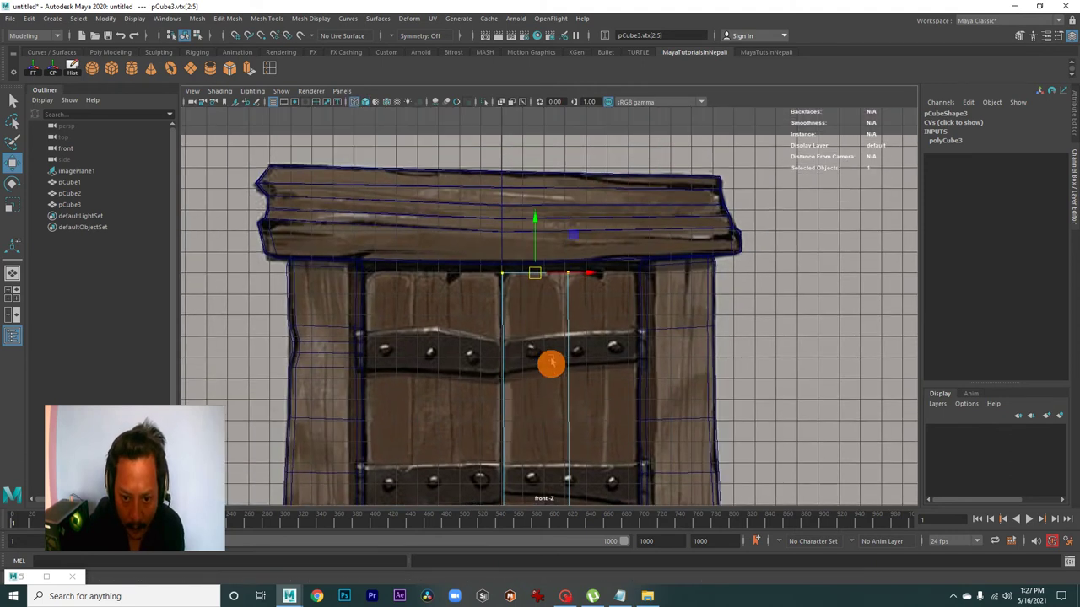
scroll(675, 405, up, 3)
right_click(590, 341)
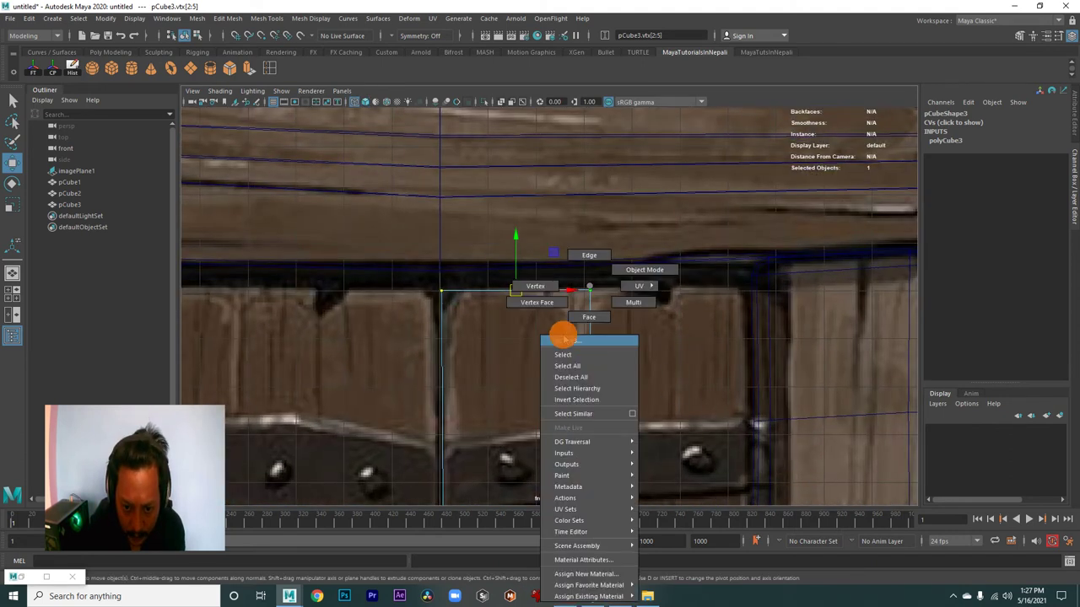
click(602, 309)
drag(600, 295, 580, 287)
scroll(587, 287, down, 5)
scroll(574, 400, up, 3)
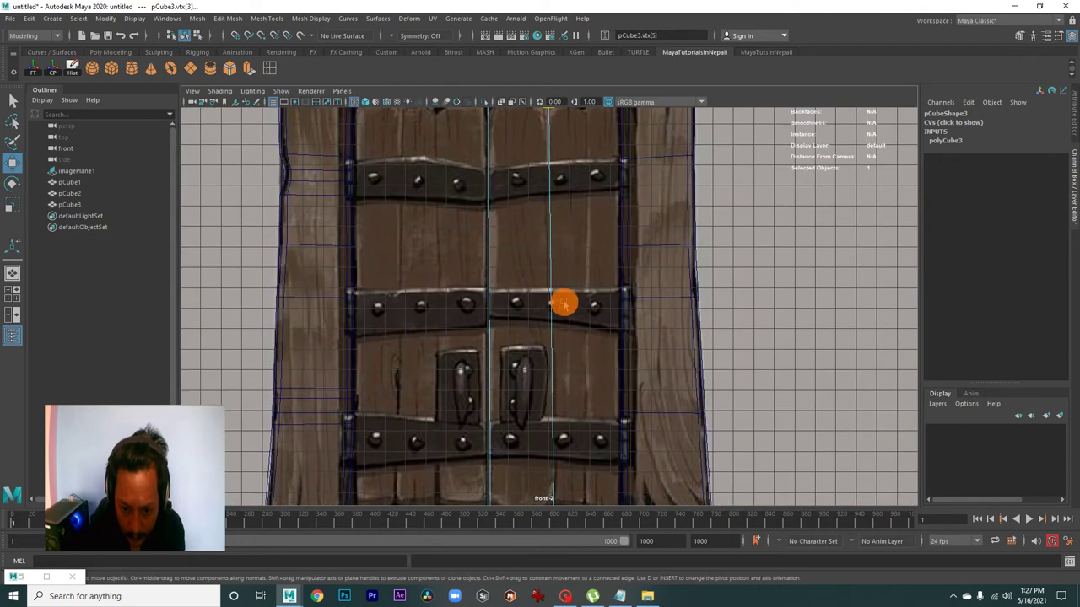
alt+middle_drag(551, 308, 574, 211)
drag(540, 361, 541, 362)
scroll(621, 386, down, 1)
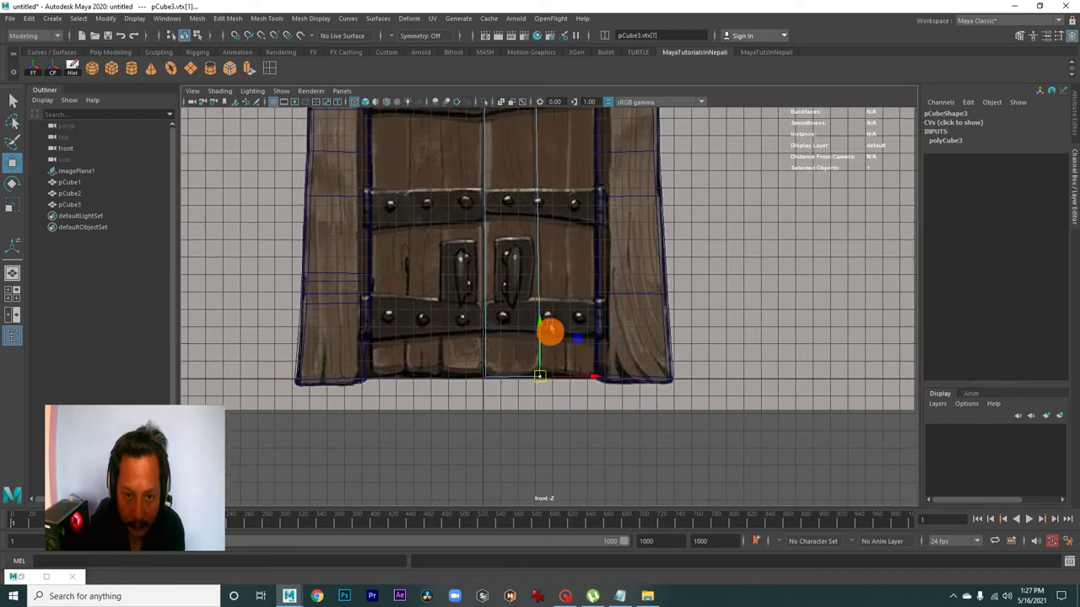
alt+middle_drag(549, 333, 619, 465)
scroll(571, 441, down, 2)
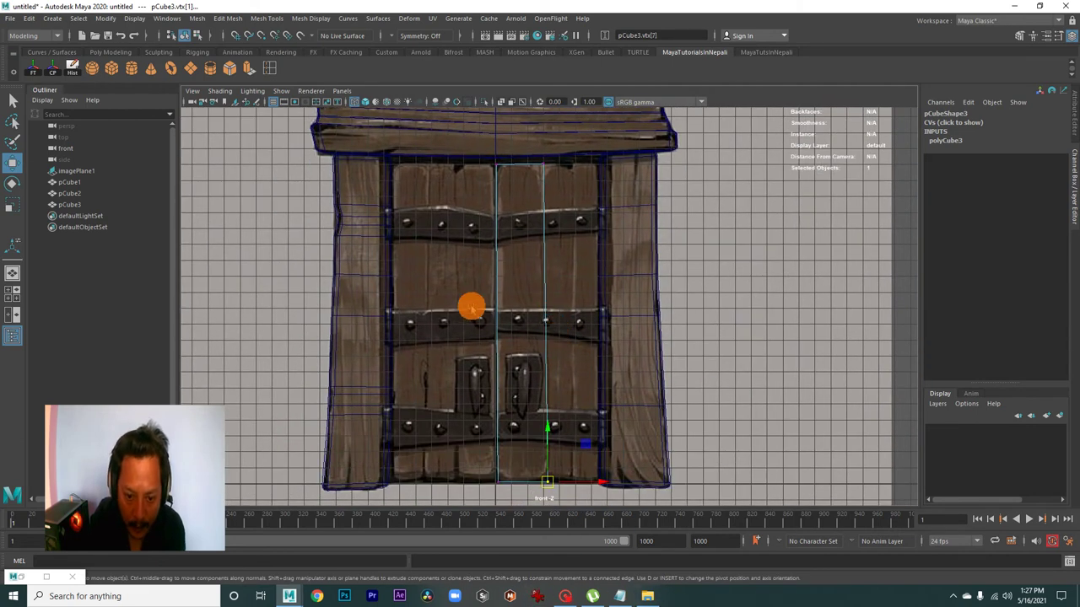
scroll(600, 309, up, 1)
scroll(533, 299, up, 2)
scroll(681, 365, up, 2)
scroll(667, 363, down, 1)
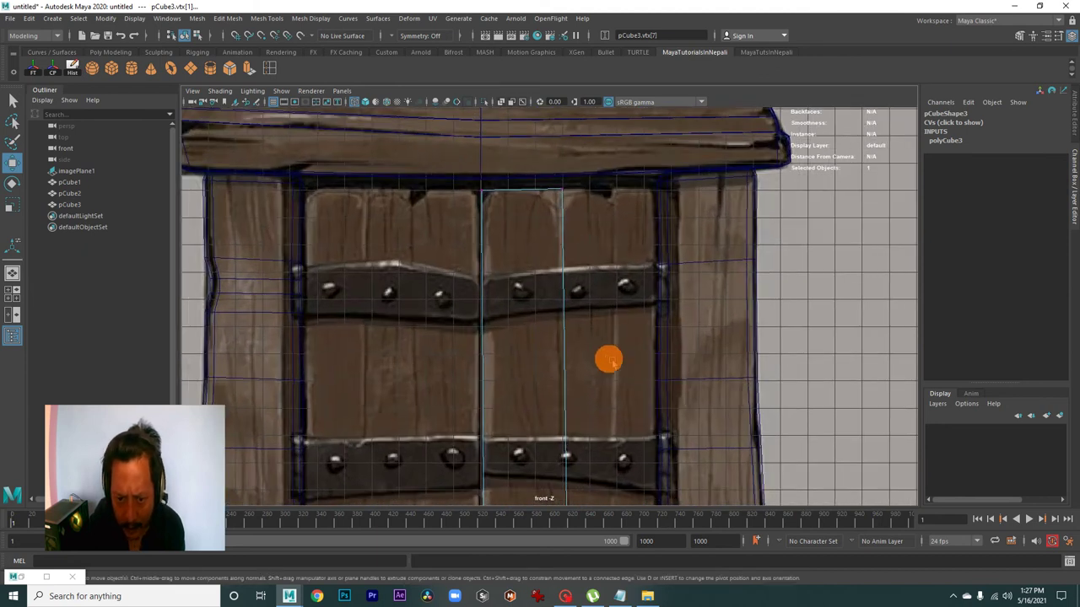
scroll(506, 342, down, 1)
scroll(493, 338, down, 1)
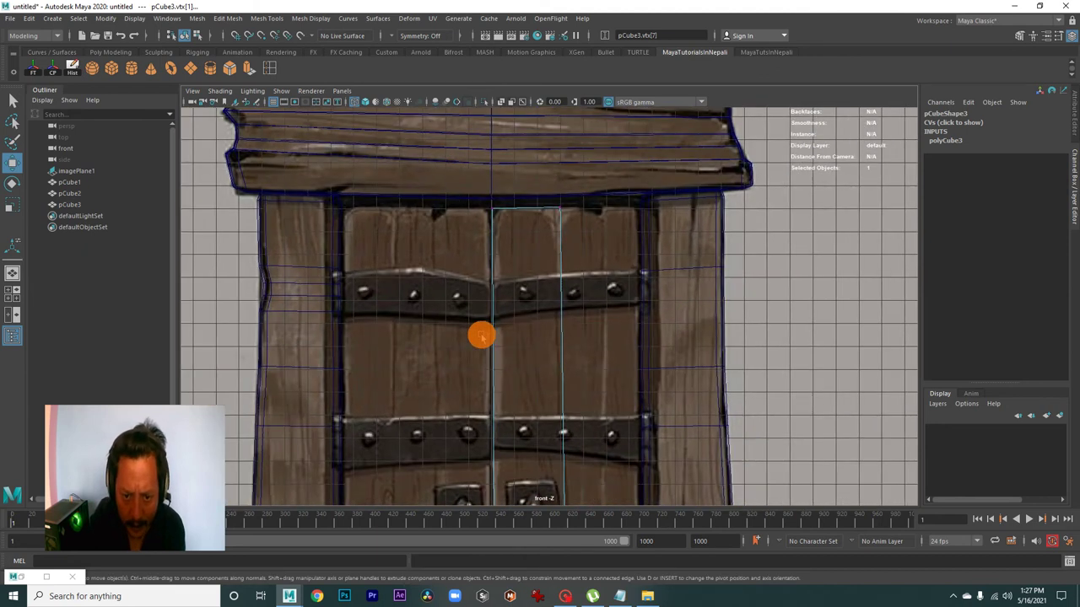
Insert two vertical edge loops into the centre plank.
double_click(268, 68)
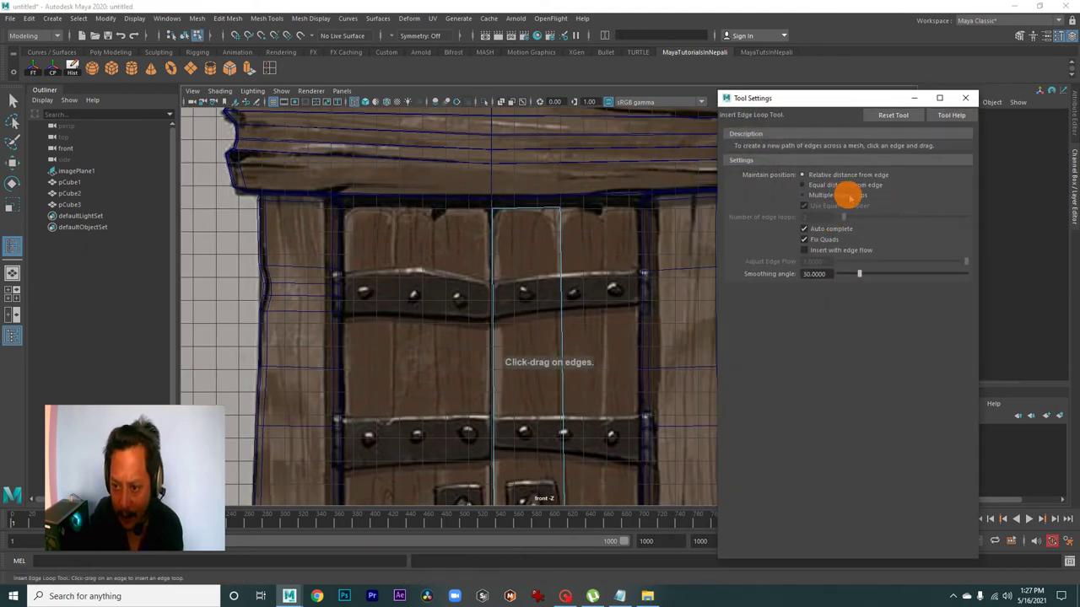
click(914, 98)
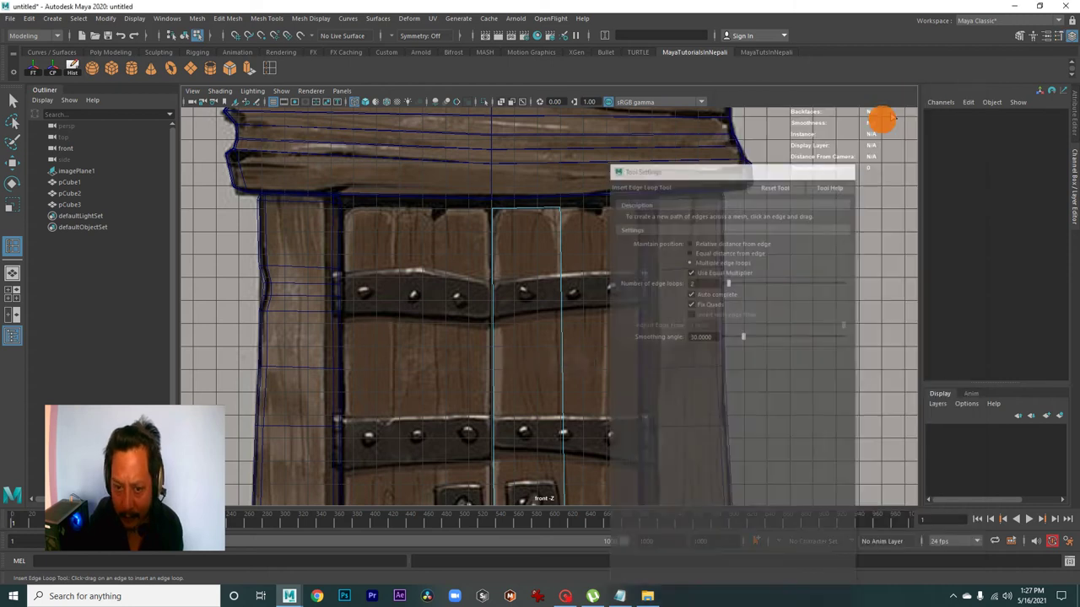
click(519, 208)
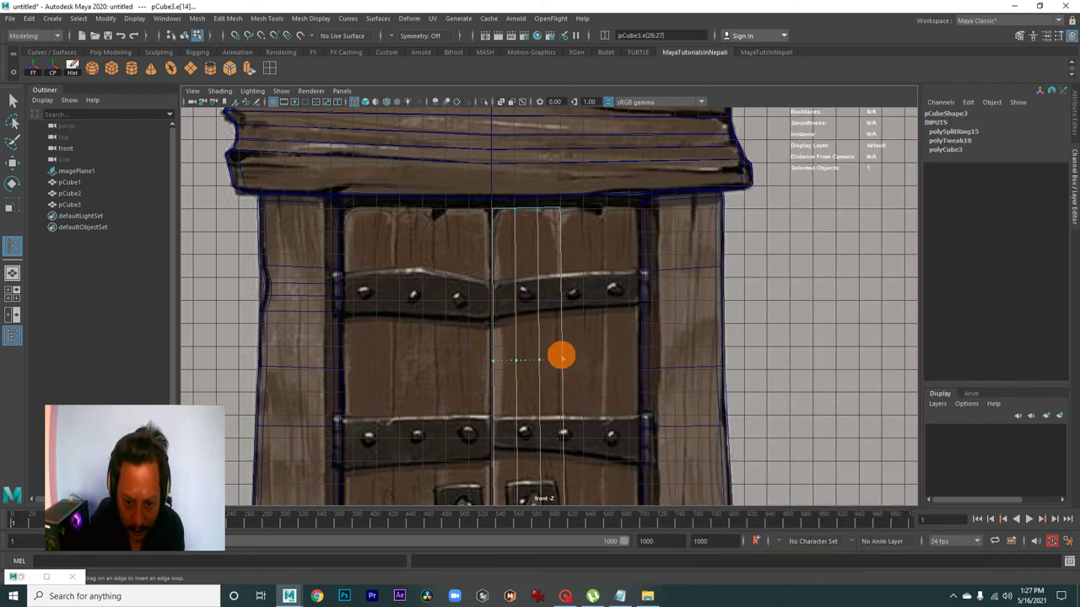
click(562, 356)
scroll(436, 282, down, 3)
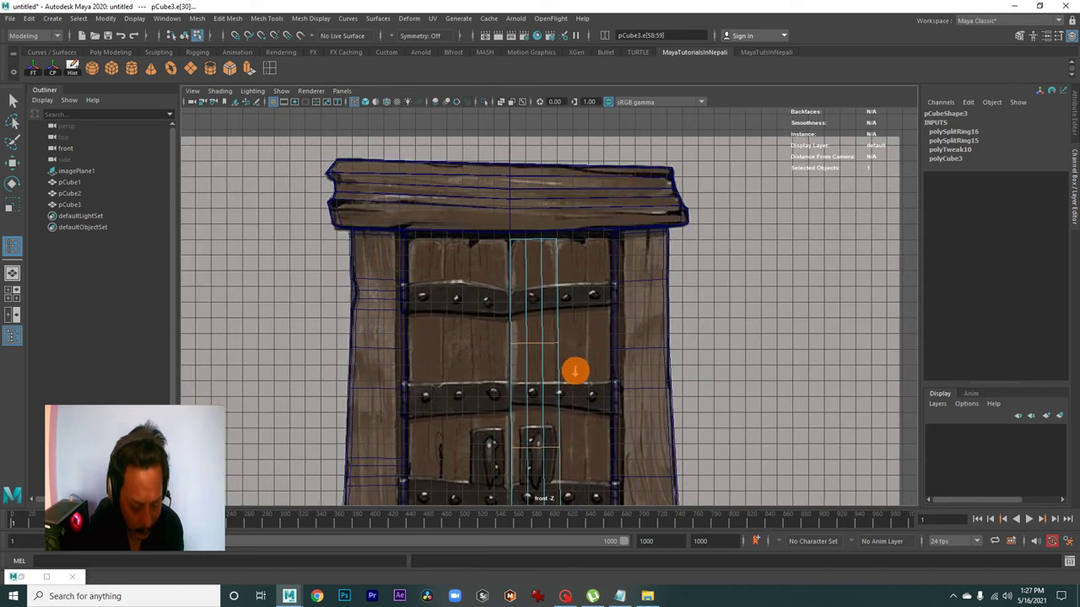
Move the plank's top corner and middle-edge vertices to follow the reference outline.
key(w)
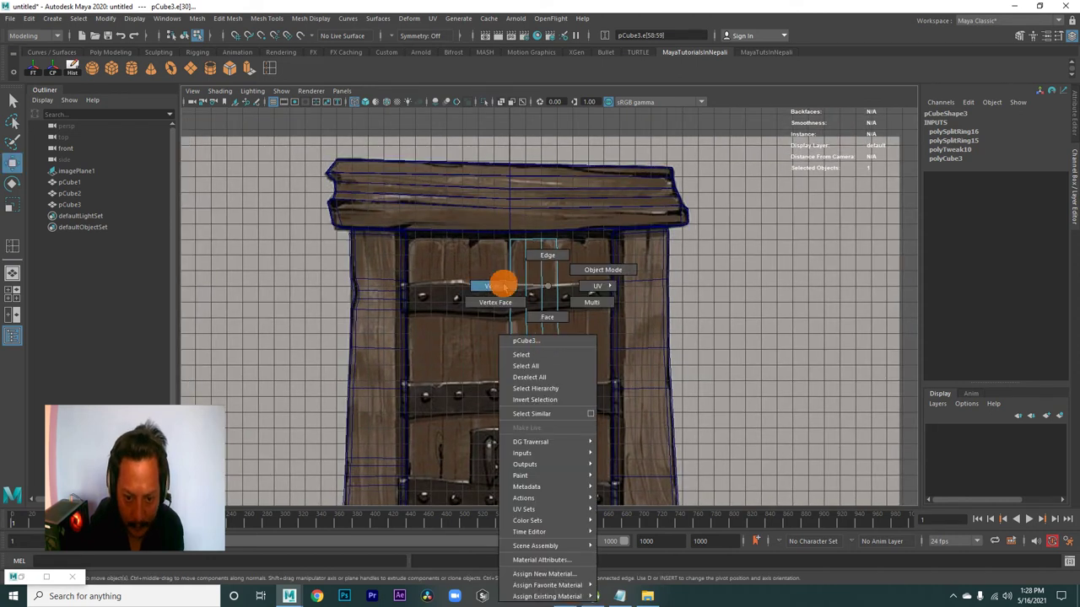
right_drag(518, 320, 501, 285)
scroll(657, 364, up, 2)
scroll(528, 364, up, 3)
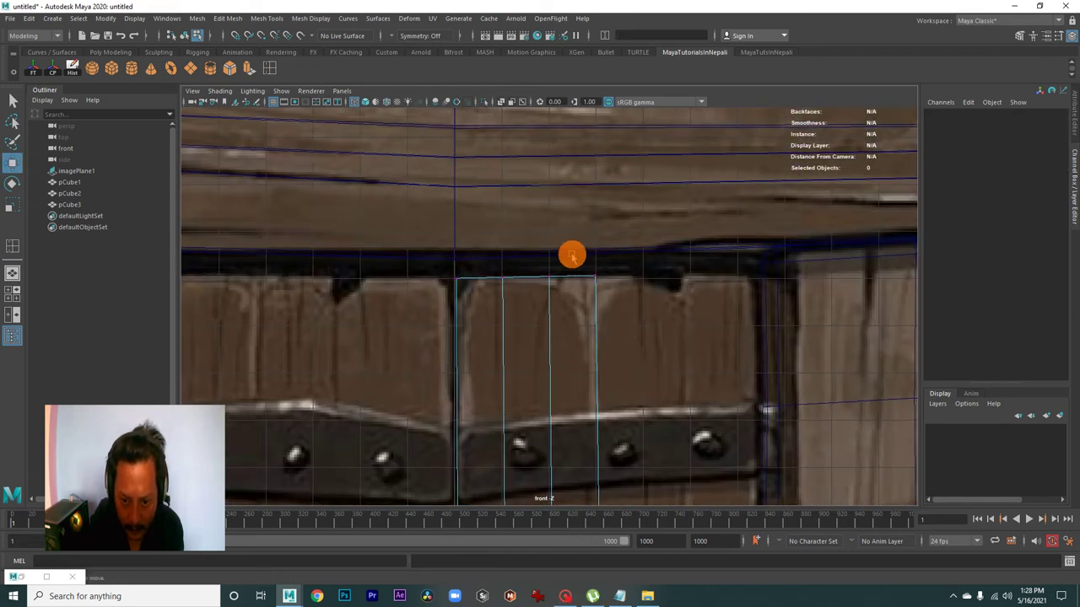
click(596, 278)
drag(600, 284, 588, 280)
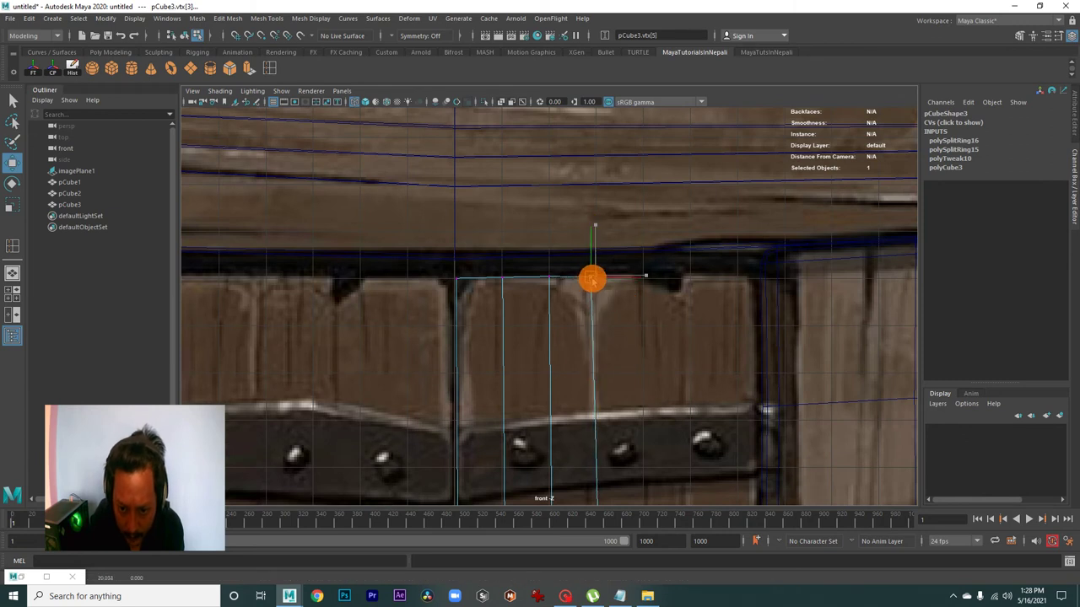
alt+middle_drag(592, 281, 579, 279)
click(458, 262)
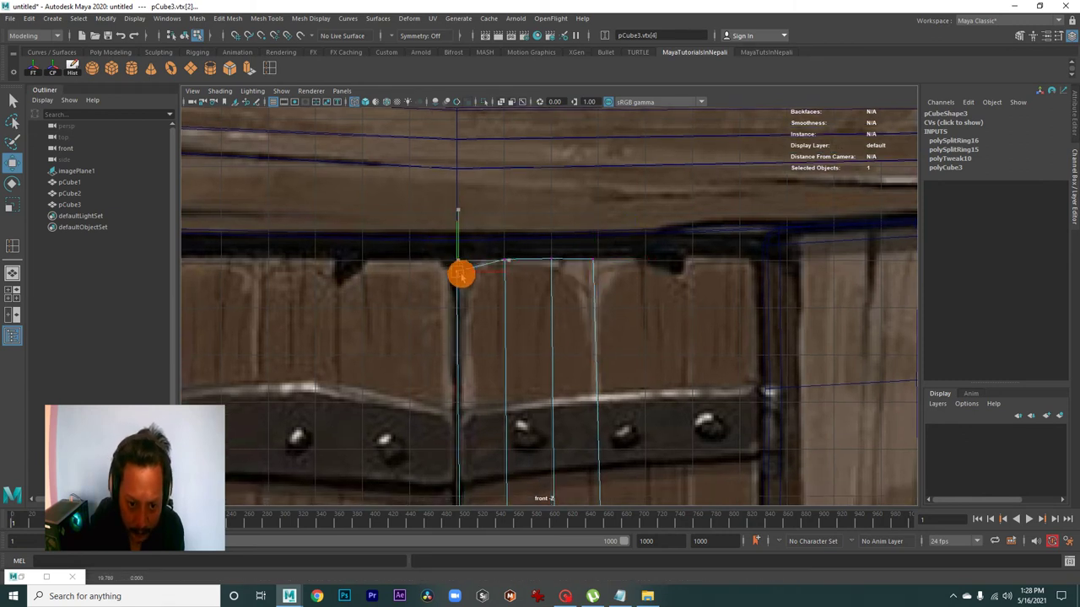
mouse_move(465, 273)
alt+middle_down()
mouse_move(574, 246)
mouse_move(573, 332)
alt+middle_up()
mouse_move(549, 298)
mouse_down()
mouse_move(608, 363)
mouse_move(563, 333)
mouse_up()
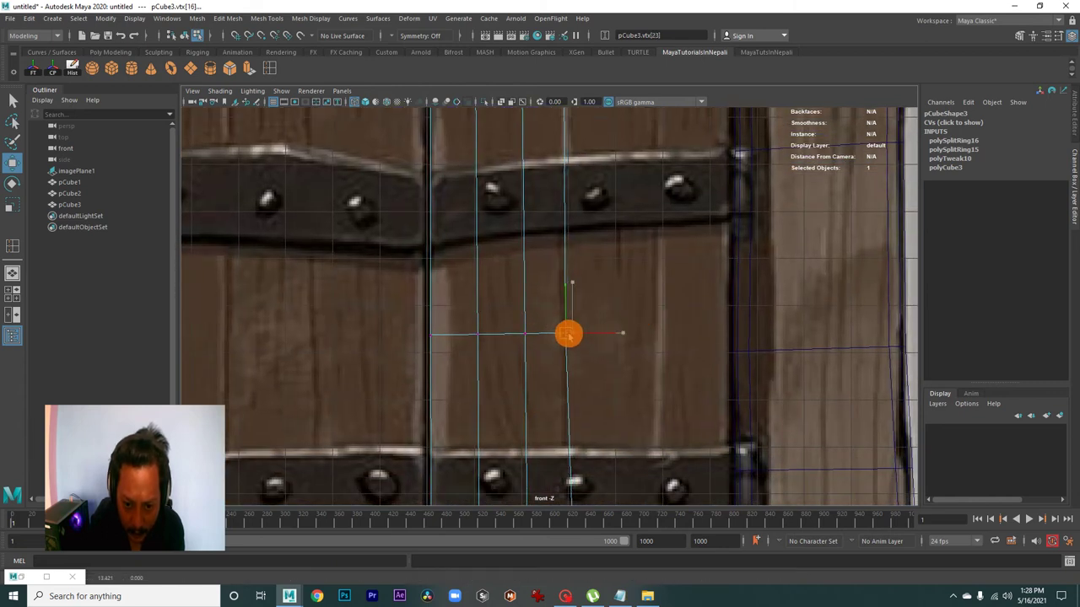
alt+middle_drag(563, 333, 598, 278)
Slant the plank's bottom edge by repositioning its bottom vertices to match the reference.
alt+middle_drag(616, 379, 613, 324)
drag(536, 351, 591, 404)
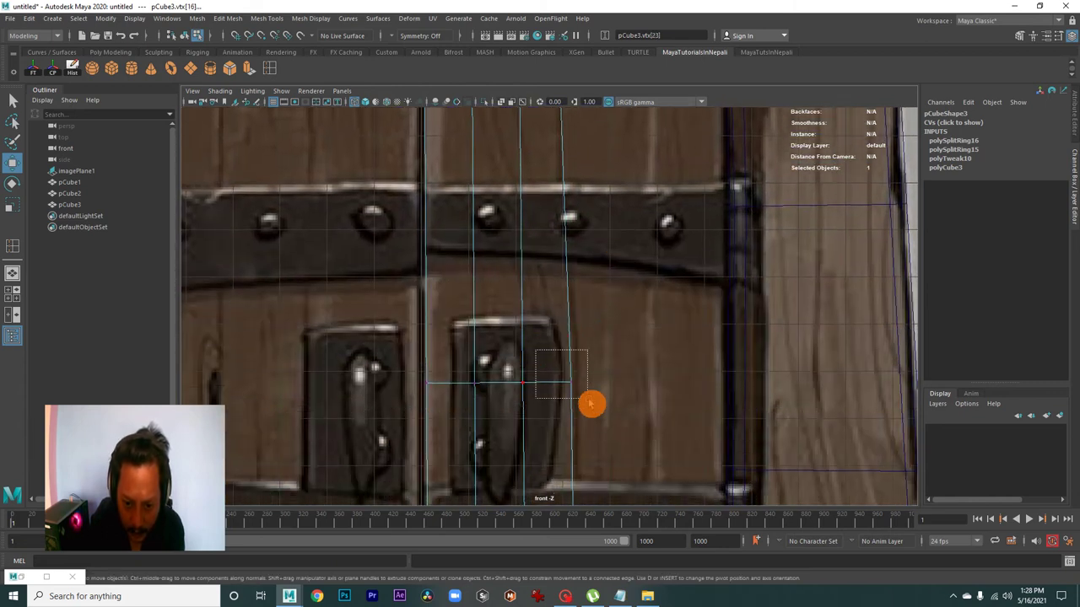
alt+middle_drag(578, 383, 595, 229)
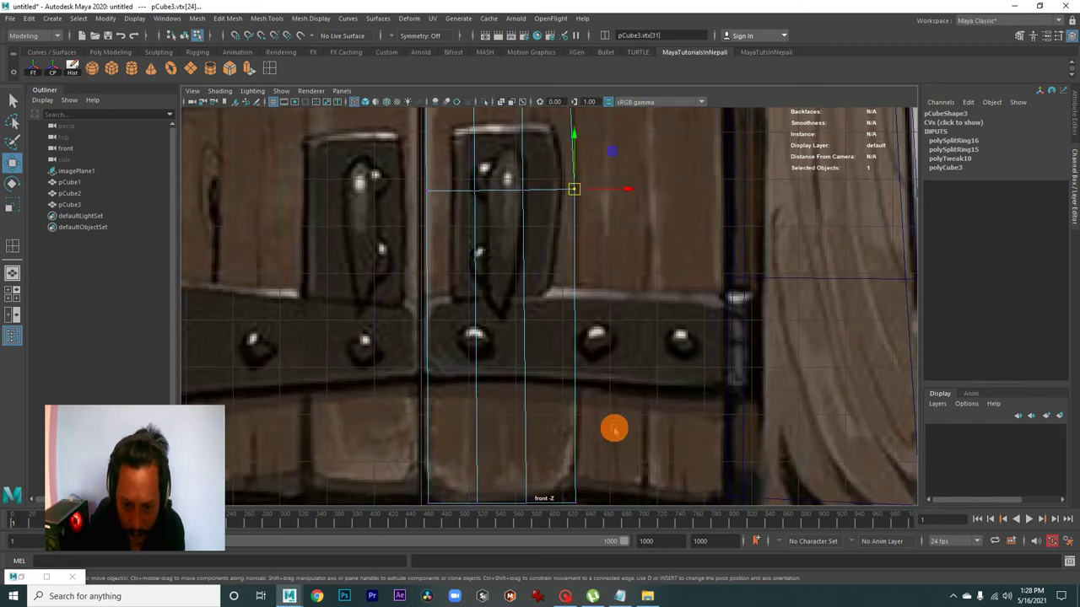
alt+middle_drag(612, 429, 578, 413)
drag(570, 433, 564, 420)
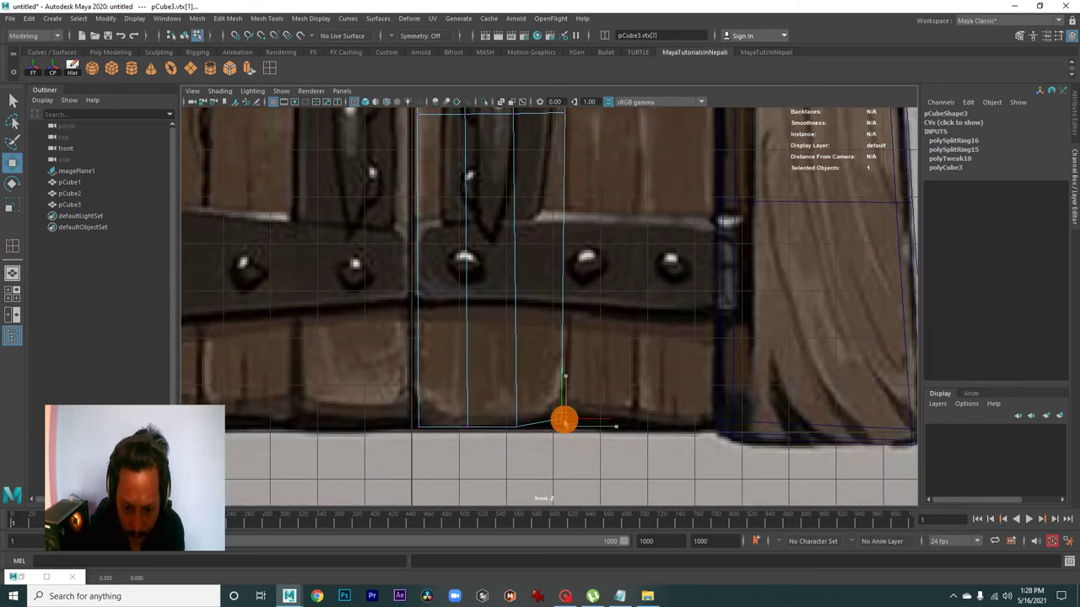
drag(497, 407, 531, 442)
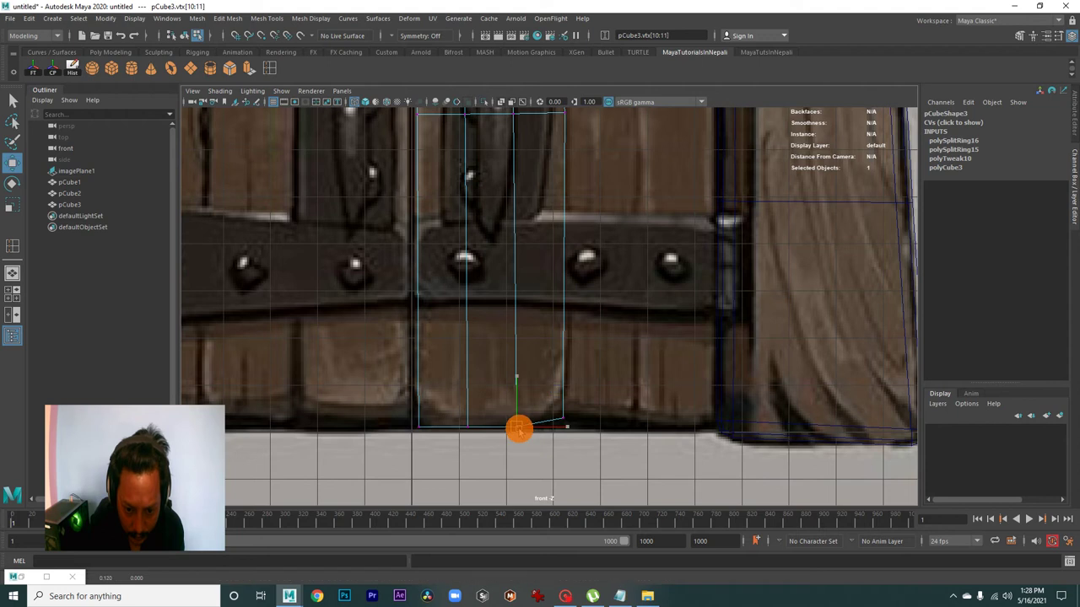
click(465, 426)
click(421, 429)
drag(426, 434, 419, 430)
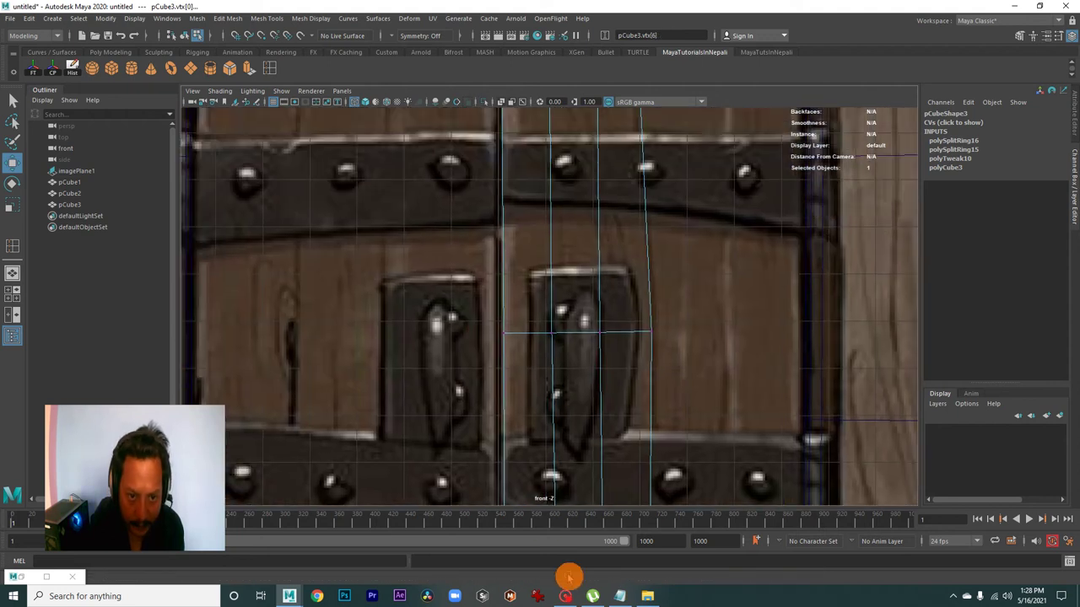
Select the plank's middle-row vertices, then review the doorway in perspective view.
alt+middle_drag(419, 430, 511, 398)
drag(494, 337, 532, 377)
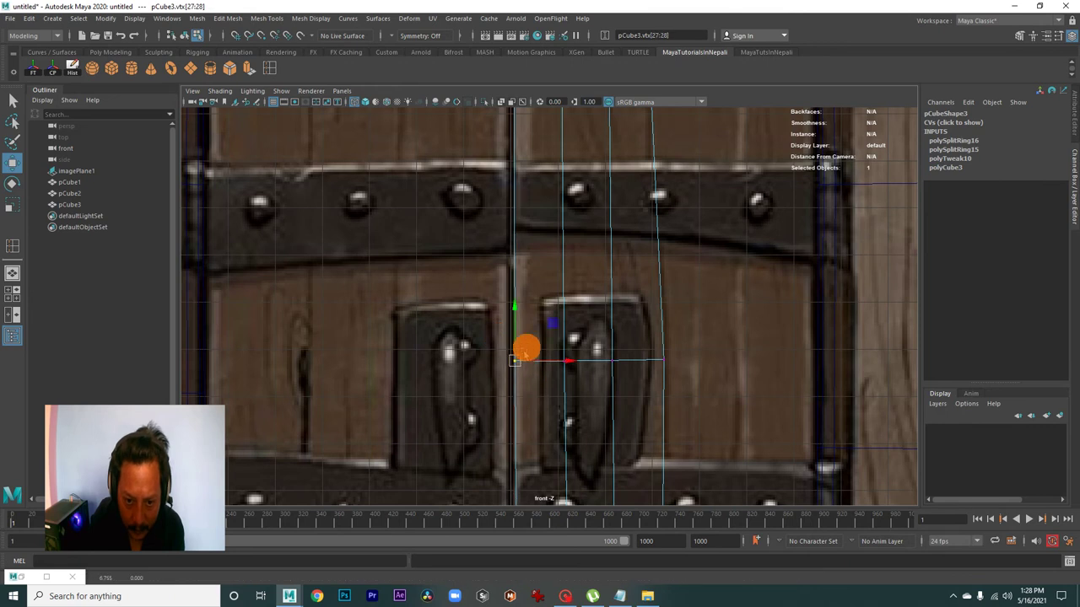
alt+middle_drag(520, 364, 591, 463)
alt+right_drag(612, 516, 601, 322)
alt+middle_drag(600, 322, 618, 402)
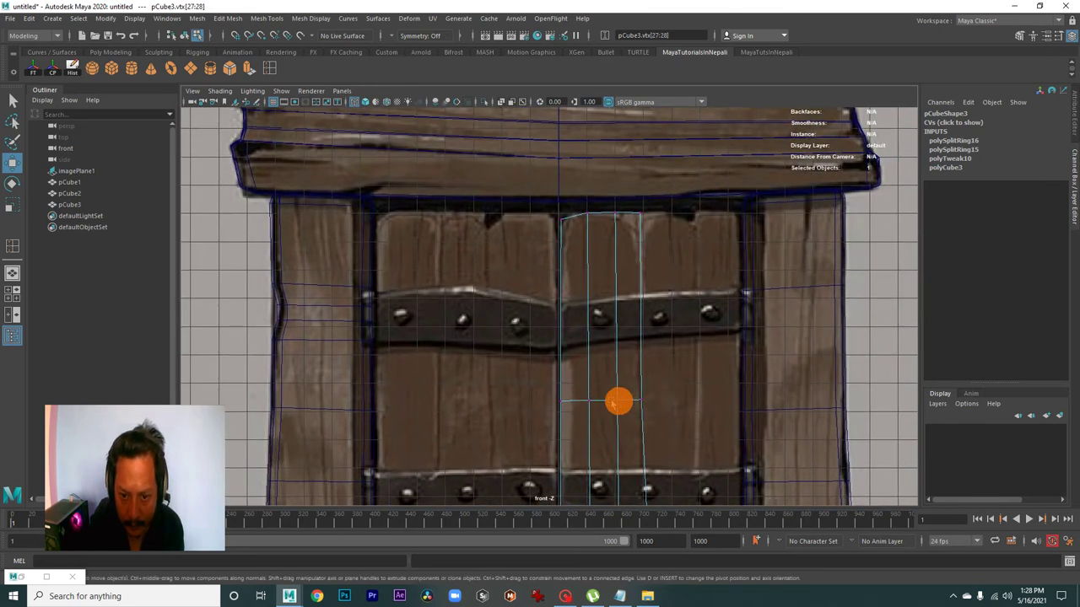
key(space)
mouse_move(717, 245)
mouse_down()
mouse_move(734, 292)
mouse_move(647, 361)
mouse_move(617, 345)
mouse_up()
right_drag(617, 345, 682, 272)
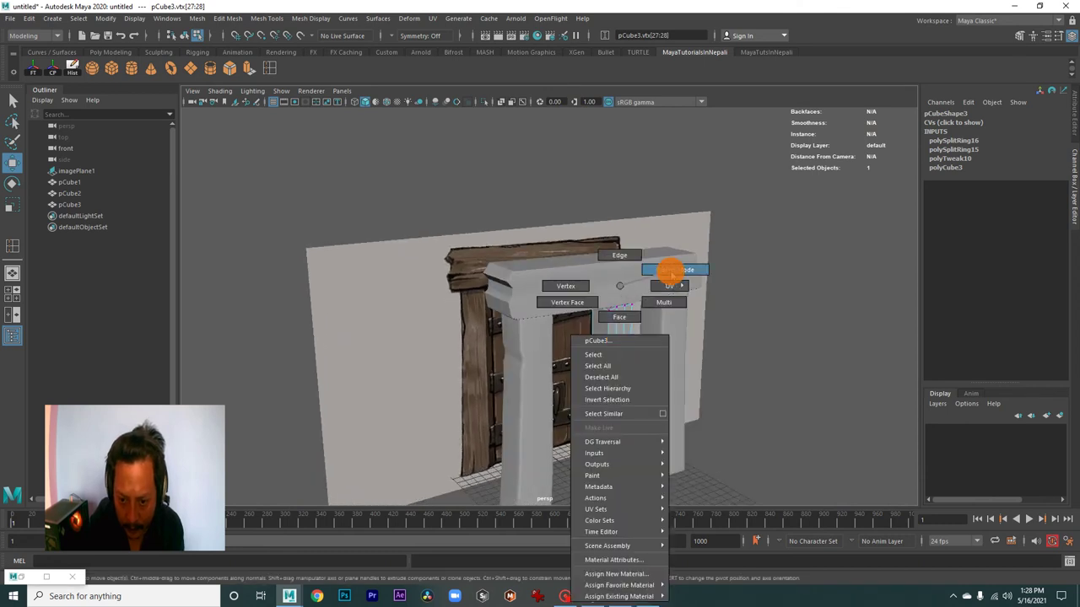
Select the middle plank pCube3 and check its depth in front and perspective views.
click(754, 379)
click(601, 393)
alt+drag(602, 390, 647, 416)
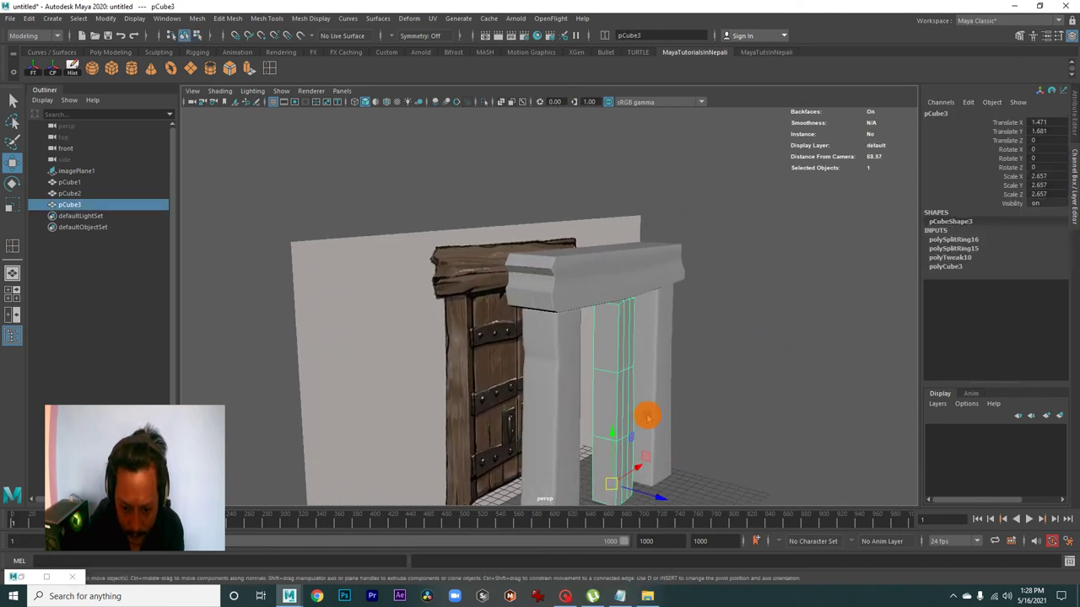
mouse_move(681, 489)
alt+mouse_down()
mouse_move(666, 454)
mouse_move(628, 449)
mouse_move(603, 410)
mouse_move(574, 417)
mouse_move(523, 398)
mouse_move(456, 397)
mouse_move(641, 424)
mouse_move(723, 458)
mouse_move(644, 479)
alt+mouse_up()
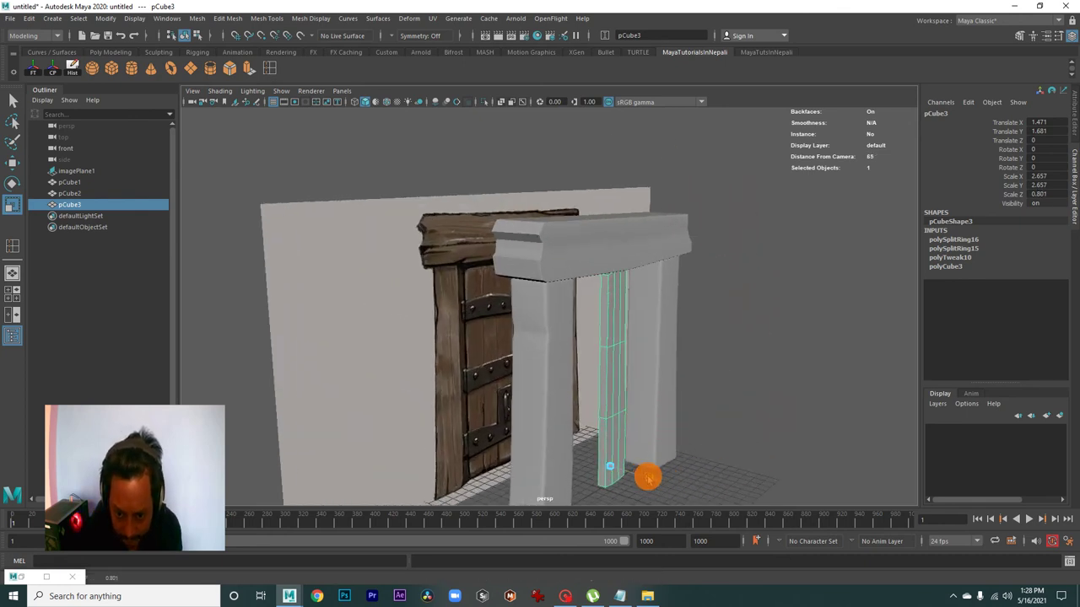
key(space)
key(space)
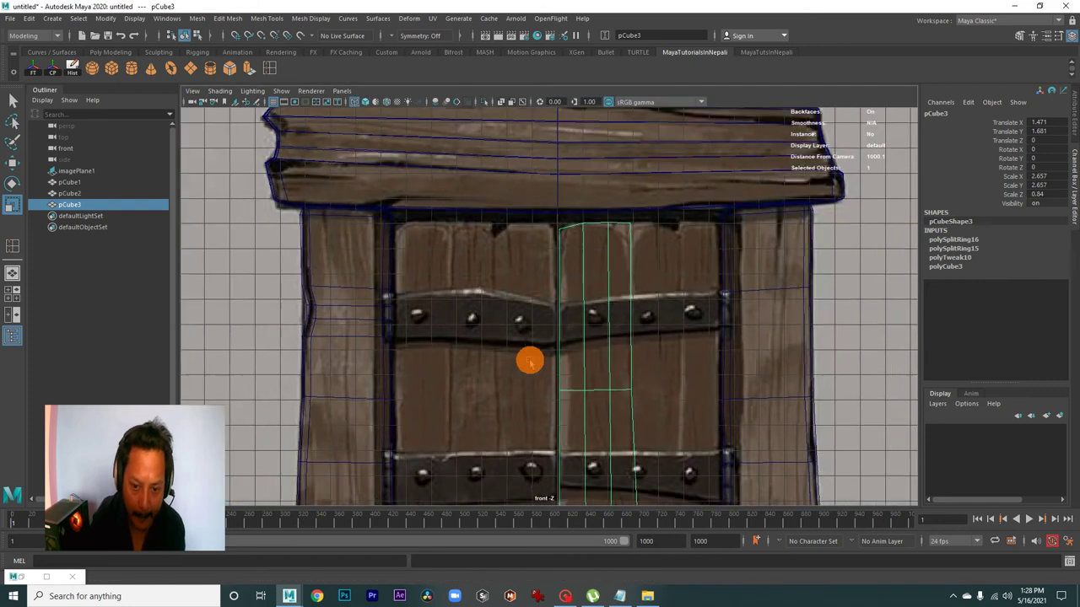
mouse_move(554, 453)
alt+middle_down()
mouse_move(613, 369)
mouse_move(593, 200)
alt+middle_up()
scroll(610, 278, down, 2)
scroll(647, 341, down, 2)
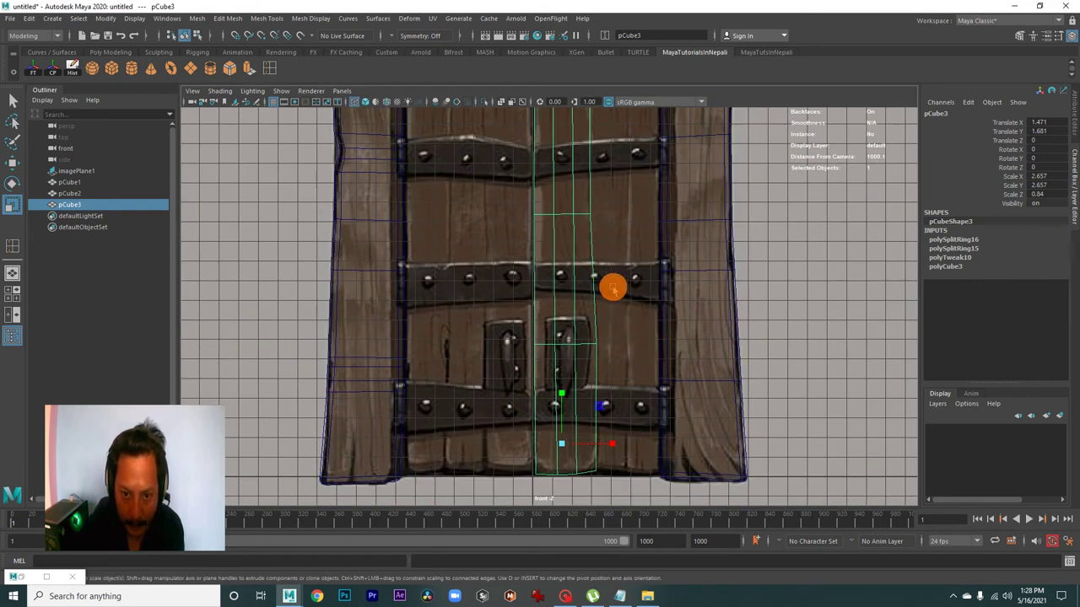
alt+middle_drag(613, 287, 610, 381)
scroll(591, 309, down, 2)
mouse_move(591, 309)
alt+middle_down()
mouse_move(566, 345)
mouse_move(622, 369)
alt+middle_up()
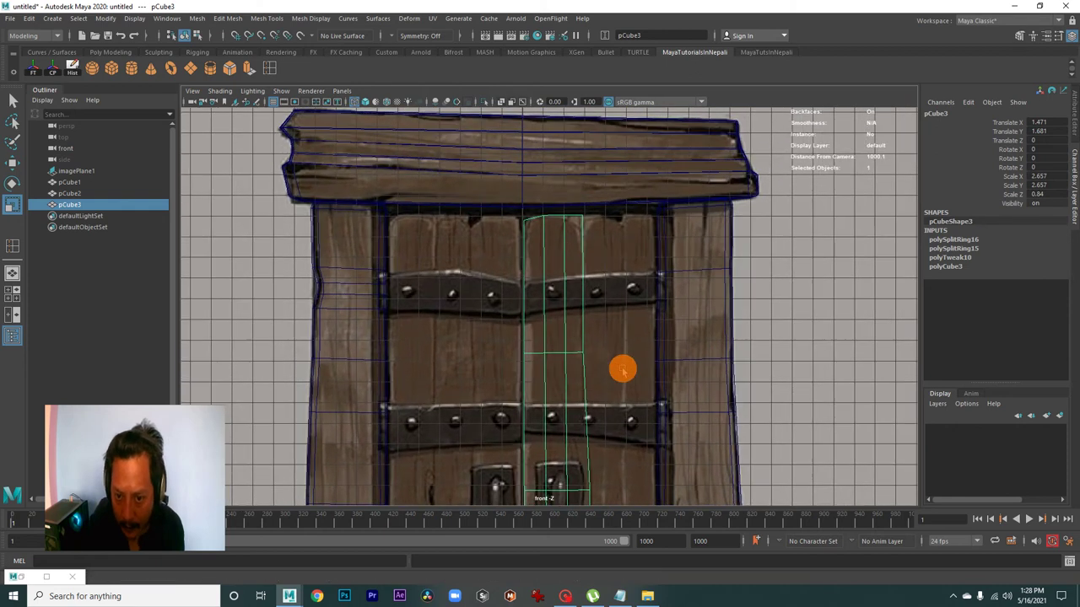
scroll(557, 346, down, 2)
key(space)
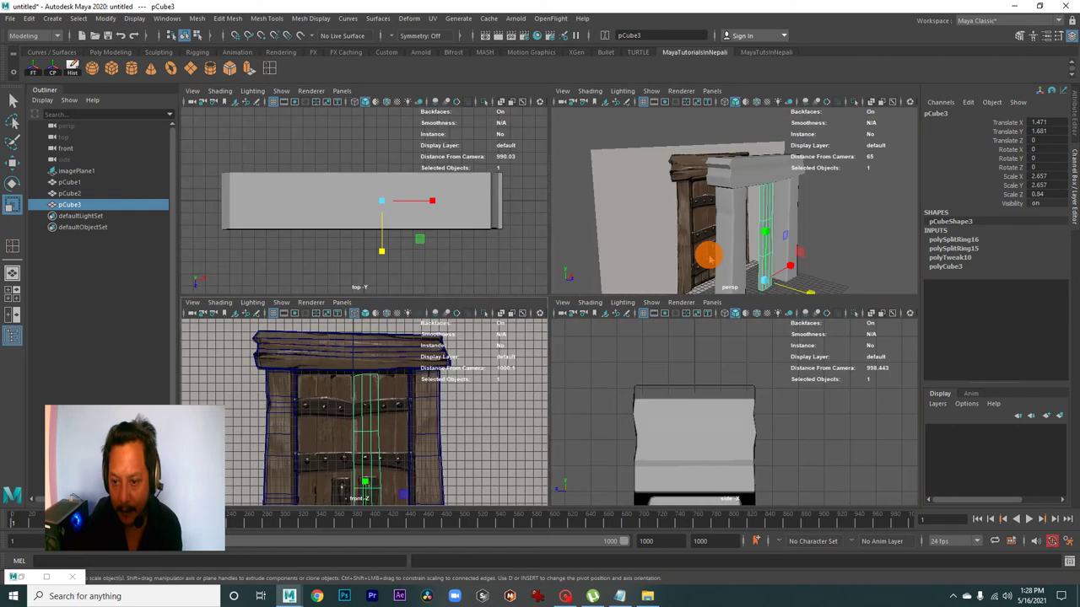
key(space)
Reselect the centre plank and isolate it in the perspective view.
right_drag(619, 287, 660, 303)
click(734, 305)
click(622, 325)
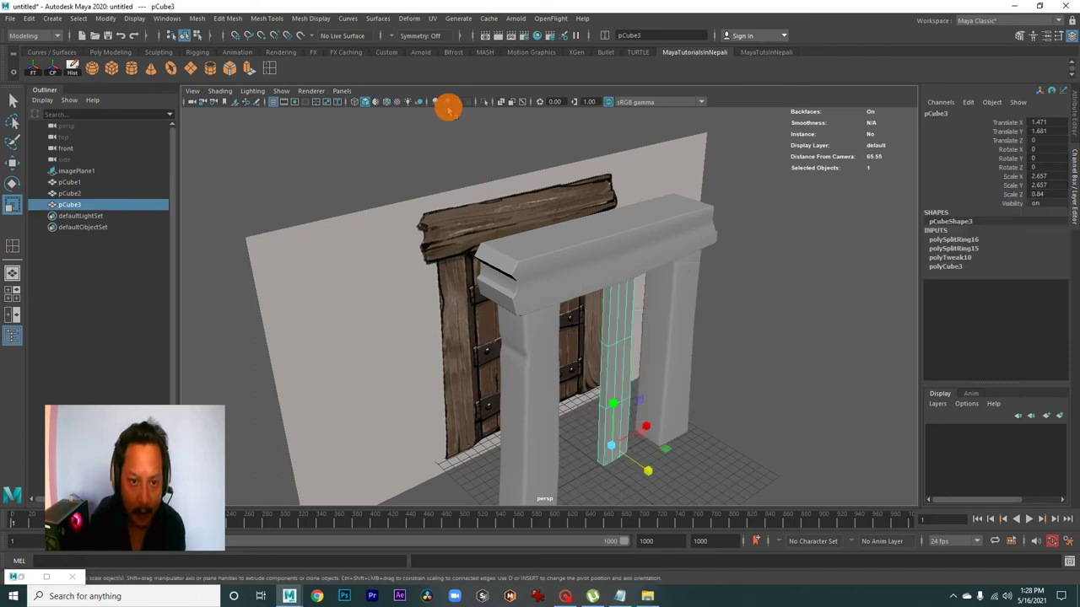
click(484, 101)
Frame the isolated plank and select its top edges in edge mode.
click(771, 289)
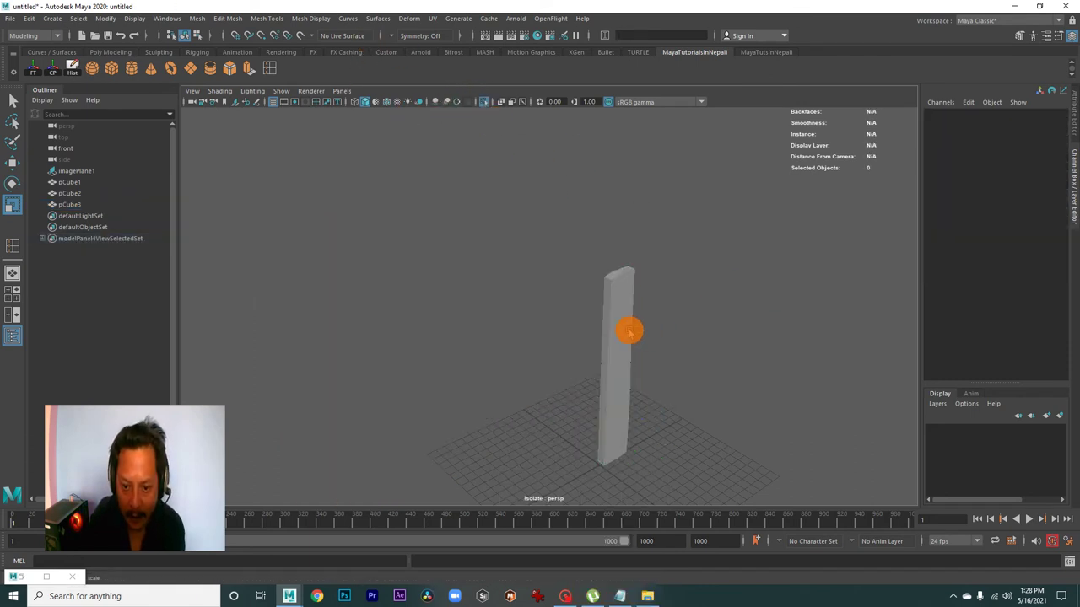
click(627, 330)
key(f)
mouse_move(703, 315)
alt+mouse_down()
mouse_move(494, 327)
mouse_move(564, 330)
mouse_move(526, 313)
mouse_move(652, 320)
alt+mouse_up()
right_drag(652, 321, 647, 253)
click(612, 323)
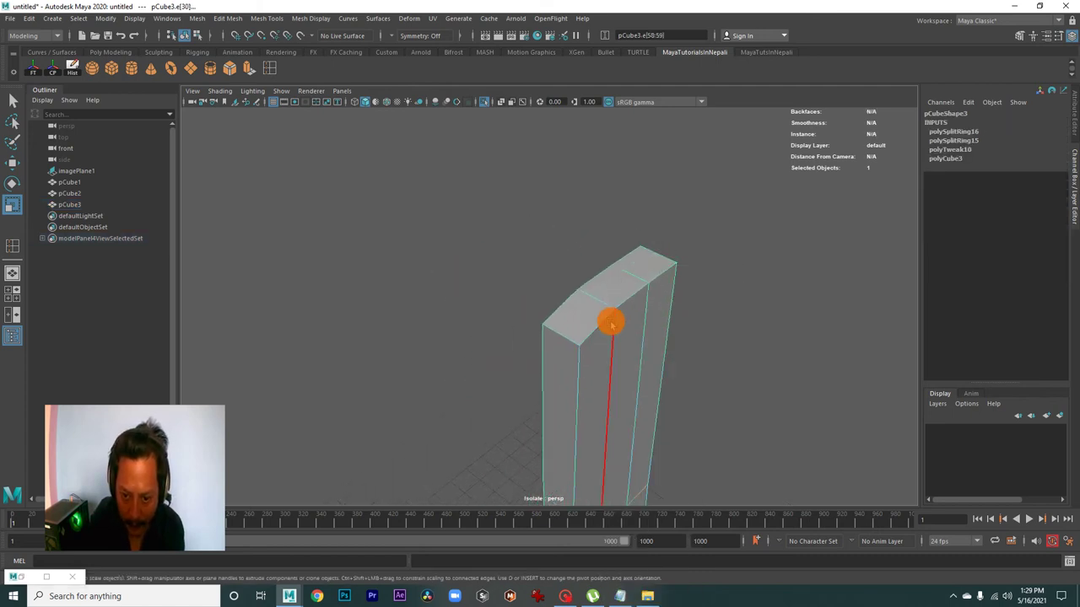
click(675, 294)
click(554, 325)
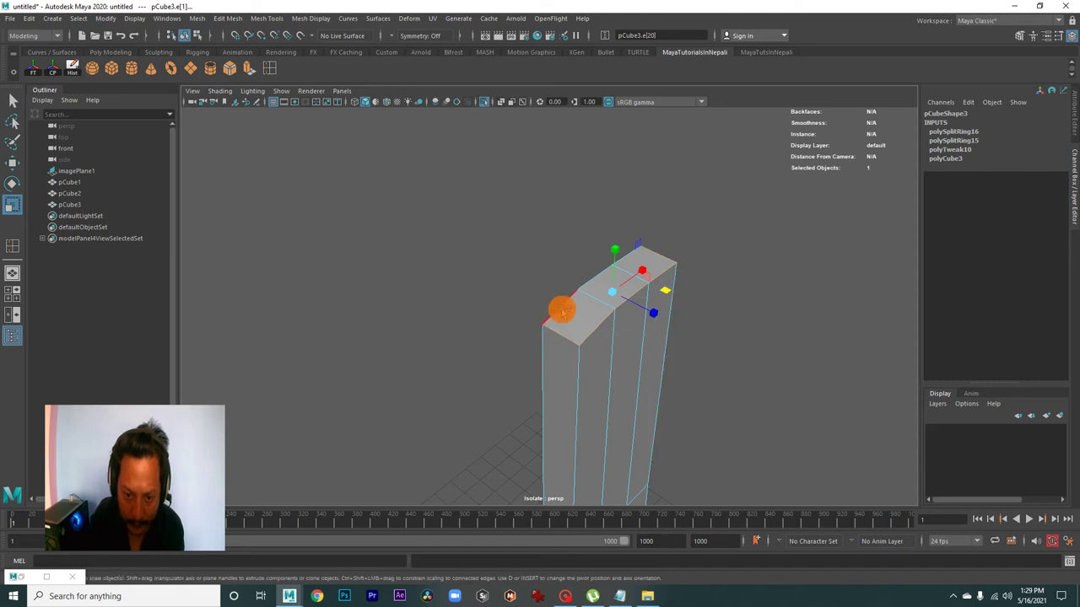
mouse_move(582, 369)
alt+mouse_down()
mouse_move(540, 283)
mouse_move(596, 303)
alt+mouse_up()
alt+right_drag(596, 304, 839, 393)
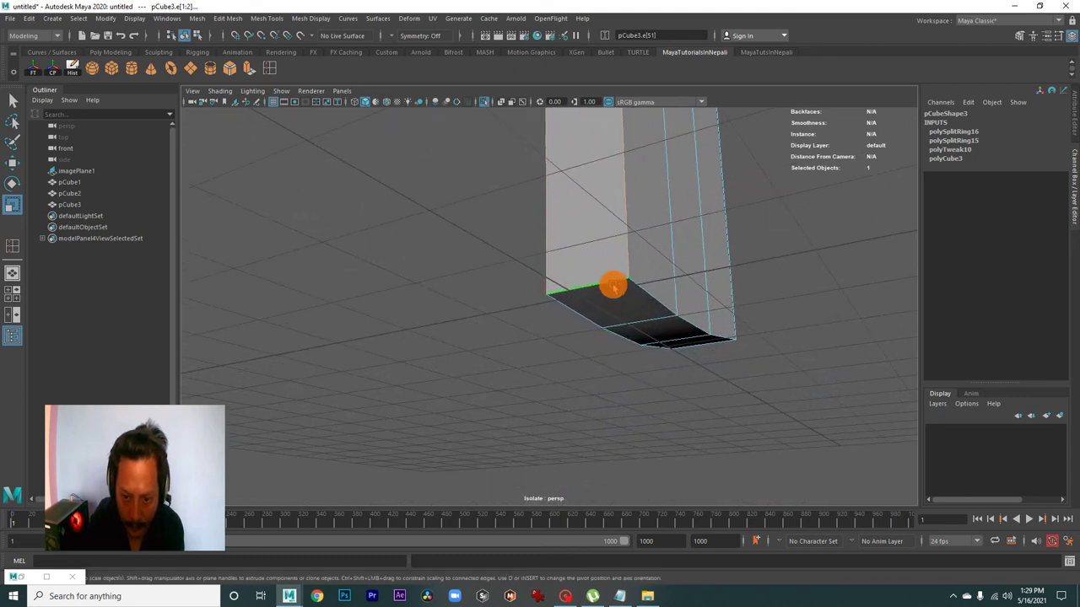
mouse_move(641, 293)
alt+mouse_down()
mouse_move(689, 321)
mouse_move(581, 320)
mouse_move(525, 241)
mouse_move(653, 362)
mouse_move(622, 367)
mouse_move(667, 387)
mouse_move(660, 371)
mouse_move(519, 371)
mouse_move(639, 349)
mouse_move(624, 359)
alt+mouse_up()
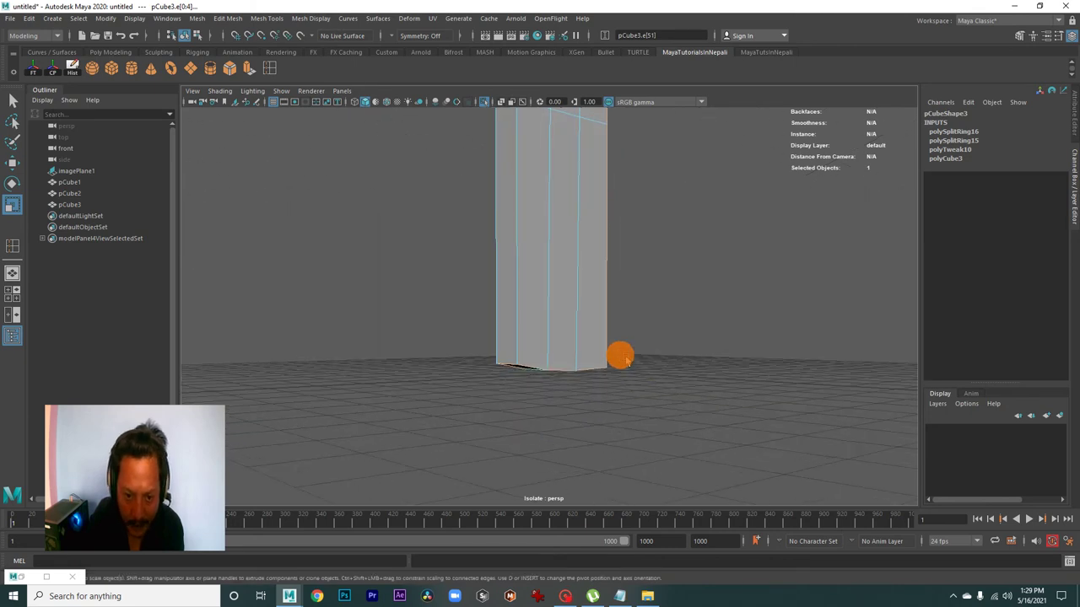
mouse_move(573, 318)
alt+mouse_down()
mouse_move(571, 241)
mouse_move(594, 319)
mouse_move(605, 263)
mouse_move(633, 251)
mouse_move(605, 363)
mouse_move(716, 361)
mouse_move(552, 361)
mouse_move(680, 343)
mouse_move(559, 357)
mouse_move(499, 289)
mouse_move(588, 366)
mouse_move(529, 328)
mouse_move(540, 366)
mouse_move(574, 286)
mouse_move(576, 244)
mouse_move(523, 319)
mouse_move(776, 407)
mouse_move(550, 412)
mouse_move(531, 266)
mouse_move(571, 354)
mouse_move(396, 379)
mouse_move(603, 306)
mouse_move(506, 381)
mouse_move(642, 400)
alt+mouse_up()
Bevel the top edges at fraction 0.2 with 2 segments, then return to object mode.
click(230, 68)
alt+drag(675, 305, 757, 329)
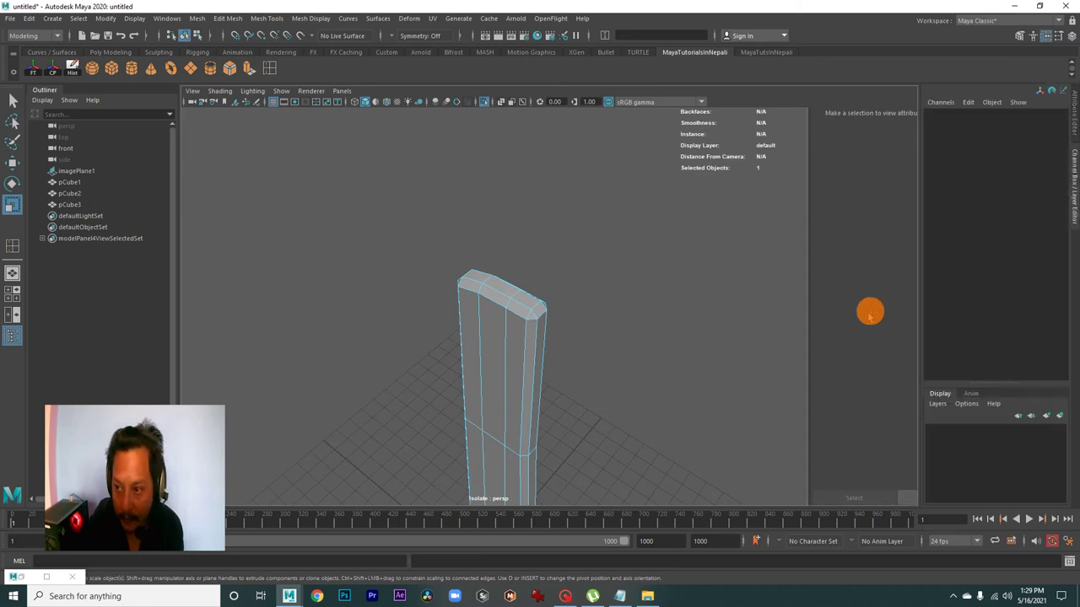
click(944, 131)
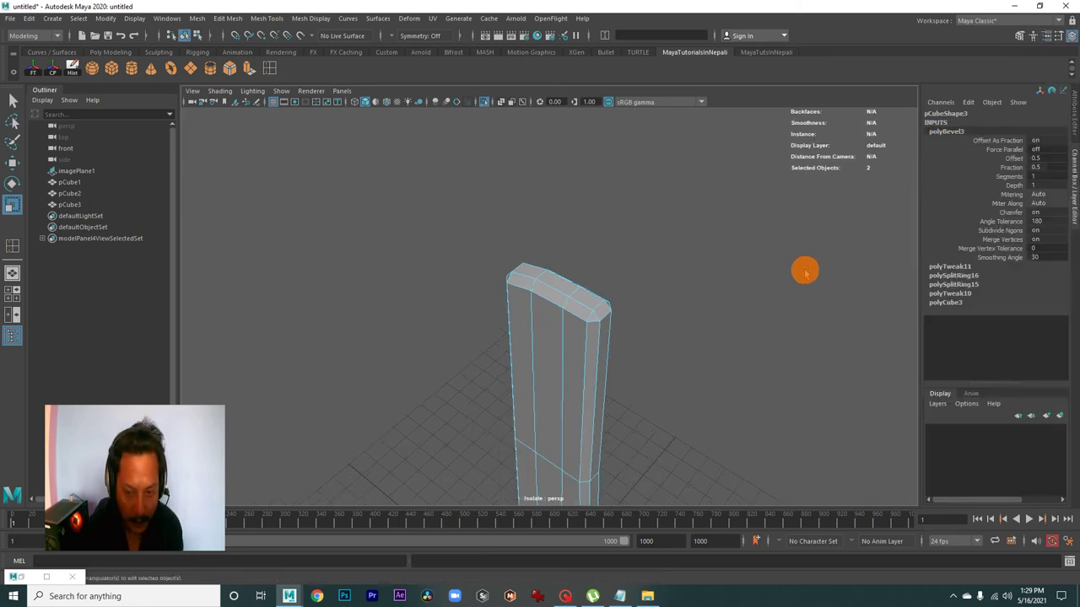
key(t)
drag(747, 222, 749, 223)
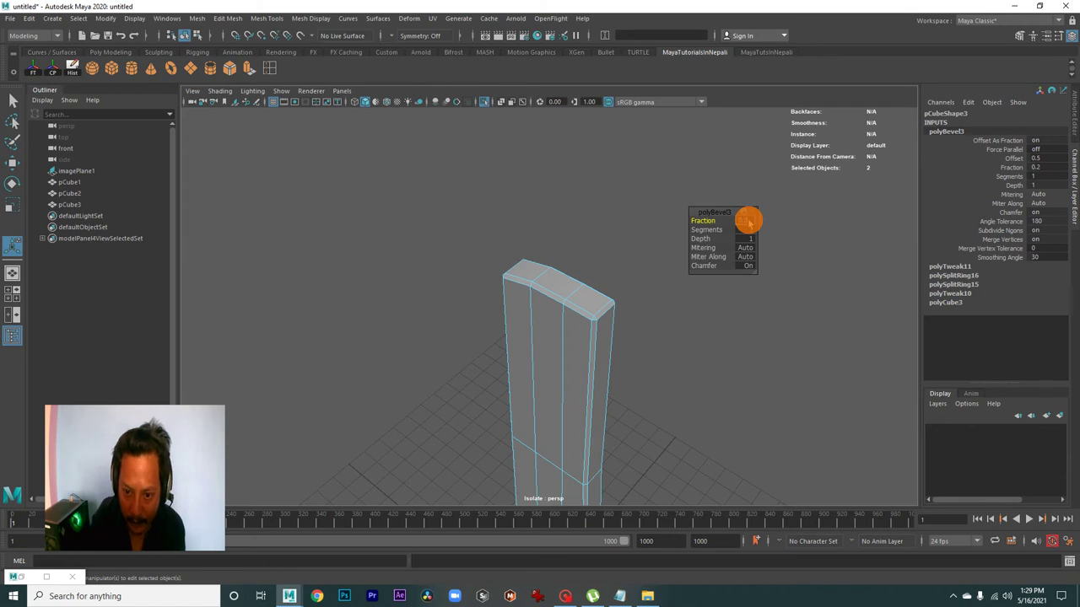
drag(728, 223, 729, 224)
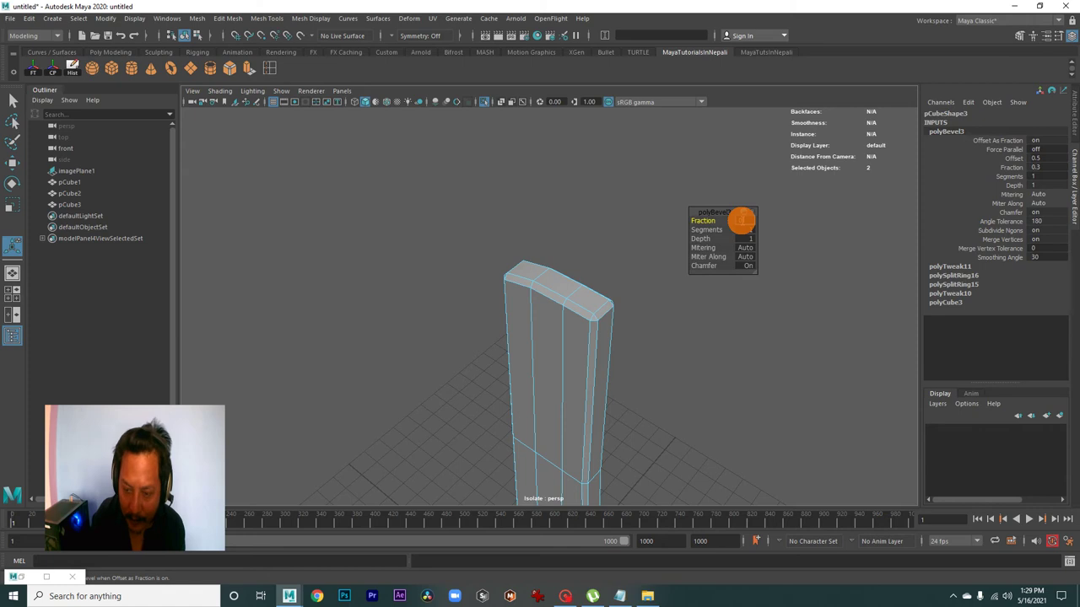
drag(747, 225, 750, 228)
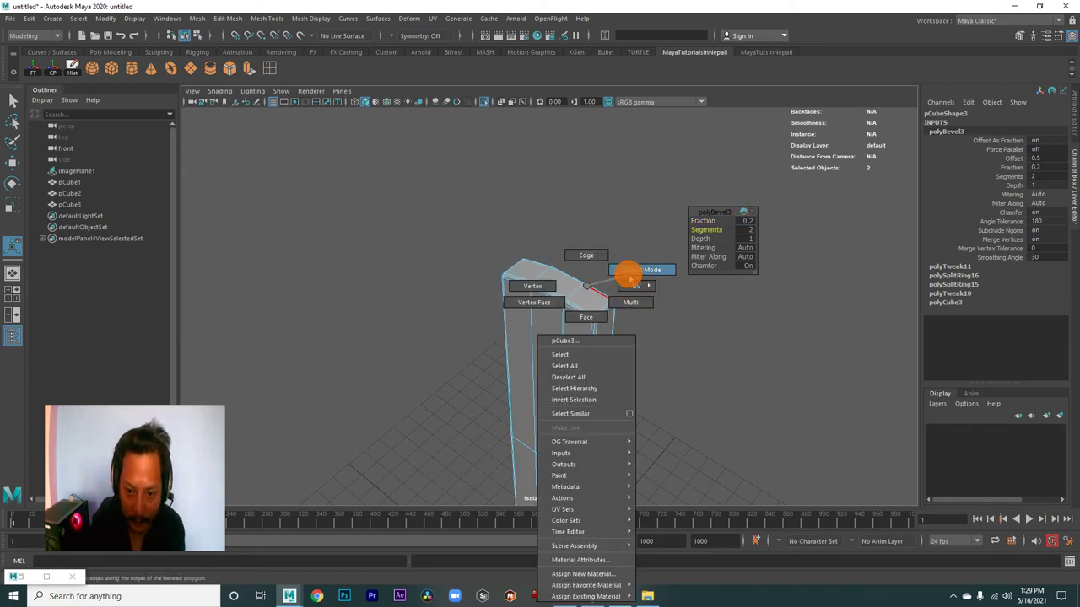
right_drag(587, 295, 631, 272)
click(644, 263)
mouse_move(644, 262)
alt+mouse_down()
mouse_move(507, 251)
mouse_move(465, 344)
alt+mouse_up()
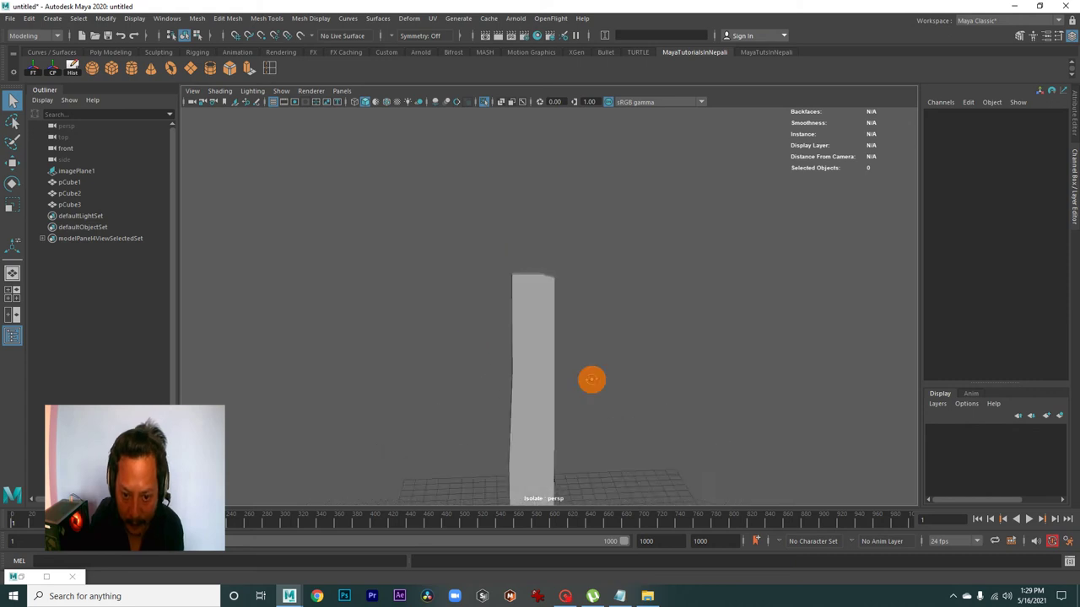
Duplicate the centre door plank in the front view.
click(522, 367)
mouse_move(586, 379)
alt+mouse_down()
mouse_move(557, 311)
mouse_move(746, 380)
mouse_move(625, 379)
mouse_move(644, 442)
alt+mouse_up()
key(space)
key(space)
mouse_move(479, 402)
alt+right_down()
mouse_move(579, 417)
mouse_move(520, 380)
mouse_move(563, 255)
mouse_move(610, 309)
mouse_move(571, 320)
mouse_move(563, 305)
alt+right_up()
click(580, 301)
click(549, 301)
key(ctrl+d)
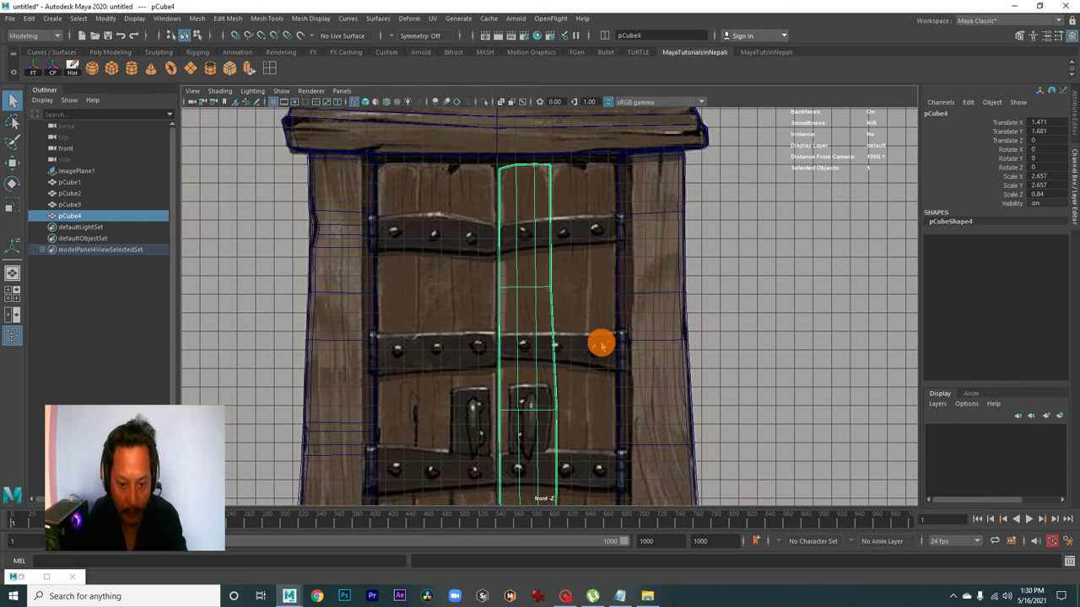
Slide the copy pCube4 beside the original and narrow it to scale X 1.426.
key(w)
scroll(590, 402, down, 2)
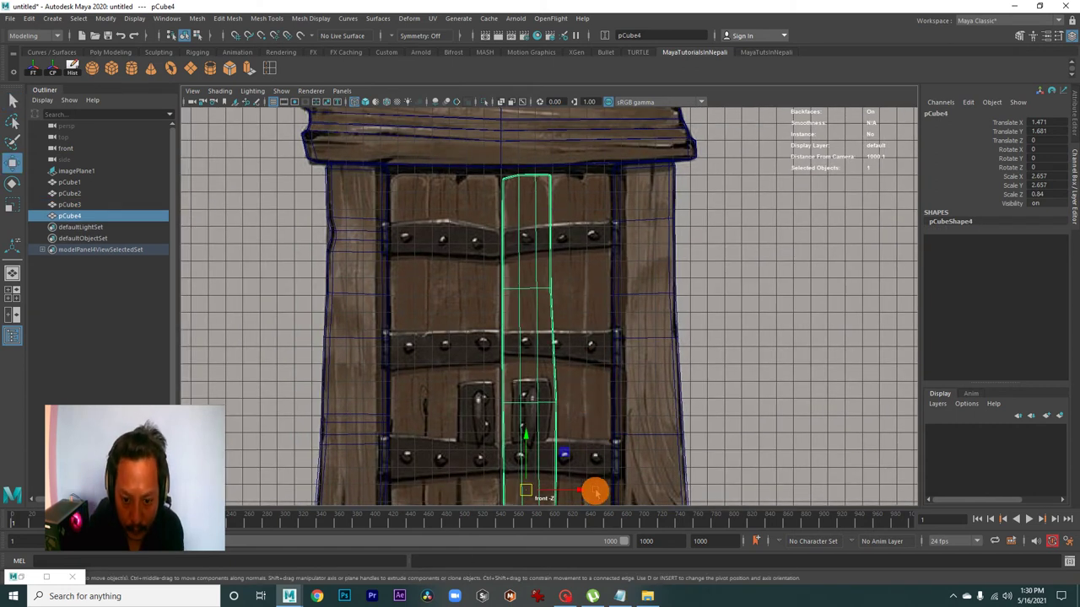
drag(584, 490, 630, 485)
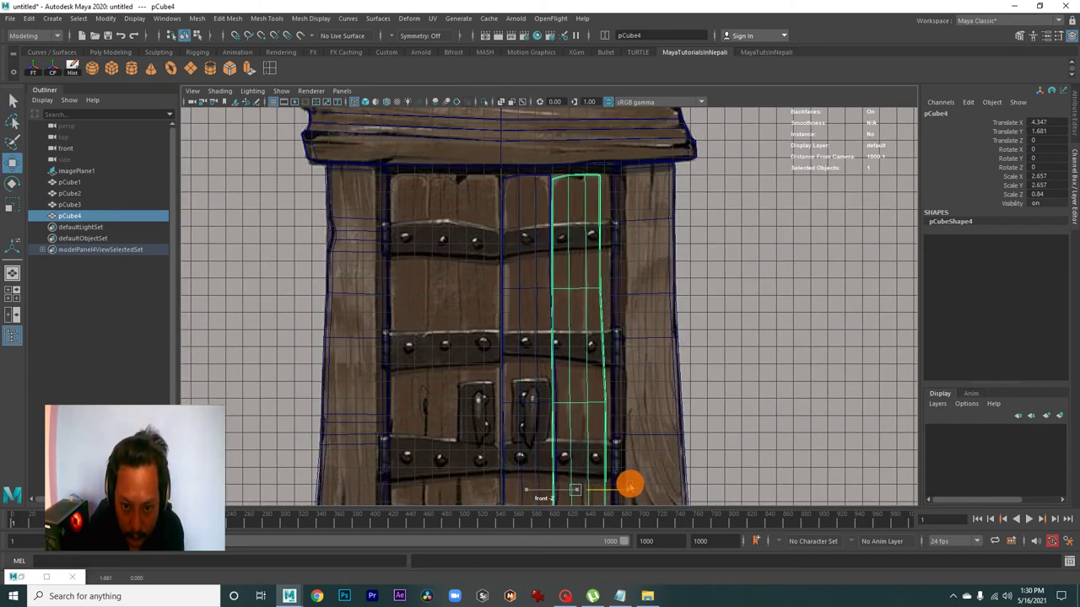
key(r)
drag(636, 493, 612, 485)
alt+middle_drag(613, 485, 615, 407)
key(w)
mouse_move(638, 434)
mouse_down()
mouse_move(626, 432)
mouse_move(636, 430)
mouse_up()
key(r)
key(w)
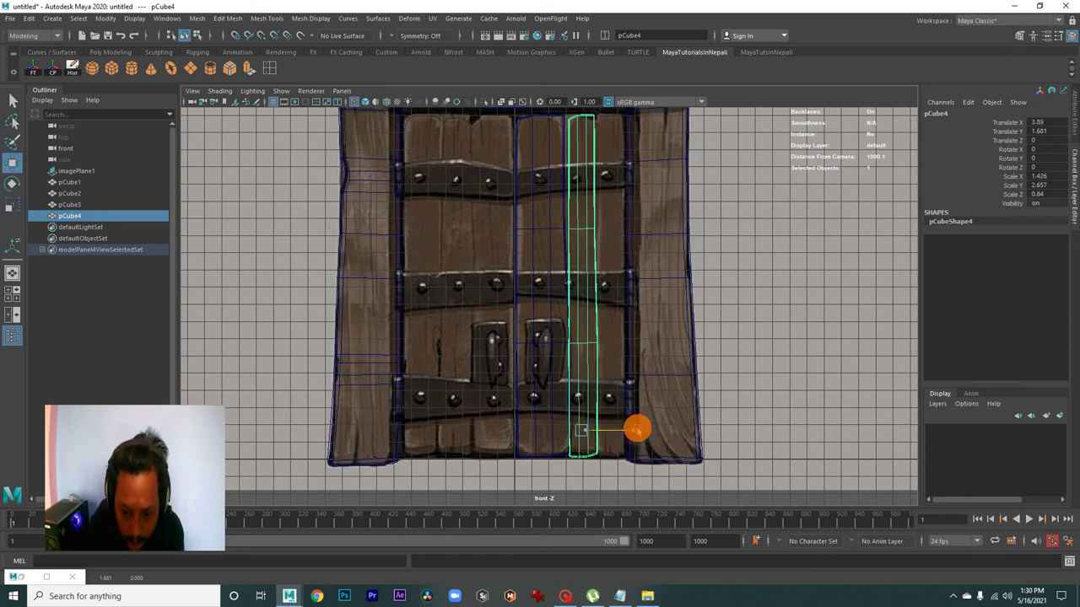
scroll(645, 396, up, 3)
scroll(843, 492, up, 3)
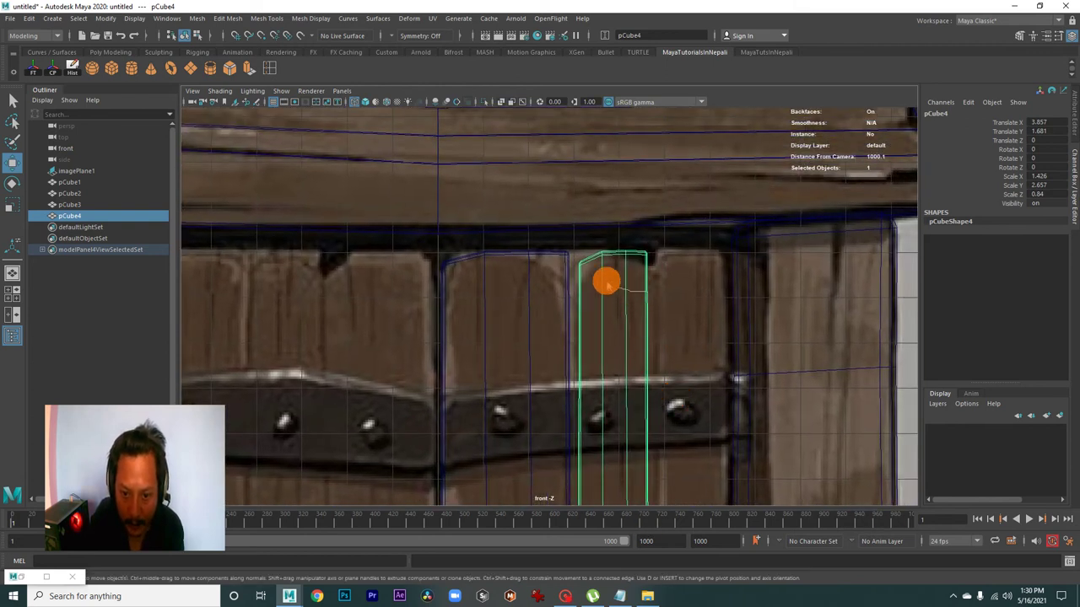
In Vertex mode, move pCube4's top vertices to round the plank's top like the reference.
right_drag(607, 283, 621, 296)
alt+middle_drag(622, 296, 676, 429)
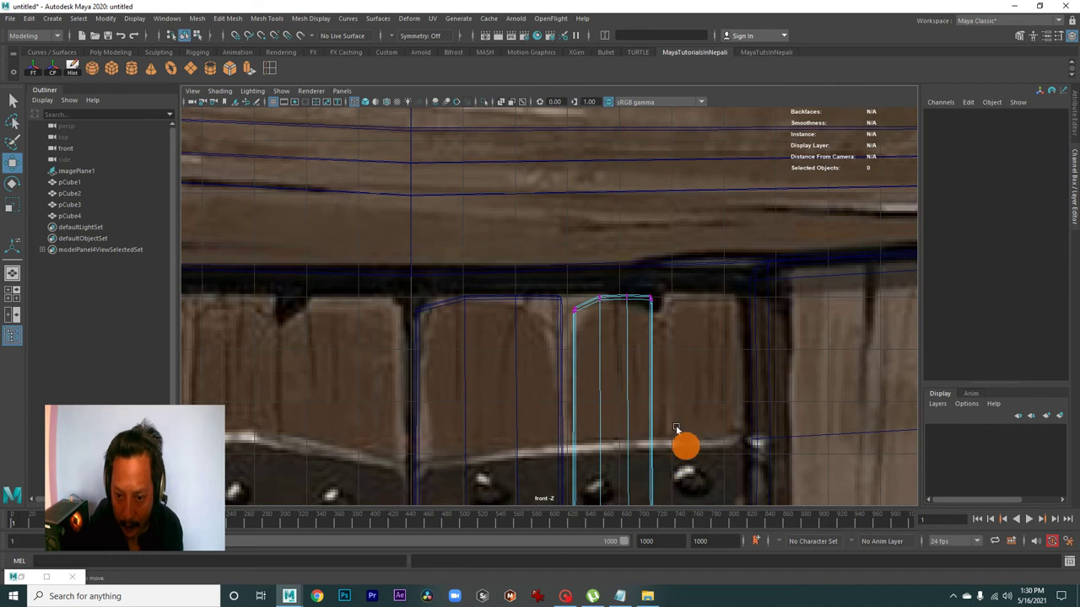
mouse_move(648, 285)
mouse_down()
mouse_move(670, 313)
mouse_move(659, 312)
mouse_up()
drag(607, 261, 642, 308)
click(599, 297)
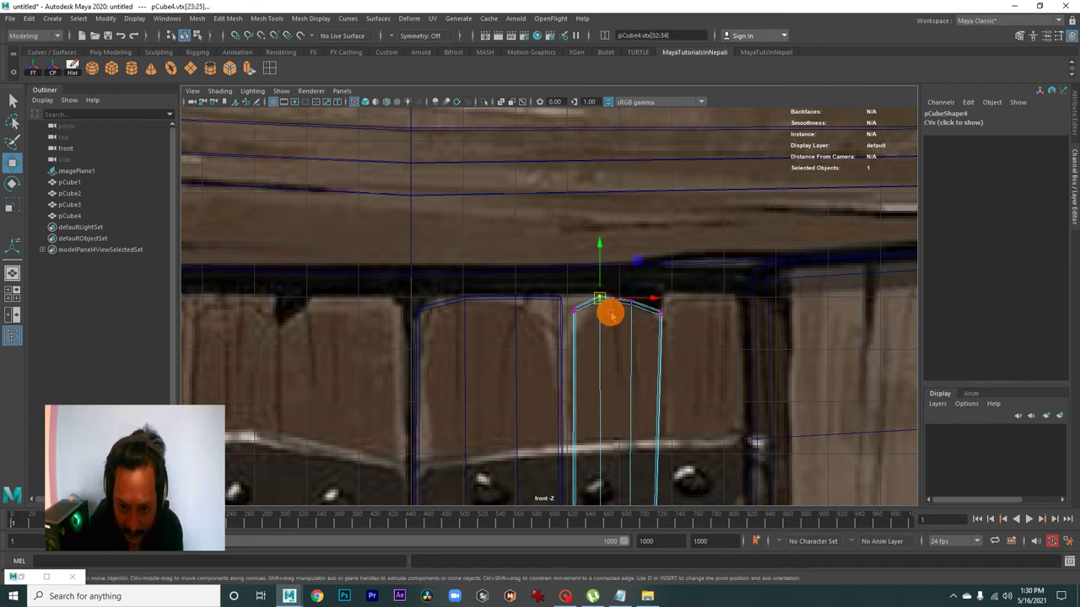
mouse_move(565, 295)
mouse_down()
mouse_move(589, 335)
mouse_move(573, 298)
mouse_up()
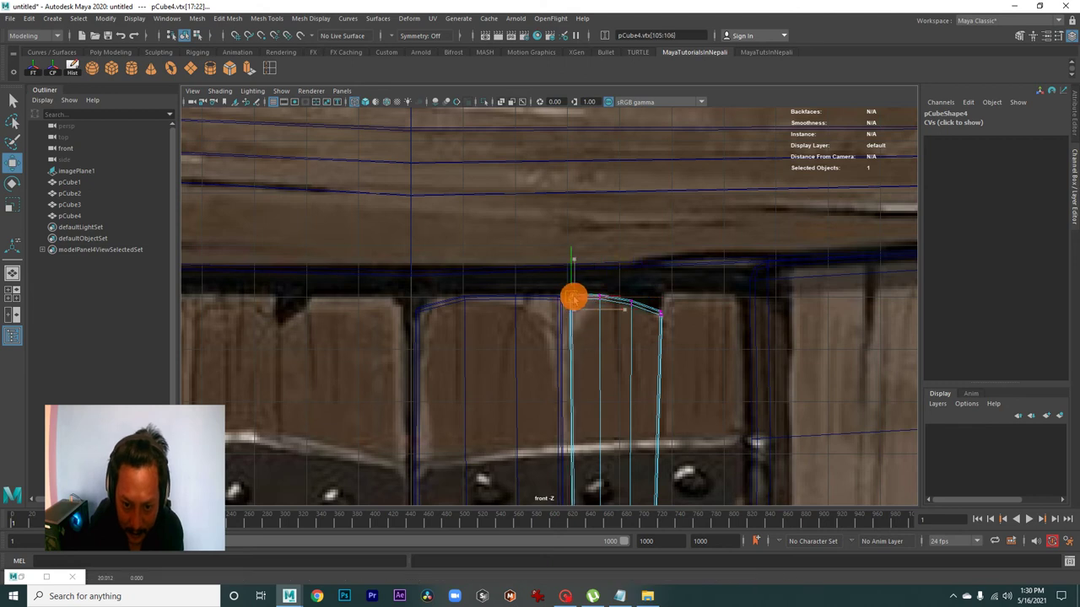
scroll(604, 327, down, 3)
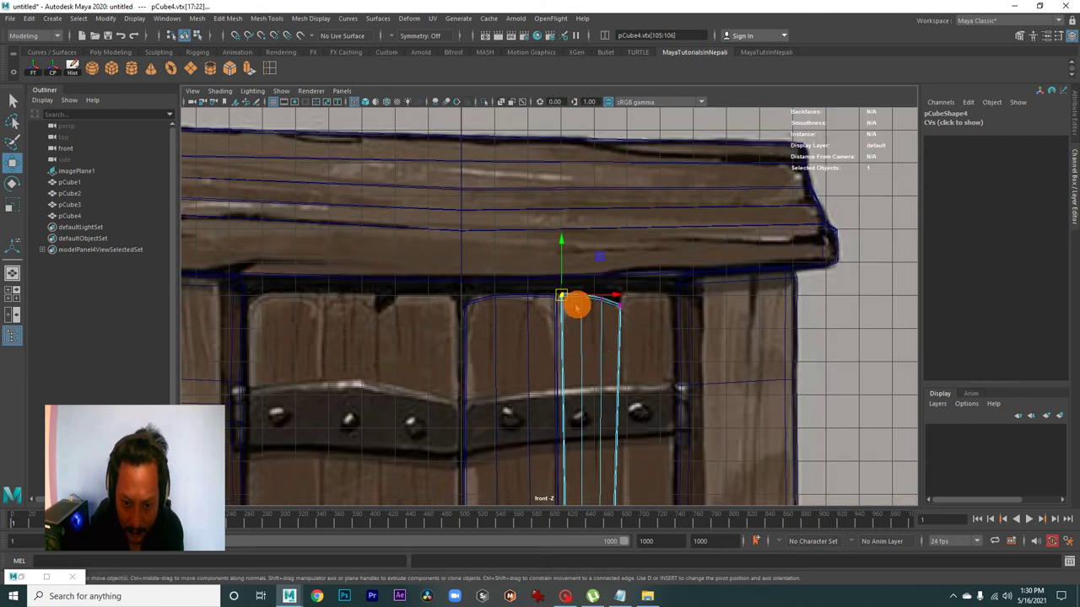
scroll(574, 306, up, 3)
drag(570, 287, 567, 287)
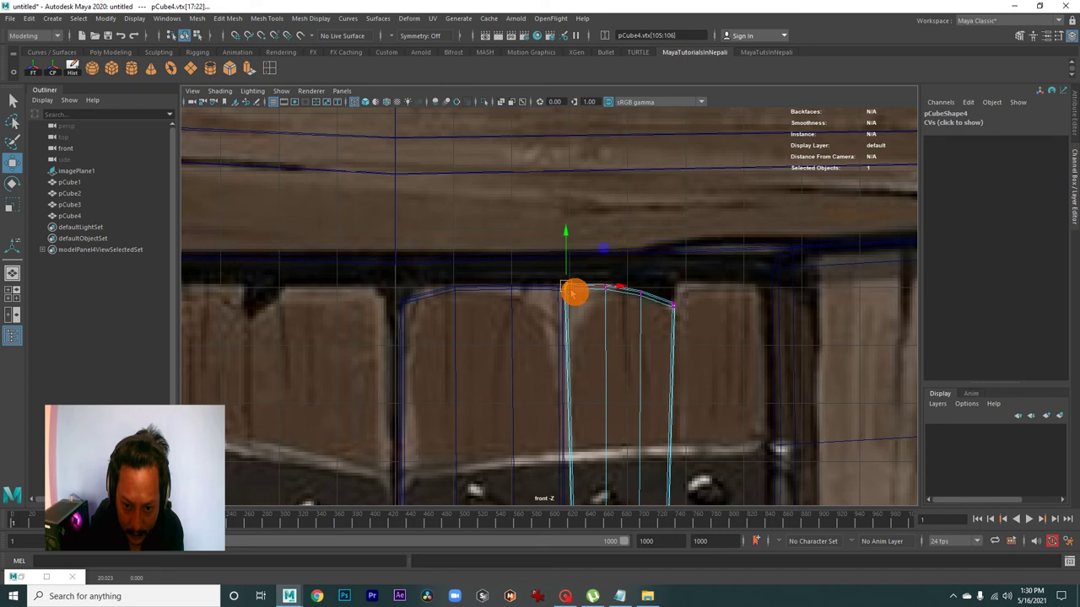
Shift pCube4's side and bottom-left vertices to match the reference plank's edges.
alt+middle_drag(574, 293, 602, 214)
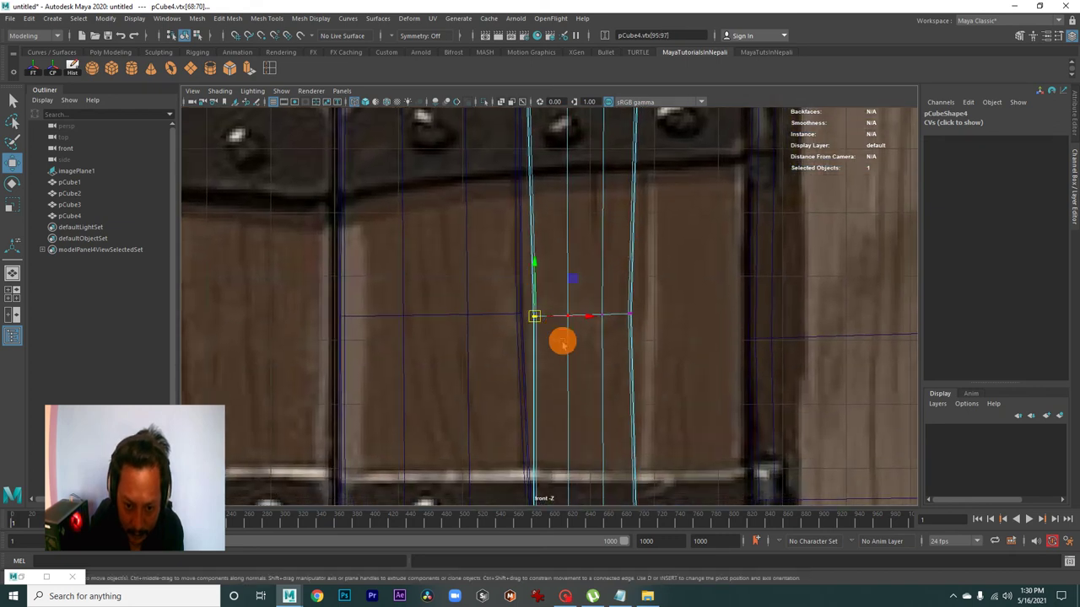
drag(540, 316, 532, 316)
mouse_move(532, 315)
alt+middle_down()
mouse_move(593, 218)
mouse_move(610, 260)
mouse_move(564, 321)
mouse_move(540, 305)
alt+middle_up()
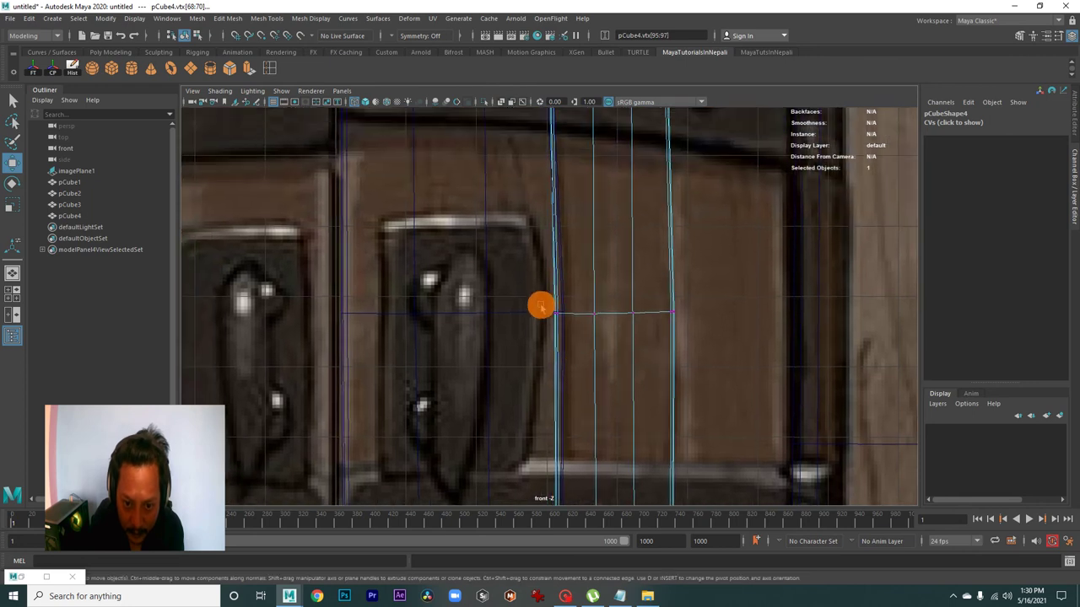
drag(578, 316, 589, 318)
scroll(589, 317, down, 3)
alt+middle_drag(573, 335, 579, 298)
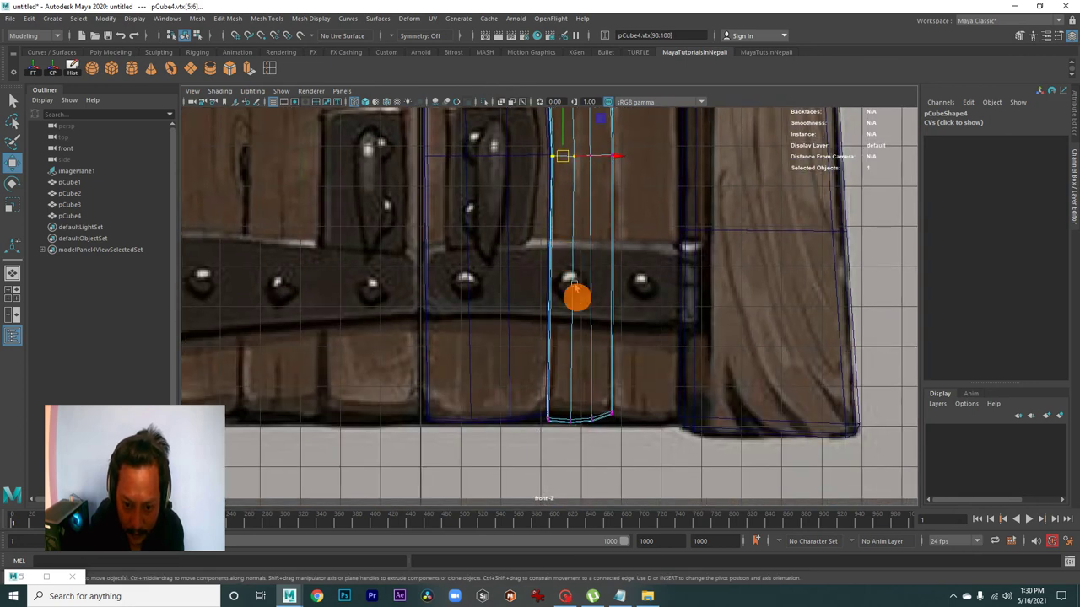
scroll(773, 454, up, 3)
scroll(515, 388, up, 1)
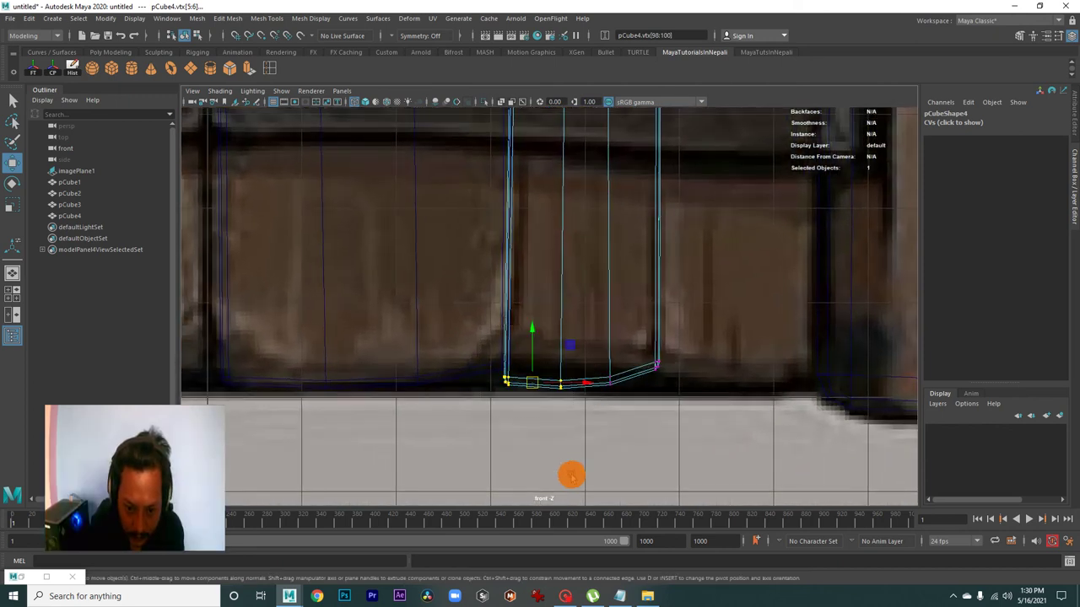
drag(533, 390, 545, 386)
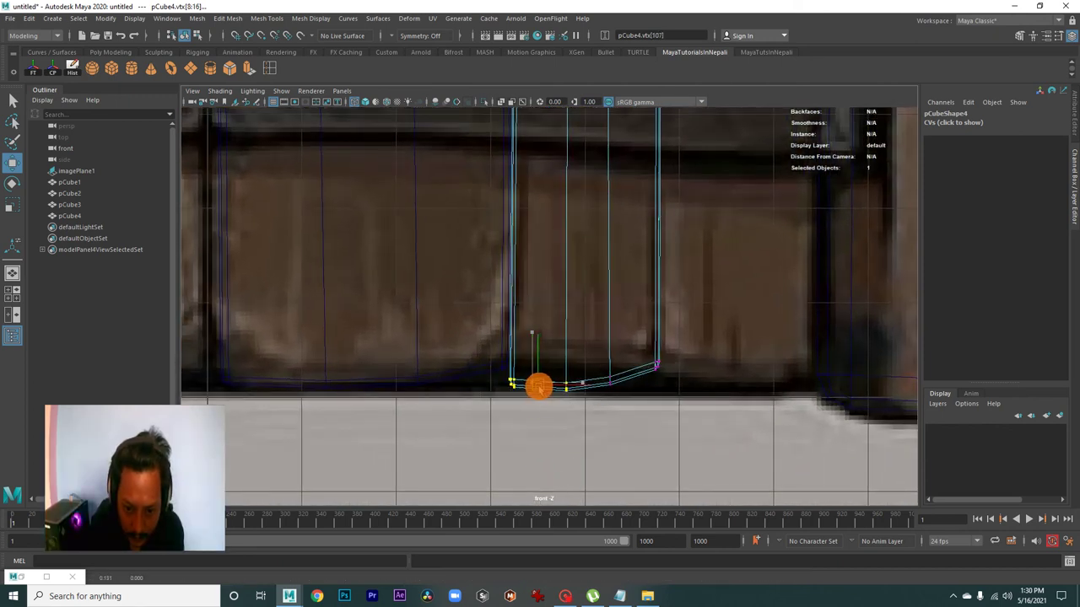
Fit the remaining side vertices to the plank, then return pCube4 to Object Mode.
scroll(540, 386, down, 3)
alt+middle_drag(641, 359, 622, 470)
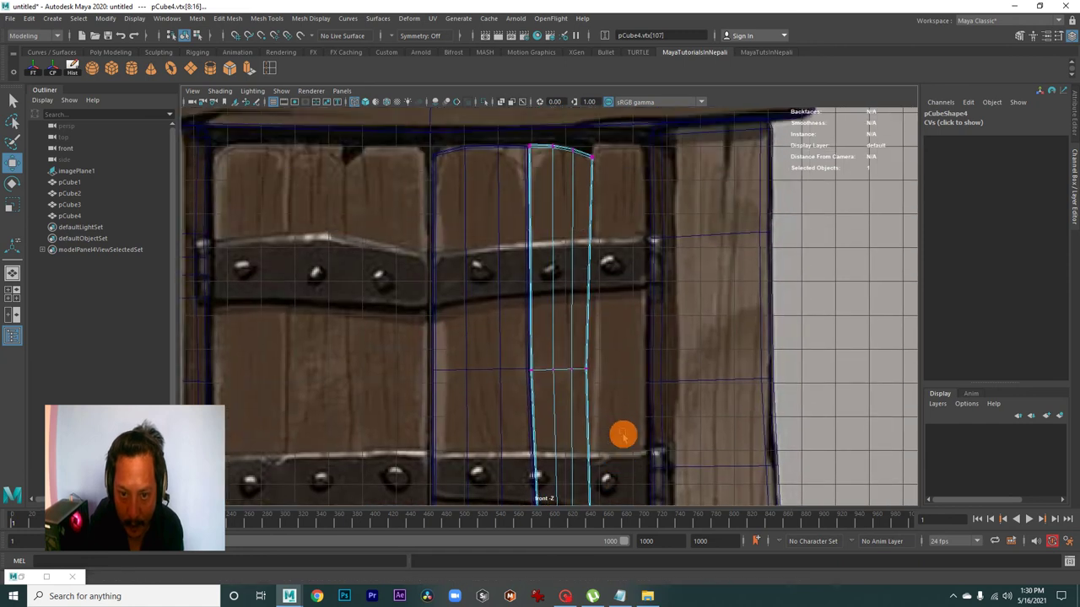
alt+middle_drag(619, 358, 615, 349)
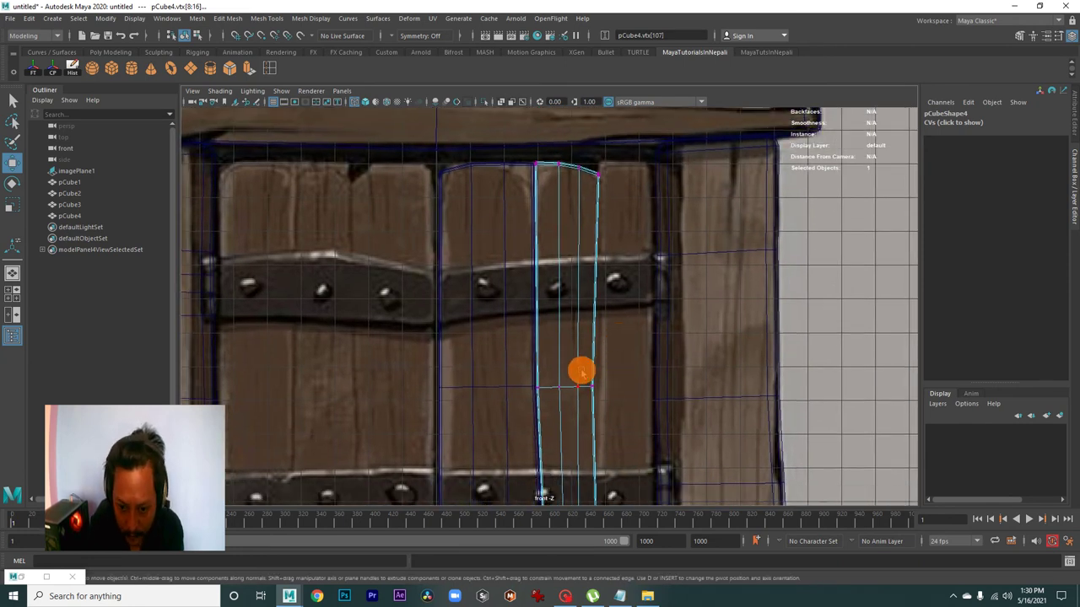
drag(591, 386, 591, 386)
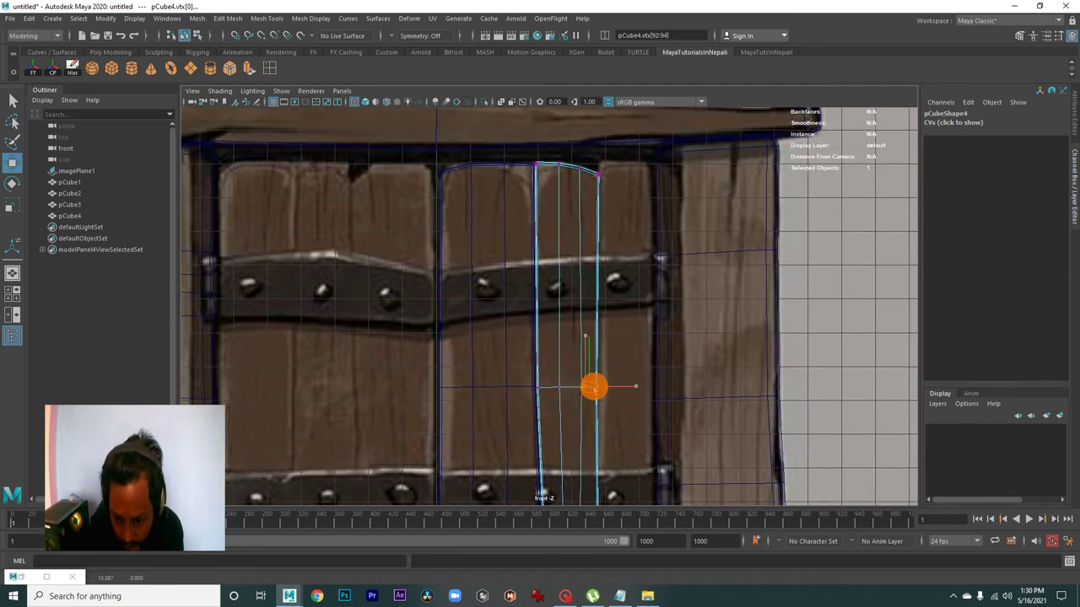
alt+middle_drag(654, 419, 598, 326)
scroll(598, 325, up, 2)
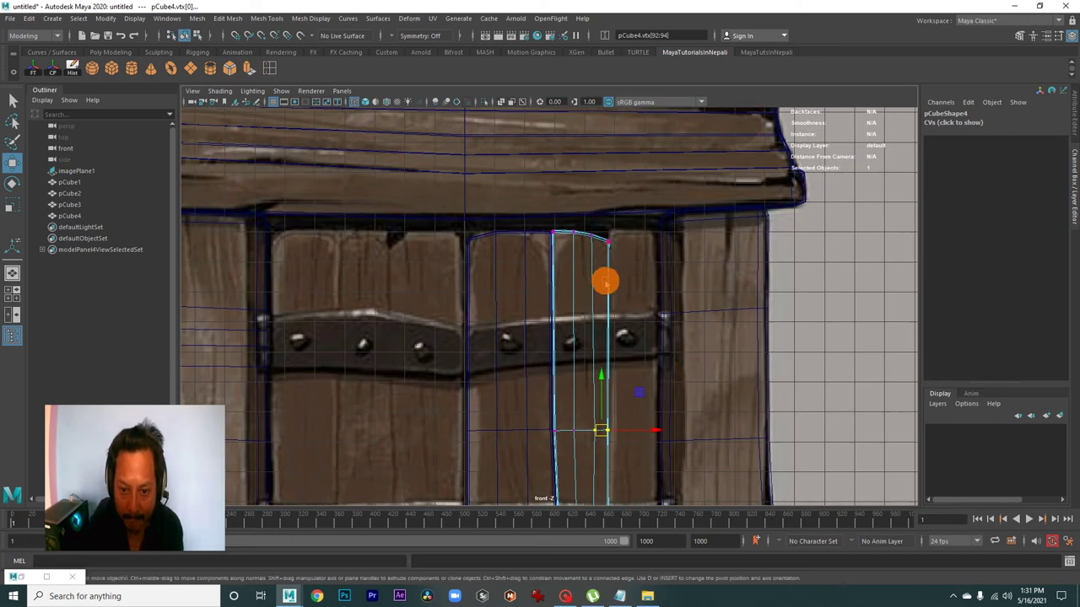
right_drag(607, 277, 644, 262)
click(610, 292)
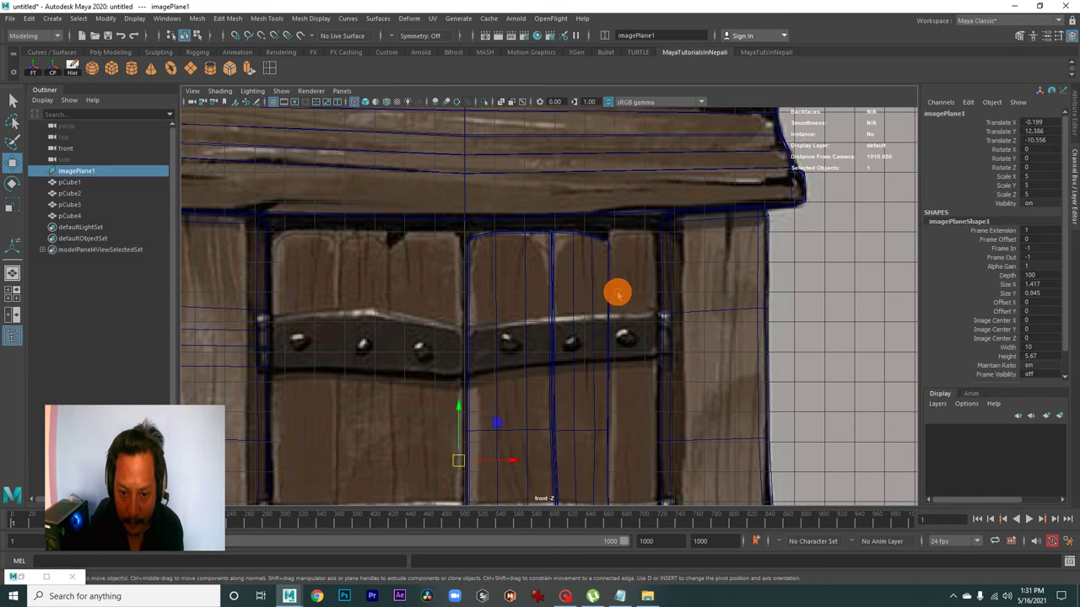
Duplicate pCube4 and move the copy, pCube5, right onto the next door plank.
click(607, 293)
key(ctrl+d)
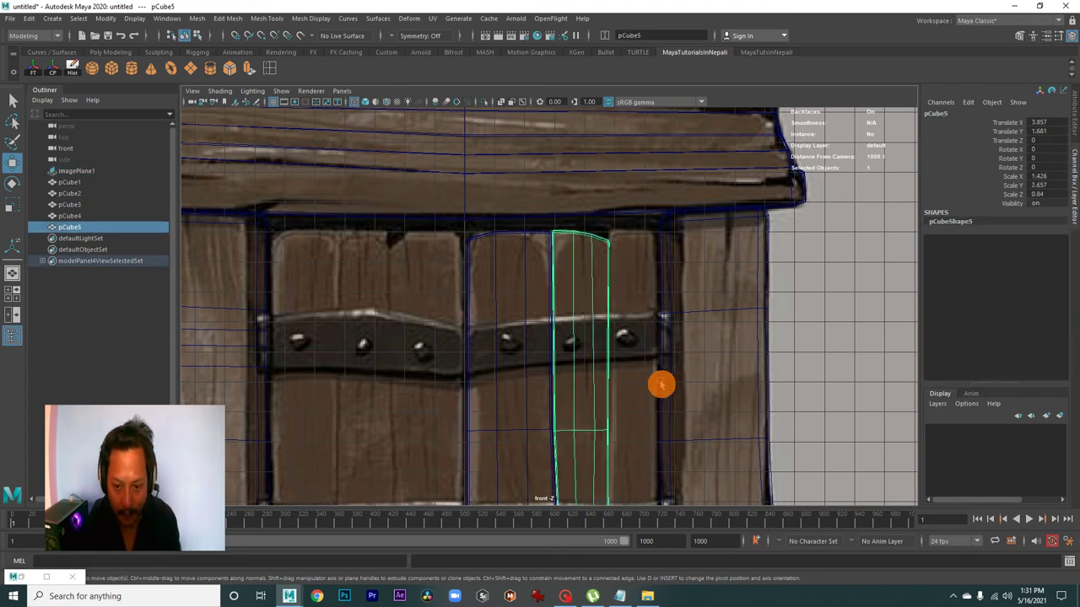
scroll(675, 412, down, 3)
scroll(769, 478, up, 2)
scroll(619, 417, down, 3)
alt+middle_drag(620, 417, 582, 435)
drag(571, 461, 625, 458)
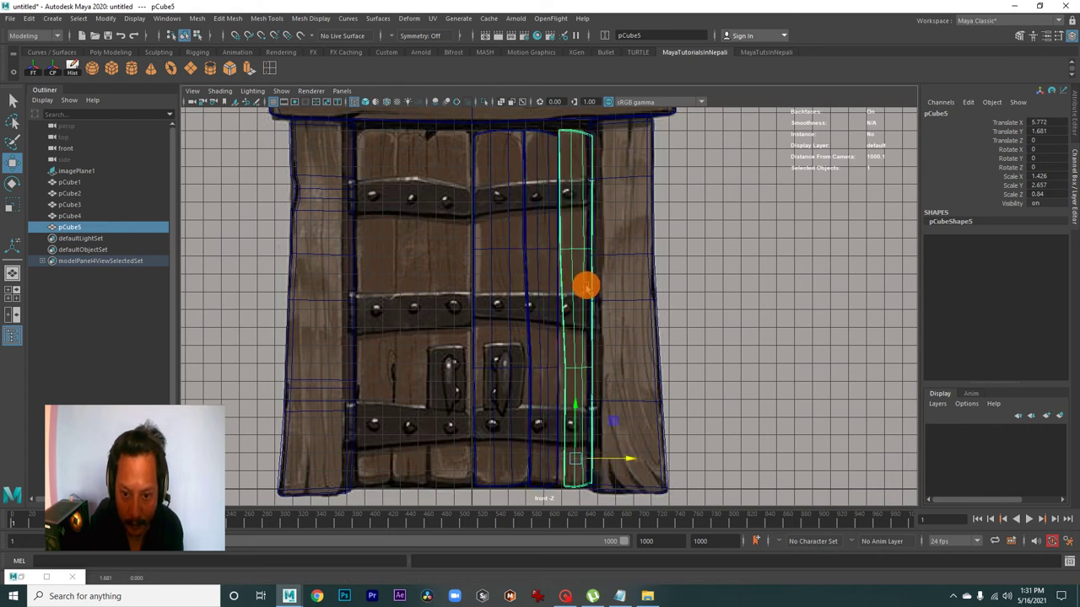
Scale pCube5 narrower to scale X 1.315 and nudge it to translate X 5.458.
key(r)
drag(626, 459, 621, 458)
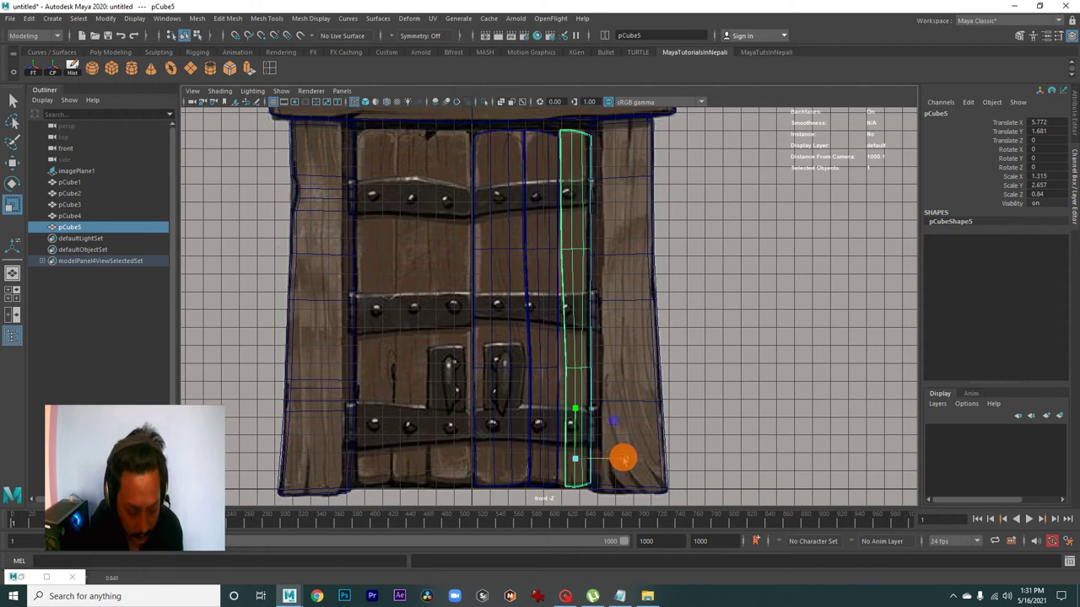
key(w)
drag(632, 459, 623, 458)
alt+middle_drag(556, 297, 489, 379)
alt+right_drag(489, 378, 653, 400)
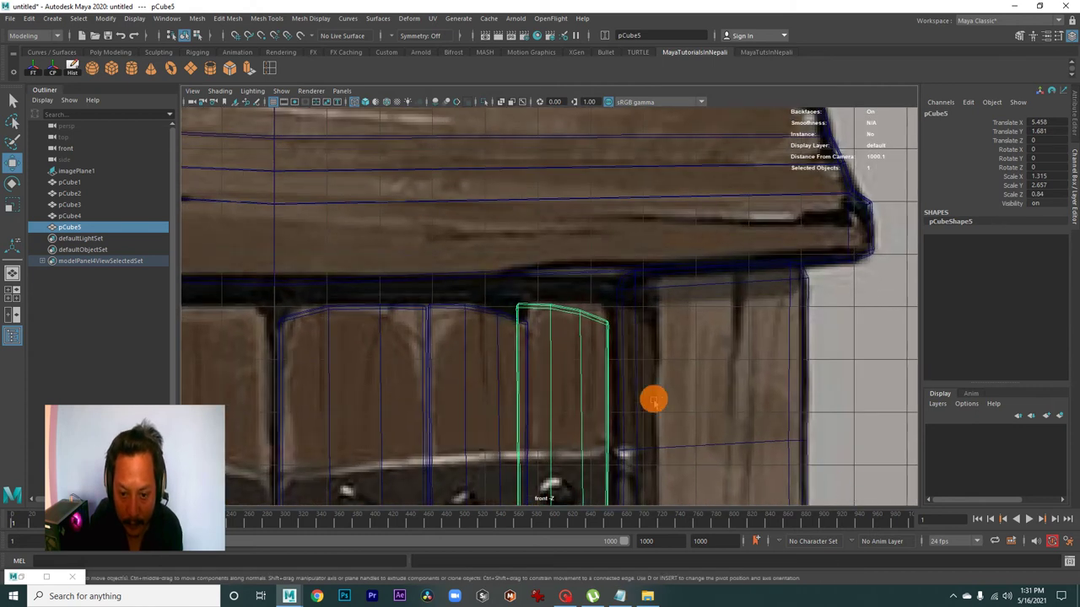
right_drag(605, 286, 576, 341)
In Vertex mode, move pCube5's top vertices to match the reference plank's top.
right_drag(550, 284, 550, 285)
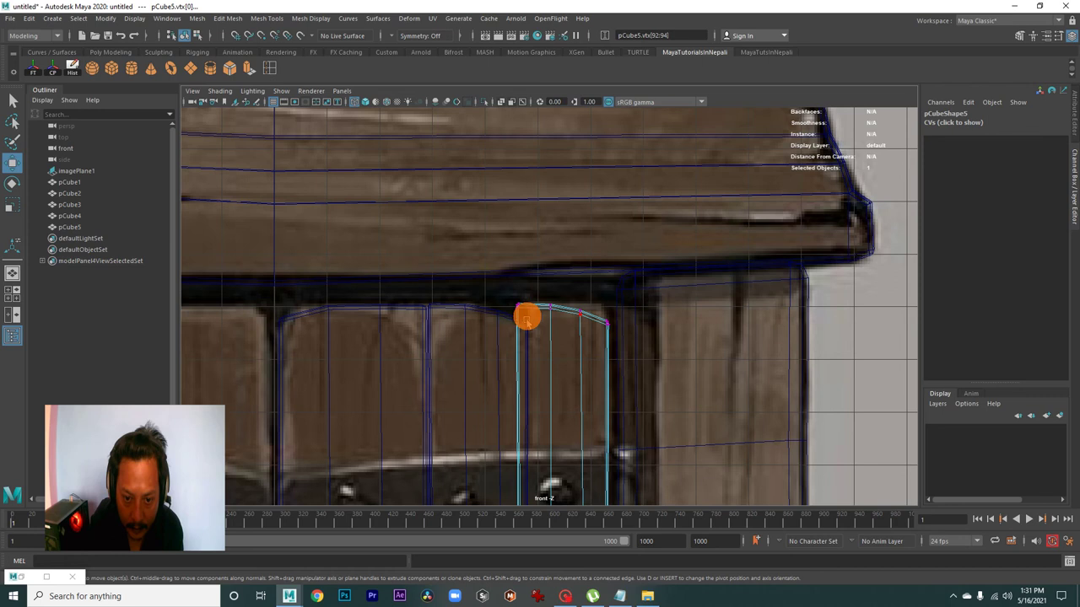
drag(491, 283, 636, 362)
mouse_move(563, 318)
mouse_down()
mouse_move(629, 334)
mouse_move(616, 309)
mouse_move(560, 304)
mouse_up()
mouse_move(490, 285)
mouse_down()
mouse_move(539, 314)
mouse_move(528, 307)
mouse_up()
alt+middle_drag(526, 307, 597, 448)
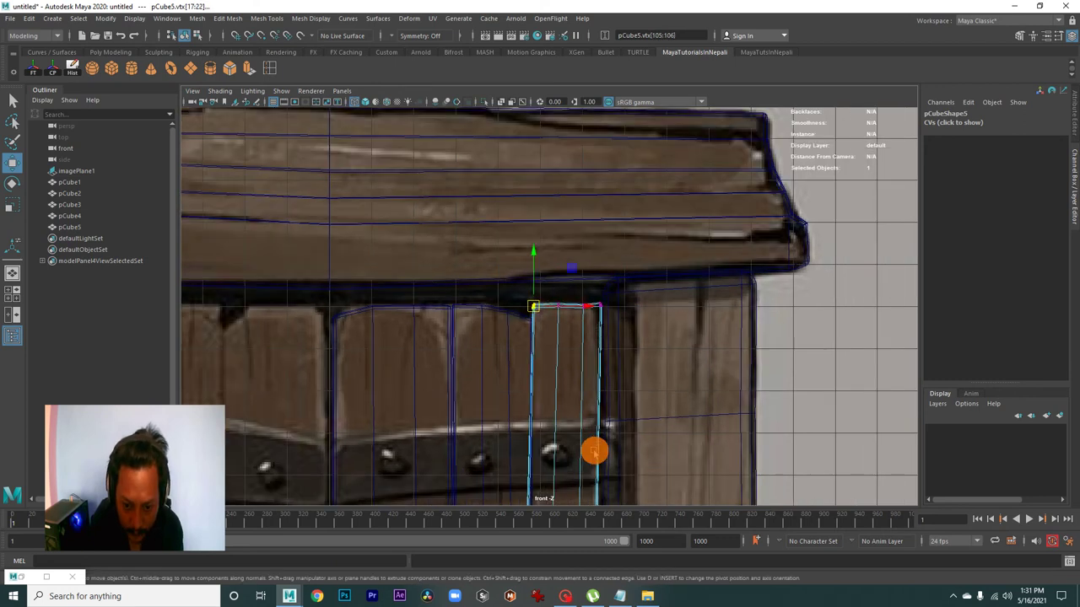
scroll(555, 310, up, 1)
Align pCube5's side and bottom vertices with the reference plank's edges.
mouse_move(462, 317)
mouse_down()
mouse_move(540, 362)
mouse_move(626, 352)
mouse_up()
alt+middle_drag(627, 352, 612, 279)
scroll(610, 253, down, 2)
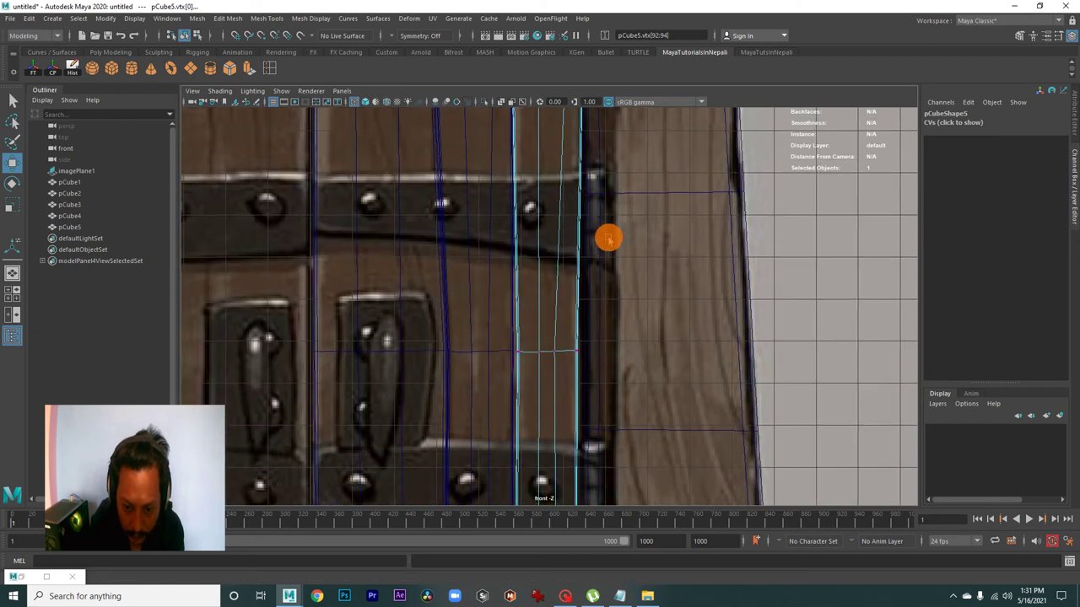
drag(621, 348, 625, 348)
alt+middle_drag(603, 422, 604, 371)
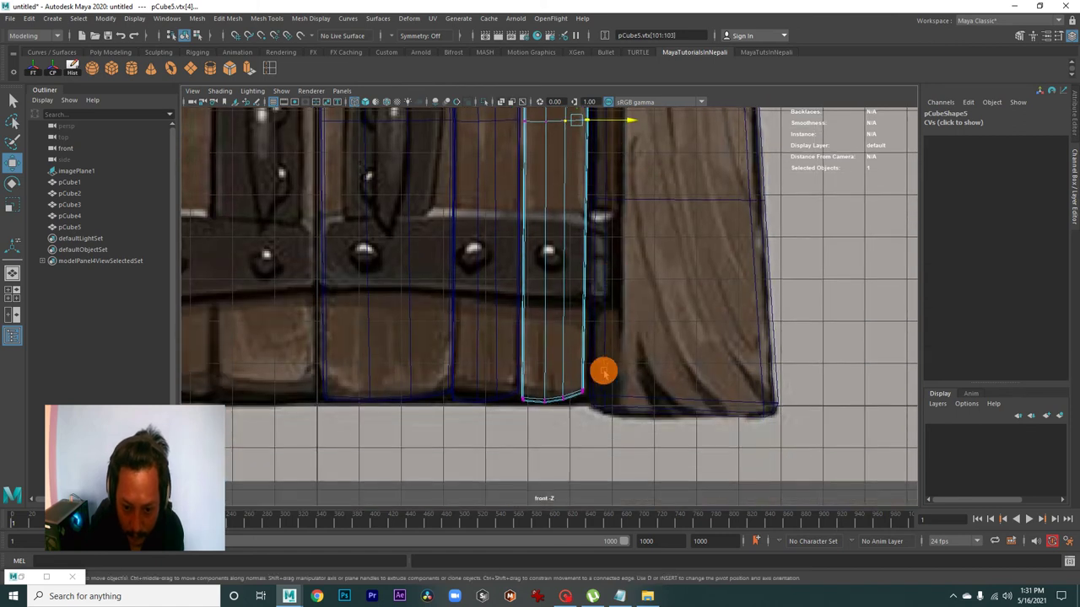
mouse_move(588, 394)
mouse_down()
mouse_move(594, 402)
mouse_move(546, 399)
mouse_move(512, 380)
mouse_up()
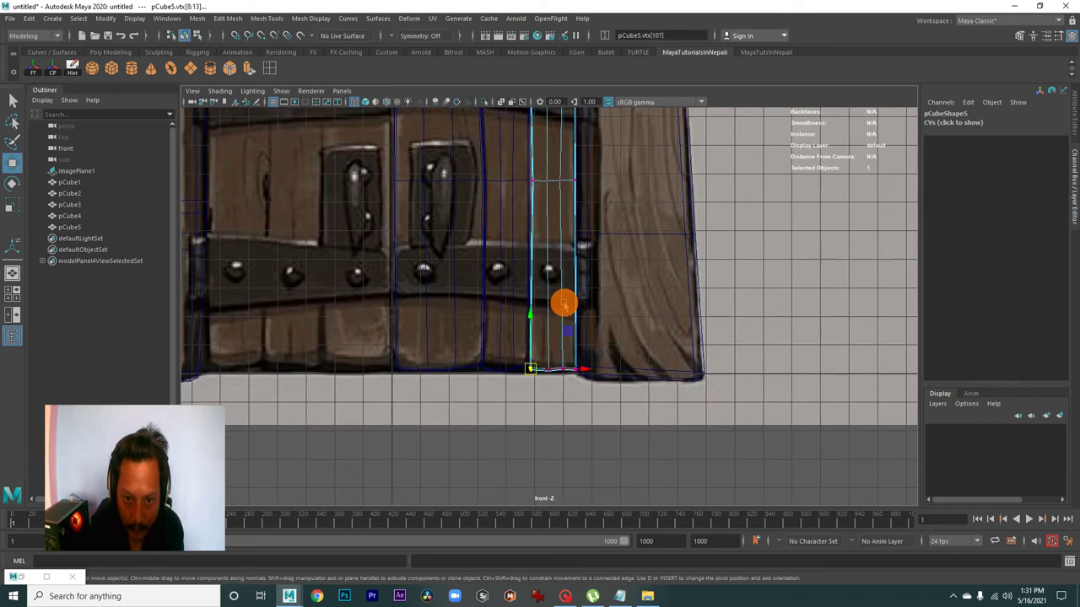
scroll(562, 301, up, 3)
scroll(593, 410, up, 3)
drag(569, 361, 562, 345)
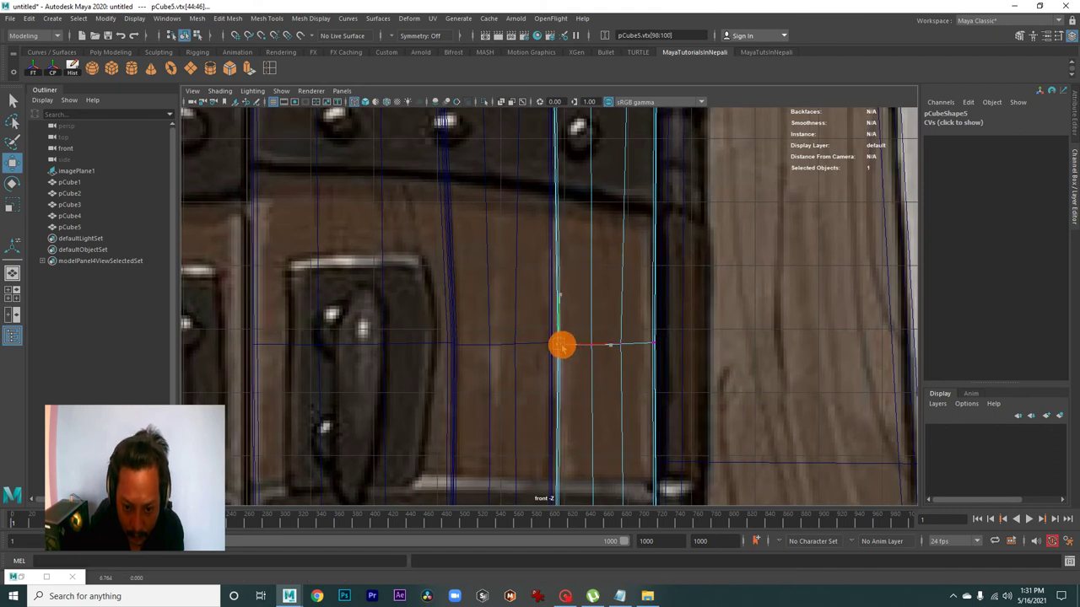
scroll(542, 261, down, 3)
scroll(581, 464, down, 3)
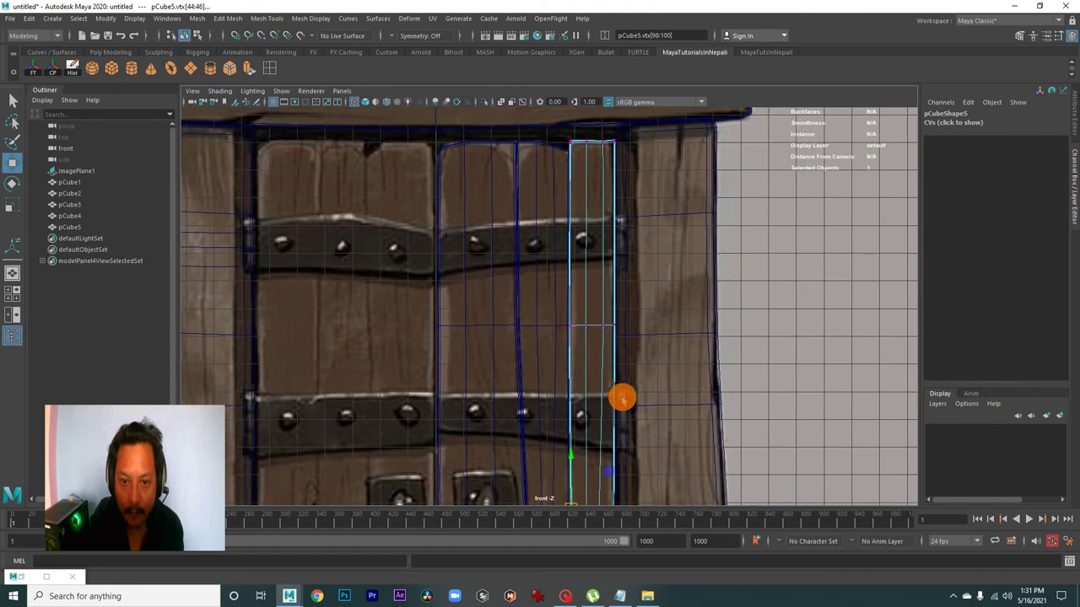
Isolate the three shaped planks in the perspective view to check them.
key(space)
key(space)
scroll(569, 334, down, 2)
key(space)
mouse_move(608, 289)
alt+mouse_down()
mouse_move(464, 343)
mouse_move(658, 359)
mouse_move(608, 276)
alt+mouse_up()
Clear the vertex selection, restore the full scene and orbit to a close view of the door.
right_drag(629, 258, 674, 374)
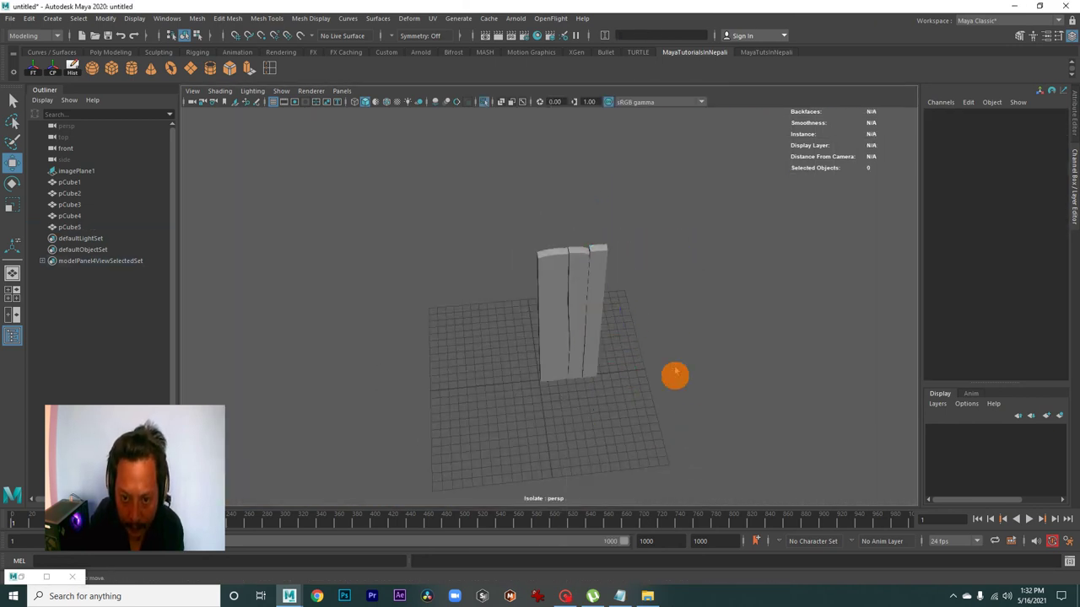
click(483, 102)
mouse_move(621, 330)
alt+mouse_down()
mouse_move(390, 320)
mouse_move(545, 313)
alt+mouse_up()
alt+right_drag(545, 312, 650, 342)
mouse_move(651, 343)
alt+mouse_down()
mouse_move(639, 352)
mouse_move(629, 310)
alt+mouse_up()
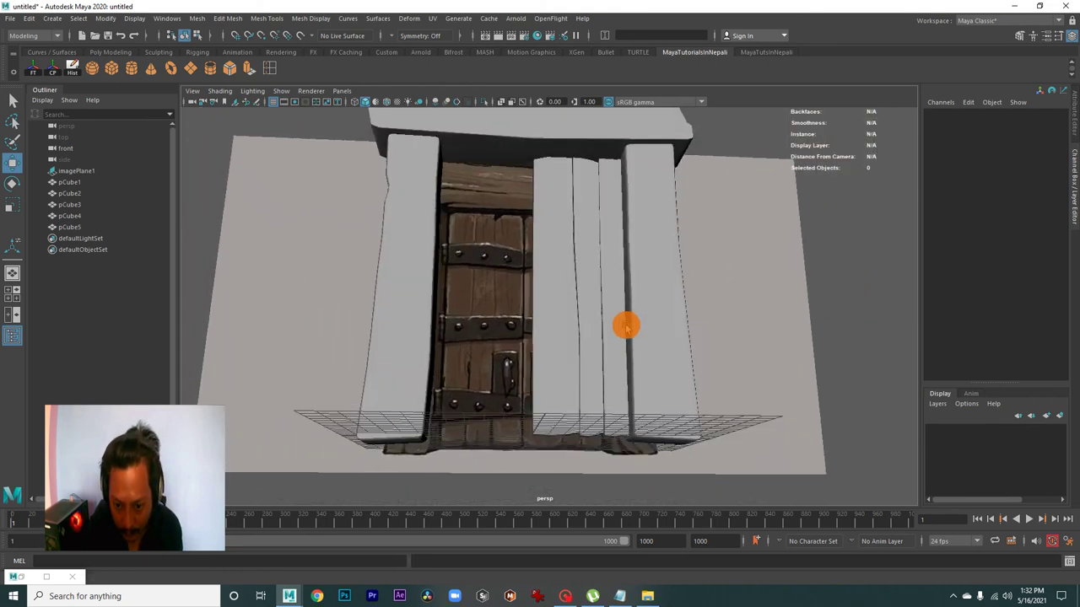
click(629, 311)
scroll(582, 342, up, 3)
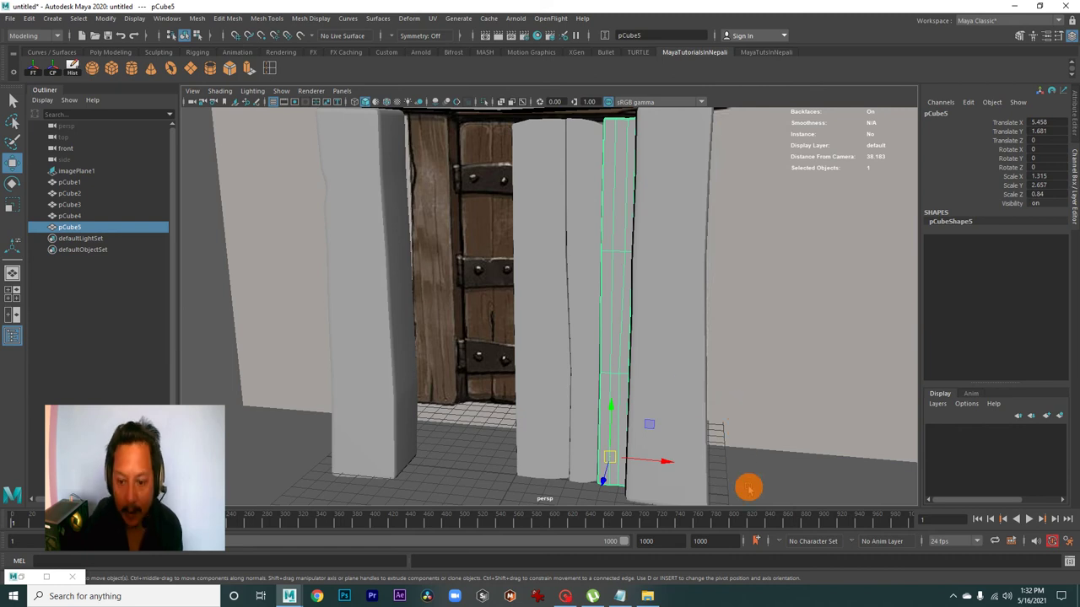
Select planks pCube5, pCube4 and pCube3 together.
click(750, 490)
alt+right_drag(764, 475, 723, 448)
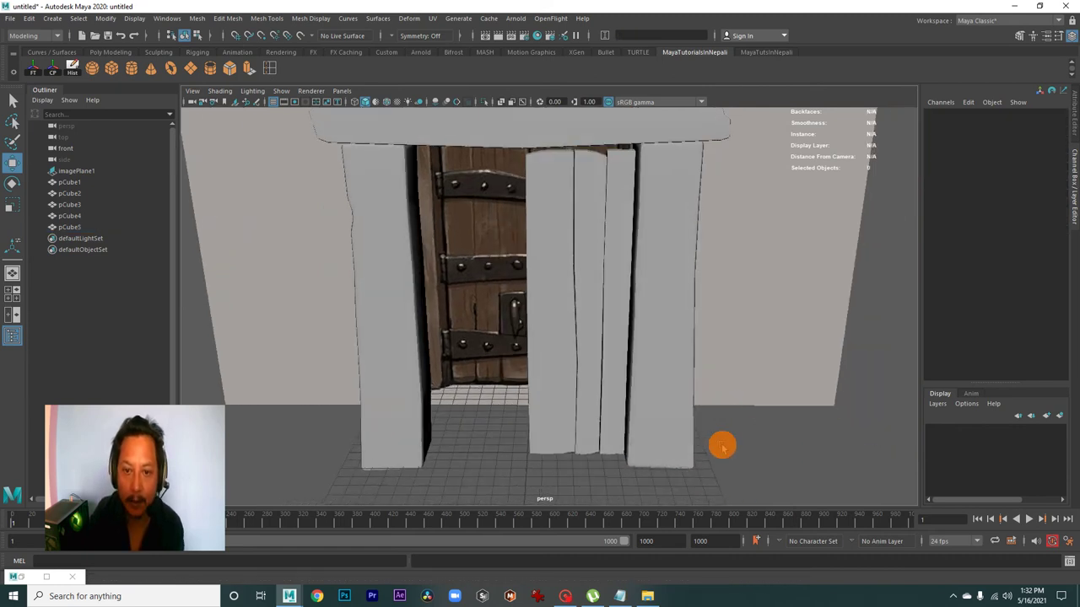
click(617, 272)
shift+click(588, 245)
shift+click(570, 263)
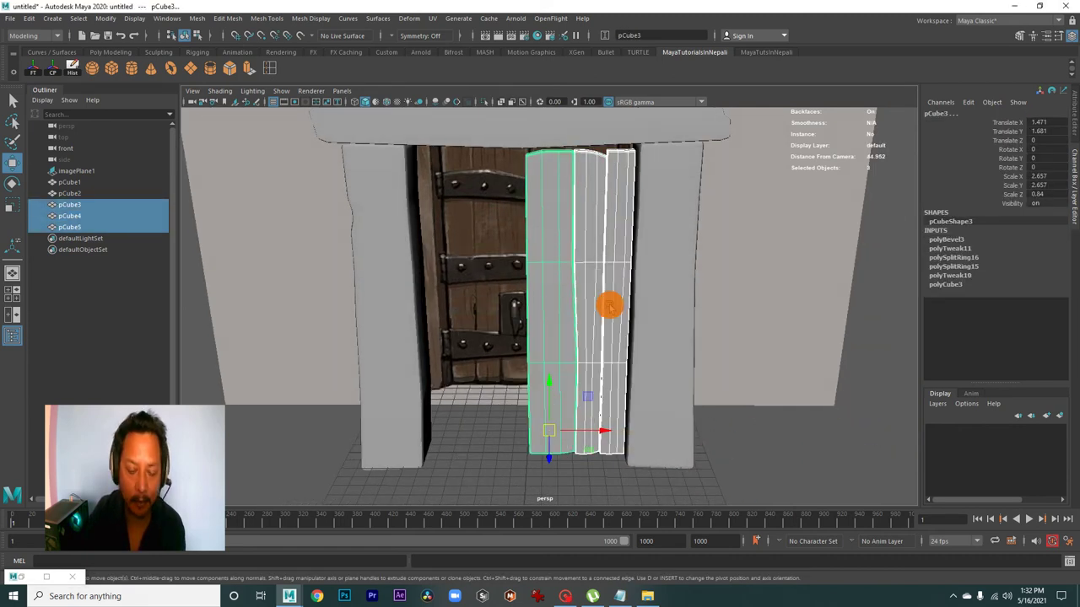
In the front view, duplicate the three planks and slide the copies left of the door.
key(space)
key(space)
scroll(456, 337, down, 3)
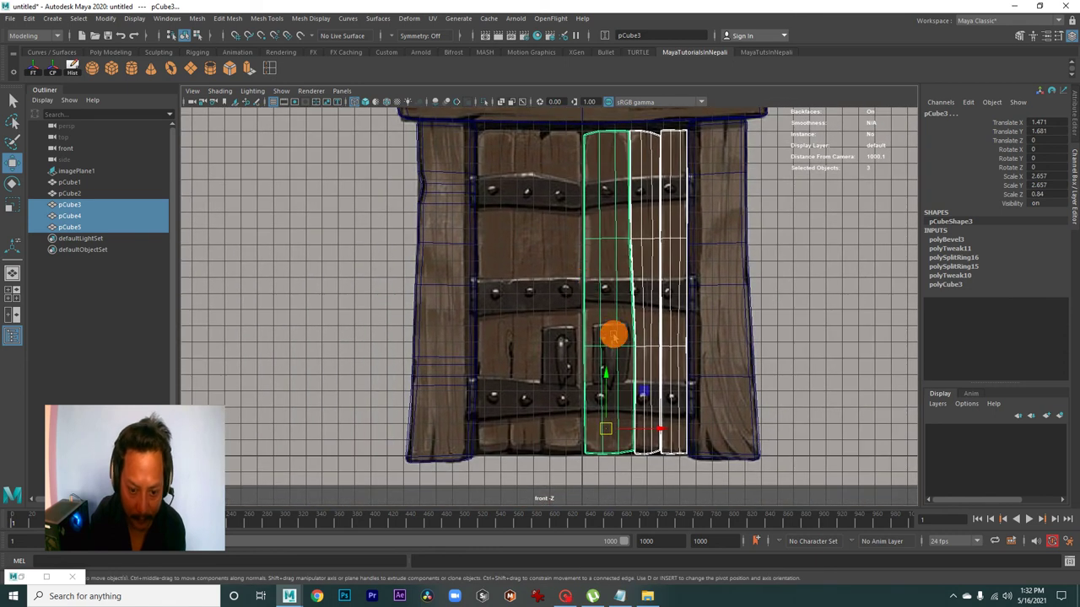
key(ctrl+d)
drag(659, 432, 553, 432)
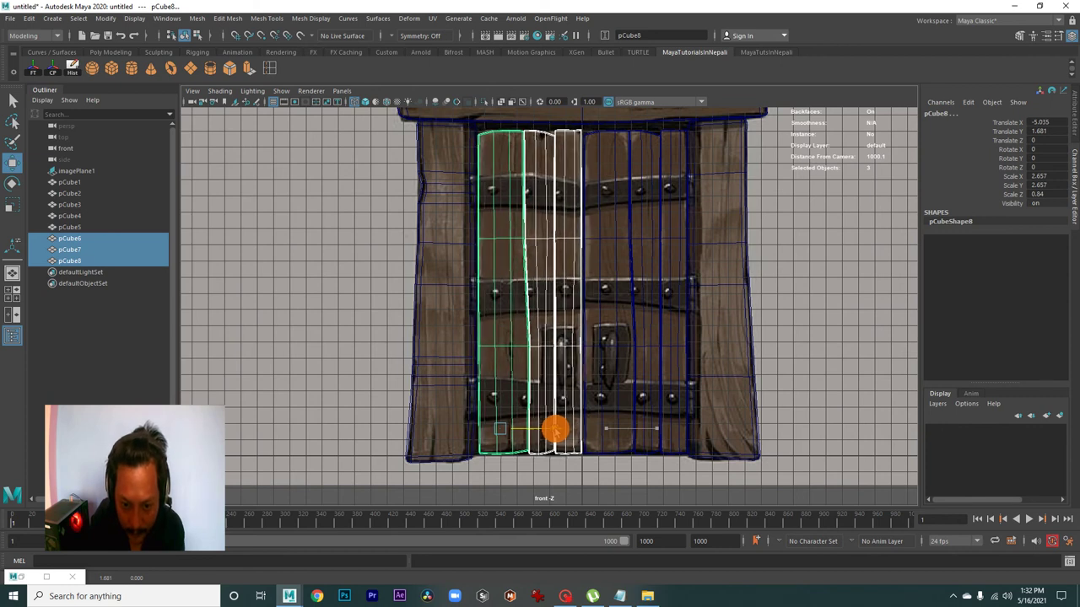
drag(555, 432, 327, 428)
Move the copied plank pCube8 onto the door's centre.
click(366, 315)
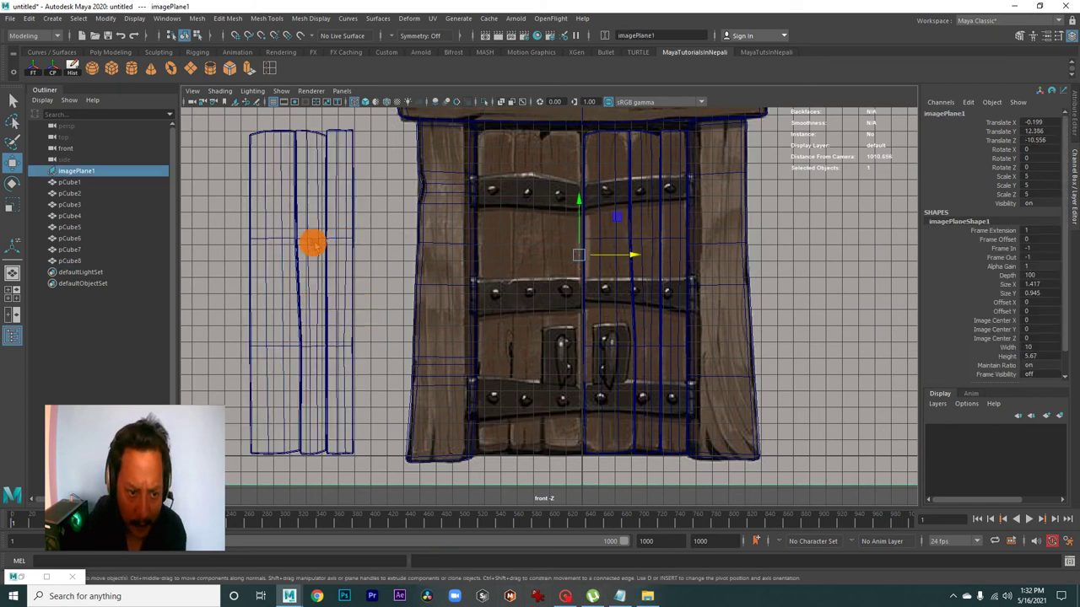
click(267, 243)
drag(278, 429, 571, 432)
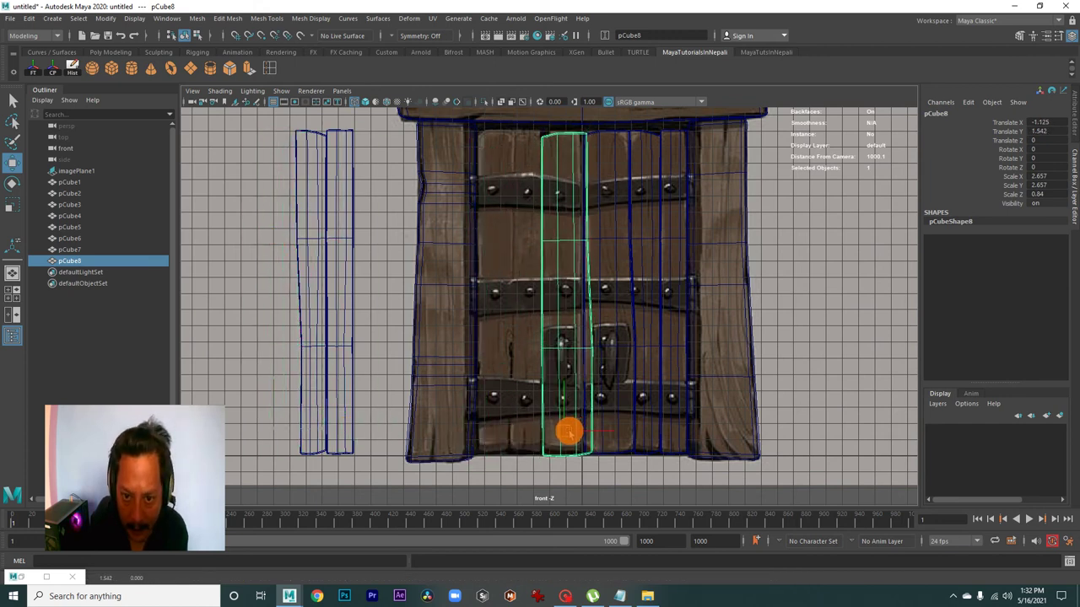
In Vertex mode, fit pCube8's top and mid-edge vertices to the reference plank.
alt+middle_drag(568, 338, 559, 374)
alt+right_drag(559, 374, 663, 453)
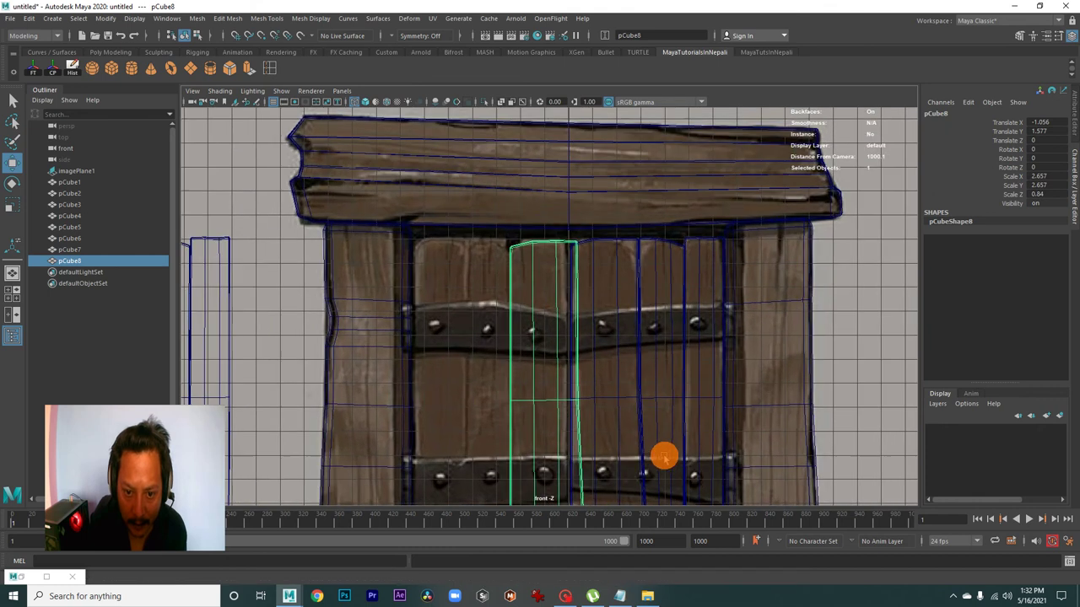
right_drag(531, 251, 475, 245)
scroll(559, 316, up, 3)
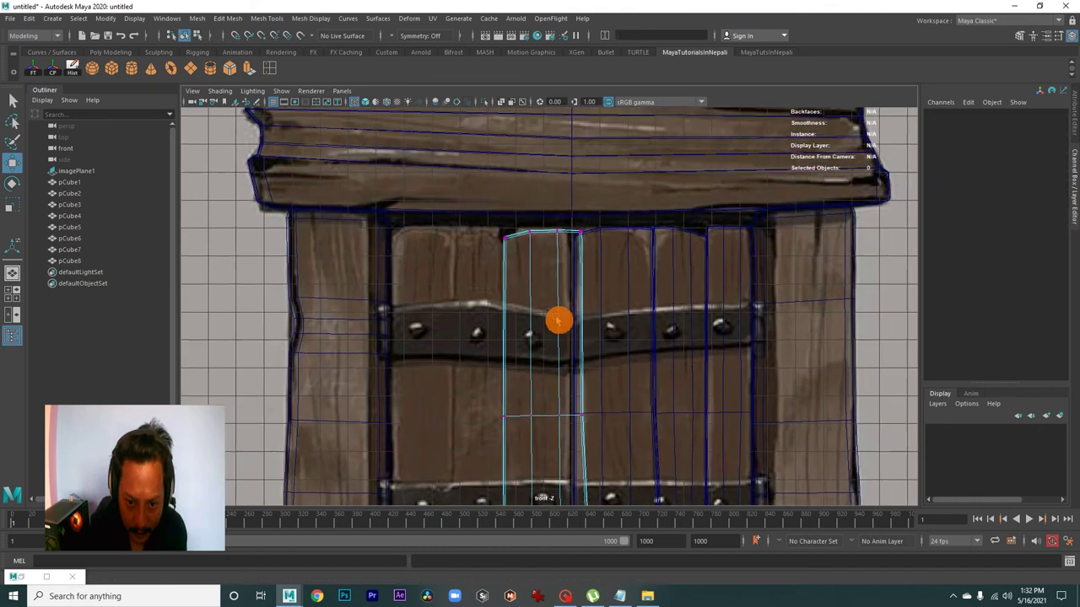
mouse_move(512, 212)
mouse_down()
mouse_move(533, 239)
mouse_move(521, 227)
mouse_move(602, 250)
mouse_move(570, 226)
mouse_up()
alt+middle_drag(571, 226, 602, 272)
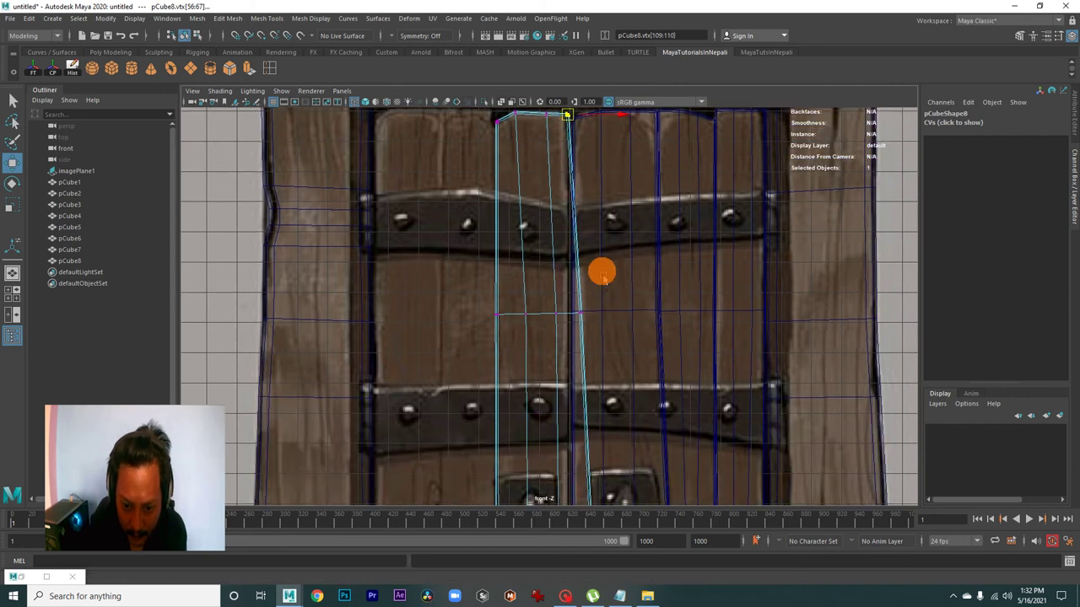
drag(532, 284, 602, 321)
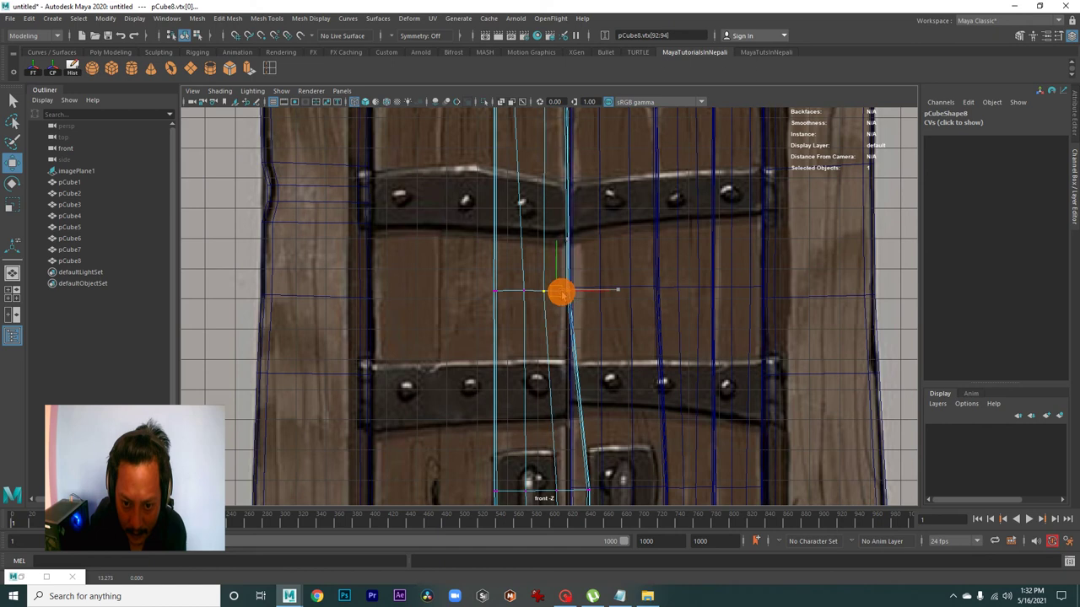
alt+middle_drag(562, 292, 557, 364)
drag(610, 406, 570, 388)
Straighten pCube8's bottom corner so its side is vertical, and fit its top corner against the lintel.
alt+middle_drag(525, 372, 540, 397)
drag(535, 386, 557, 414)
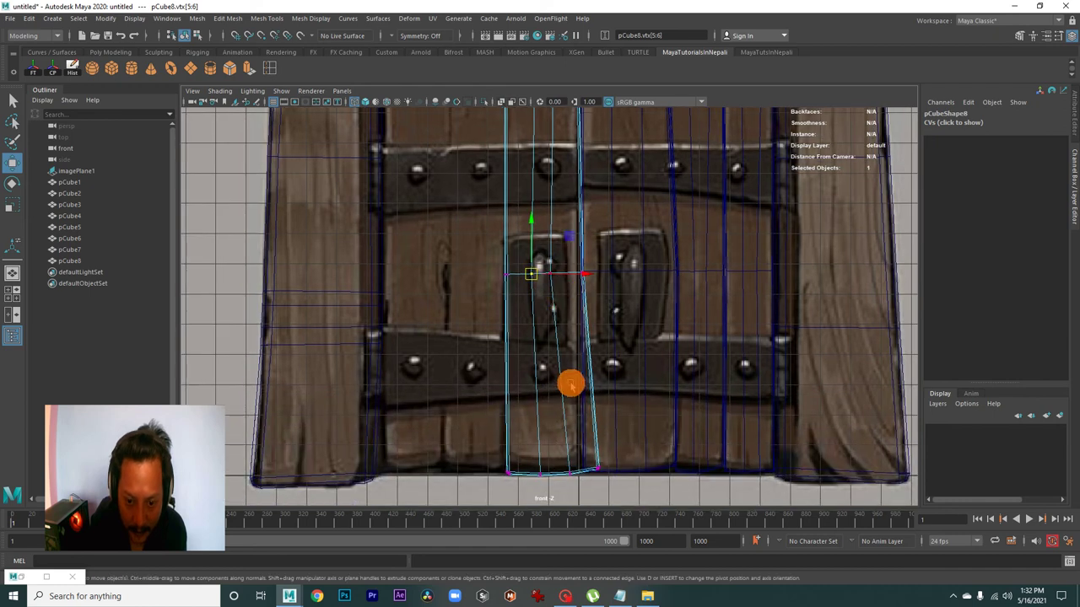
alt+middle_drag(570, 384, 562, 394)
mouse_move(663, 473)
mouse_down()
mouse_move(567, 409)
mouse_move(532, 427)
mouse_up()
mouse_move(566, 428)
alt+middle_down()
mouse_move(590, 514)
mouse_move(621, 444)
mouse_move(607, 395)
alt+middle_up()
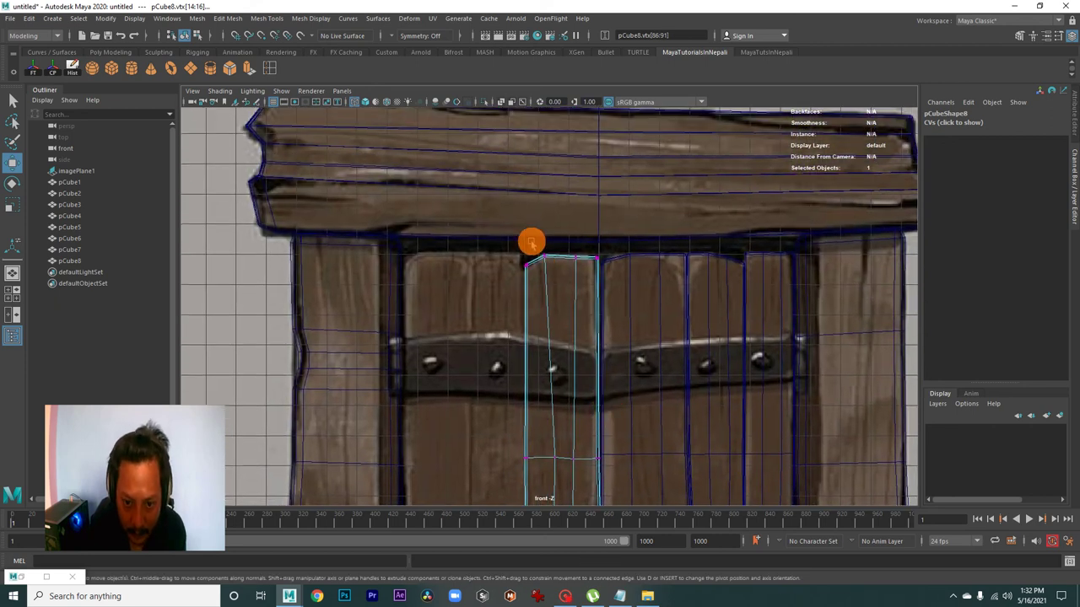
mouse_move(549, 263)
mouse_down()
mouse_move(552, 254)
mouse_move(521, 268)
mouse_up()
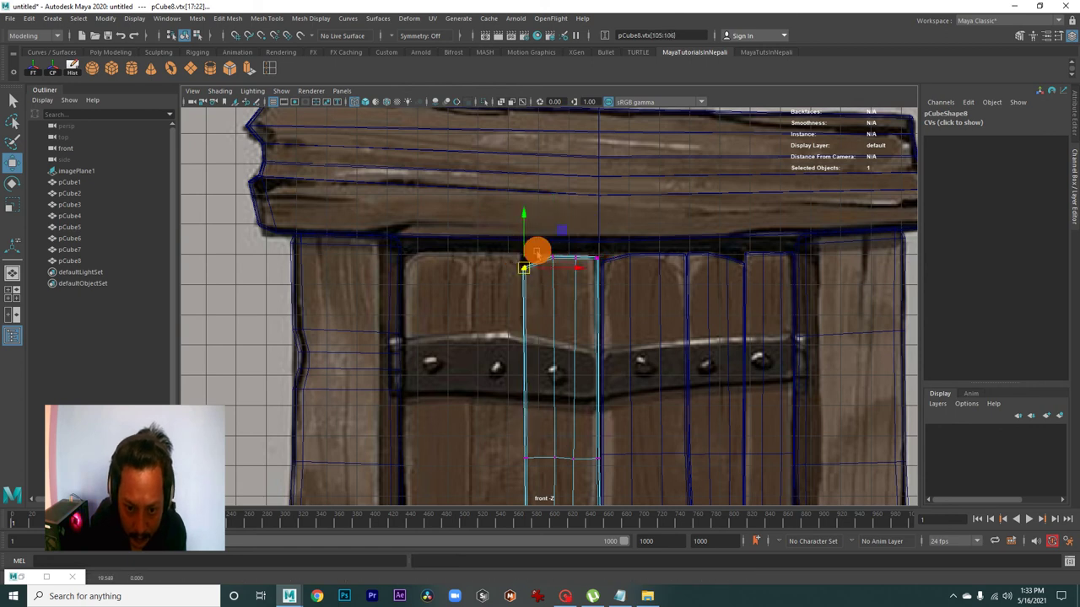
mouse_move(547, 259)
alt+middle_down()
mouse_move(557, 340)
mouse_move(697, 343)
alt+middle_up()
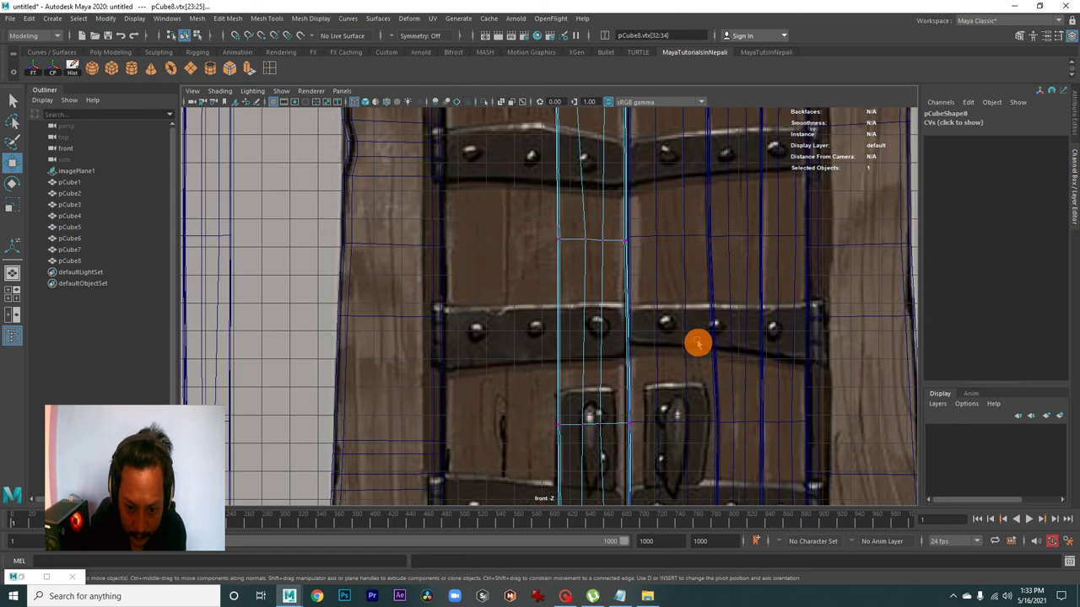
scroll(698, 342, down, 2)
scroll(647, 357, down, 2)
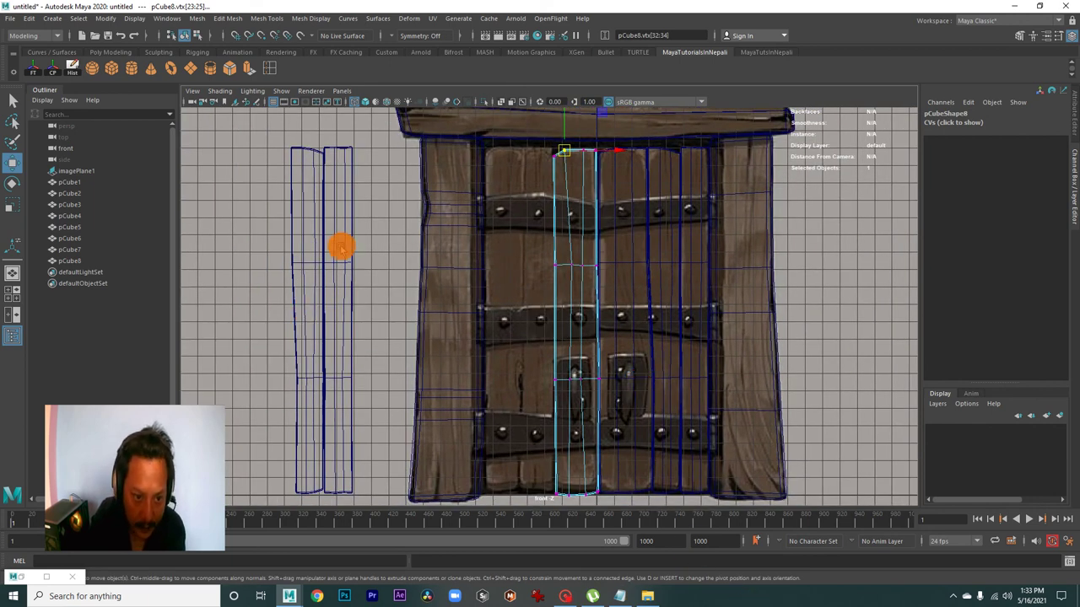
Move the copied plank pCube6 onto the door's left half.
click(354, 267)
drag(398, 464, 594, 476)
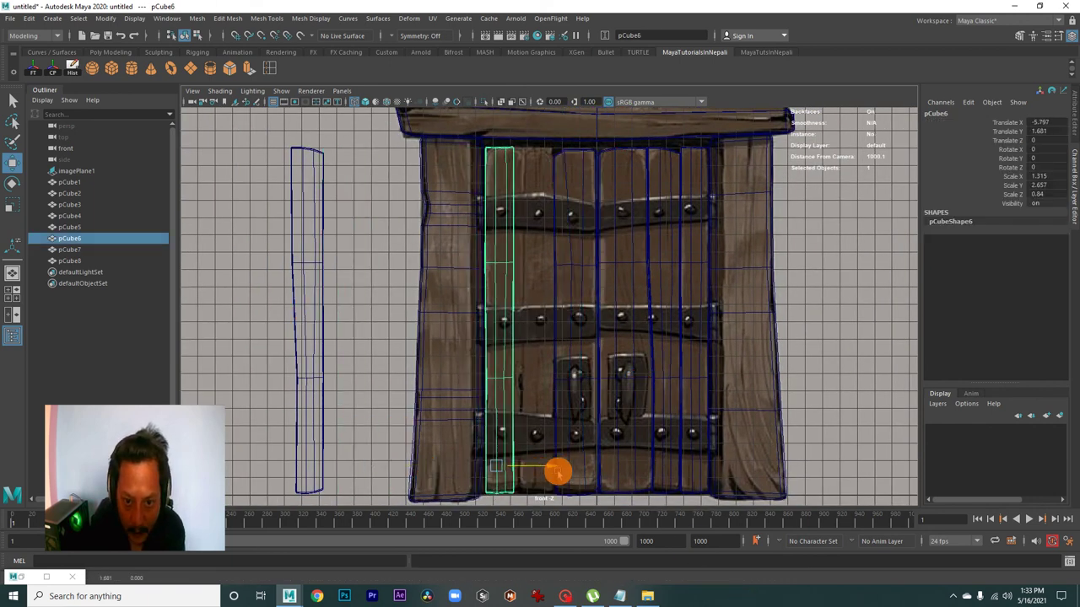
scroll(594, 477, up, 2)
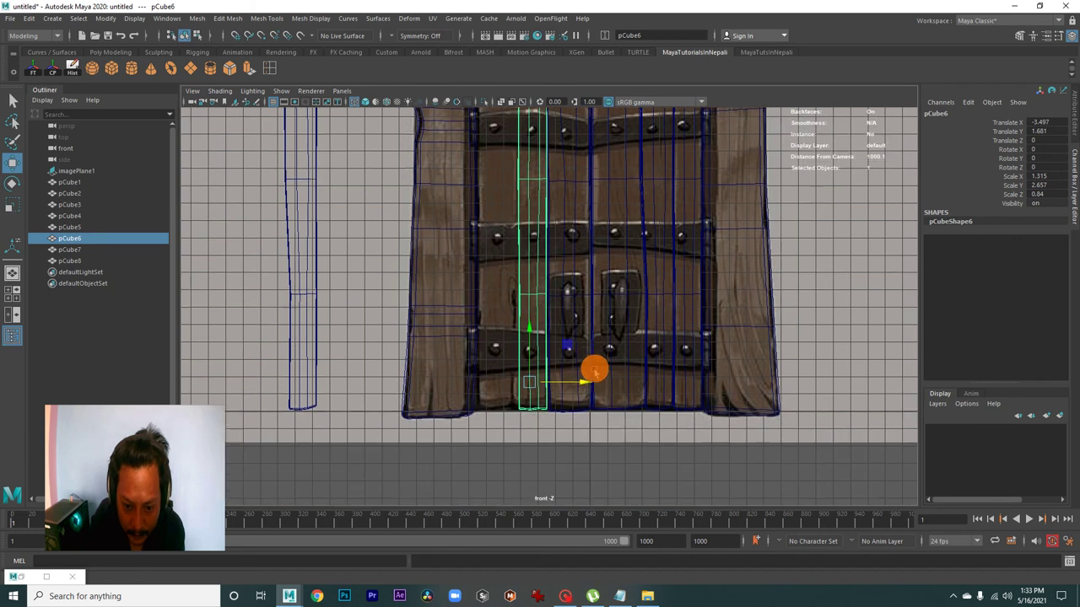
scroll(627, 414, up, 1)
alt+middle_drag(626, 414, 581, 518)
scroll(558, 416, up, 1)
scroll(598, 388, up, 1)
In Vertex mode, pull pCube6's top vertices down to match the reference plank.
right_click(540, 292)
right_drag(544, 287, 501, 272)
scroll(542, 241, up, 1)
drag(544, 237, 564, 260)
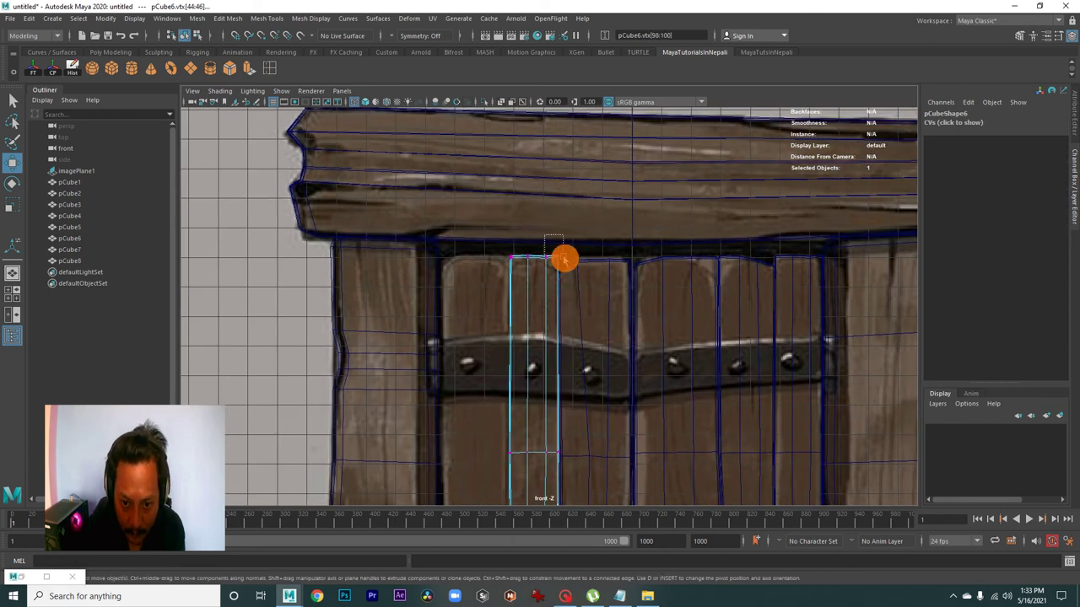
scroll(565, 260, up, 2)
scroll(595, 227, up, 2)
drag(572, 199, 542, 207)
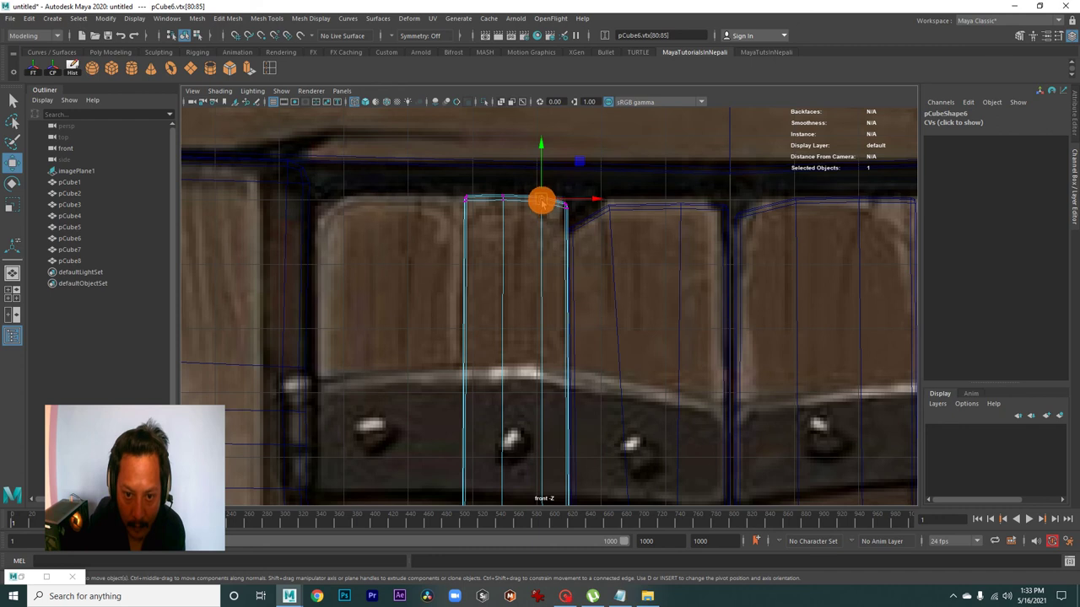
scroll(521, 366, down, 2)
scroll(549, 372, up, 1)
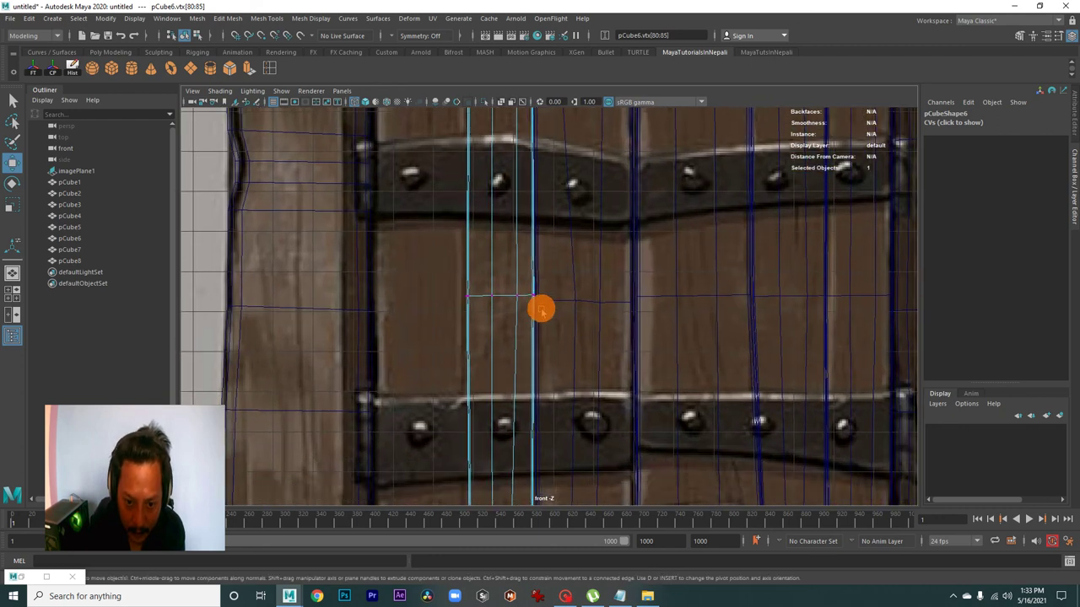
scroll(523, 253, down, 1)
scroll(544, 312, up, 1)
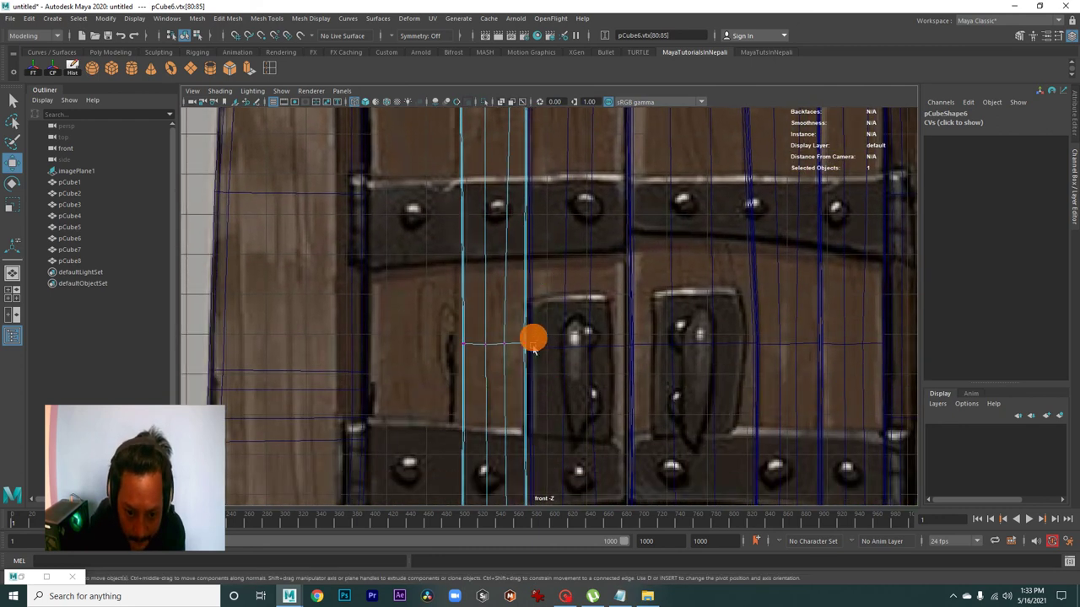
scroll(534, 340, down, 2)
scroll(488, 371, down, 1)
scroll(509, 394, down, 1)
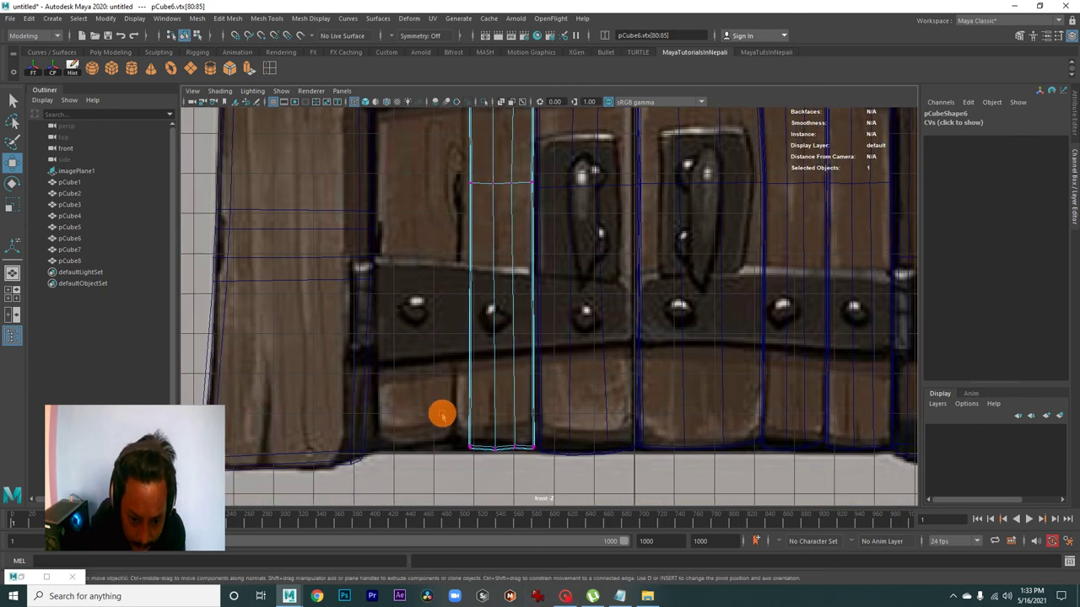
Adjust pCube6's left-edge, middle and top vertices to follow the reference plank outline.
drag(475, 458, 465, 448)
scroll(513, 496, up, 2)
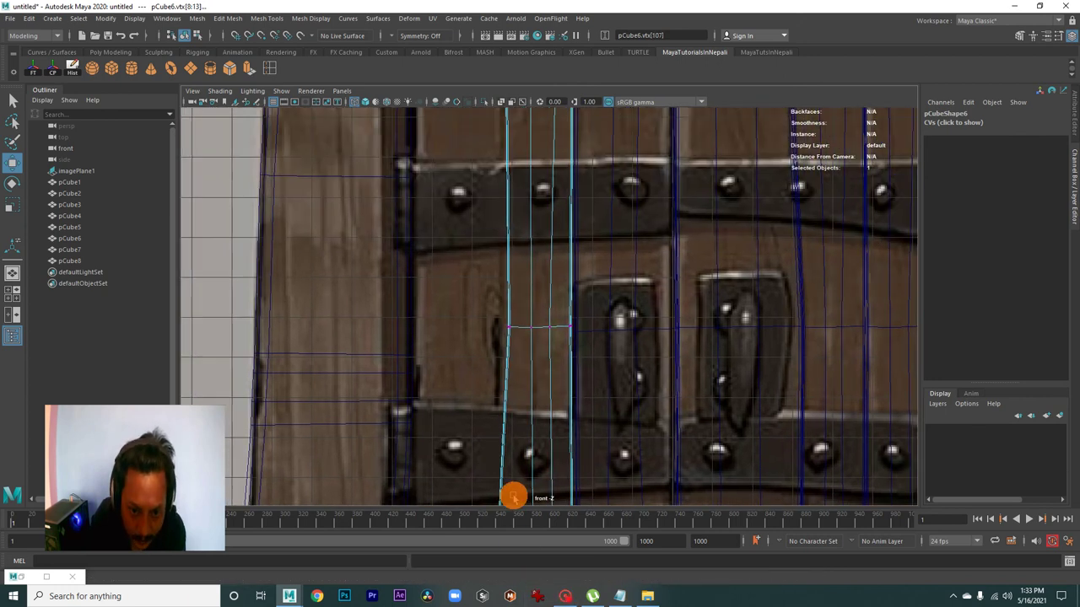
alt+middle_drag(513, 496, 516, 506)
drag(527, 358, 509, 335)
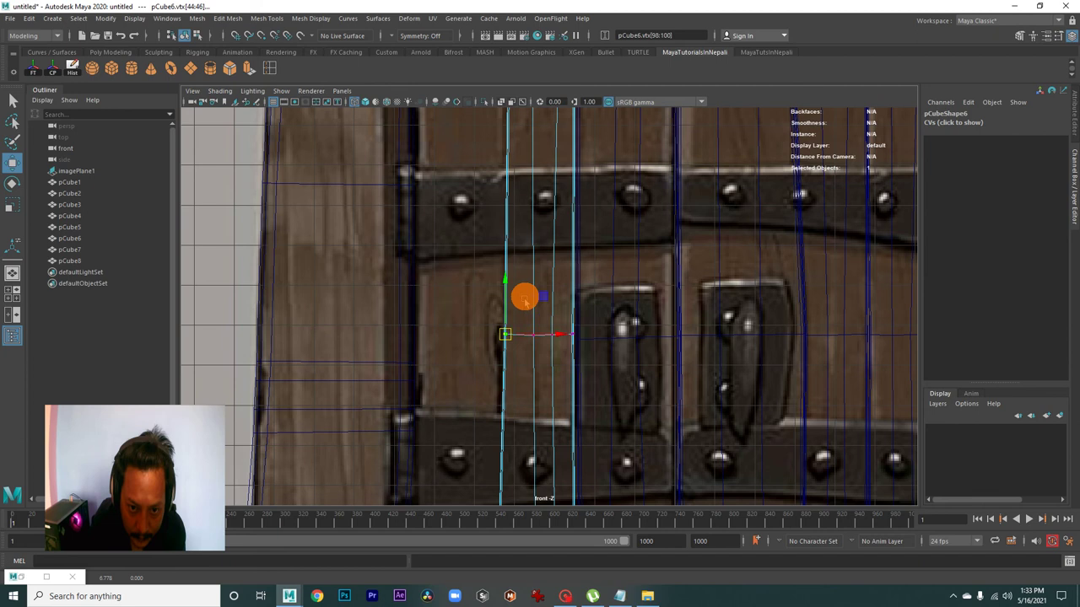
alt+middle_drag(523, 297, 563, 516)
drag(558, 316, 549, 302)
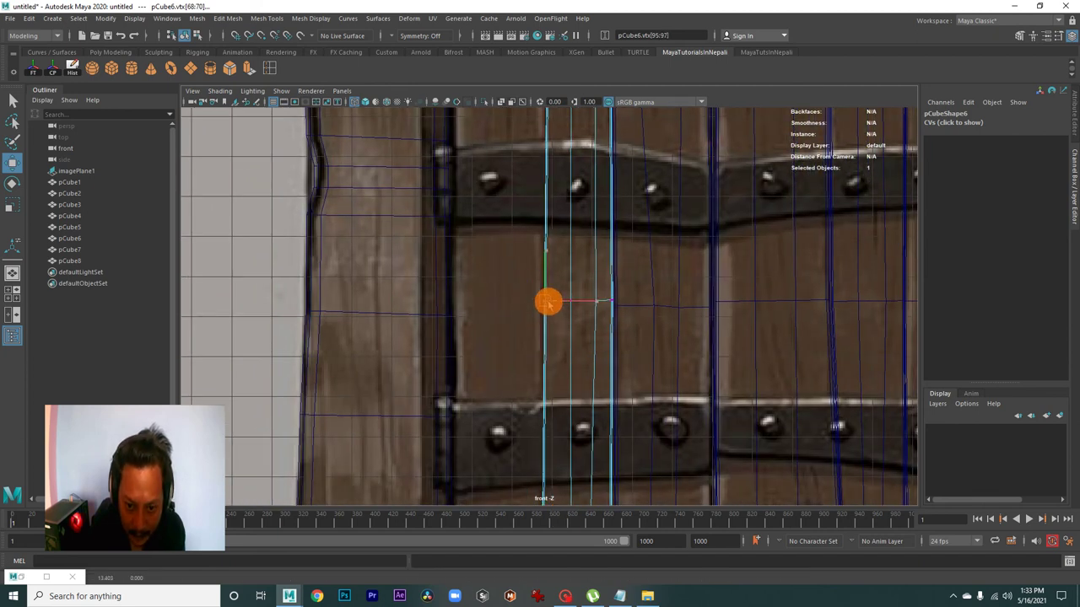
alt+middle_drag(556, 270, 571, 335)
alt+middle_drag(556, 186, 556, 237)
drag(596, 258, 579, 243)
scroll(590, 337, down, 2)
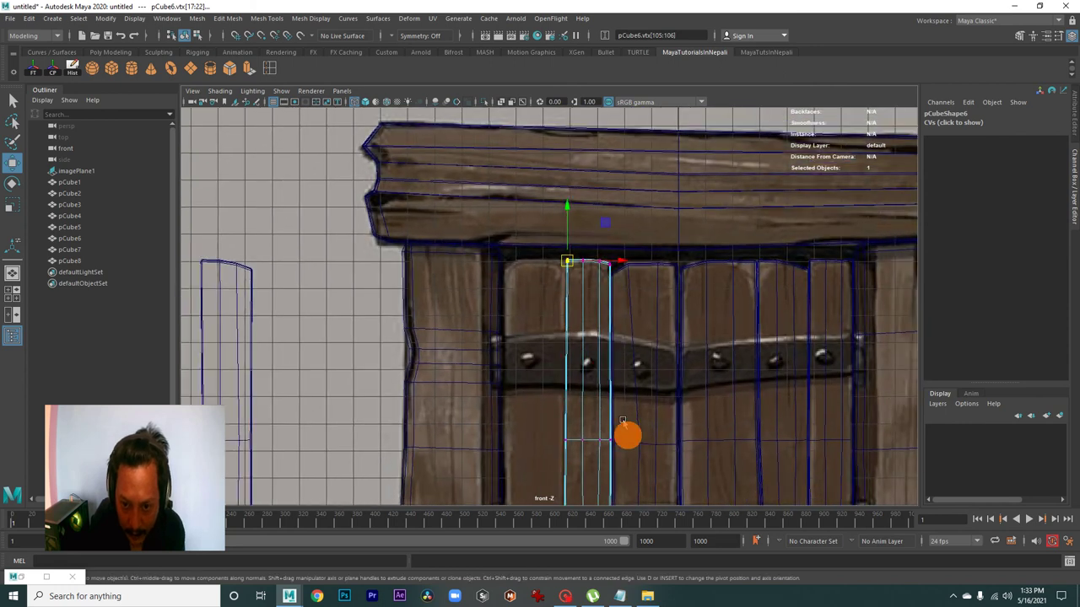
Zoom back out to the whole door and select the spare plank pCube7.
alt+middle_drag(623, 421, 687, 385)
scroll(650, 405, down, 2)
scroll(590, 337, down, 2)
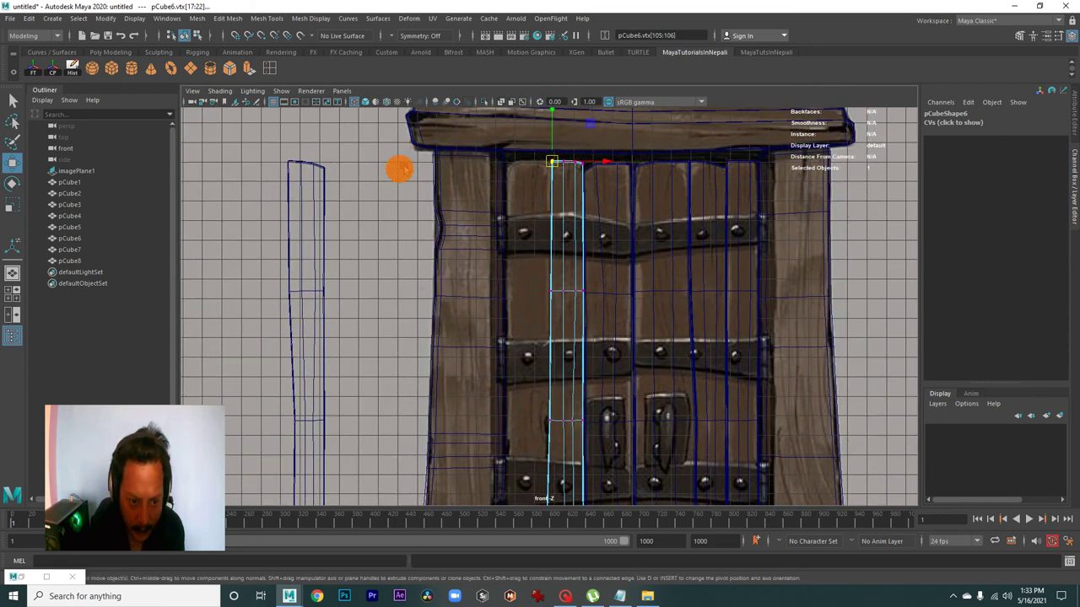
click(323, 266)
Move pCube7 onto the door's leftmost board in the front view and switch it to Vertex mode.
scroll(393, 346, down, 1)
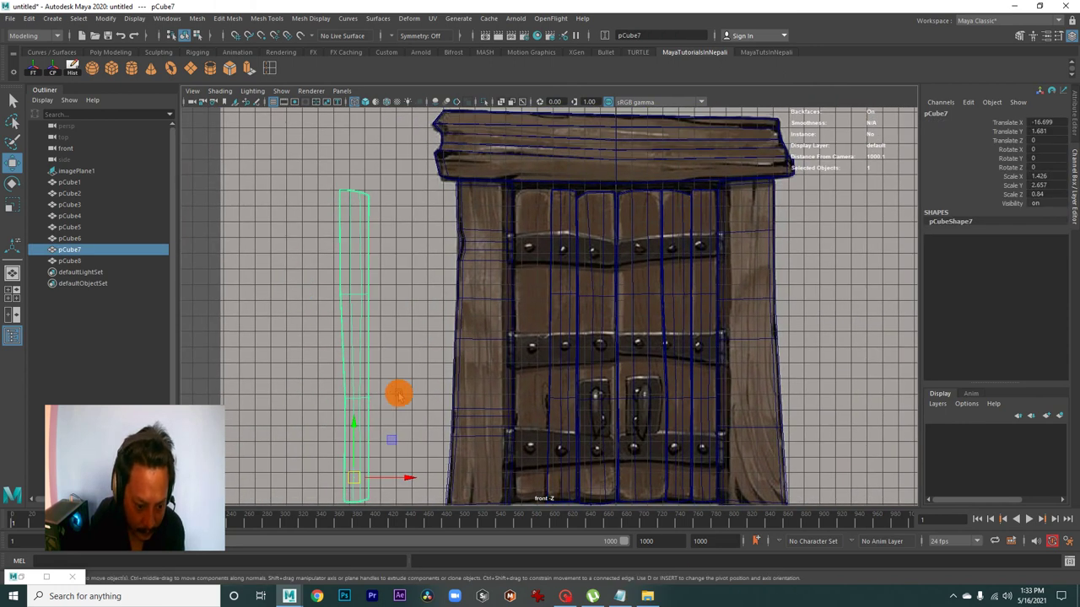
drag(405, 477, 579, 481)
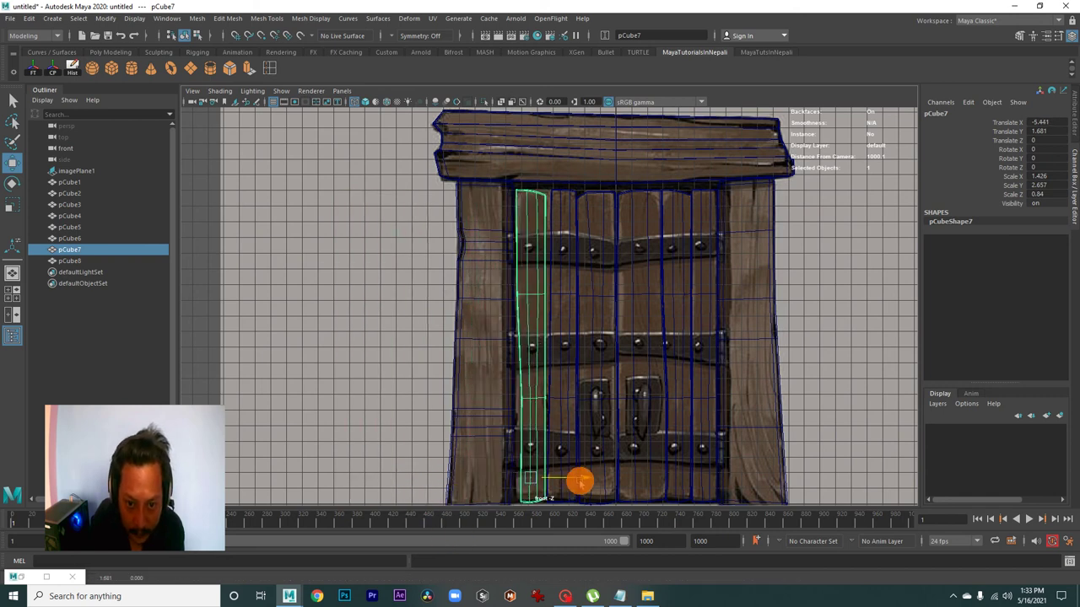
alt+middle_drag(579, 482, 564, 328)
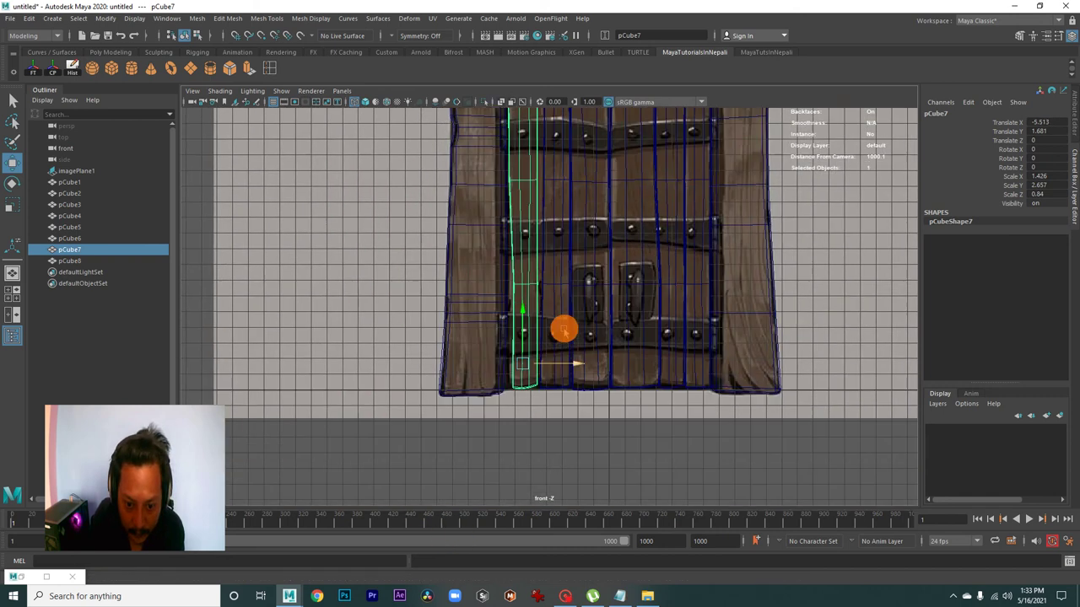
scroll(530, 405, up, 2)
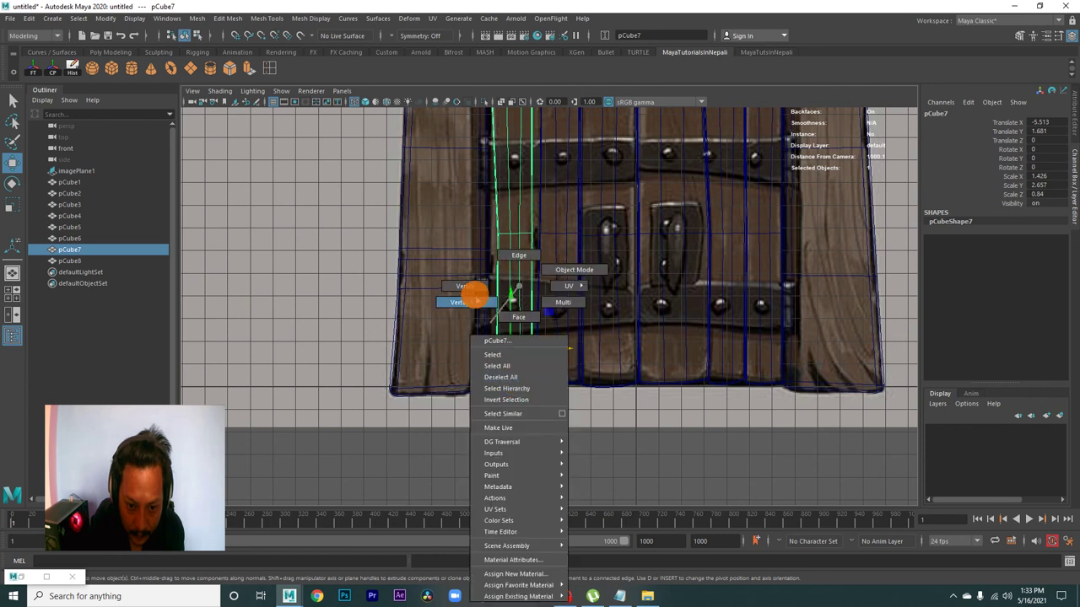
right_drag(519, 386, 469, 295)
scroll(494, 366, up, 2)
scroll(447, 423, up, 1)
Align the plank's left column and top edge vertices to the board outline, raising the upper-right corner.
mouse_move(475, 465)
mouse_down()
mouse_move(463, 434)
mouse_move(450, 439)
mouse_up()
alt+middle_drag(463, 265, 474, 343)
drag(498, 384, 482, 369)
alt+middle_drag(494, 320, 526, 441)
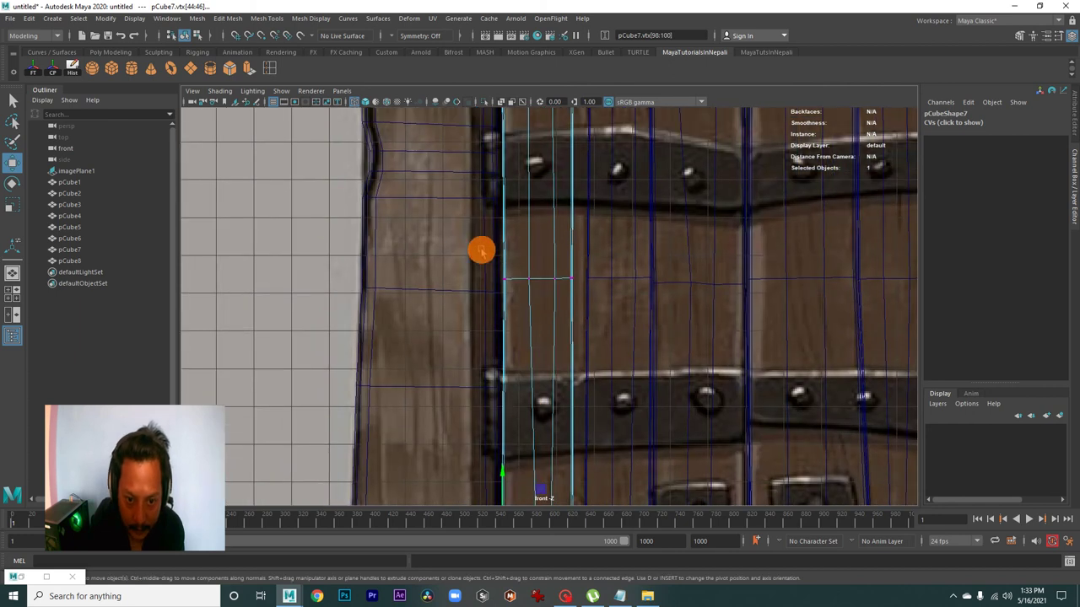
drag(508, 280, 513, 221)
alt+middle_drag(513, 243, 523, 333)
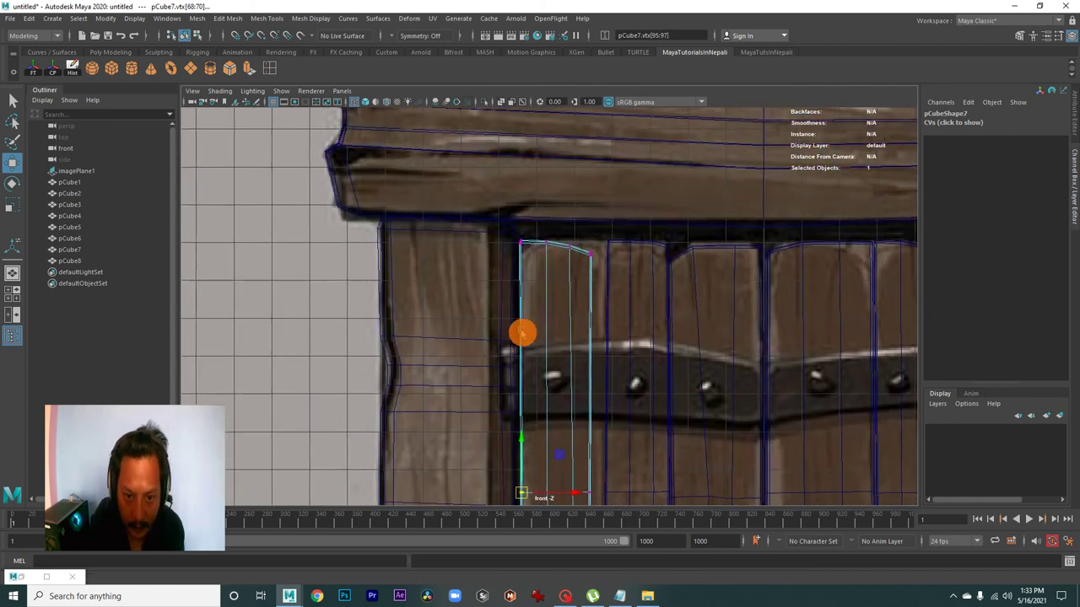
drag(517, 237, 543, 273)
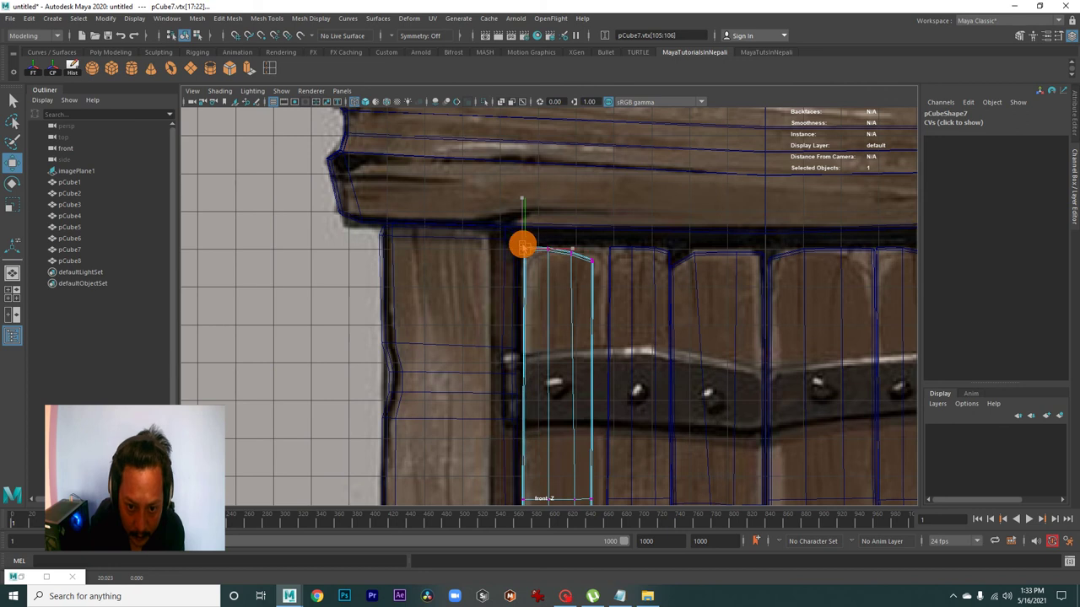
alt+middle_drag(518, 246, 571, 269)
drag(596, 309, 601, 274)
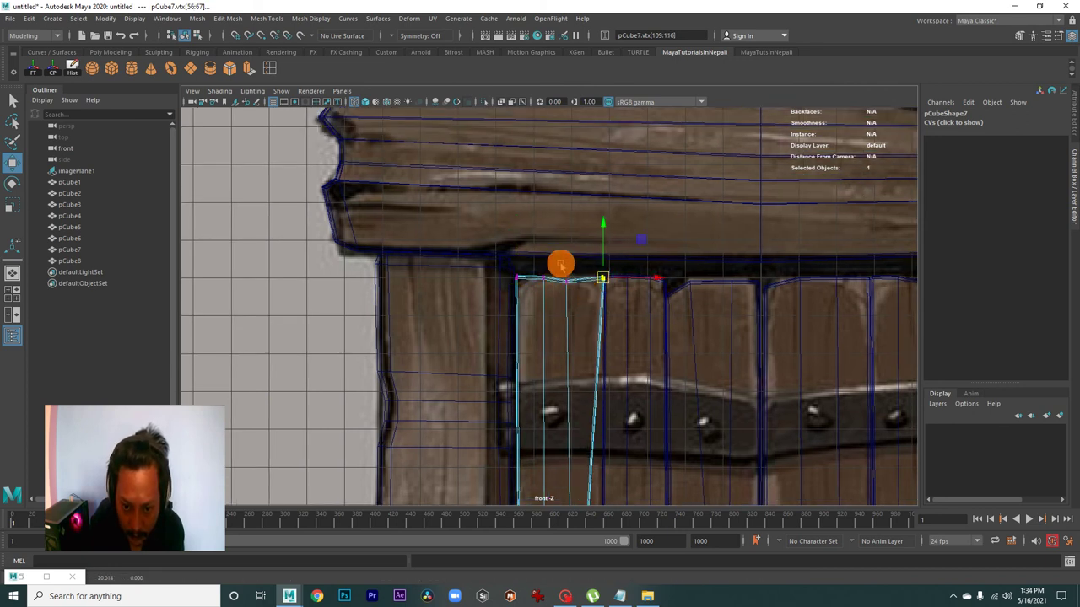
Nudge the plank's right-edge and bottom vertices outward to follow the board's outline.
click(569, 280)
alt+middle_drag(571, 277, 597, 229)
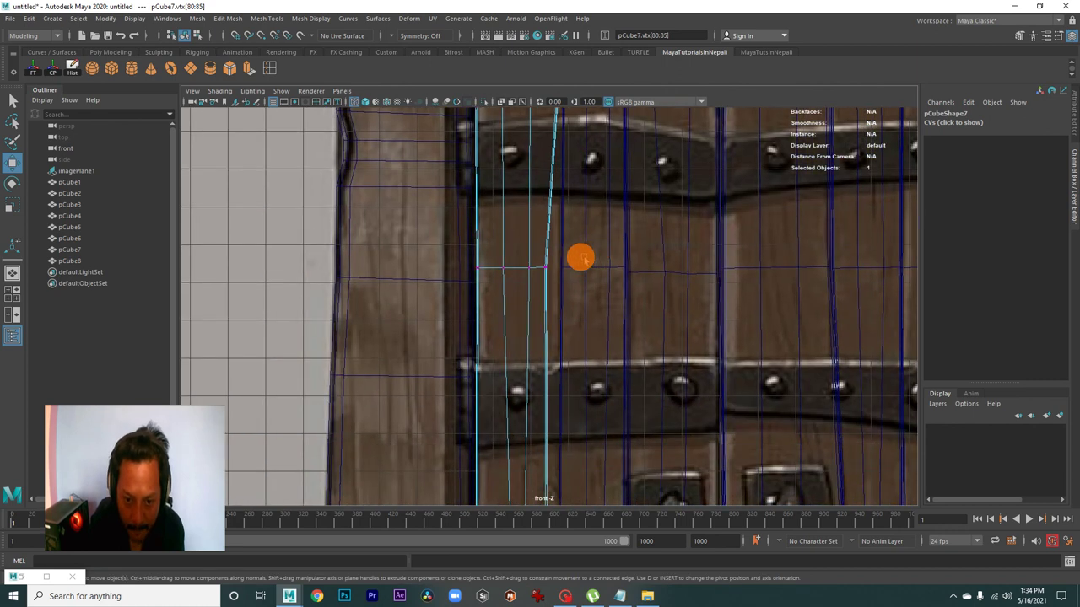
drag(548, 271, 560, 275)
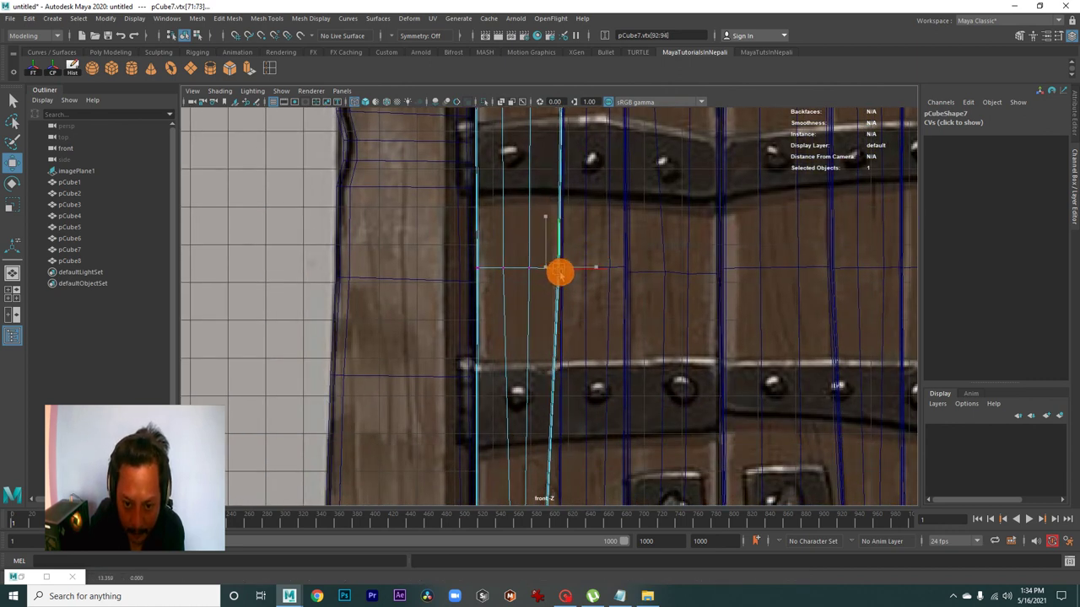
alt+middle_drag(565, 356, 562, 333)
drag(553, 404, 560, 407)
alt+middle_drag(565, 408, 557, 251)
drag(542, 431, 541, 431)
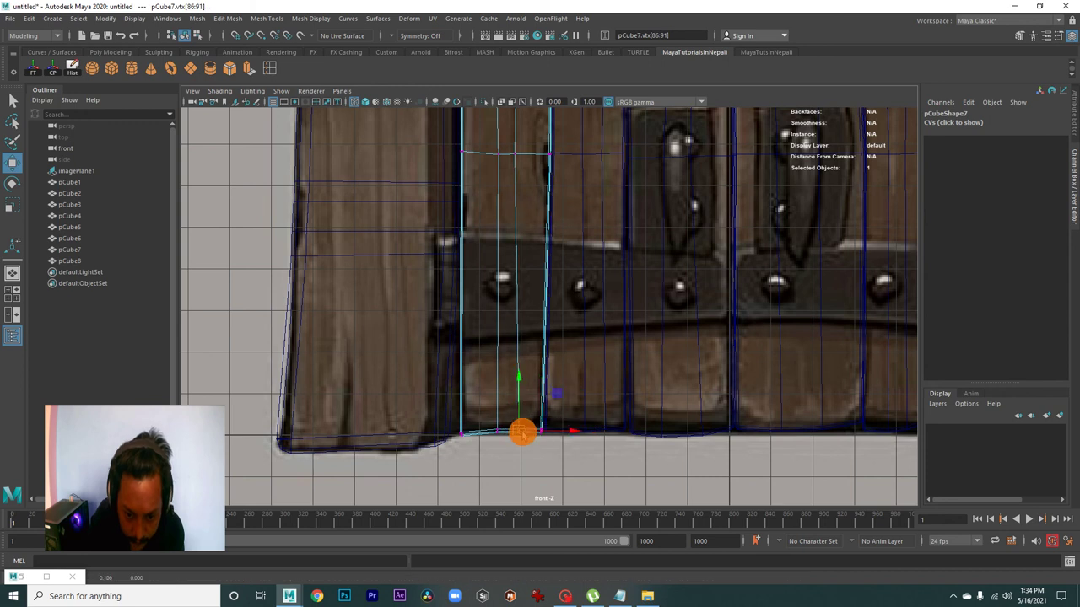
Check the shaped planks from the front-left in the perspective view and clear the component selection.
scroll(542, 258, down, 3)
alt+middle_drag(543, 258, 617, 414)
scroll(590, 358, down, 1)
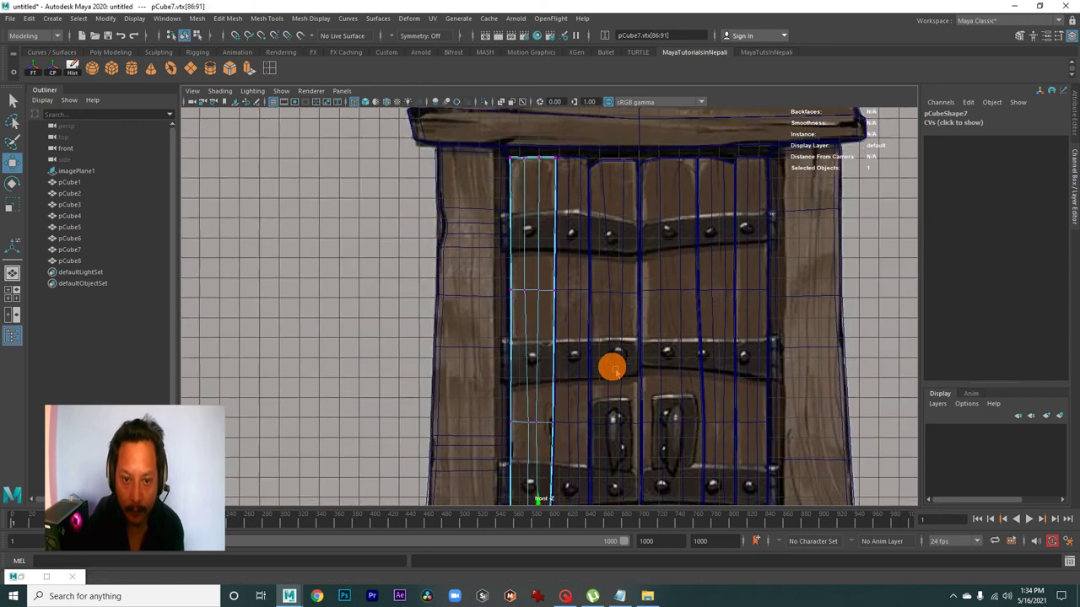
key(space)
drag(695, 318, 737, 321)
mouse_move(543, 378)
alt+mouse_down()
mouse_move(532, 374)
mouse_move(670, 482)
mouse_move(641, 422)
mouse_move(522, 287)
alt+mouse_up()
key(F8)
Scale door planks pCube4 and pCube6 down in Z to make them thinner in depth.
click(648, 433)
mouse_move(648, 433)
alt+mouse_down()
mouse_move(588, 419)
mouse_move(533, 372)
mouse_move(547, 340)
mouse_move(531, 311)
mouse_move(497, 318)
mouse_move(544, 308)
mouse_move(564, 277)
mouse_move(545, 313)
mouse_move(595, 292)
alt+mouse_up()
click(601, 286)
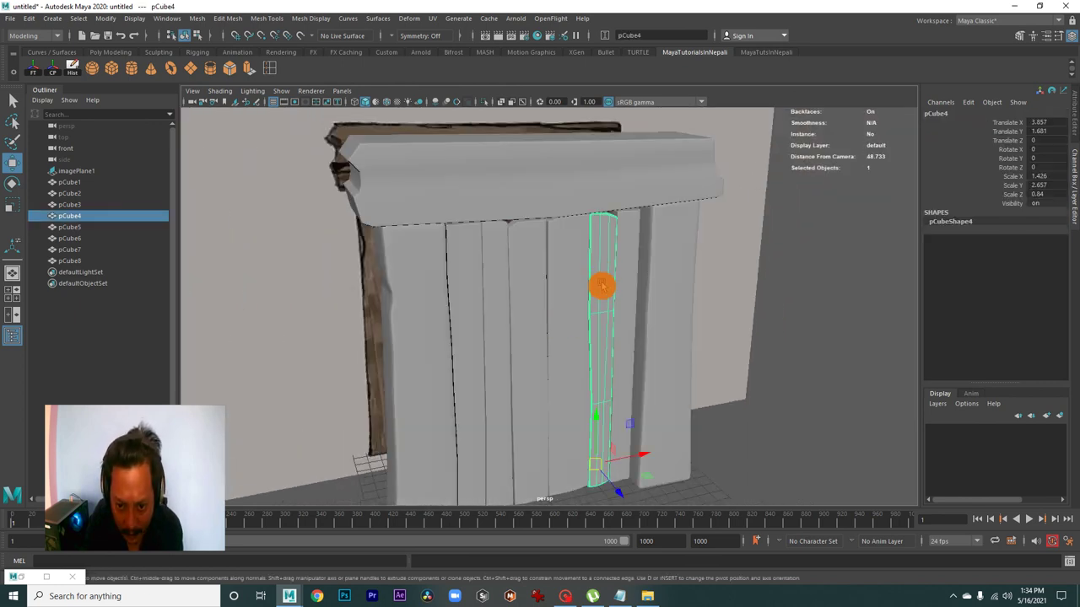
mouse_move(496, 314)
alt+mouse_down()
mouse_move(581, 366)
mouse_move(512, 337)
alt+mouse_up()
shift+click(491, 296)
key(r)
middle_drag(571, 446, 573, 448)
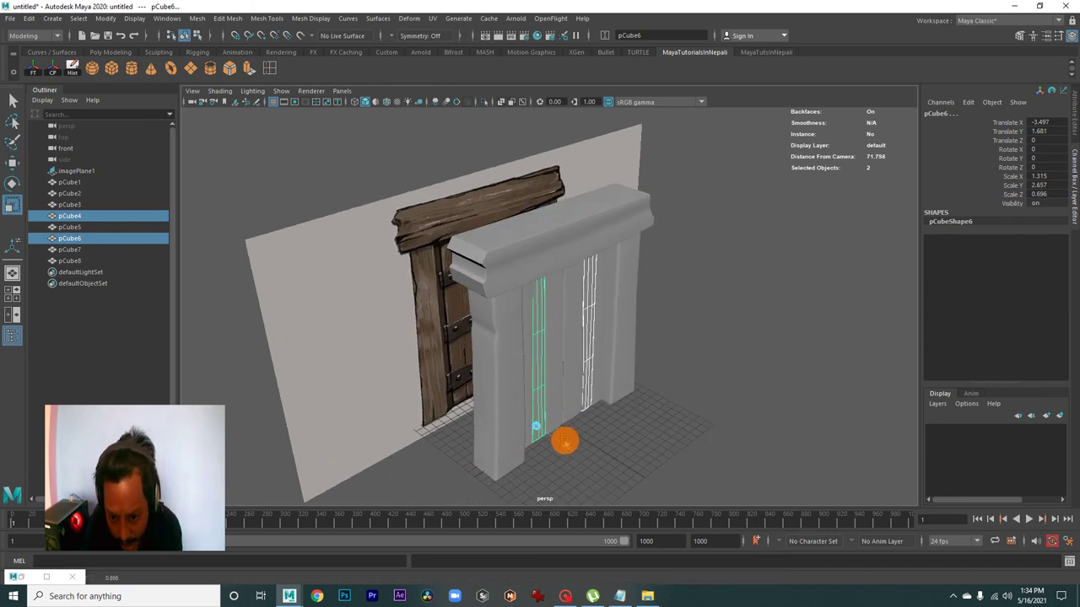
alt+drag(608, 429, 554, 436)
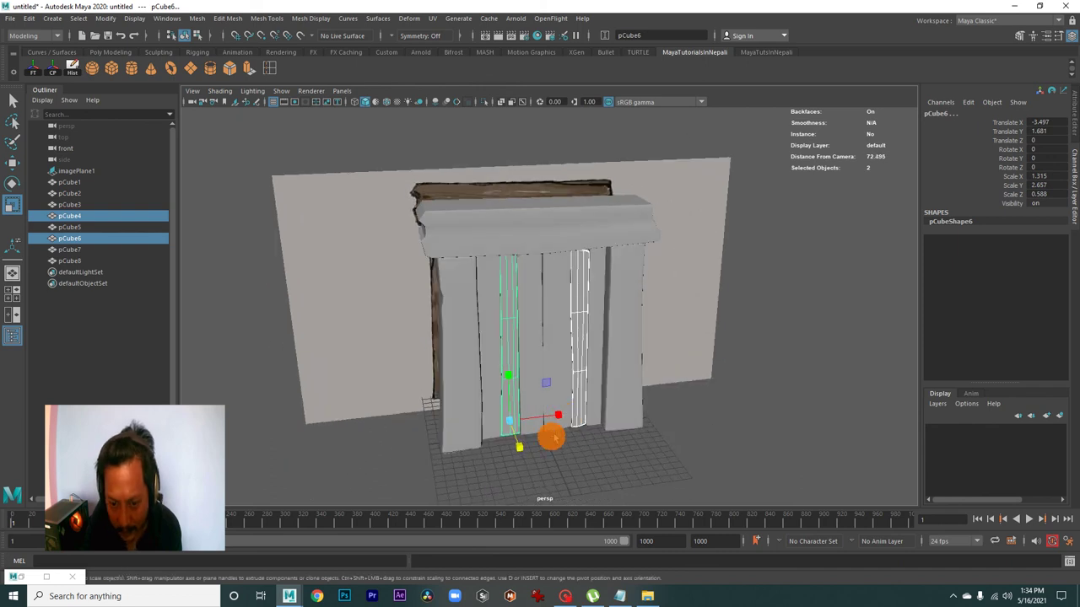
middle_drag(519, 451, 518, 448)
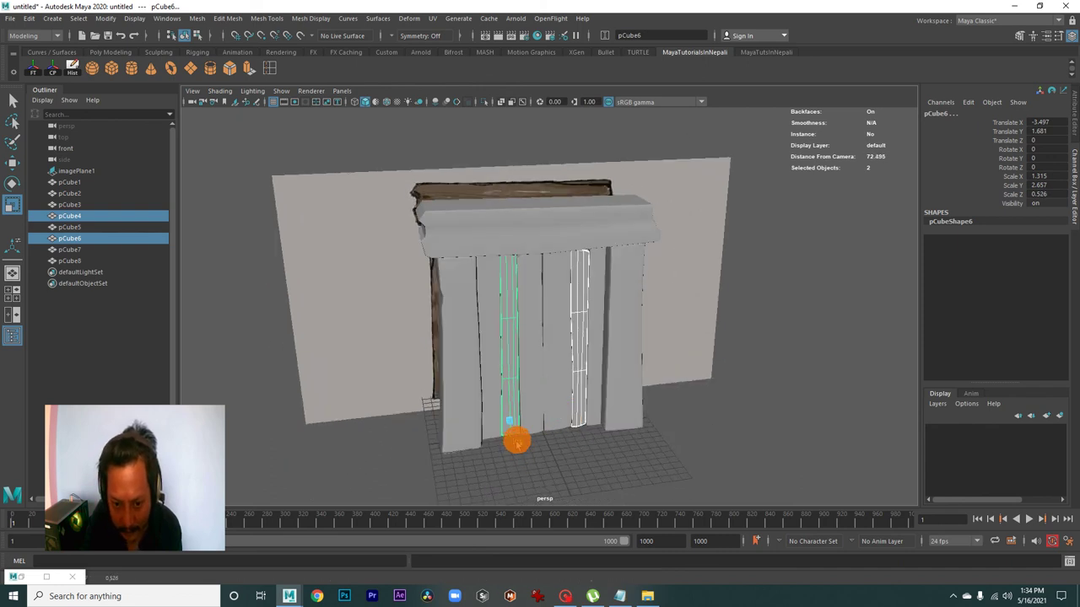
right_drag(510, 287, 550, 312)
Shift the pCube1 pillars slightly in X to translate X 8.786.
click(699, 430)
mouse_move(699, 429)
alt+mouse_down()
mouse_move(552, 352)
mouse_move(590, 410)
mouse_move(591, 363)
mouse_move(475, 346)
mouse_move(481, 362)
mouse_move(329, 372)
mouse_move(540, 379)
mouse_move(581, 398)
mouse_move(548, 357)
mouse_move(711, 385)
mouse_move(624, 381)
mouse_move(518, 308)
alt+mouse_up()
alt+right_drag(518, 307, 631, 353)
click(650, 335)
alt+drag(631, 353, 628, 372)
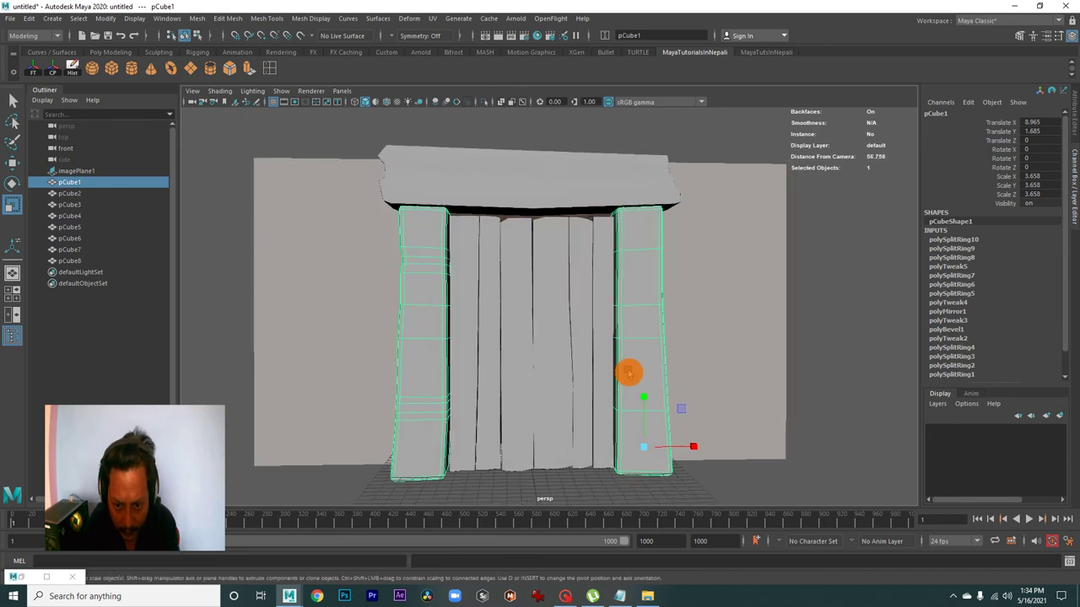
key(e)
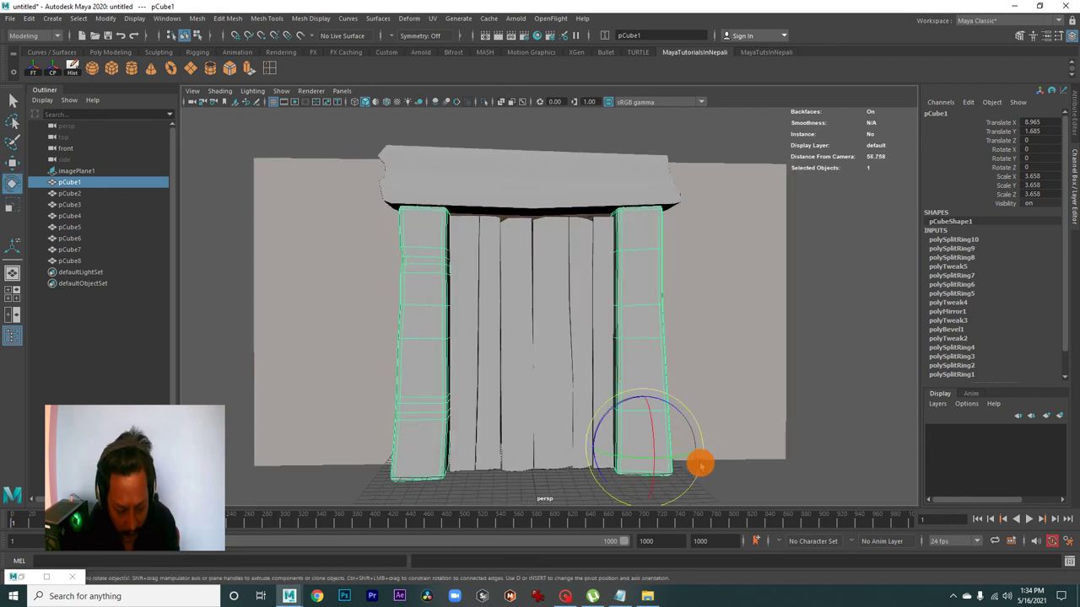
key(w)
drag(696, 444, 693, 442)
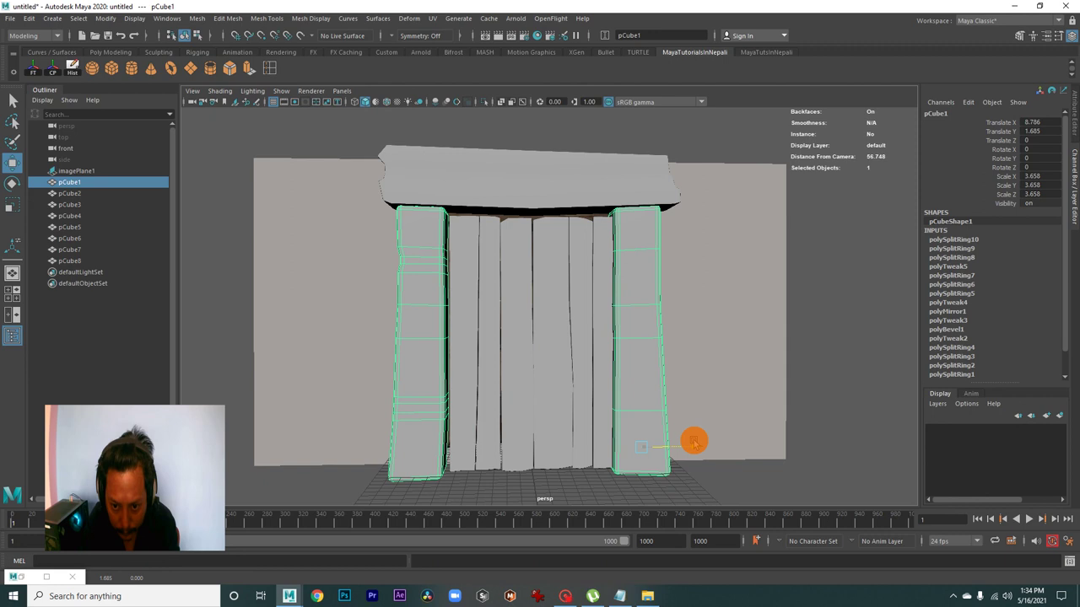
In Face mode, push the left pillar's faces right so it sits tight against the planks.
right_drag(412, 368, 419, 313)
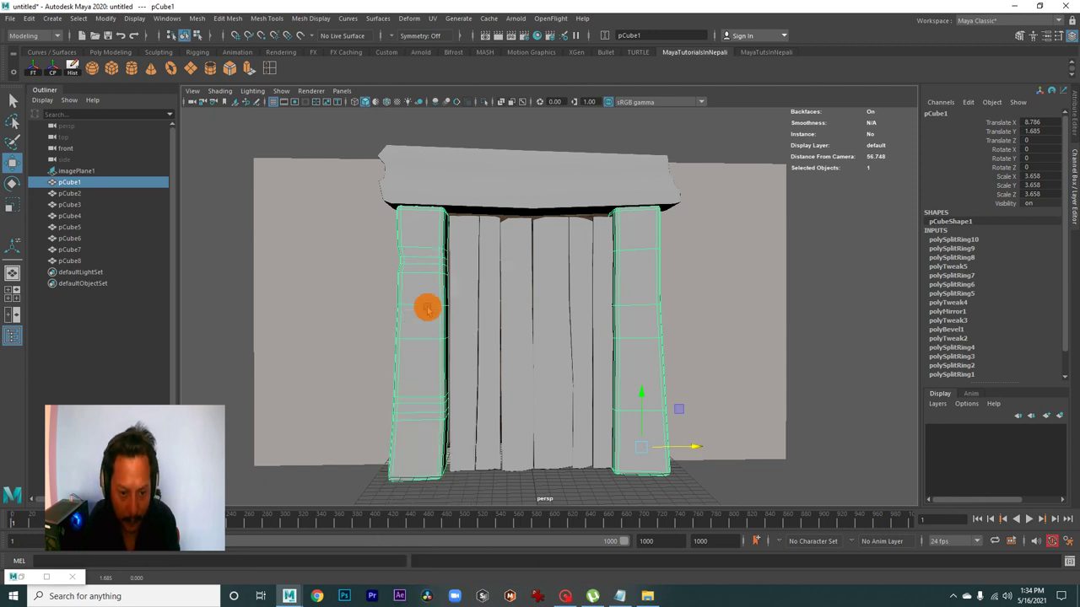
click(423, 329)
alt+right_drag(407, 388, 476, 390)
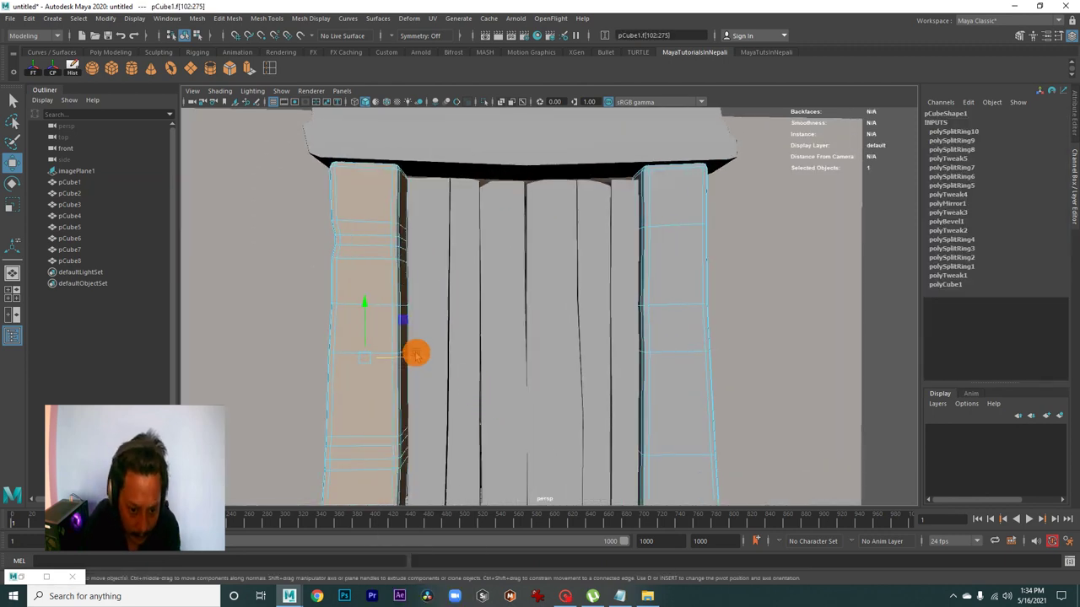
drag(415, 355, 421, 351)
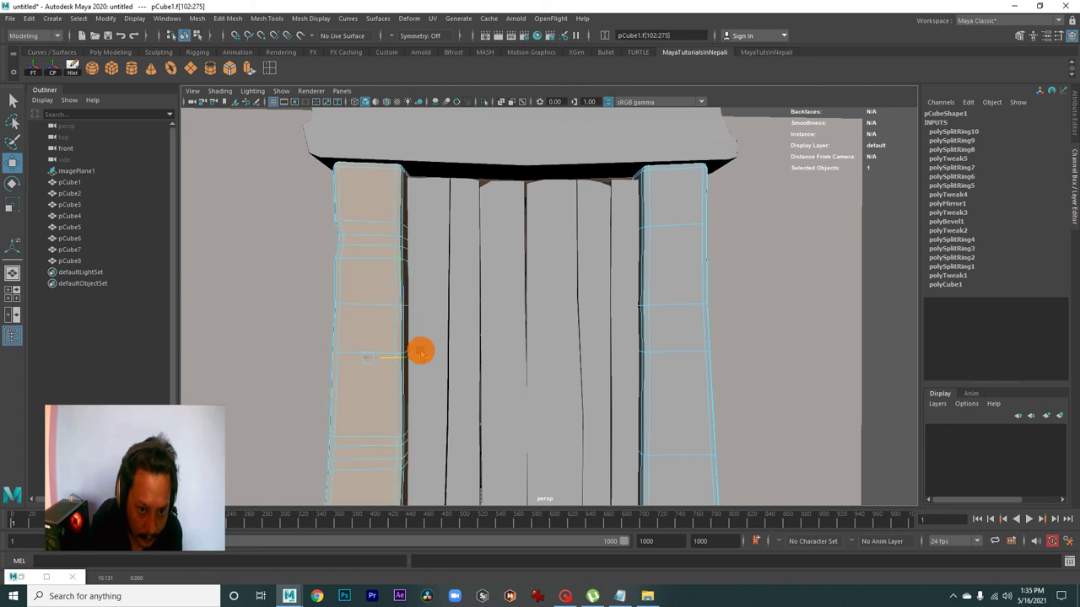
alt+right_drag(492, 373, 480, 312)
click(562, 470)
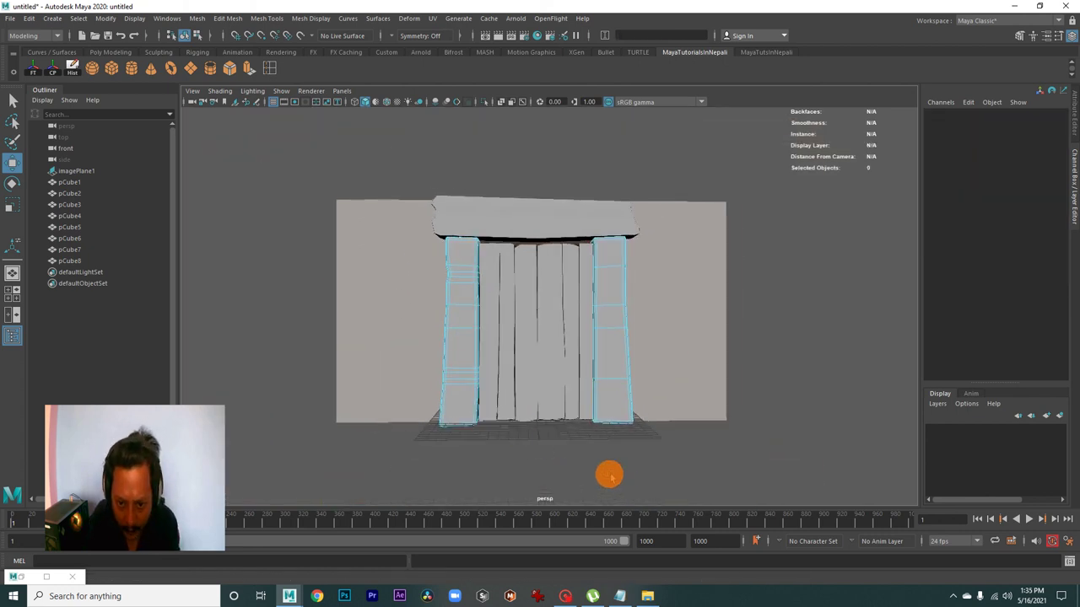
Return the pillars to object mode, then frame the lintel, posts and planks over the front-view reference door.
alt+drag(610, 475, 603, 313)
right_drag(603, 291, 653, 270)
mouse_move(808, 450)
alt+mouse_down()
mouse_move(610, 383)
mouse_move(751, 380)
mouse_move(584, 326)
mouse_move(573, 304)
mouse_move(714, 338)
mouse_move(658, 368)
mouse_move(603, 376)
mouse_move(641, 397)
mouse_move(470, 373)
mouse_move(526, 375)
mouse_move(458, 345)
mouse_move(576, 349)
mouse_move(574, 369)
mouse_move(658, 380)
alt+mouse_up()
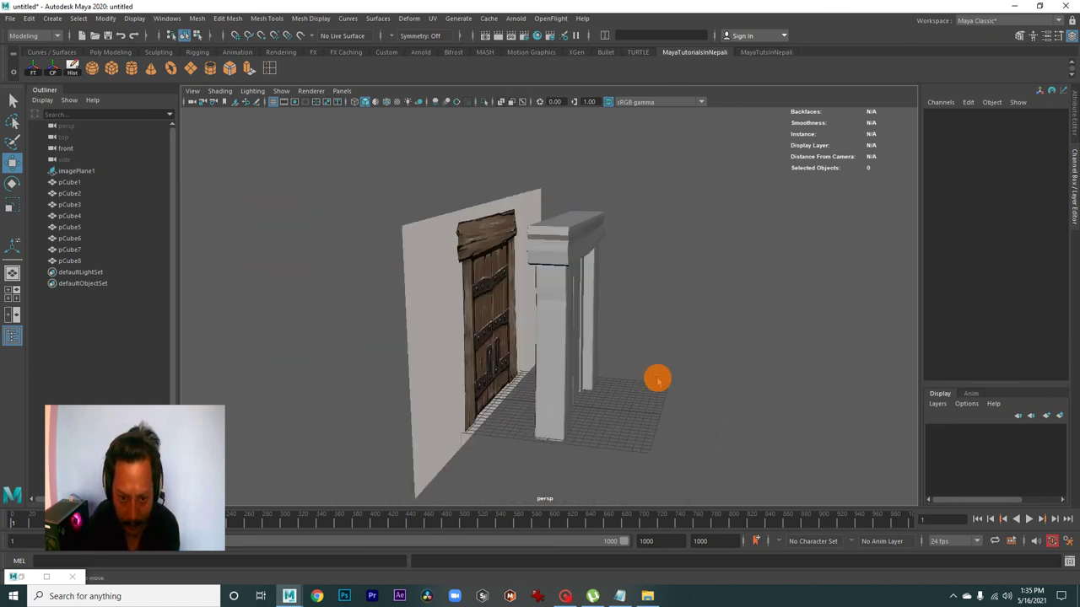
key(space)
key(space)
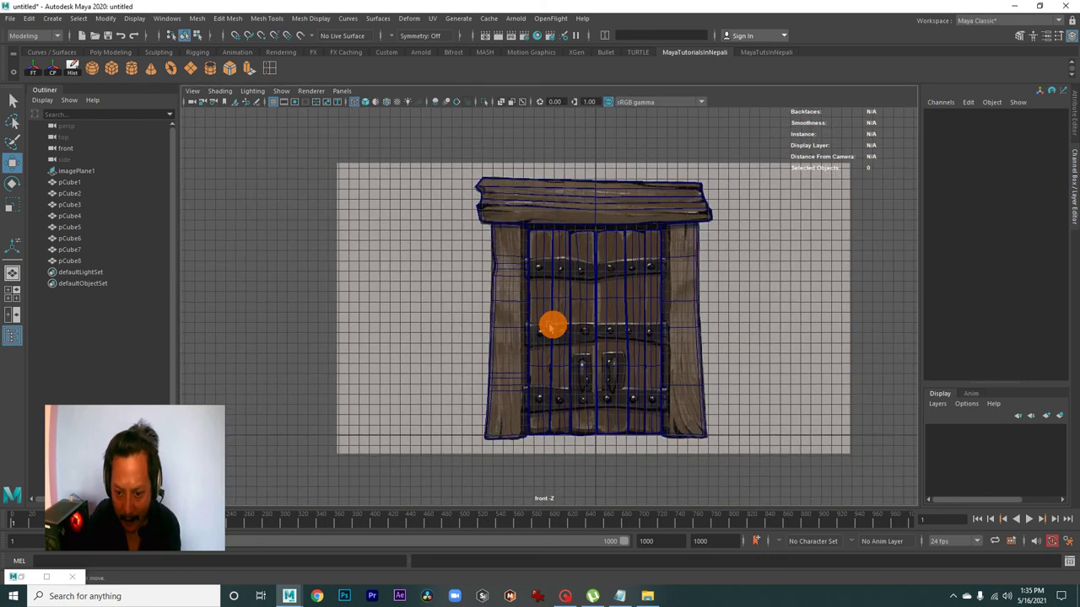
alt+right_drag(629, 366, 643, 364)
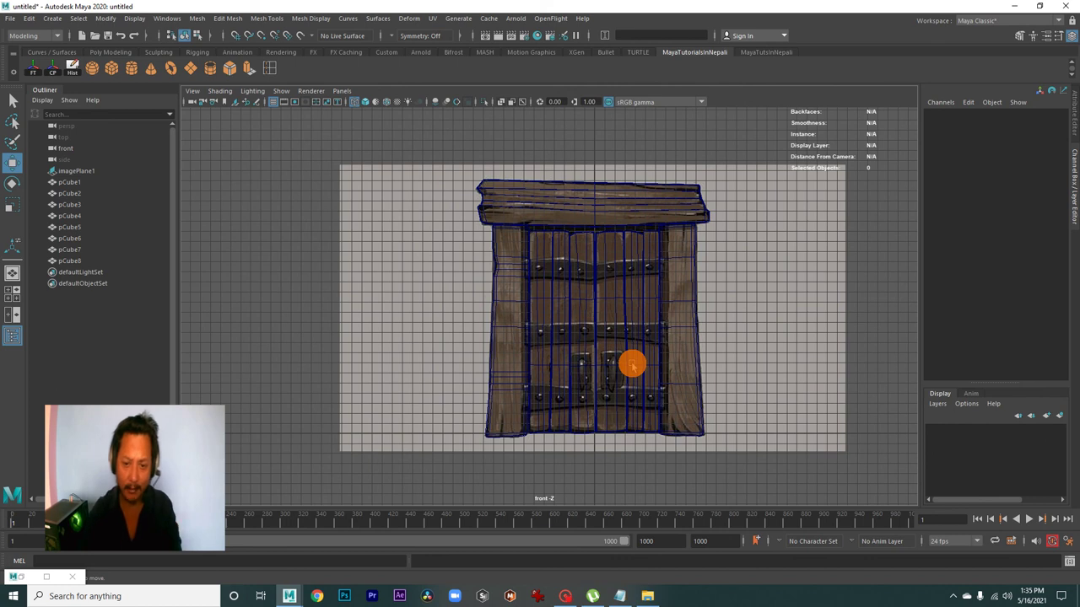
mouse_move(632, 364)
alt+right_down()
mouse_move(622, 330)
mouse_move(735, 352)
alt+right_up()
mouse_move(734, 352)
alt+middle_down()
mouse_move(687, 352)
mouse_move(595, 318)
alt+middle_up()
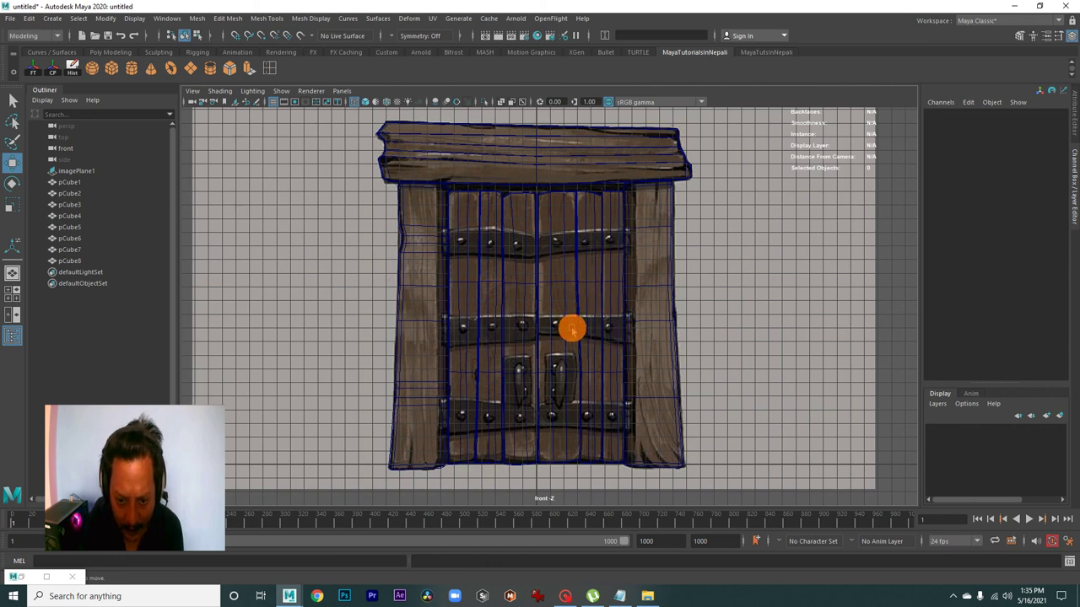
mouse_move(601, 322)
alt+right_down()
mouse_move(689, 359)
mouse_move(568, 354)
mouse_move(644, 371)
mouse_move(550, 366)
alt+right_up()
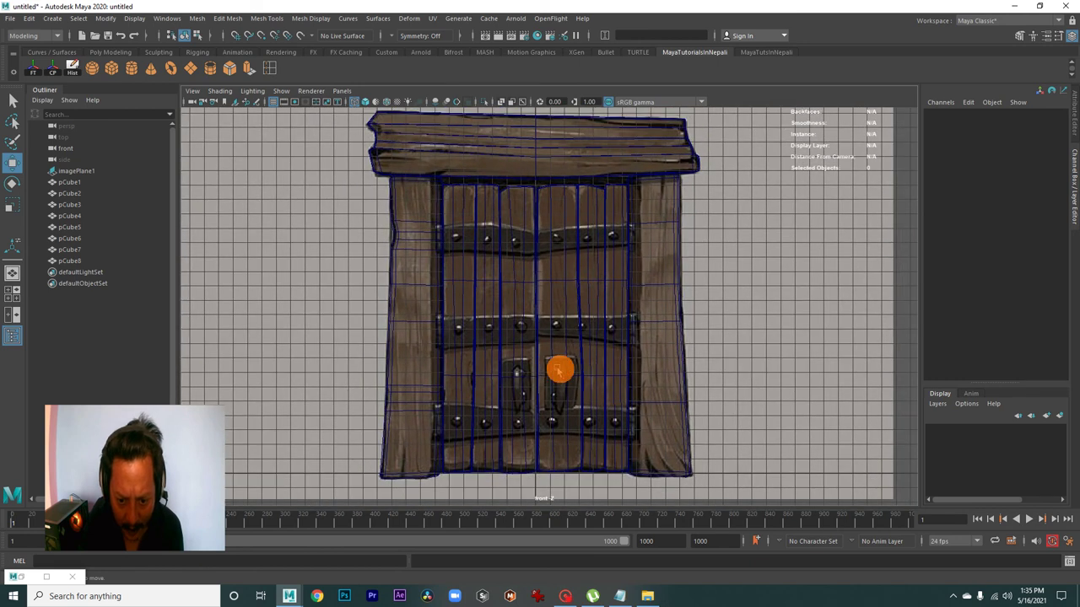